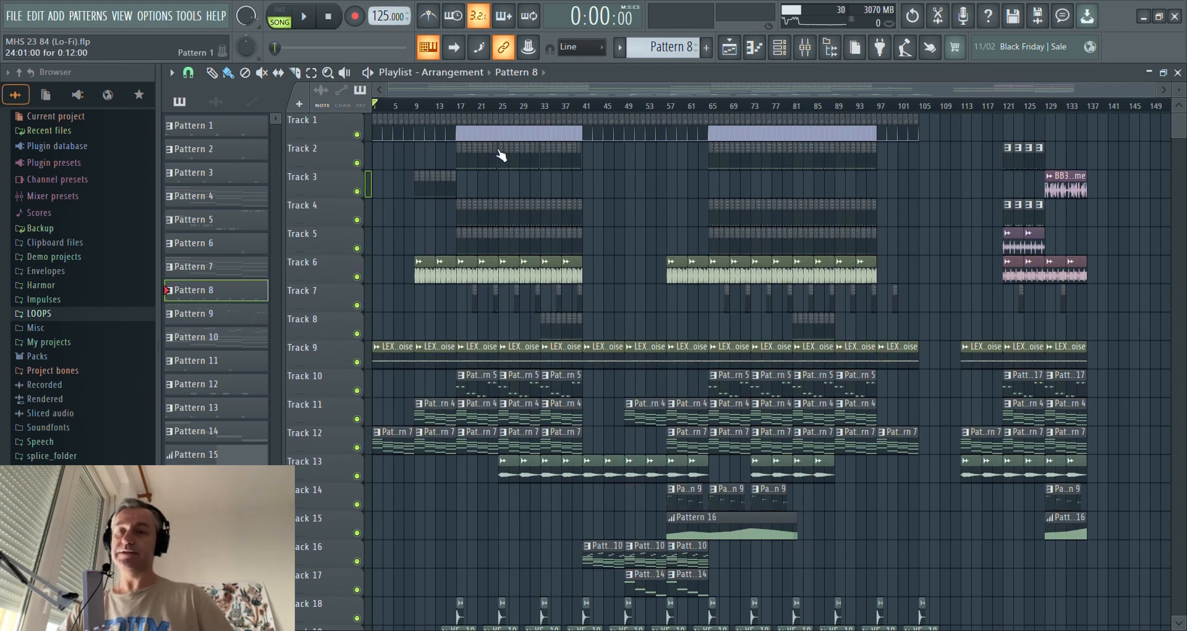
- Examine the full arrangement in the playlist, from the opening bars to the extra clips after bar 113
{"action": "scroll", "coordinate": [424, 272], "scroll_direction": "up", "scroll_amount": 2}
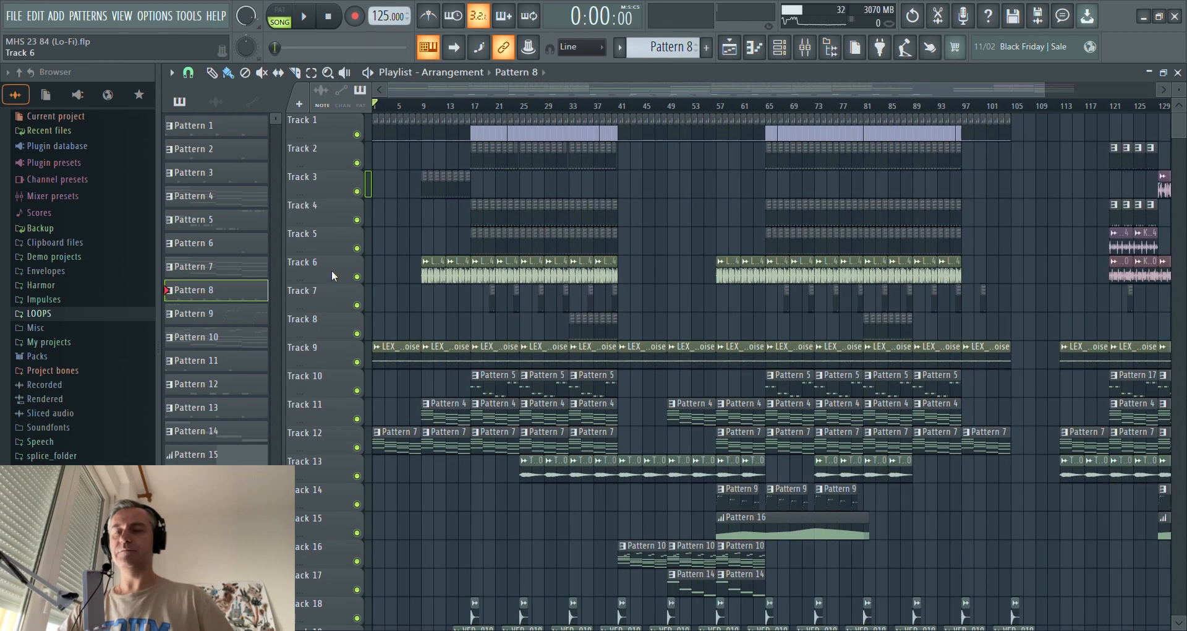
{"action": "scroll", "coordinate": [332, 270], "scroll_direction": "down", "scroll_amount": 4}
{"action": "scroll", "coordinate": [362, 285], "scroll_direction": "up", "scroll_amount": 4}
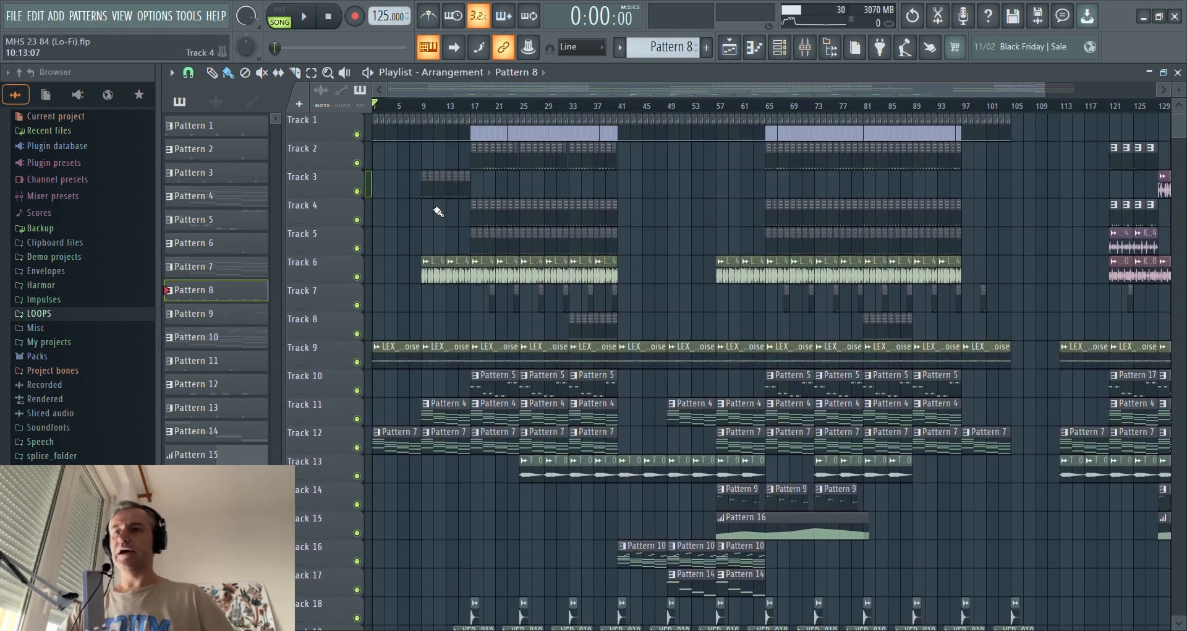
{"action": "scroll", "coordinate": [433, 219], "scroll_direction": "down", "scroll_amount": 1}
{"action": "scroll", "coordinate": [347, 270], "scroll_direction": "up", "scroll_amount": 6}
{"action": "scroll", "coordinate": [347, 270], "scroll_direction": "down", "scroll_amount": 5}
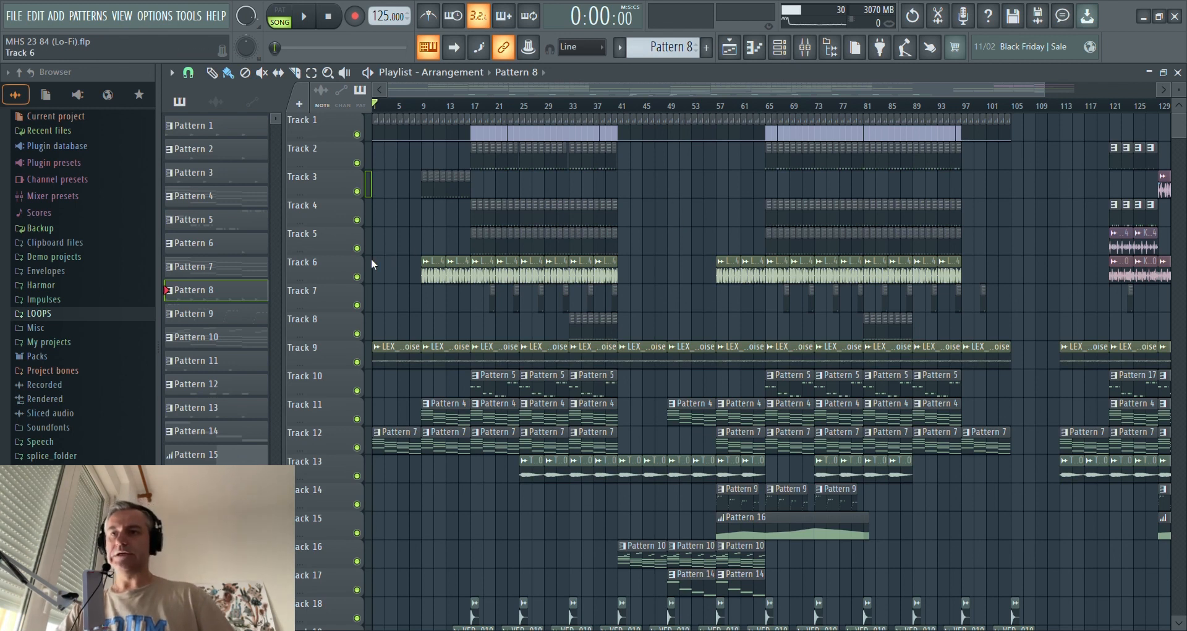
{"action": "scroll", "coordinate": [398, 260], "scroll_direction": "up", "scroll_amount": 2}
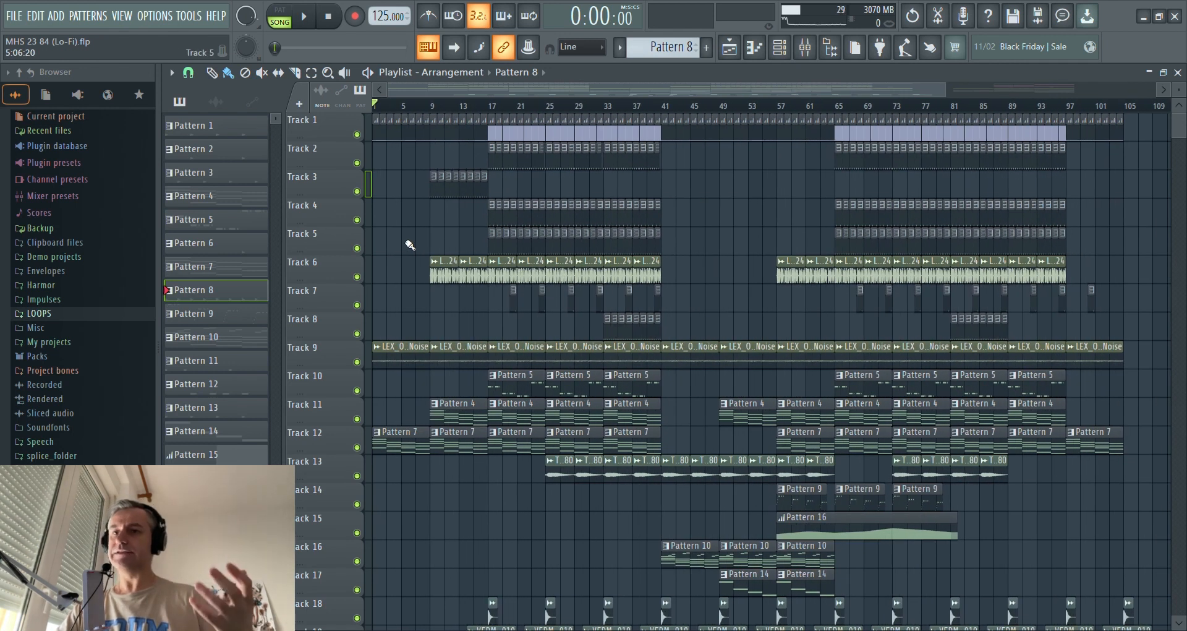
{"action": "scroll", "coordinate": [404, 265], "scroll_direction": "up", "scroll_amount": 3}
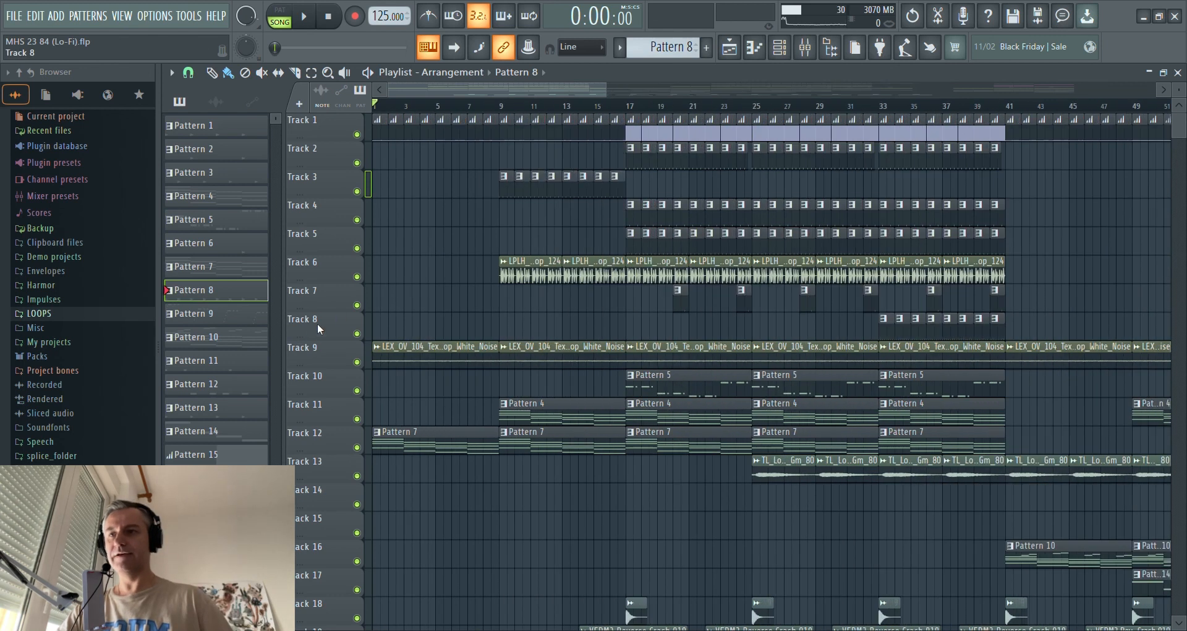
{"action": "scroll", "coordinate": [409, 284], "scroll_direction": "down", "scroll_amount": 2}
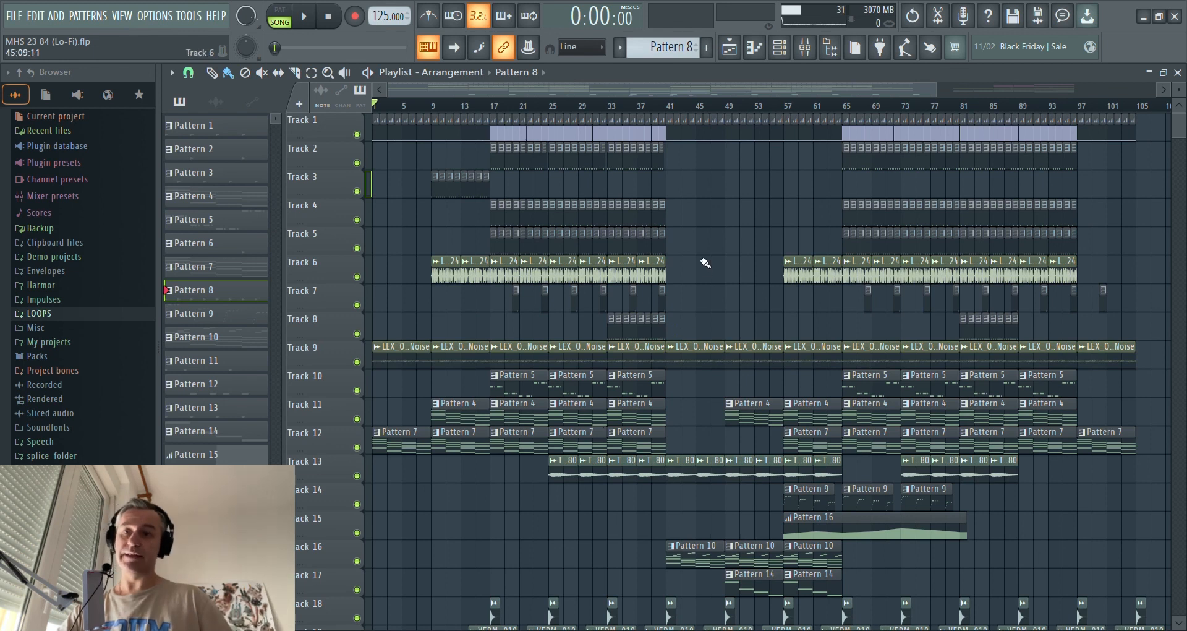
{"action": "scroll", "coordinate": [704, 263], "scroll_direction": "down", "scroll_amount": 5}
{"action": "scroll", "coordinate": [705, 263], "scroll_direction": "up", "scroll_amount": 5}
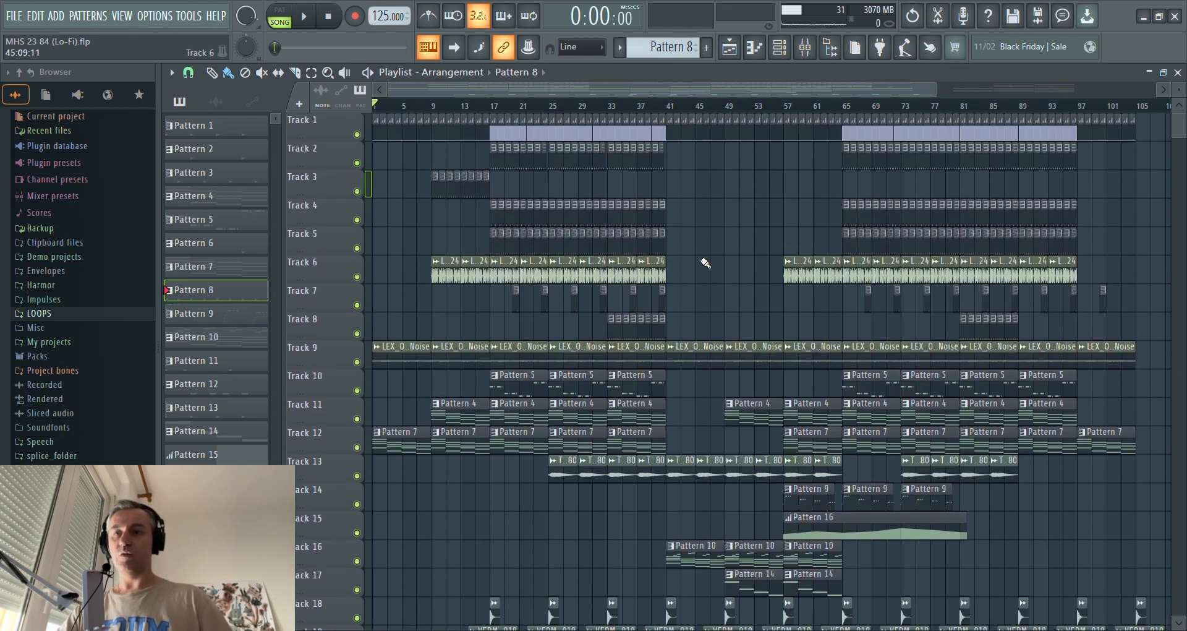
{"action": "scroll", "coordinate": [349, 291], "scroll_direction": "up", "scroll_amount": 2}
{"action": "scroll", "coordinate": [349, 291], "scroll_direction": "down", "scroll_amount": 2}
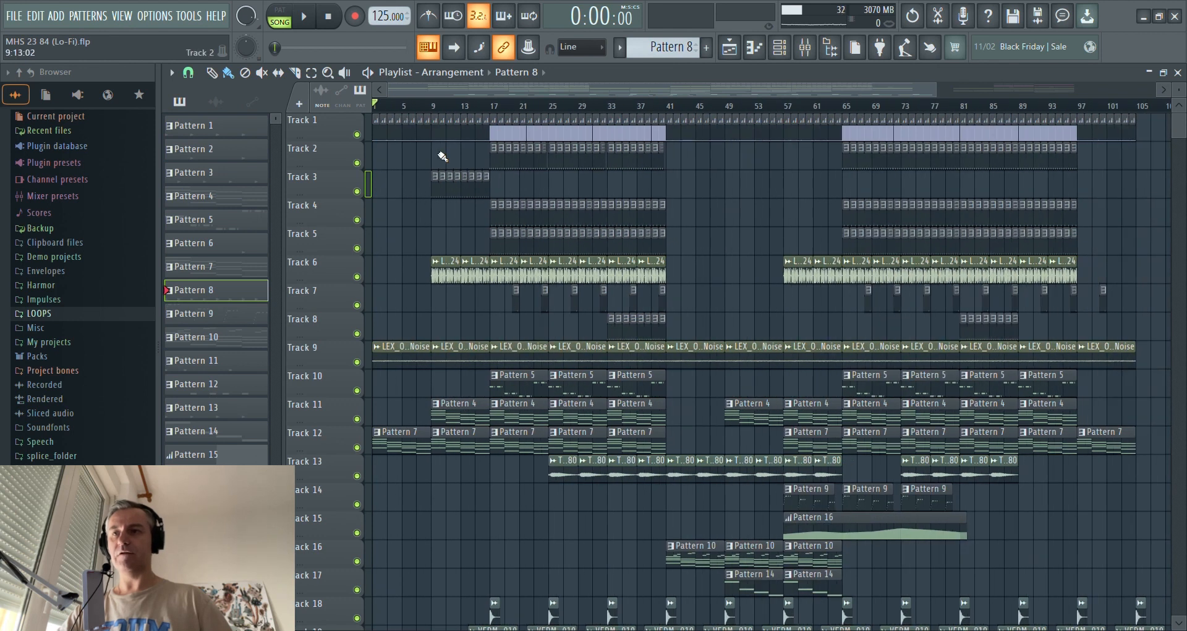
- Play the song from the start and follow the intro and first drum section up to bar 41
{"action": "key", "text": "space"}
{"action": "scroll", "coordinate": [341, 290], "scroll_direction": "up", "scroll_amount": 1}
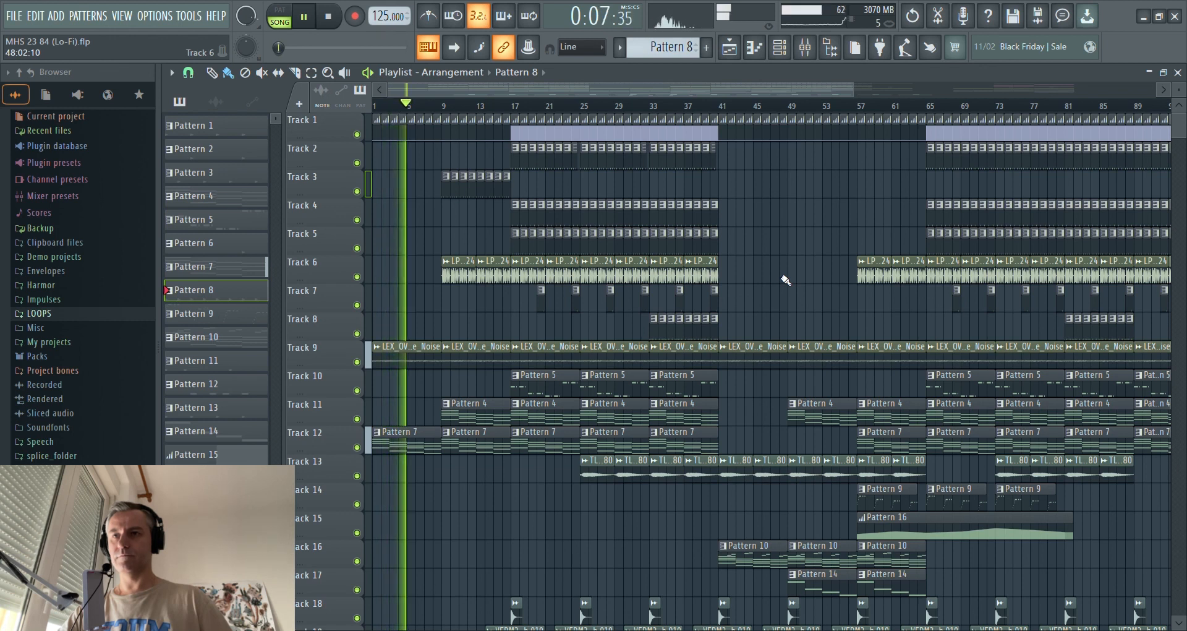
{"action": "scroll", "coordinate": [785, 280], "scroll_direction": "down", "scroll_amount": 6}
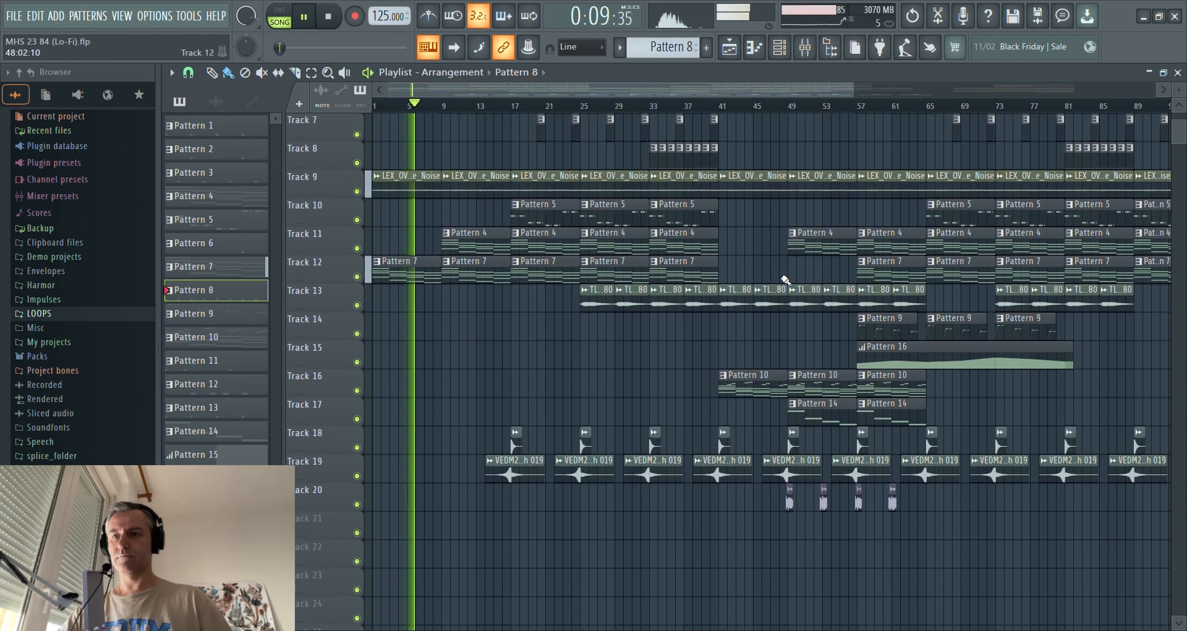
{"action": "scroll", "coordinate": [785, 280], "scroll_direction": "up", "scroll_amount": 6}
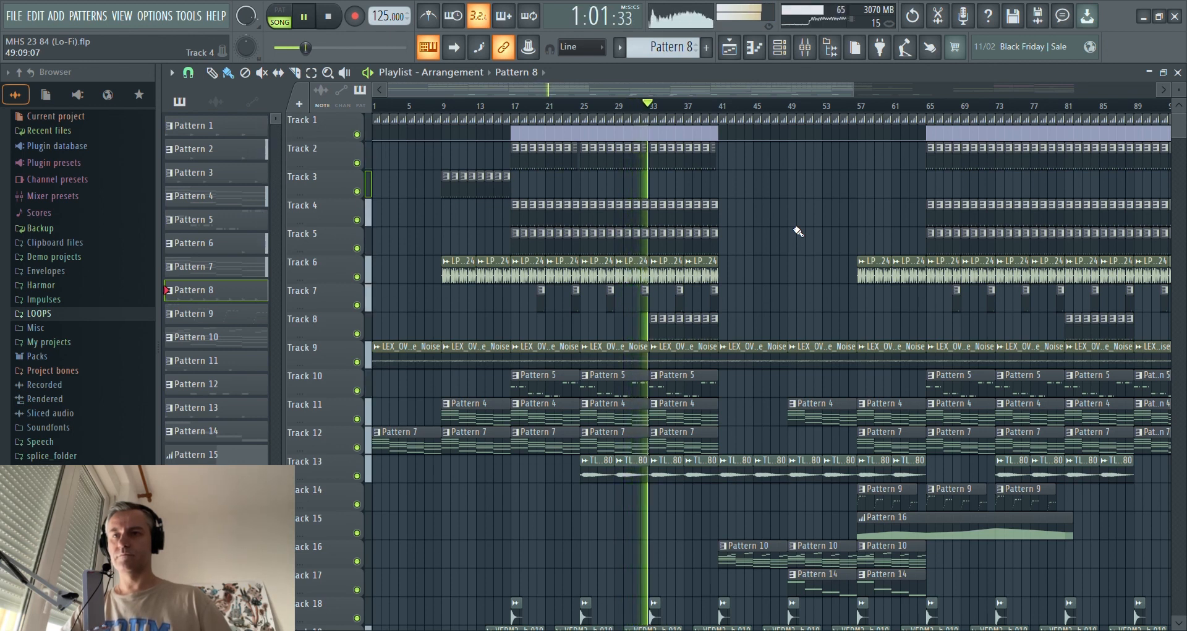
{"action": "scroll", "coordinate": [798, 231], "scroll_direction": "down", "scroll_amount": 1}
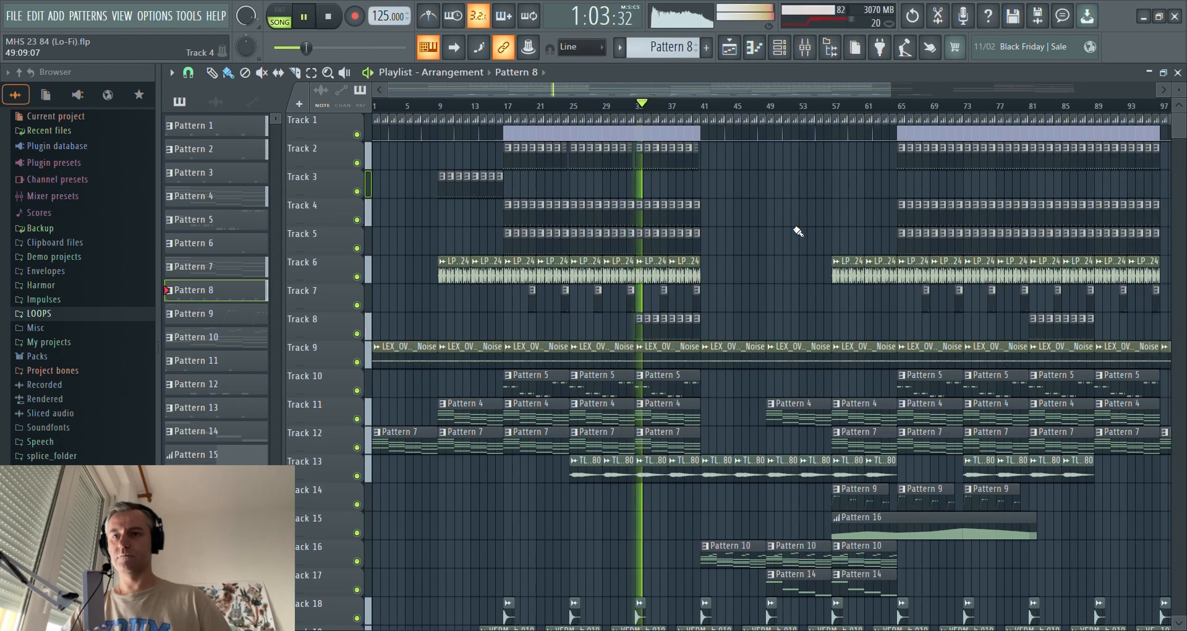
{"action": "scroll", "coordinate": [799, 233], "scroll_direction": "up", "scroll_amount": 3}
{"action": "scroll", "coordinate": [561, 281], "scroll_direction": "down", "scroll_amount": 2}
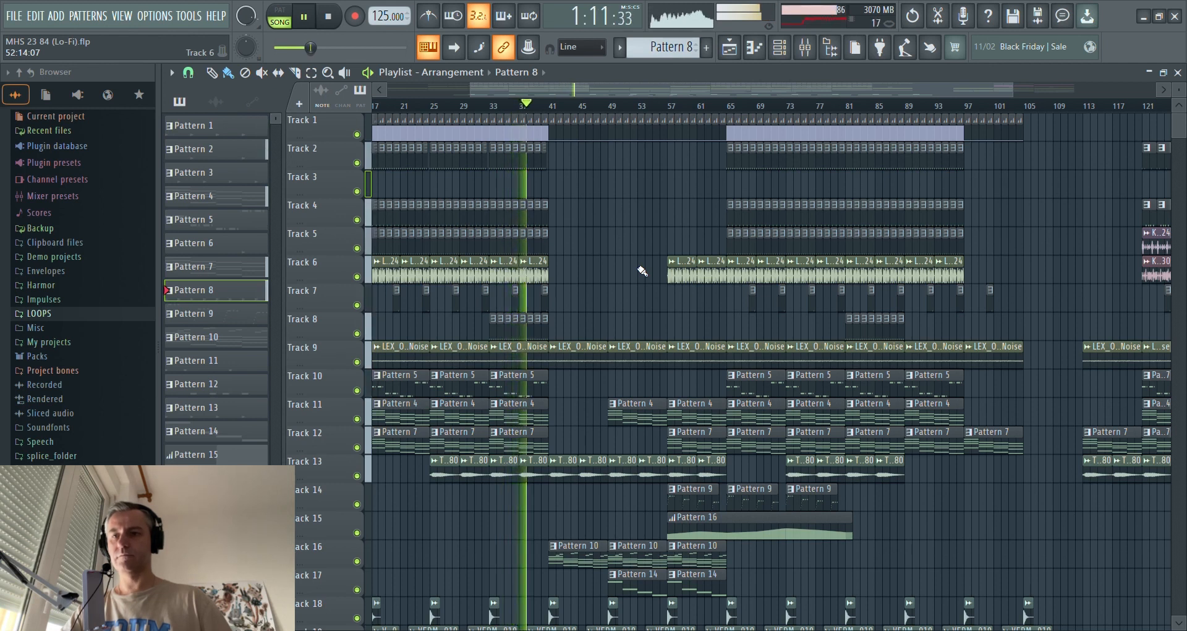
{"action": "scroll", "coordinate": [602, 300], "scroll_direction": "right", "scroll_amount": 6}
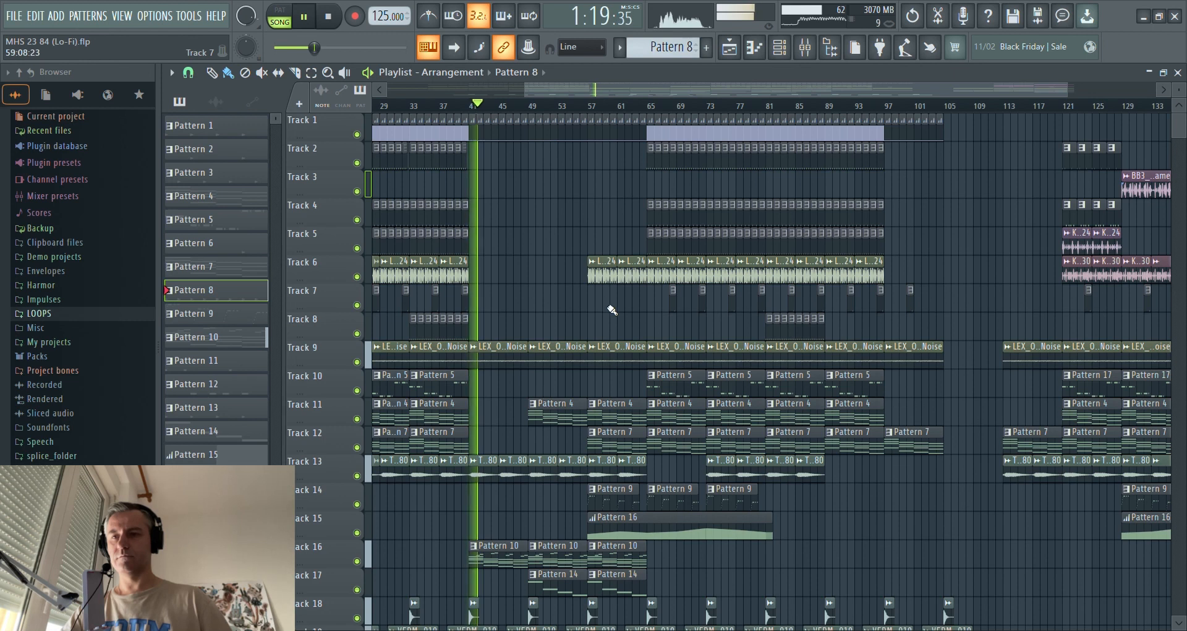
- Follow the breakdown during playback, examining the Pattern 10, Pattern 14, crash and Track 20 clips between bars 41 and 57
{"action": "scroll", "coordinate": [561, 292], "scroll_direction": "up", "scroll_amount": 2}
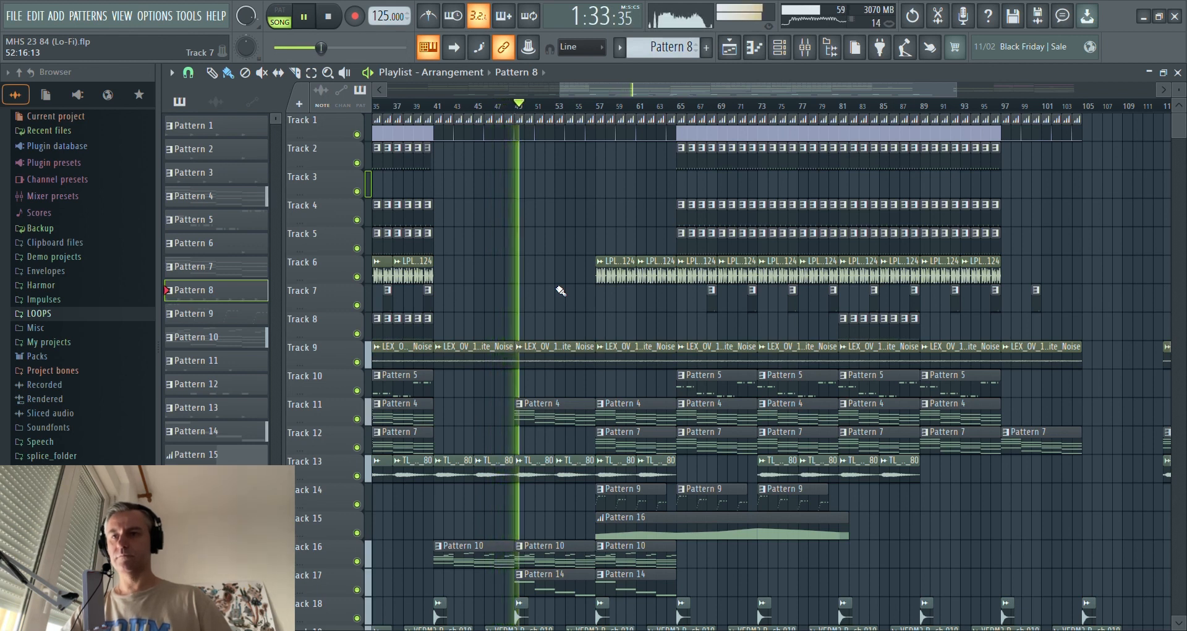
{"action": "scroll", "coordinate": [561, 291], "scroll_direction": "down", "scroll_amount": 5}
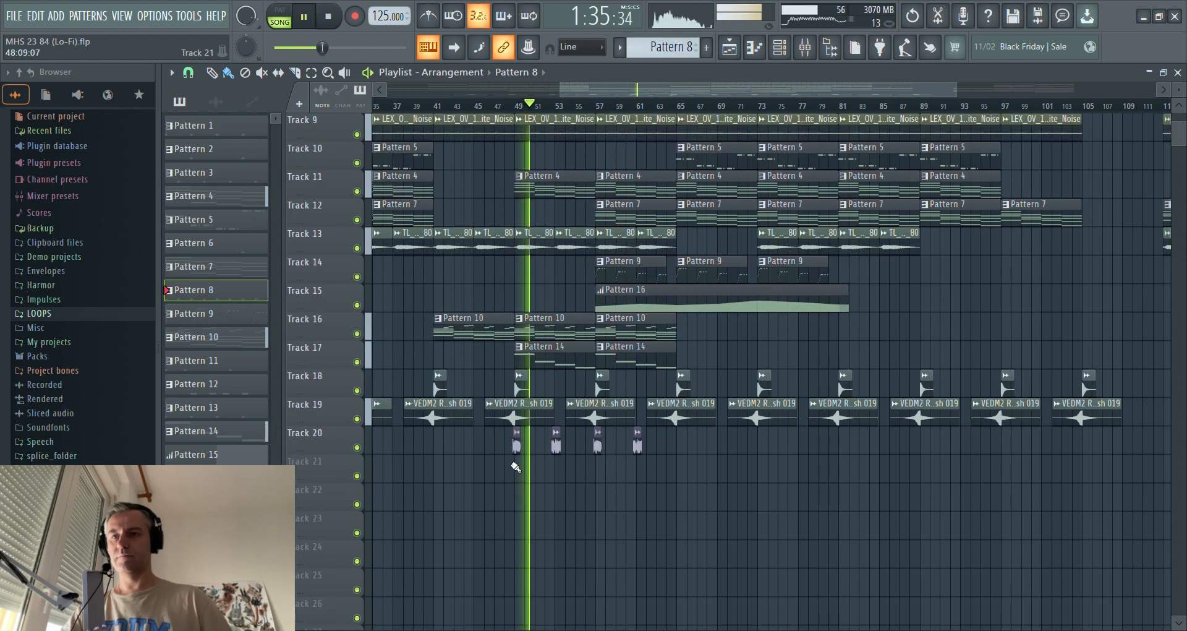
{"action": "scroll", "coordinate": [544, 469], "scroll_direction": "up", "scroll_amount": 3}
{"action": "scroll", "coordinate": [504, 465], "scroll_direction": "down", "scroll_amount": 1}
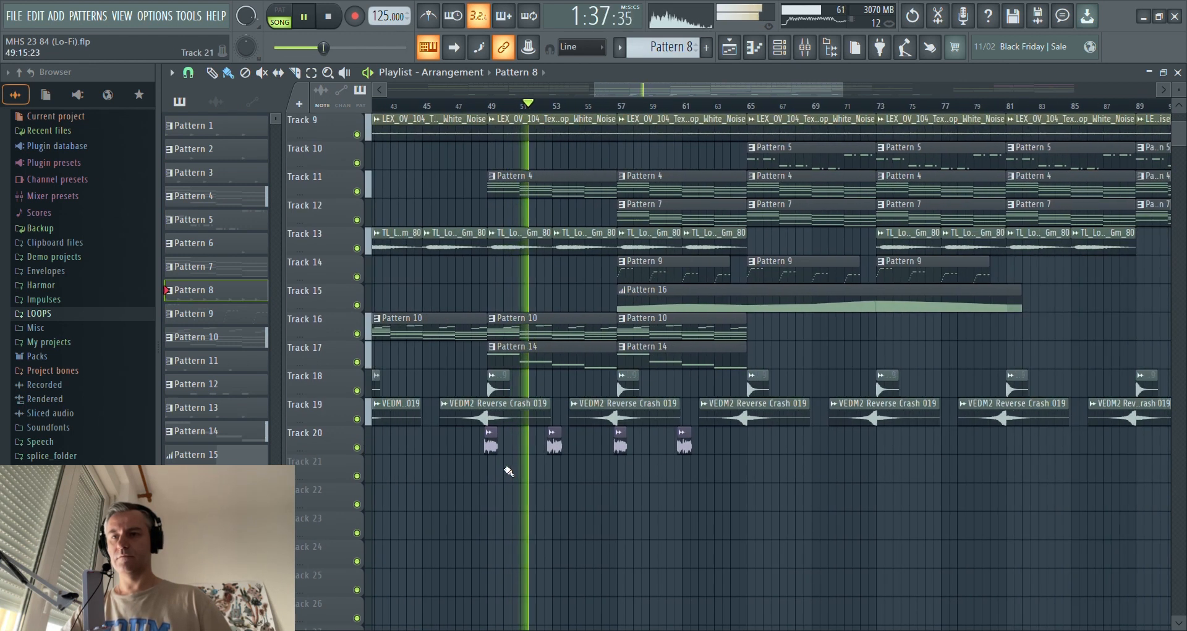
{"action": "scroll", "coordinate": [556, 482], "scroll_direction": "down", "scroll_amount": 2}
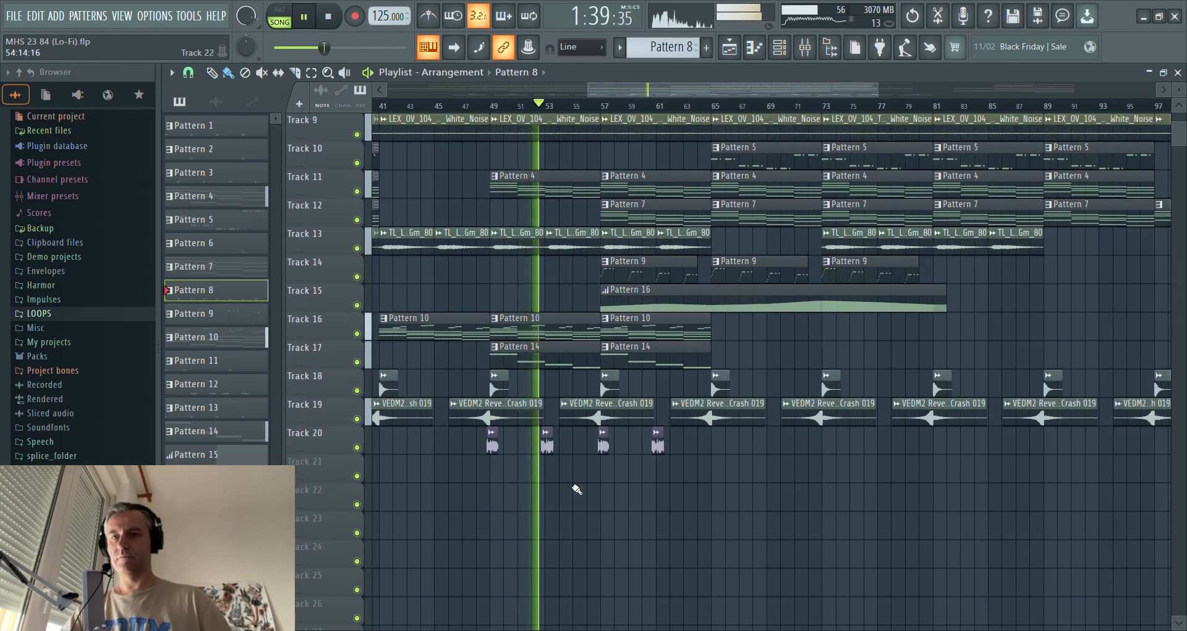
{"action": "scroll", "coordinate": [576, 489], "scroll_direction": "up", "scroll_amount": 1}
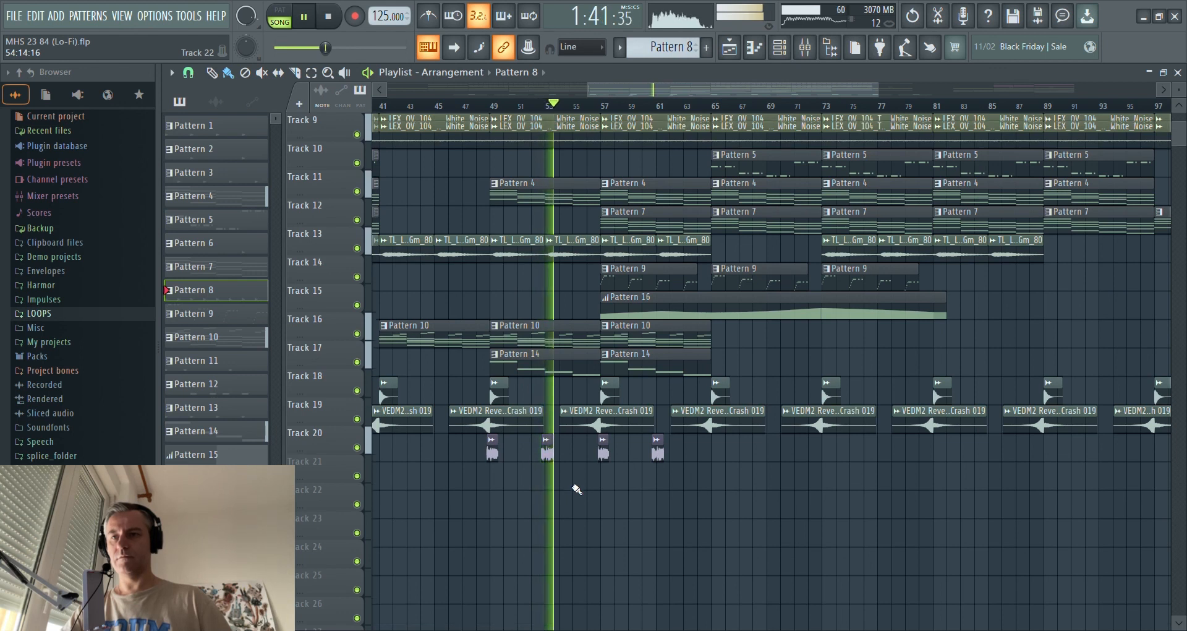
{"action": "scroll", "coordinate": [576, 489], "scroll_direction": "up", "scroll_amount": 1}
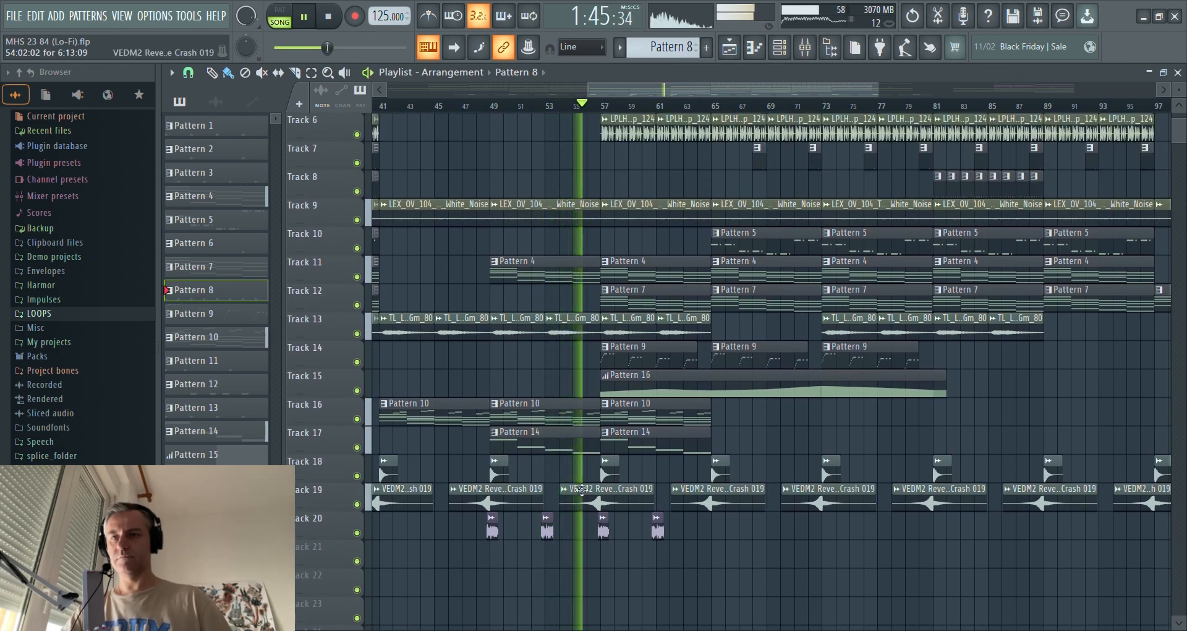
{"action": "scroll", "coordinate": [705, 484], "scroll_direction": "up", "scroll_amount": 1}
{"action": "scroll", "coordinate": [704, 482], "scroll_direction": "up", "scroll_amount": 4}
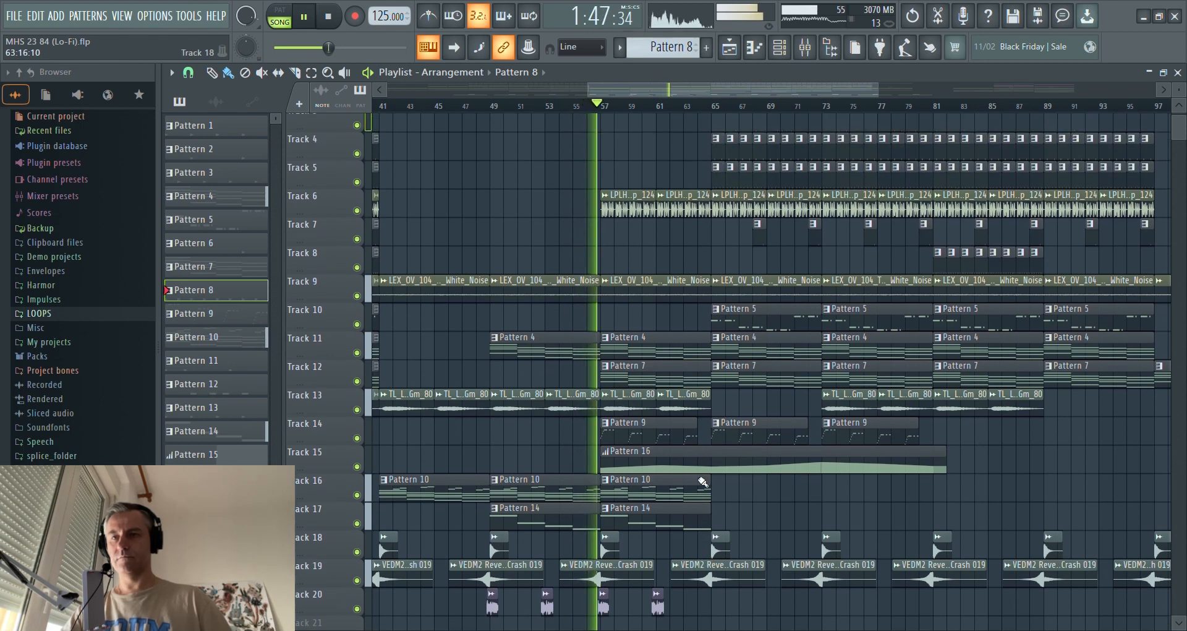
{"action": "scroll", "coordinate": [569, 458], "scroll_direction": "down", "scroll_amount": 2}
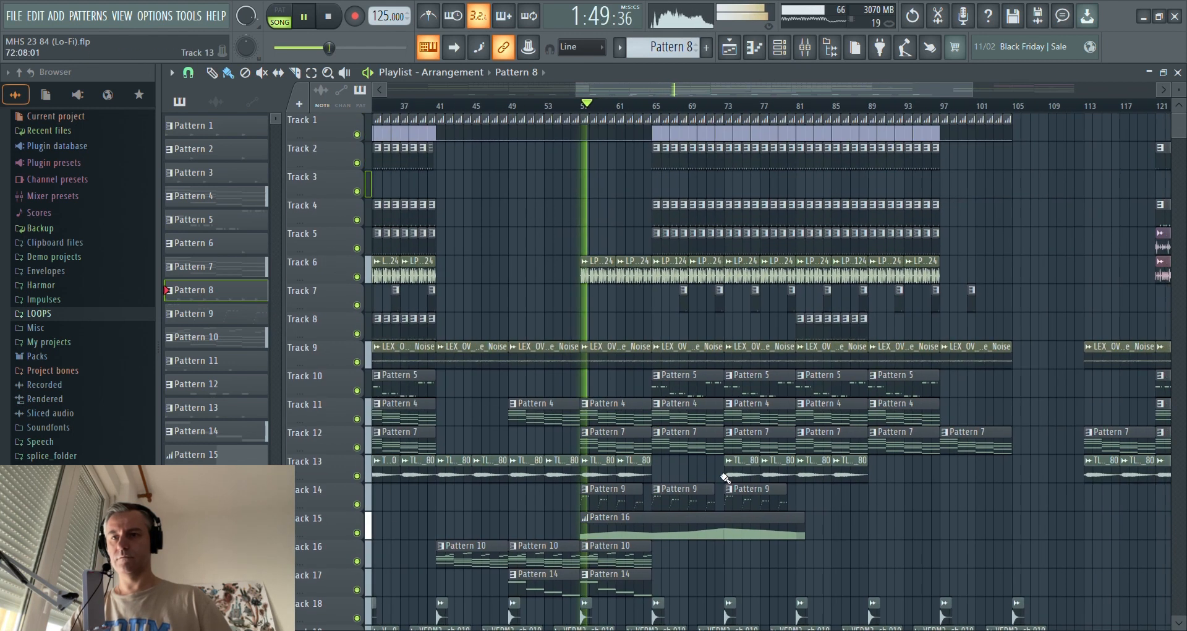
- Follow playback from bar 57 into the second drum section, examining the Pattern 9 and Pattern 16 clips
{"action": "scroll", "coordinate": [744, 476], "scroll_direction": "up", "scroll_amount": 2}
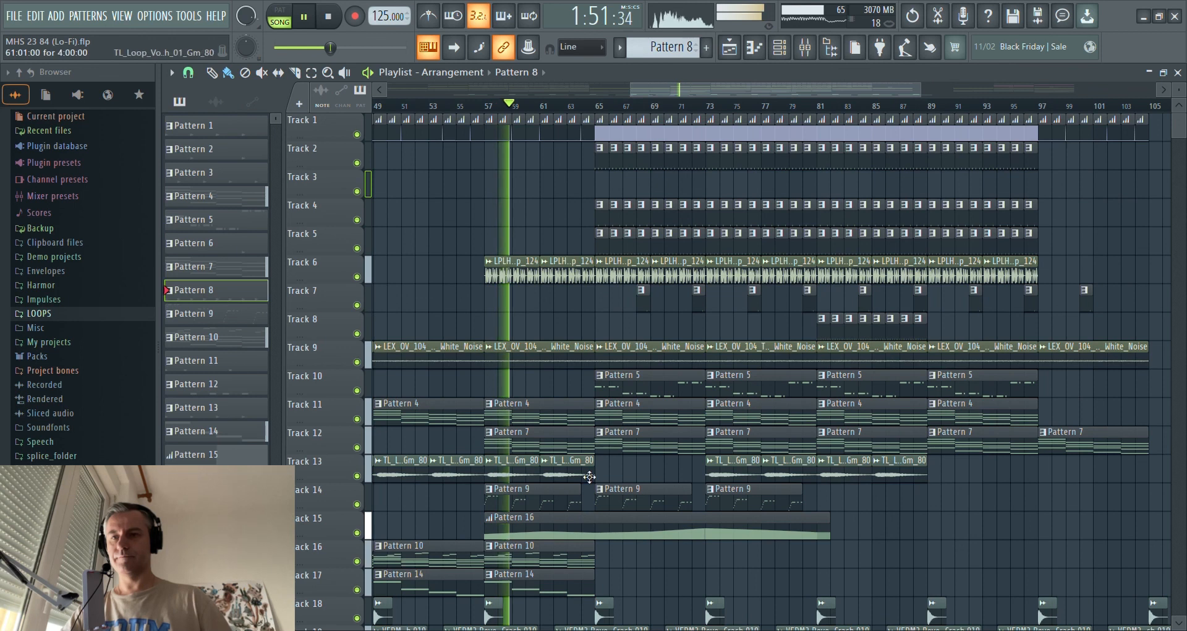
{"action": "scroll", "coordinate": [575, 498], "scroll_direction": "down", "scroll_amount": 3}
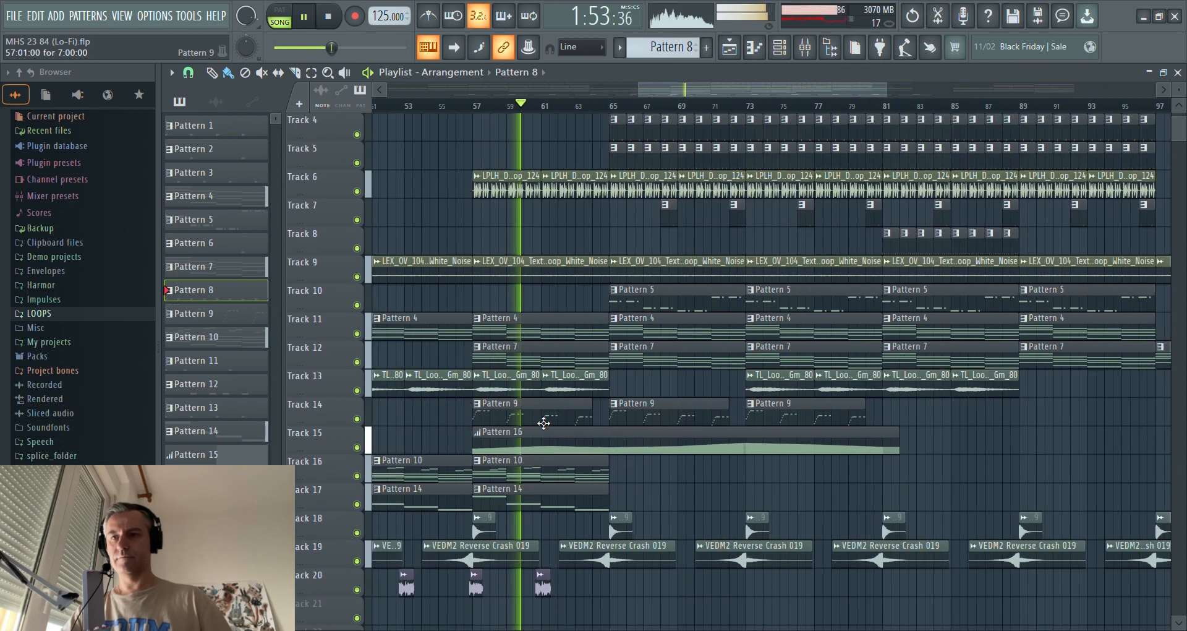
{"action": "scroll", "coordinate": [543, 423], "scroll_direction": "down", "scroll_amount": 1}
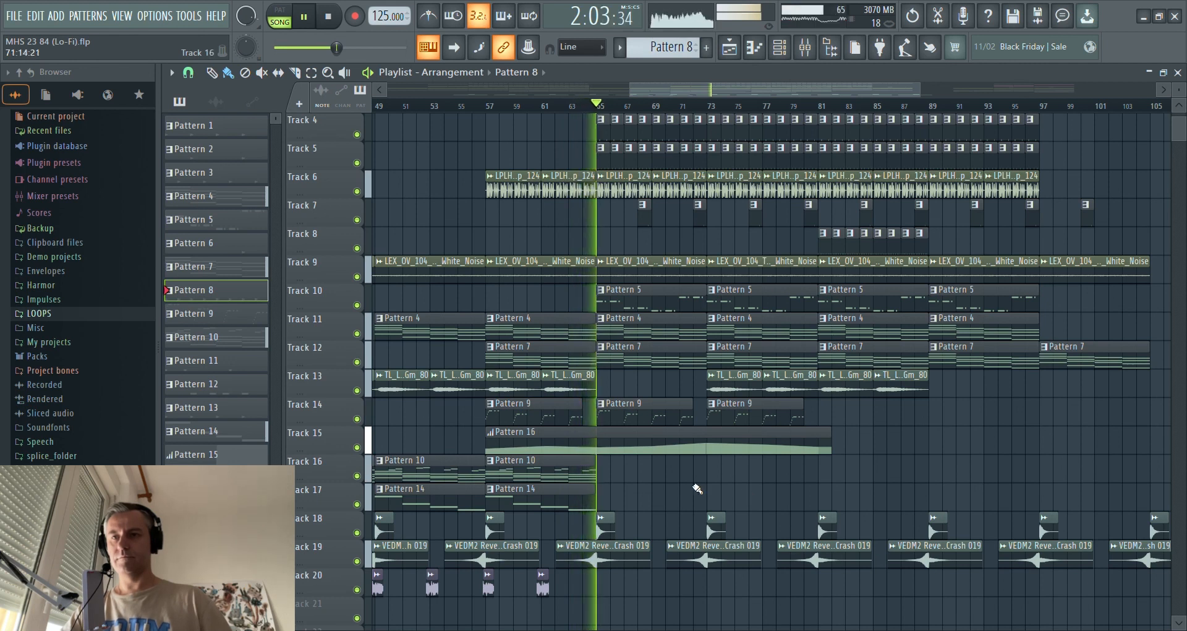
{"action": "scroll", "coordinate": [698, 488], "scroll_direction": "up", "scroll_amount": 3}
{"action": "scroll", "coordinate": [640, 458], "scroll_direction": "down", "scroll_amount": 2, "text": "ctrl"}
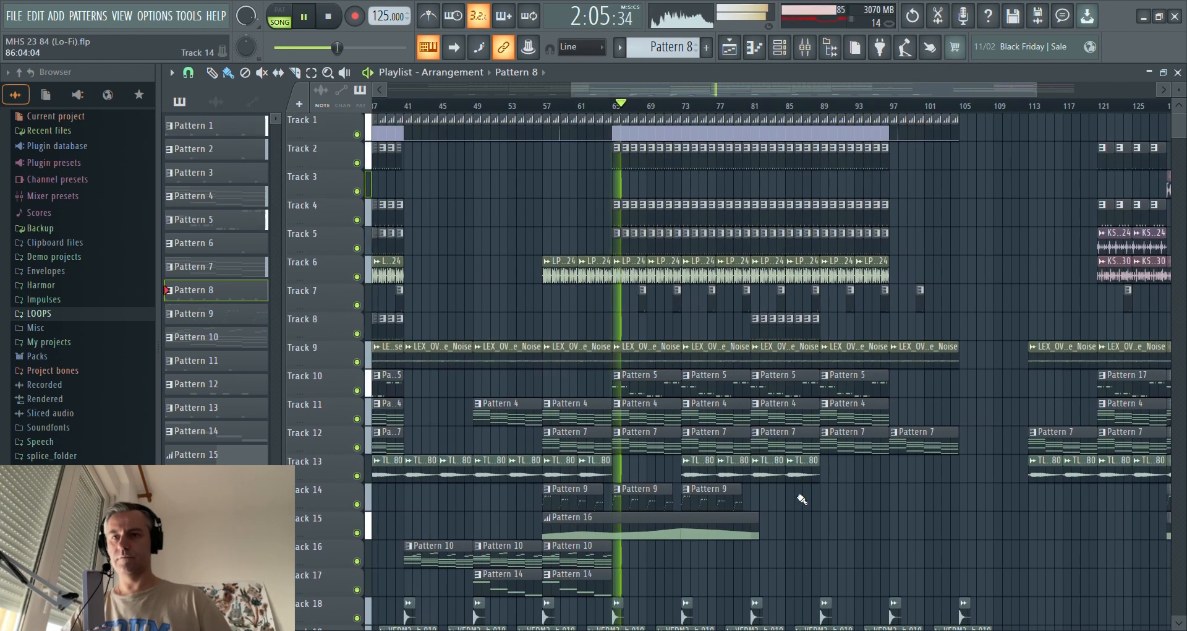
{"action": "scroll", "coordinate": [802, 499], "scroll_direction": "up", "scroll_amount": 2}
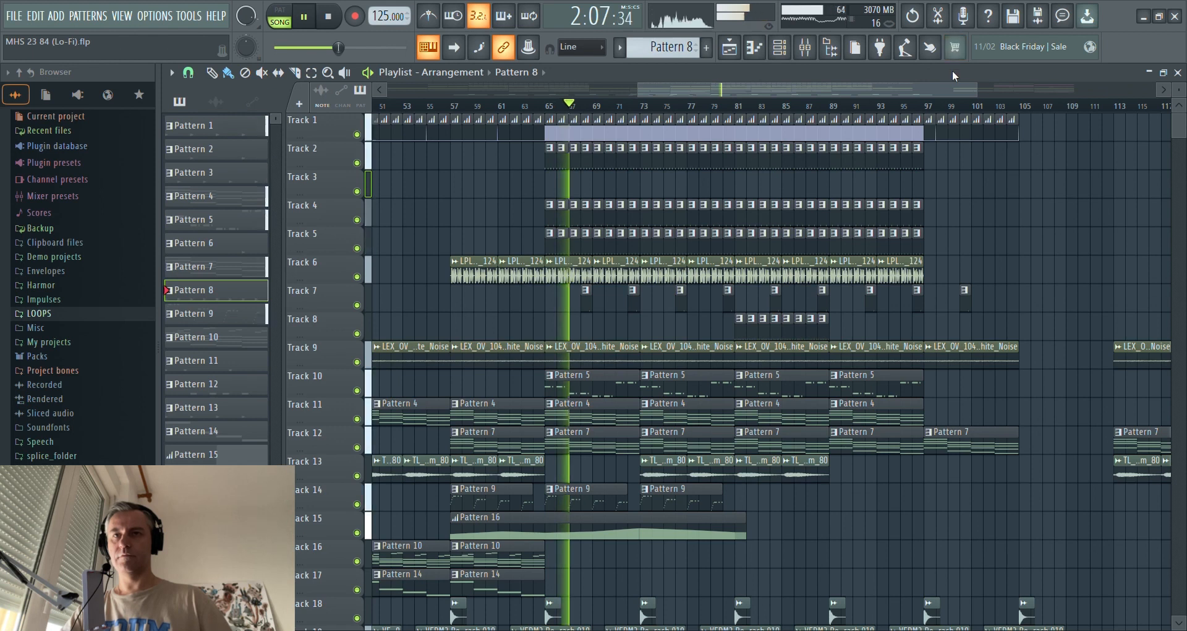
- Show the channel rack beside the playlist, listen on through the second drum section and stop playback
{"action": "key", "text": "F6"}
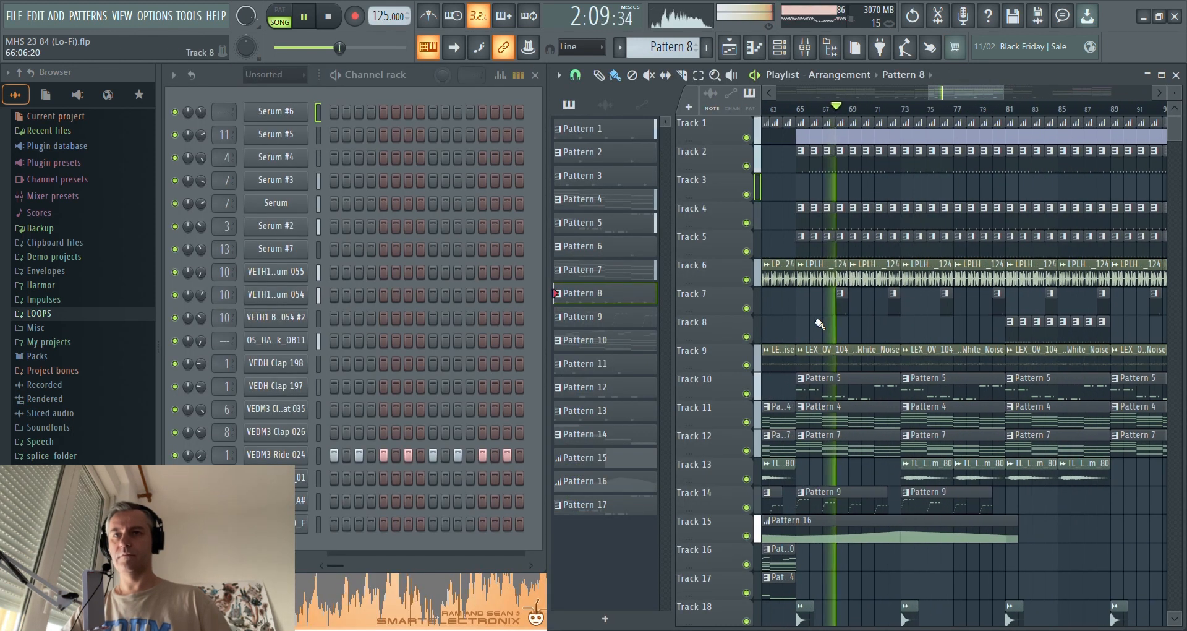
{"action": "scroll", "coordinate": [822, 325], "scroll_direction": "down", "scroll_amount": 1}
{"action": "scroll", "coordinate": [859, 324], "scroll_direction": "down", "scroll_amount": 2}
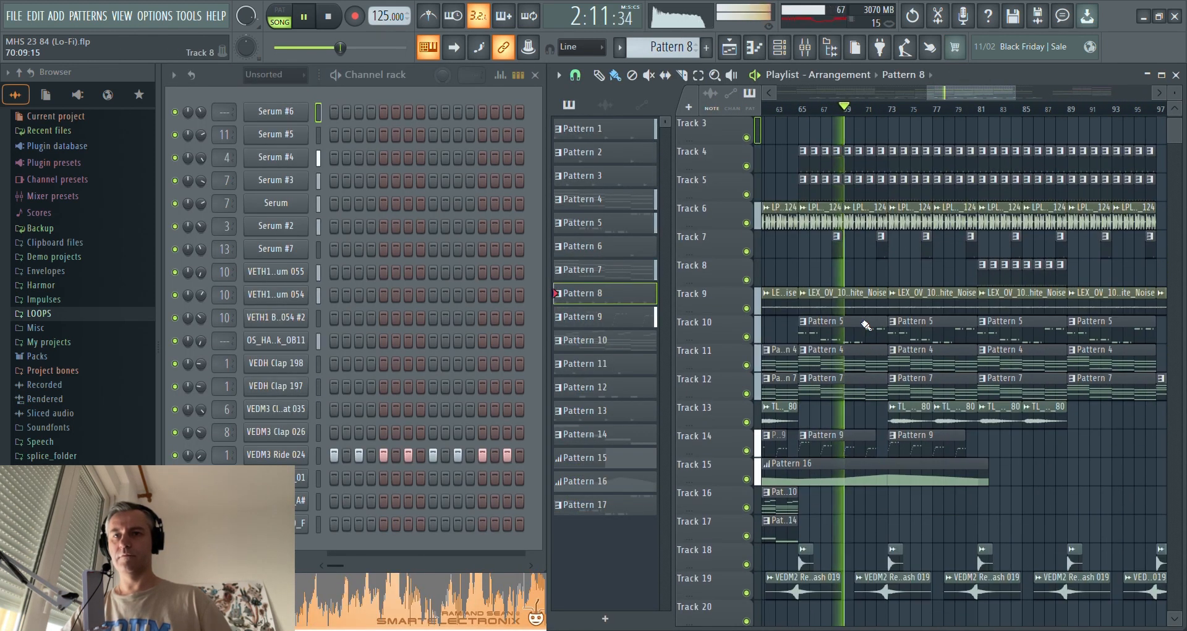
{"action": "scroll", "coordinate": [866, 326], "scroll_direction": "down", "scroll_amount": 1}
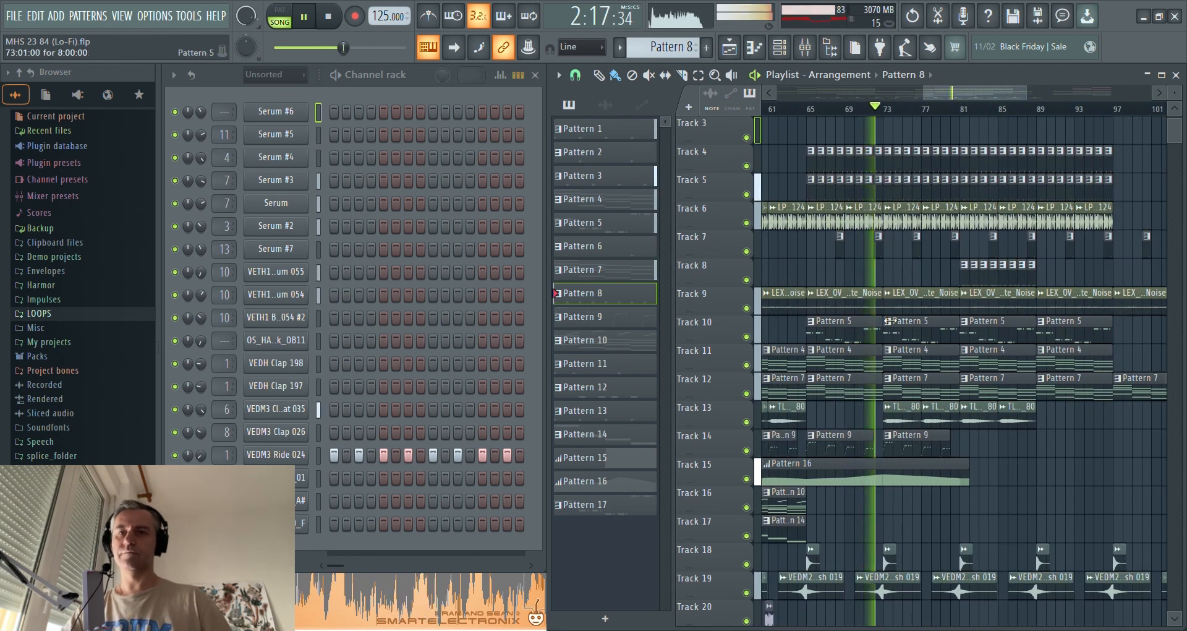
{"action": "key", "text": "space"}
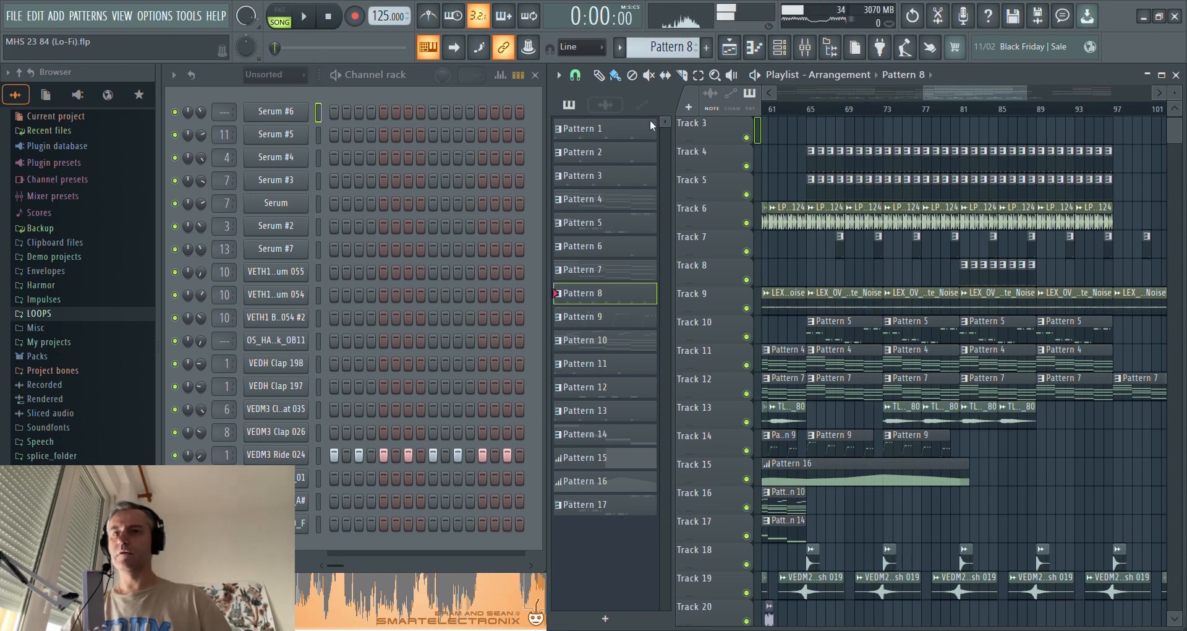
- Look back over the arrangement from the second drum section to the drum patterns starting at bar 17
{"action": "scroll", "coordinate": [942, 283], "scroll_direction": "up", "scroll_amount": 2}
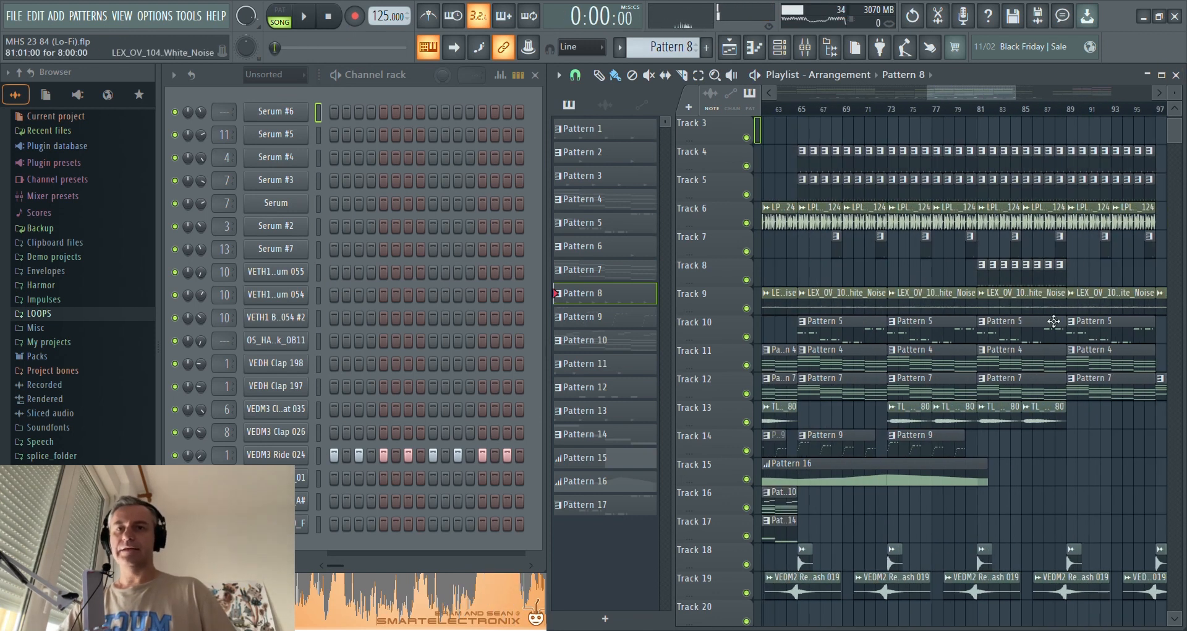
{"action": "scroll", "coordinate": [926, 332], "scroll_direction": "up", "scroll_amount": 1}
{"action": "scroll", "coordinate": [926, 332], "scroll_direction": "down", "scroll_amount": 3}
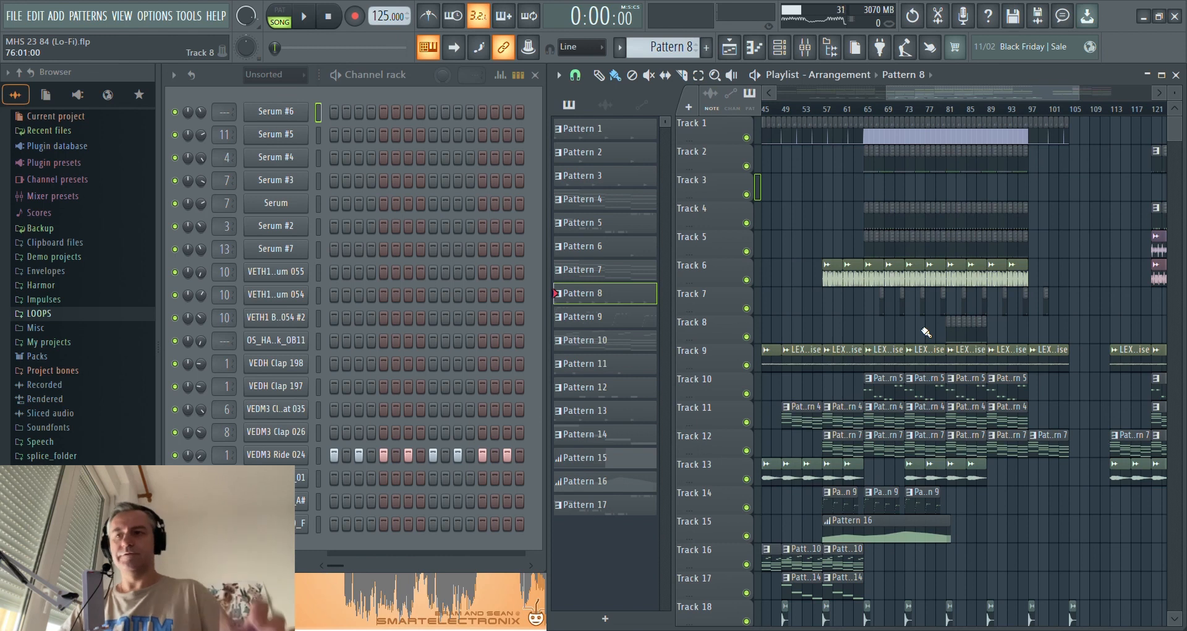
{"action": "scroll", "coordinate": [925, 332], "scroll_direction": "down", "scroll_amount": 3}
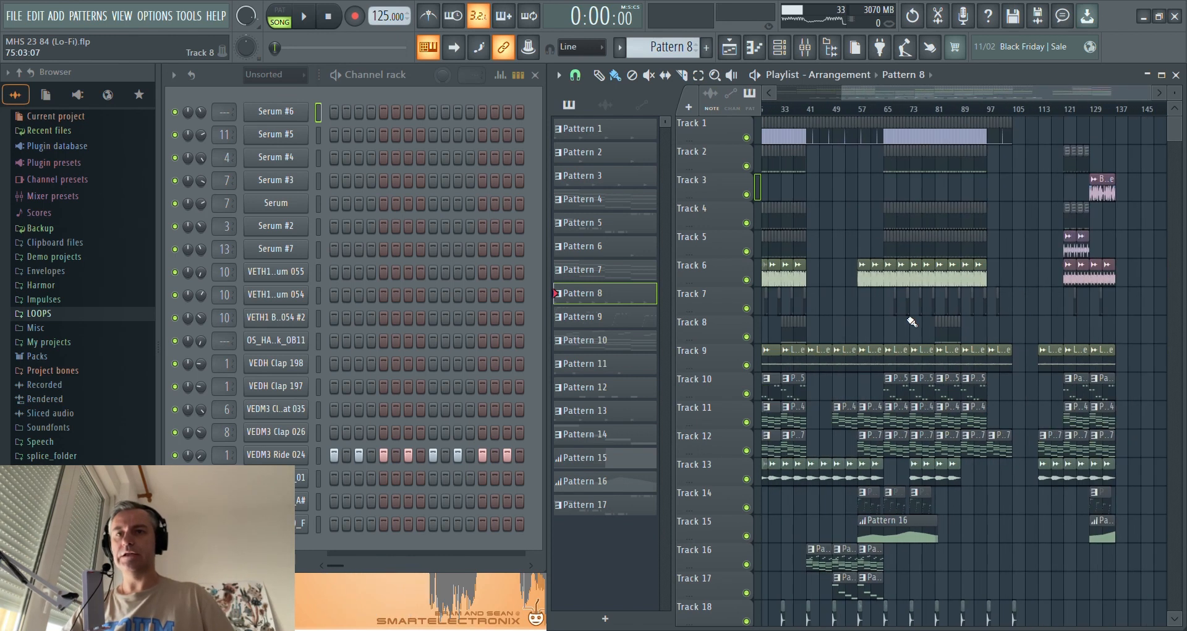
{"action": "scroll", "coordinate": [848, 238], "scroll_direction": "up", "scroll_amount": 5}
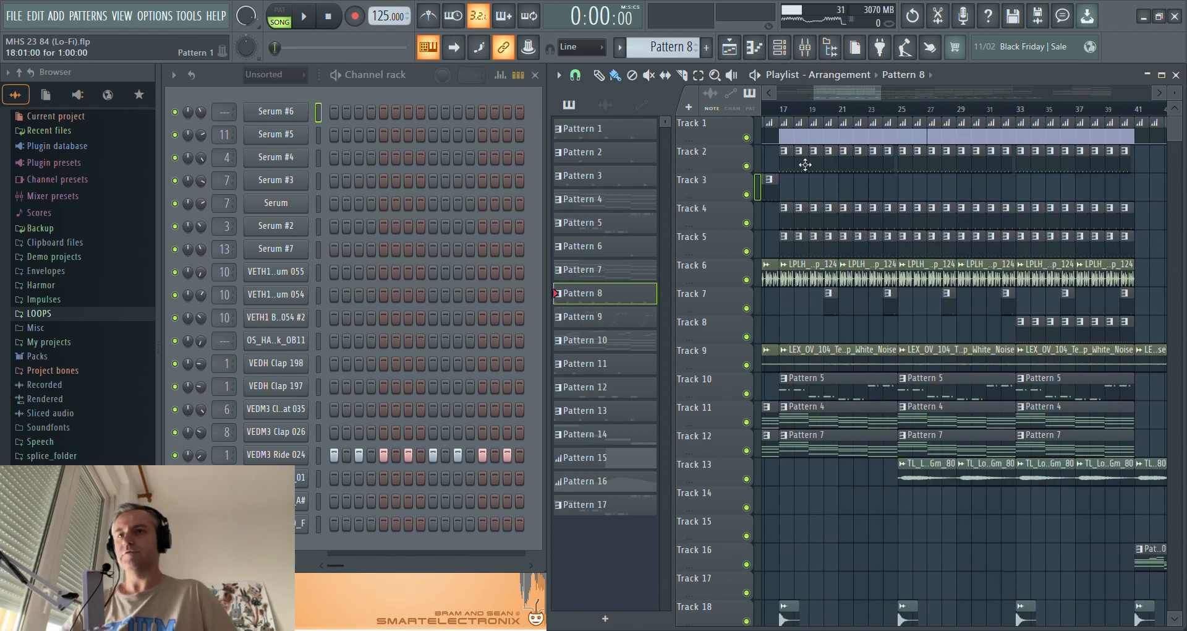
- Solo Track 2, set the song position to bar 17 and show Pattern 1's kick steps in the channel rack
{"action": "left_click", "coordinate": [783, 110]}
{"action": "right_click", "coordinate": [746, 165]}
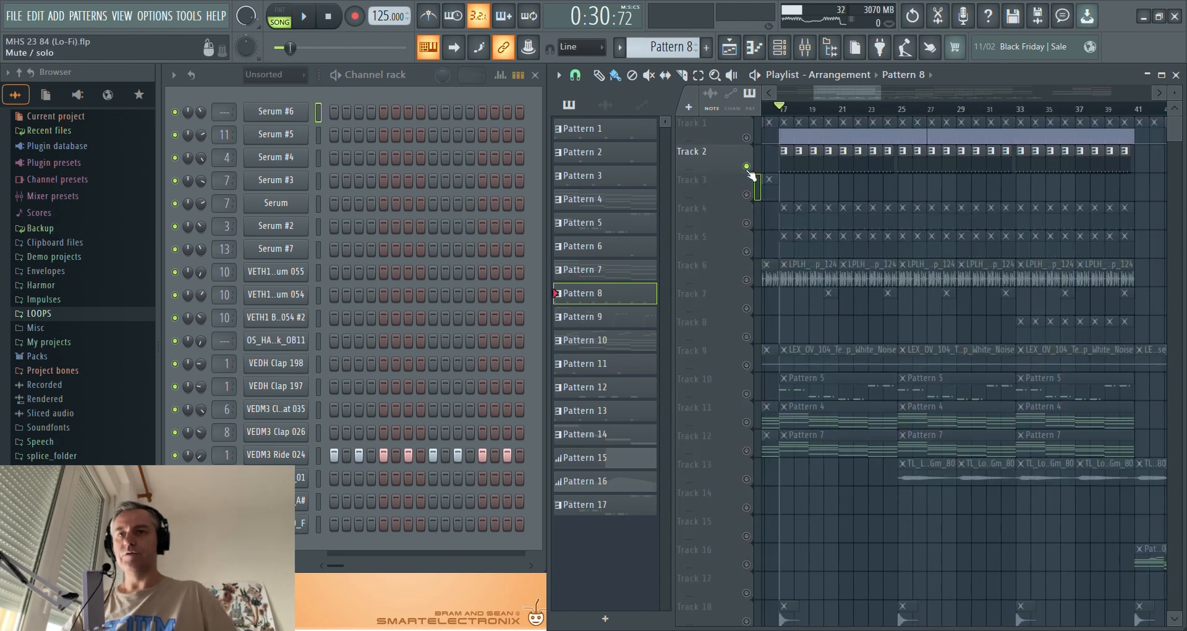
{"action": "left_click", "coordinate": [790, 172]}
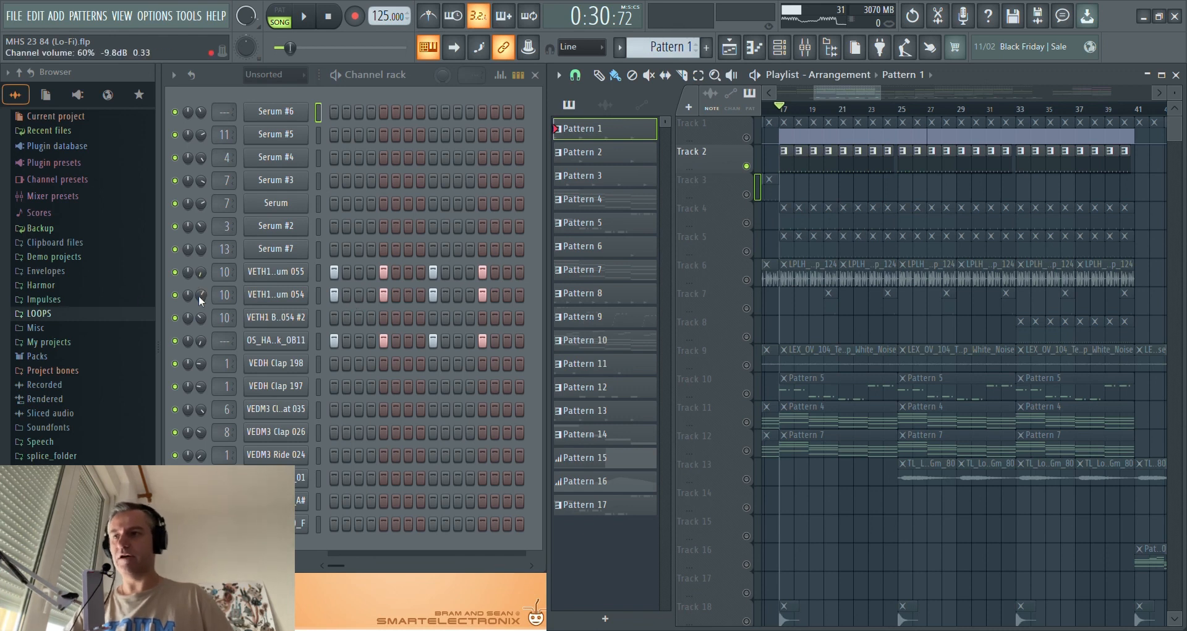
- Mute the kick channel ending in 054 and play the remaining kick layers of Pattern 1 from bar 17
{"action": "left_click", "coordinate": [175, 294]}
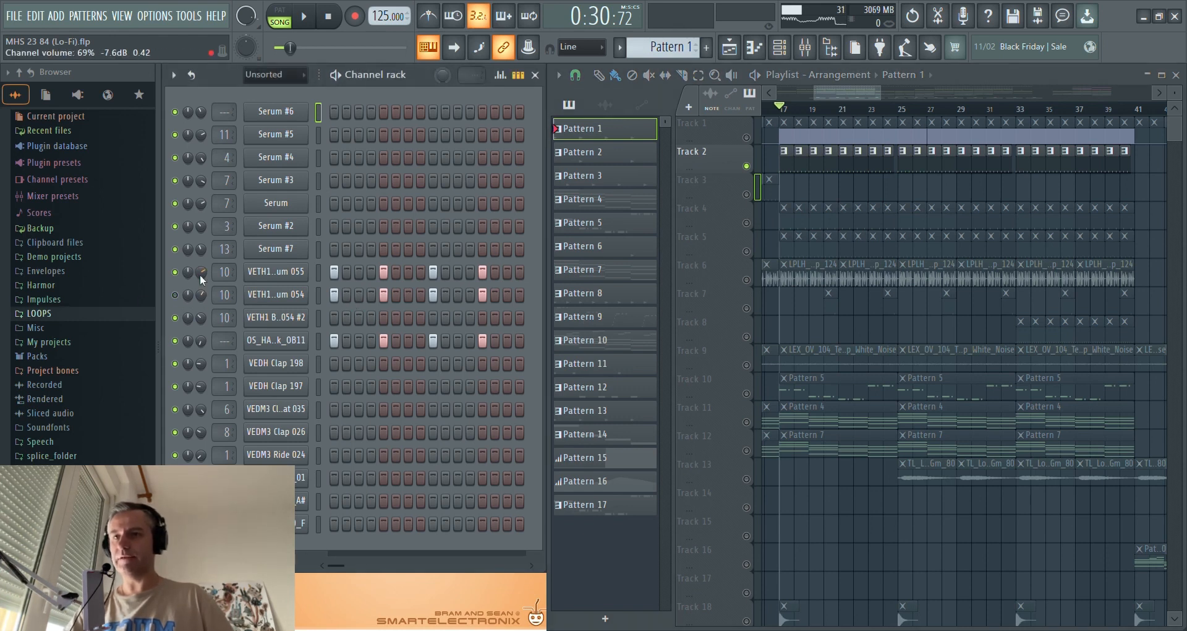
{"action": "key", "text": "space"}
{"action": "left_click_drag", "start_coordinate": [201, 272], "coordinate": [202, 273]}
{"action": "key", "text": "space"}
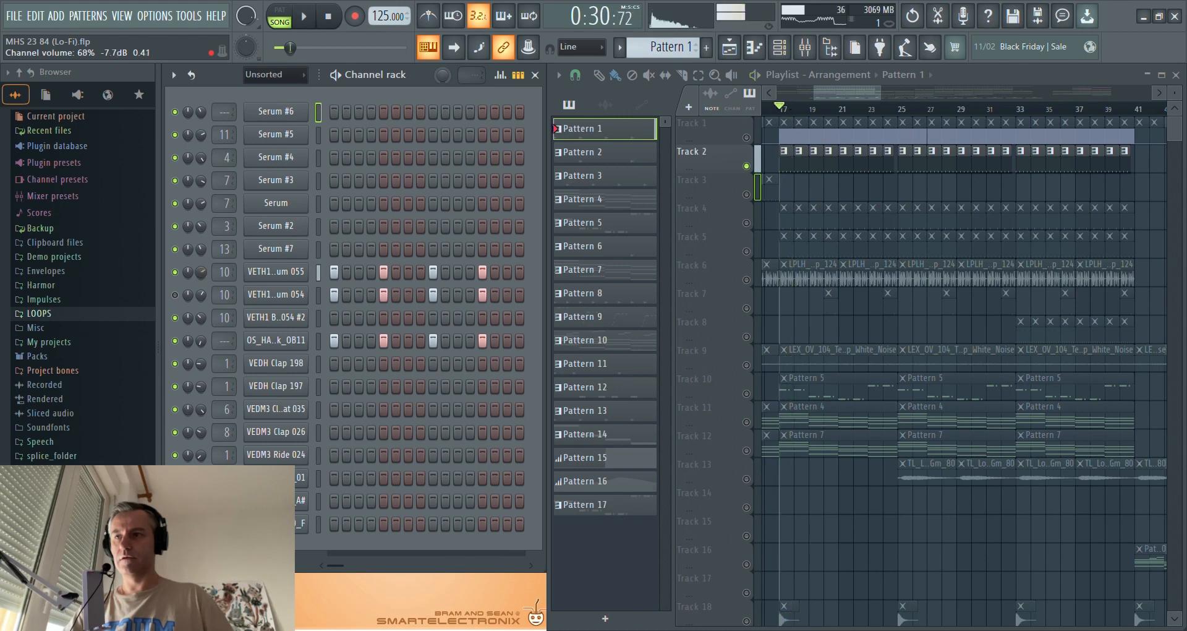
{"action": "key", "text": "space"}
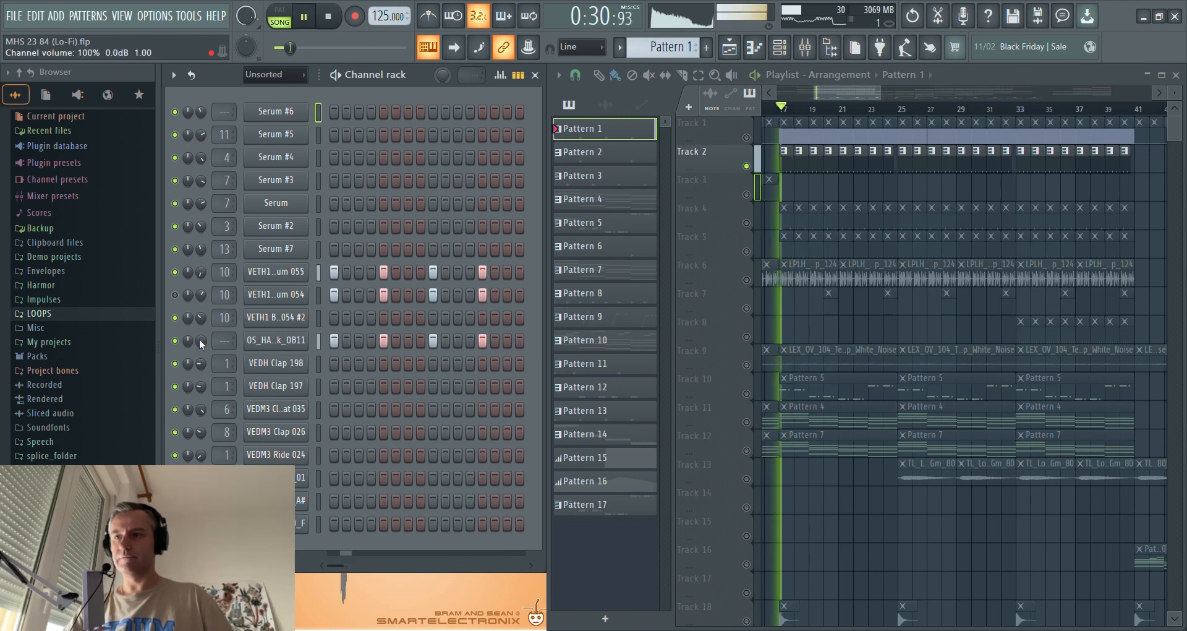
- Examine the waveform and sampler settings of the OS_HARD_Kick_OB11 channel, and close its window
{"action": "left_click", "coordinate": [267, 340]}
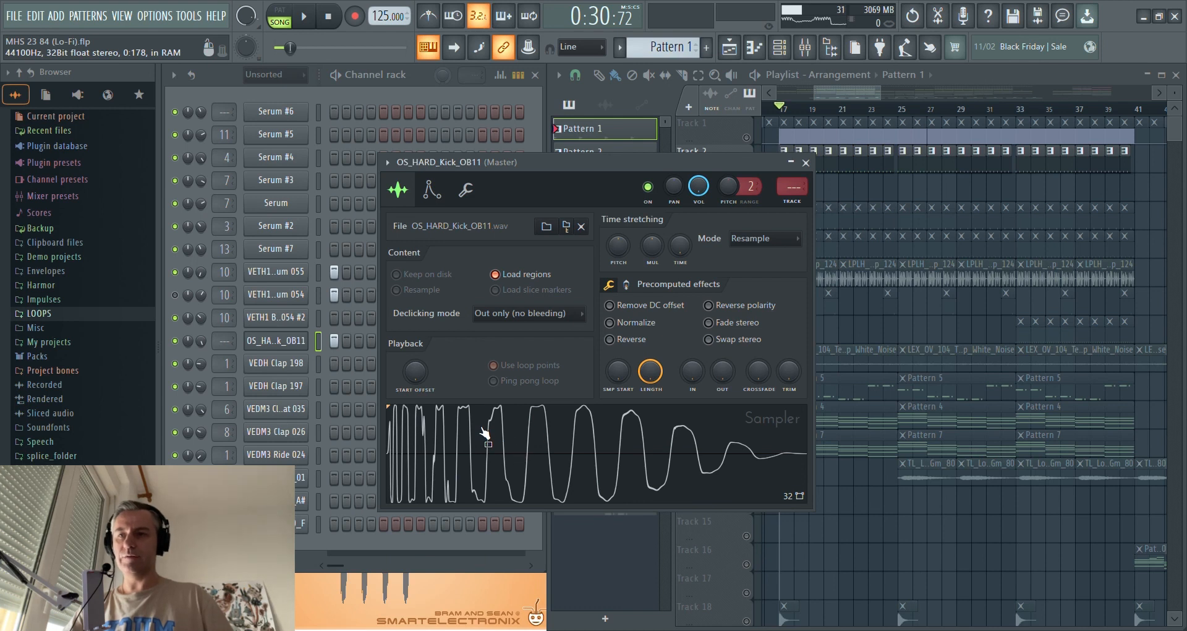
{"action": "left_click", "coordinate": [201, 342]}
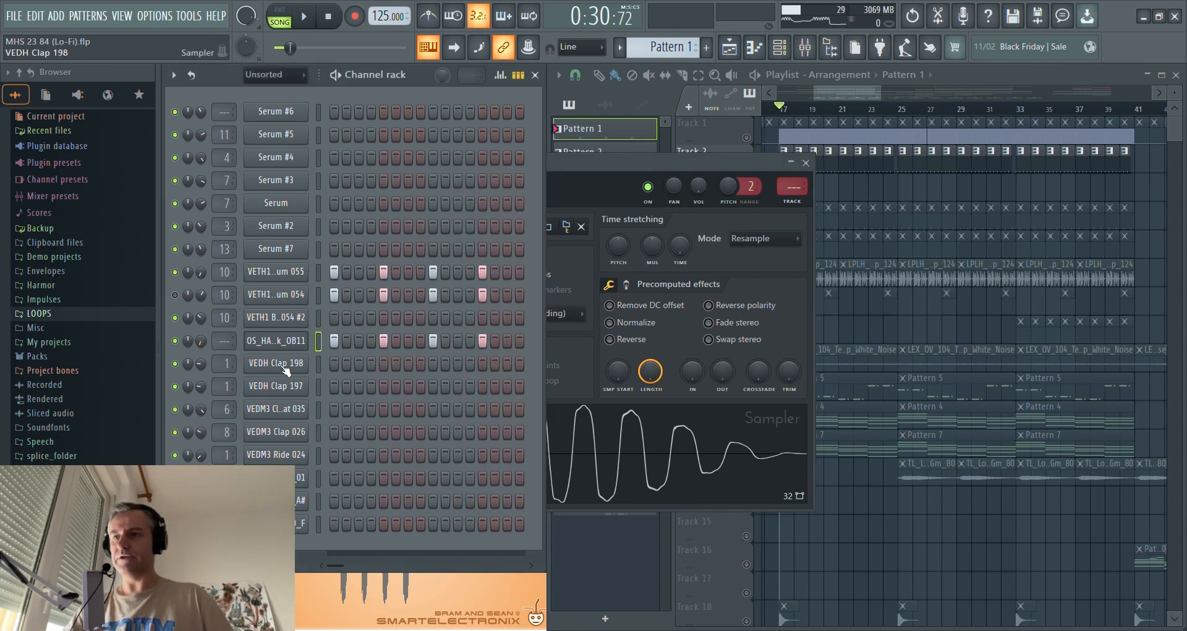
{"action": "left_click", "coordinate": [271, 340]}
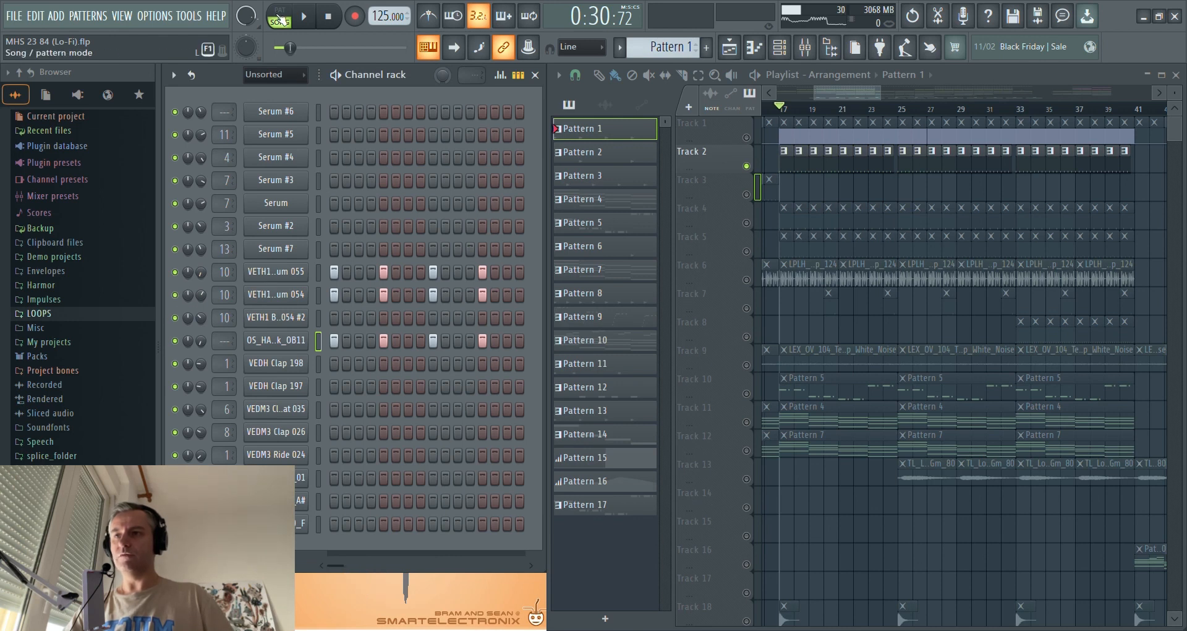
- Play Pattern 1 on its own in pattern mode to hear all the kick layers together, checking the mixer briefly
{"action": "double_click", "coordinate": [268, 301]}
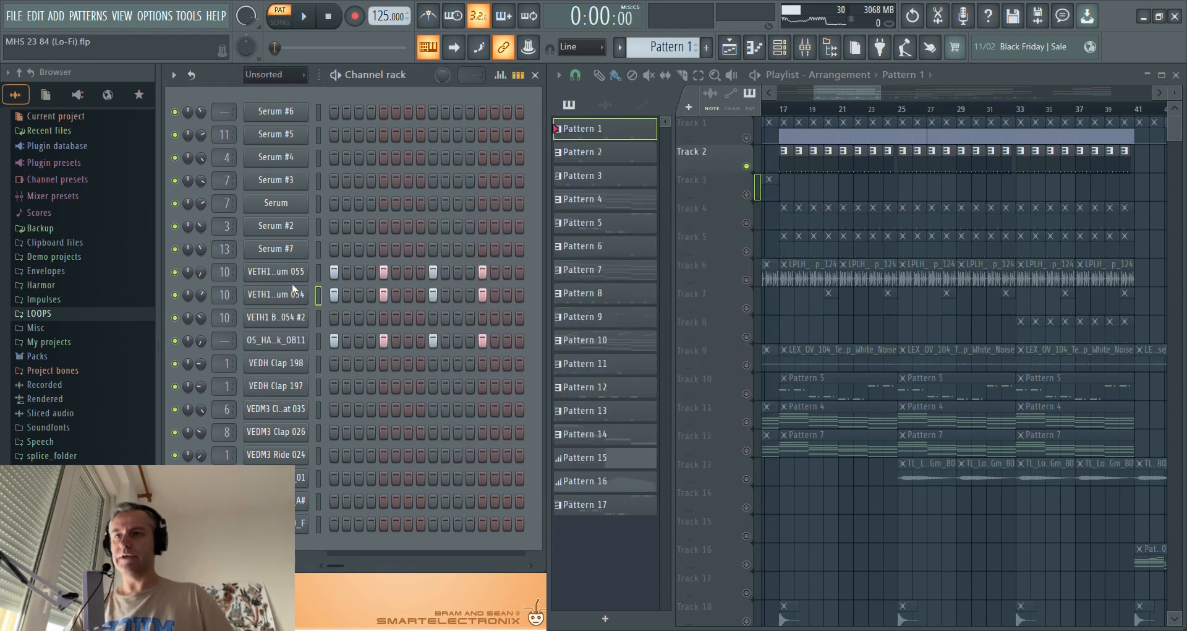
{"action": "left_click", "coordinate": [803, 53]}
{"action": "key", "text": "space"}
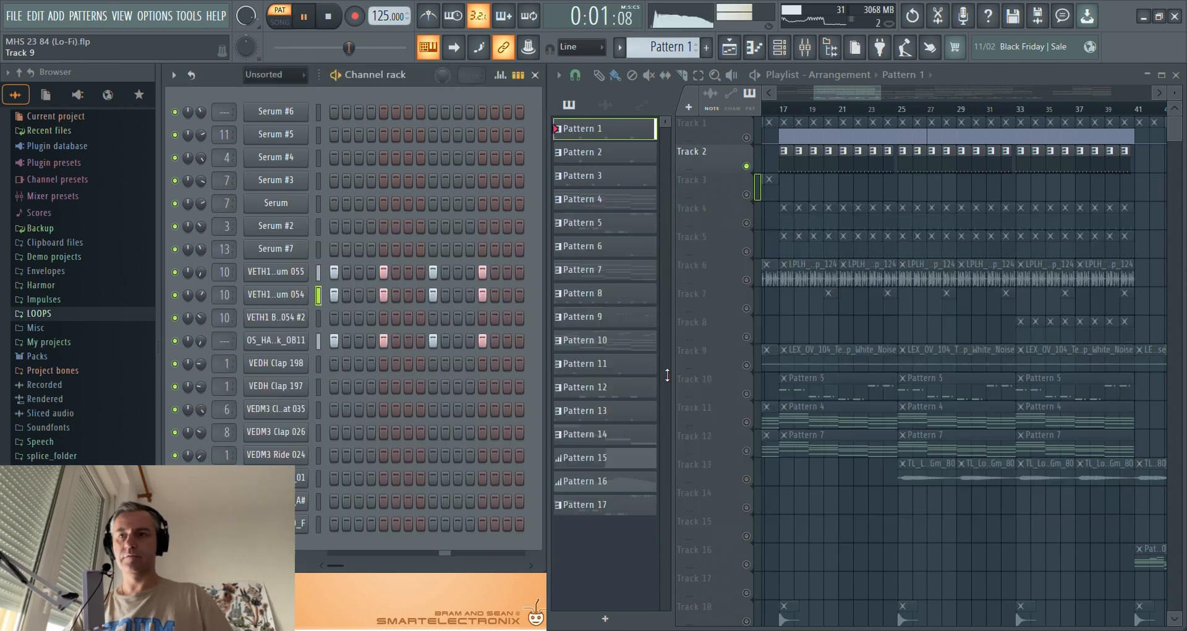
{"action": "left_click", "coordinate": [1124, 210]}
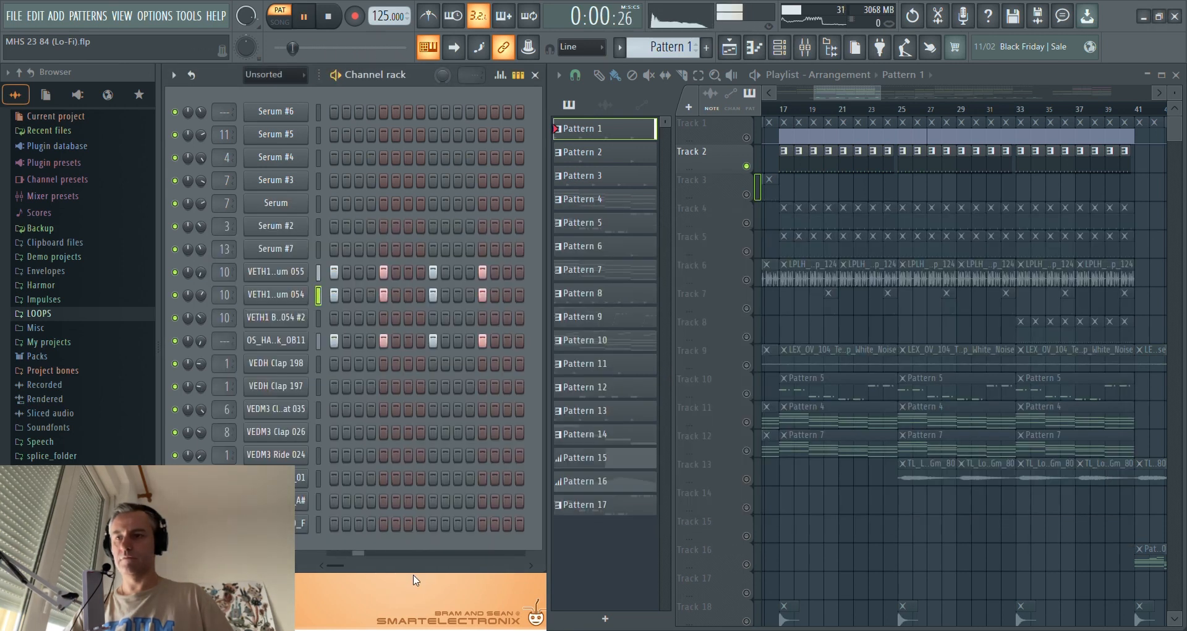
{"action": "key", "text": "space"}
- Bring the s(M)exoscope oscilloscope into full view, check the mixer inserts and play the kick to watch its waveform
{"action": "left_click_drag", "start_coordinate": [413, 574], "coordinate": [410, 421]}
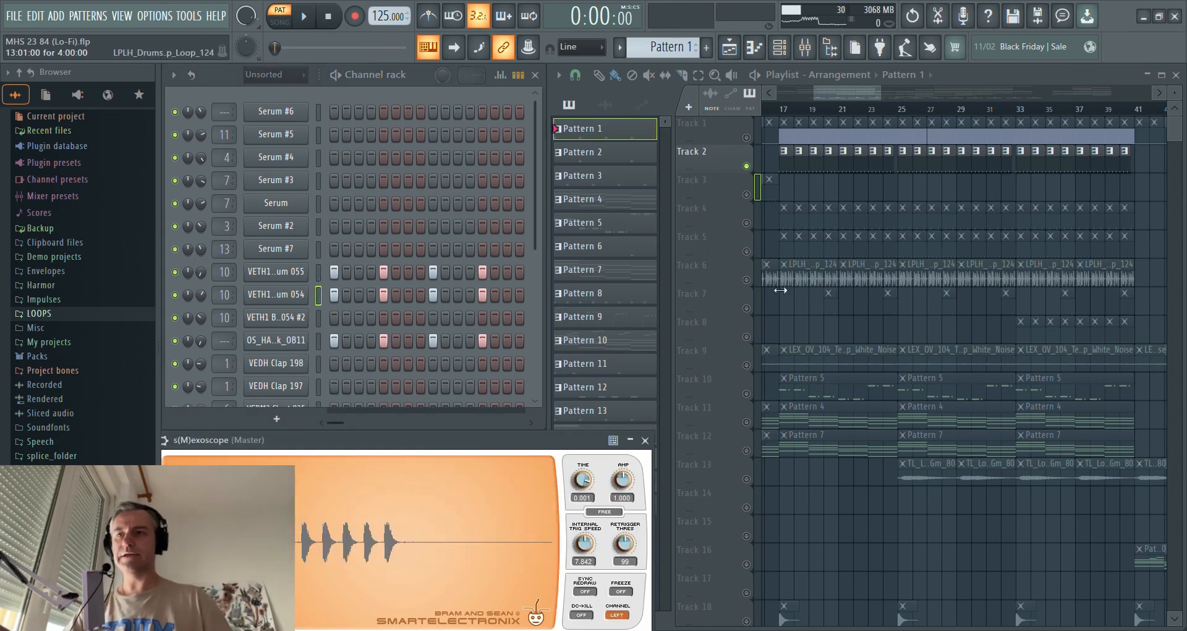
{"action": "left_click", "coordinate": [804, 52]}
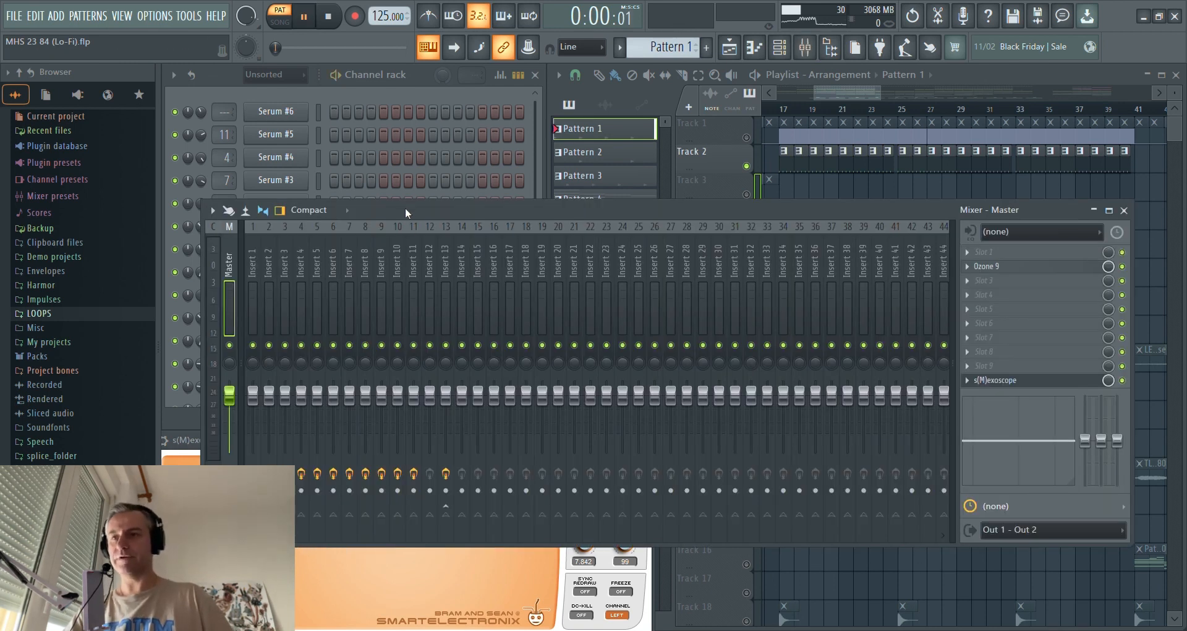
{"action": "left_click", "coordinate": [350, 264]}
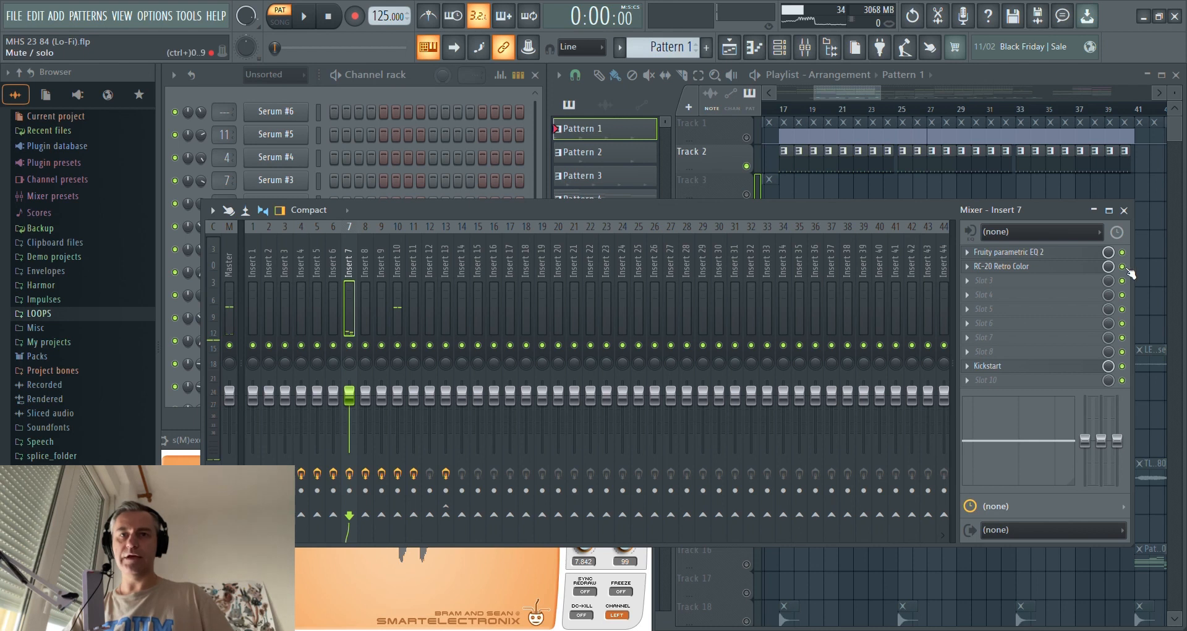
{"action": "left_click", "coordinate": [1124, 210]}
{"action": "key", "text": "space"}
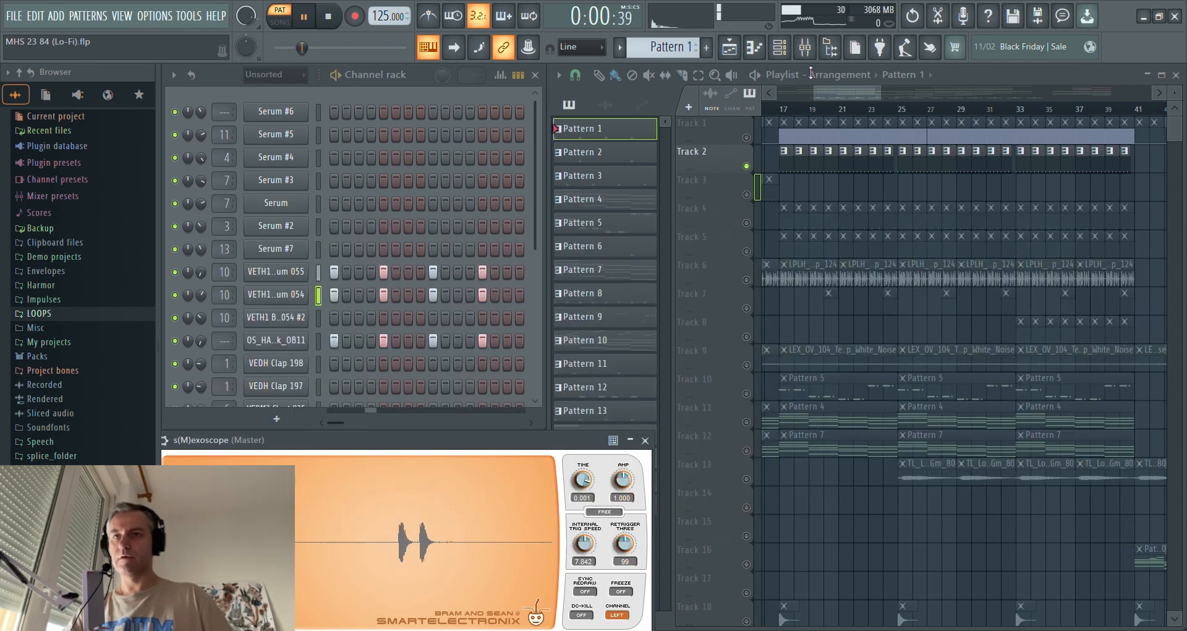
- Open the Krush and Fruity parametric EQ 2 effects of mixer Insert 10, and hide the mixer
{"action": "key", "text": "F9"}
{"action": "left_click", "coordinate": [399, 272]}
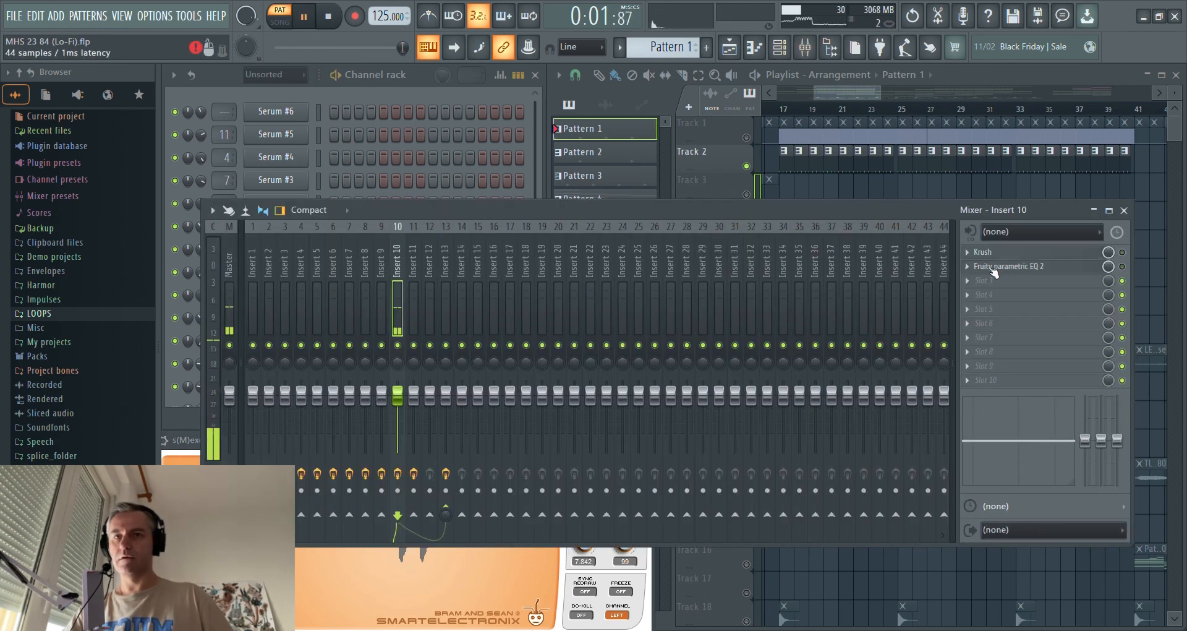
{"action": "left_click", "coordinate": [1073, 254]}
{"action": "left_click", "coordinate": [1076, 275]}
{"action": "key", "text": "space"}
{"action": "key", "text": "F9"}
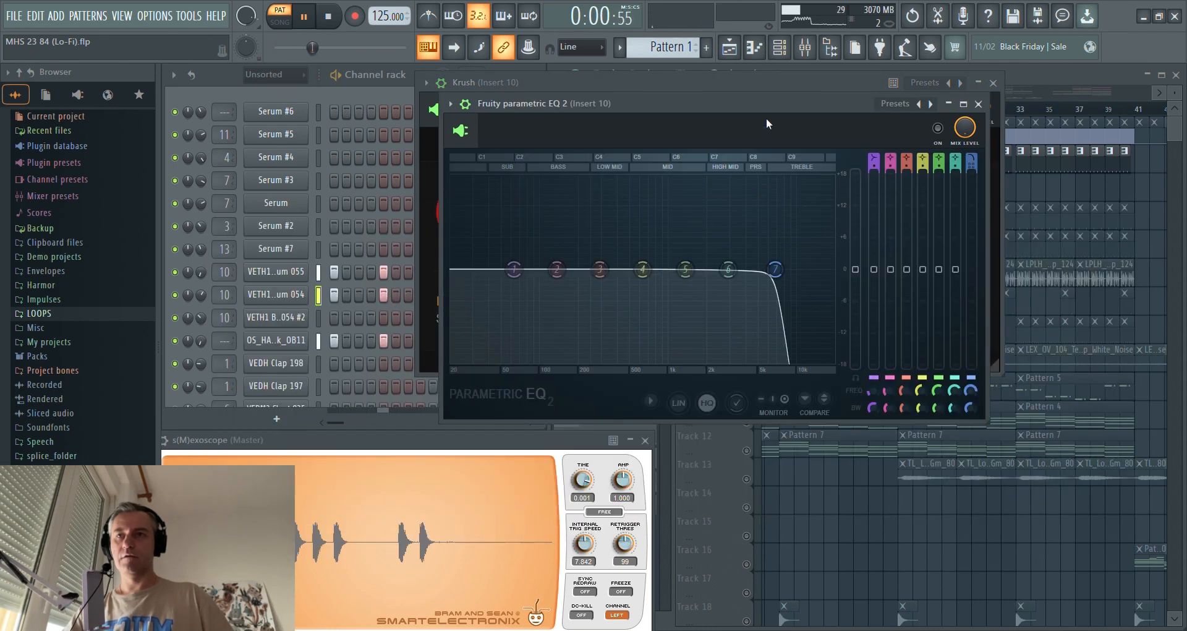
- Arrange the Krush and EQ windows apart, and compare the kick with Krush bypassed and active during playback
{"action": "left_click_drag", "start_coordinate": [736, 84], "coordinate": [806, 338]}
{"action": "left_click_drag", "start_coordinate": [706, 80], "coordinate": [551, 57]}
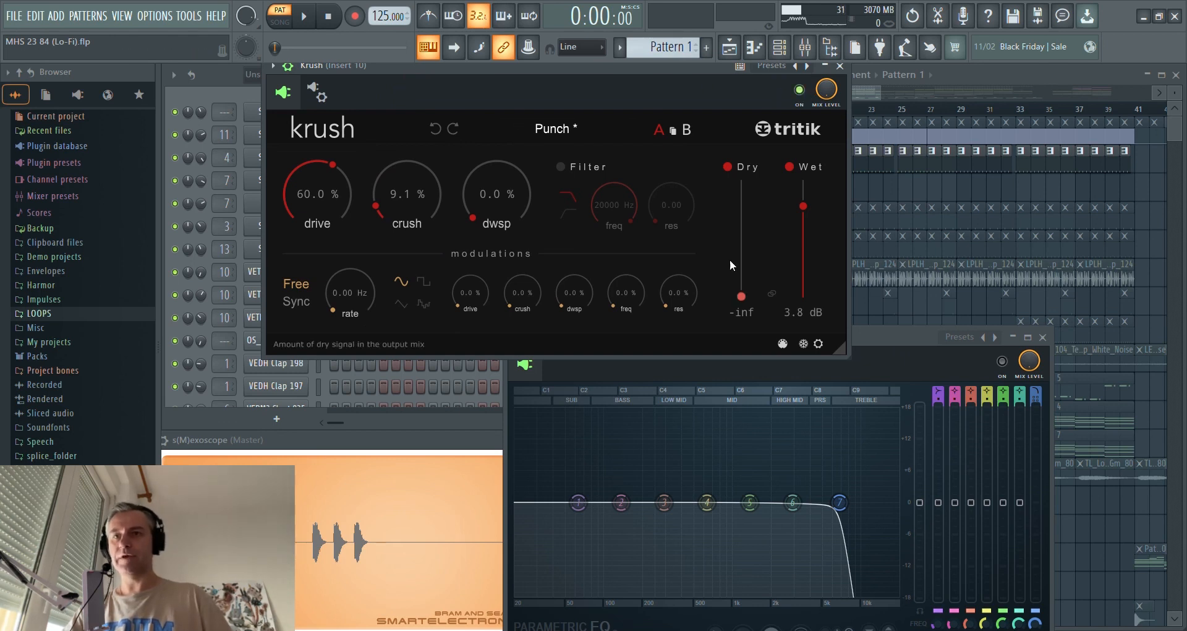
{"action": "left_click_drag", "start_coordinate": [532, 76], "coordinate": [558, 110]}
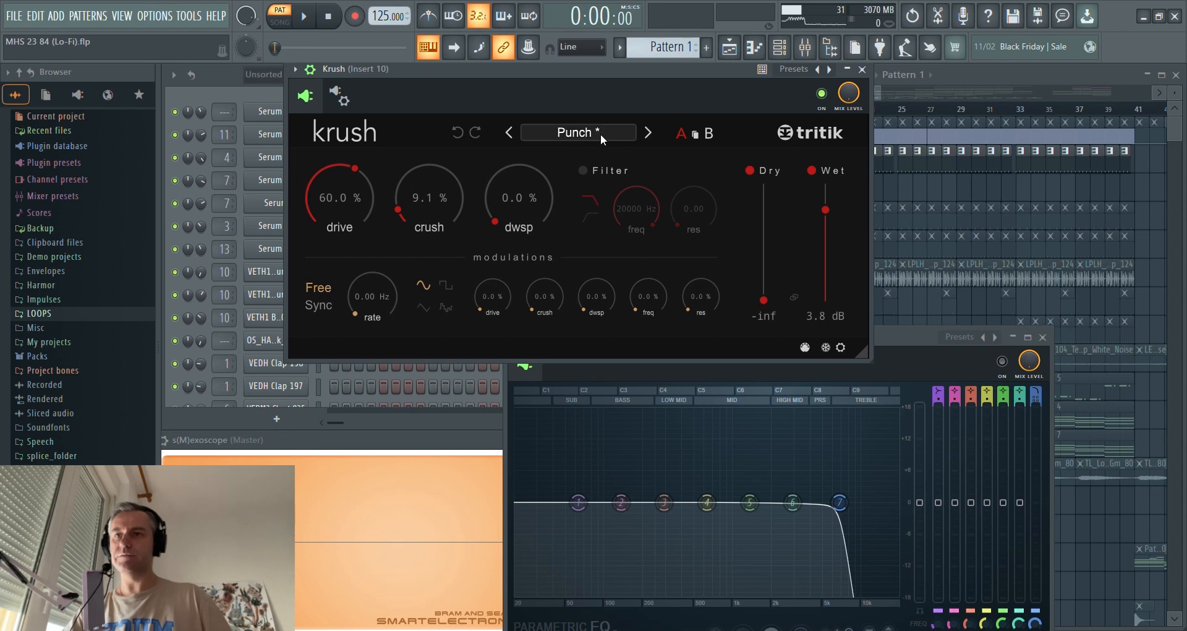
{"action": "key", "text": "space"}
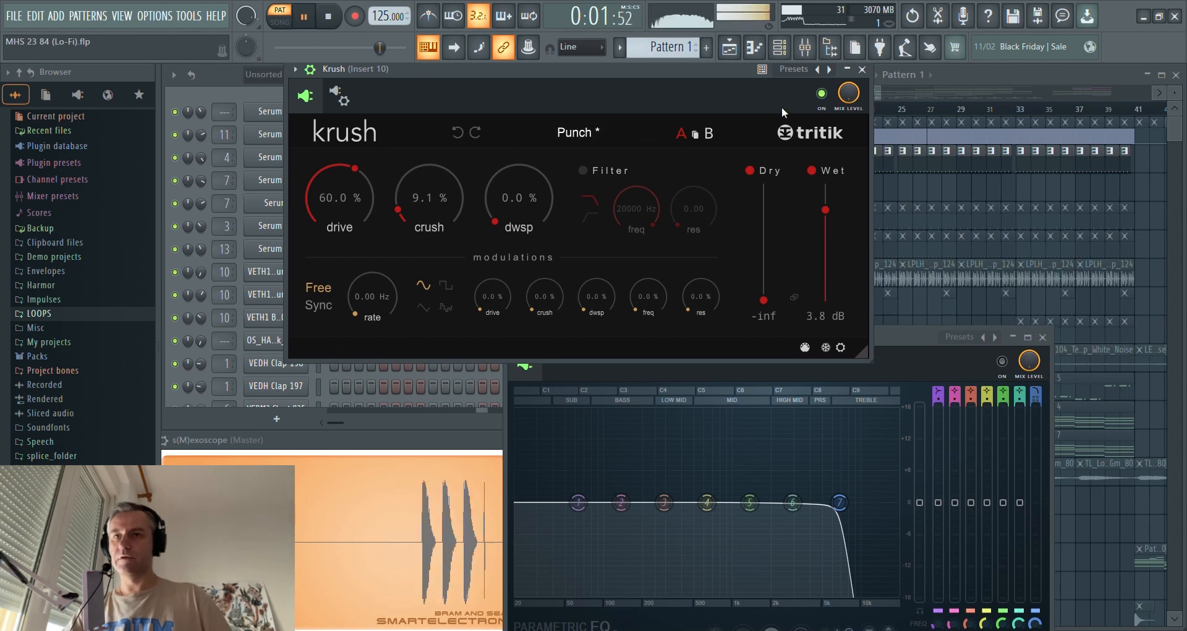
{"action": "left_click", "coordinate": [822, 94]}
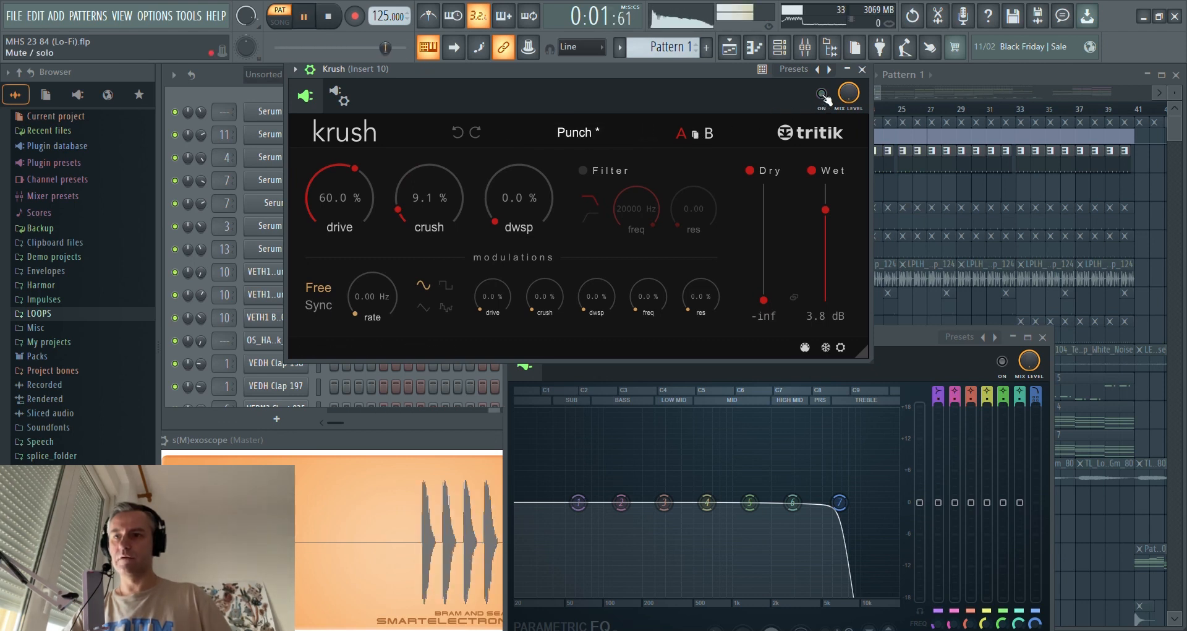
{"action": "left_click", "coordinate": [823, 94]}
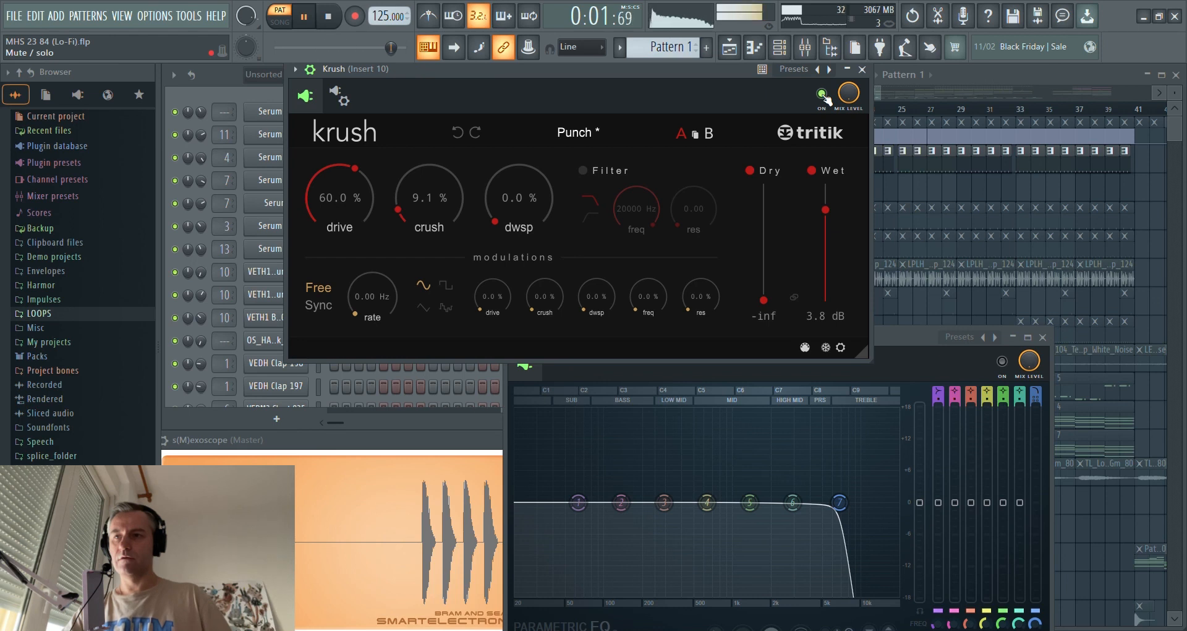
{"action": "key", "text": "space"}
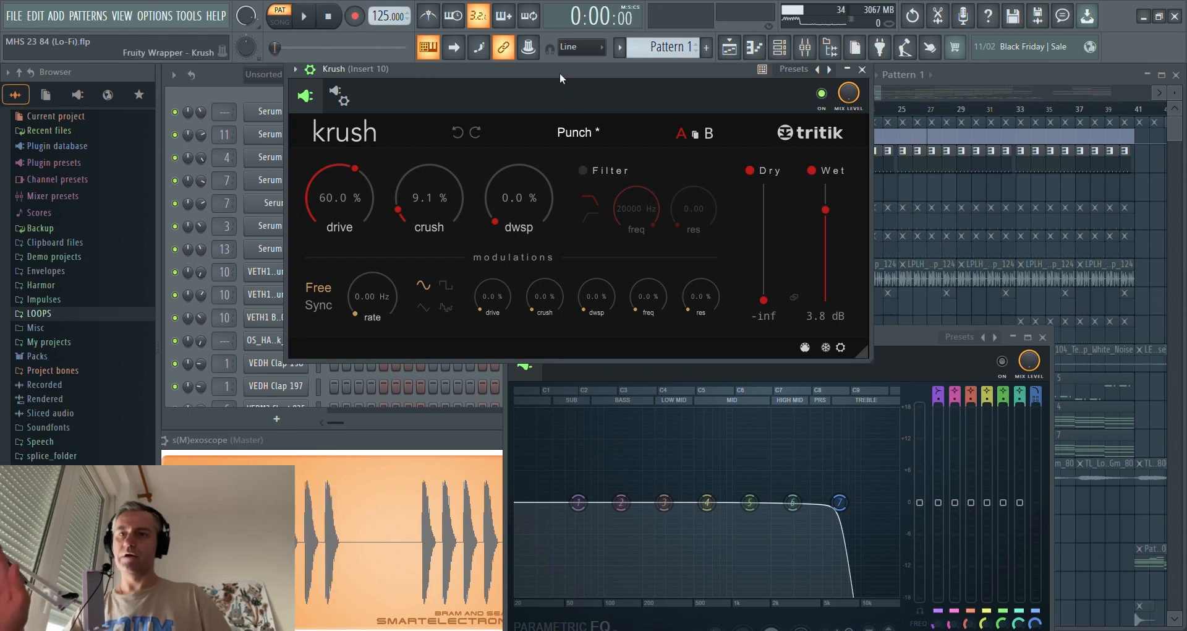
- Bring the Insert 10 Fruity parametric EQ 2 forward and play the kick through its high-frequency roll-off
{"action": "left_click_drag", "start_coordinate": [889, 337], "coordinate": [809, 171]}
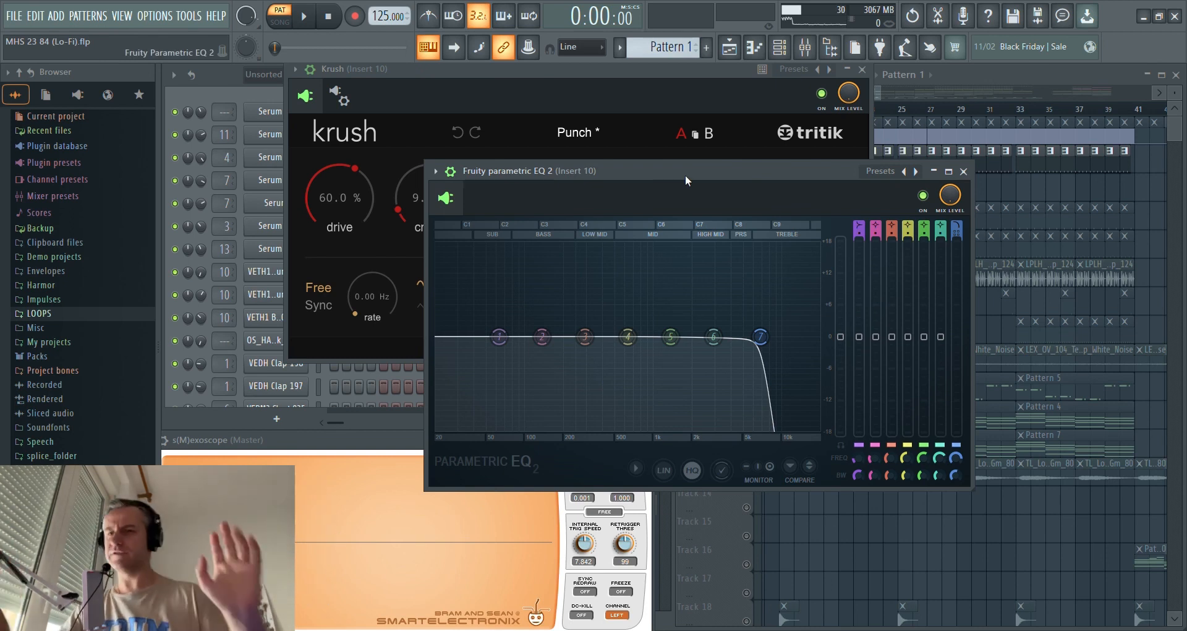
{"action": "left_click_drag", "start_coordinate": [685, 174], "coordinate": [747, 157]}
{"action": "key", "text": "space"}
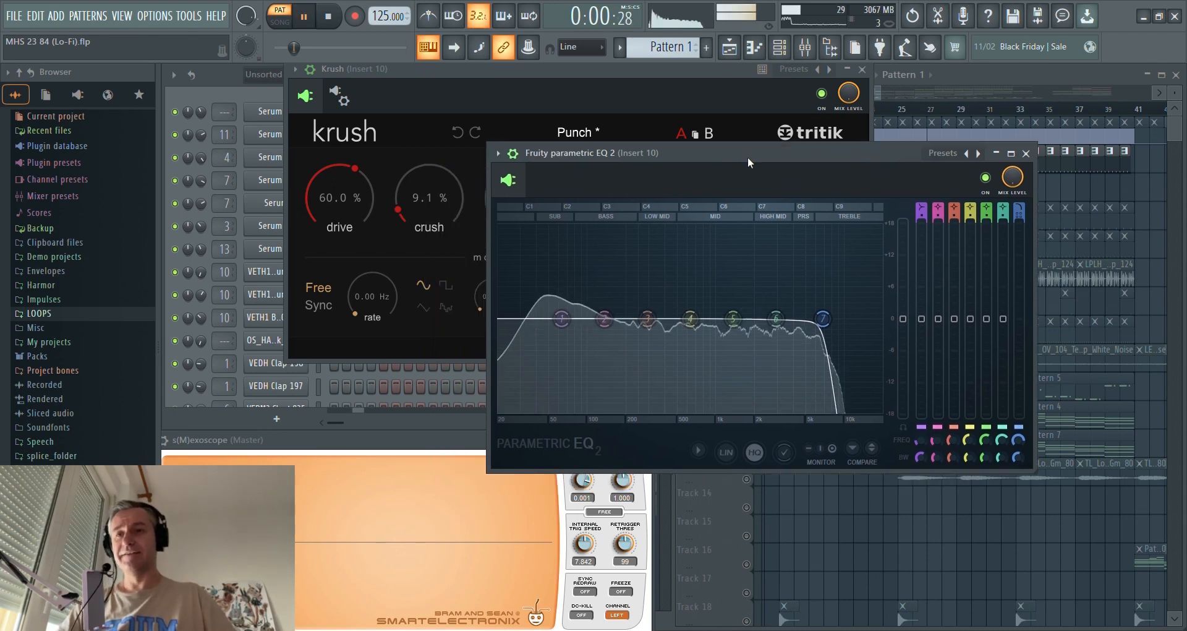
{"action": "key", "text": "space"}
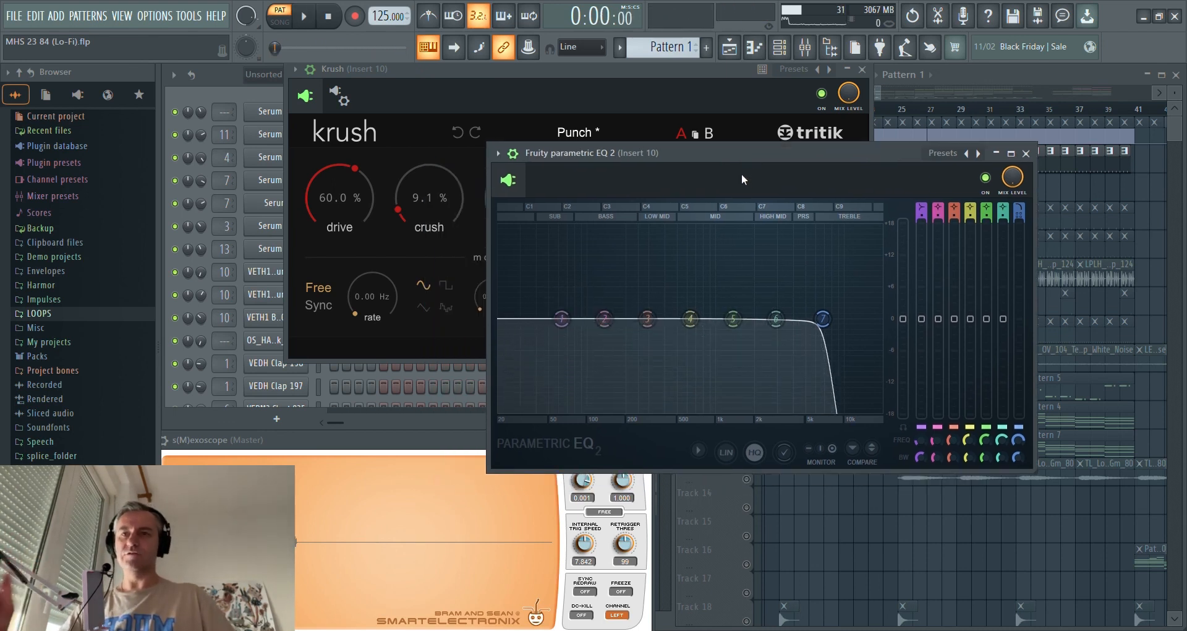
- Review the Krush settings and the EQ's band 7 low pass against the playing kick, and close both effects
{"action": "left_click_drag", "start_coordinate": [739, 146], "coordinate": [765, 246]}
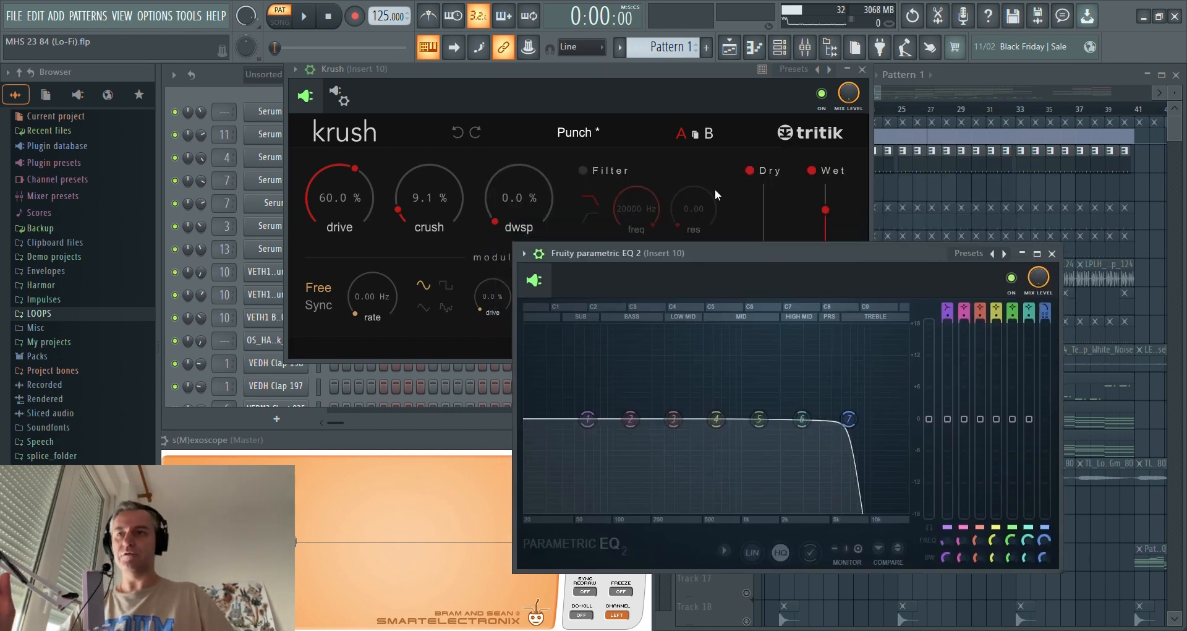
{"action": "left_click_drag", "start_coordinate": [475, 77], "coordinate": [419, 82]}
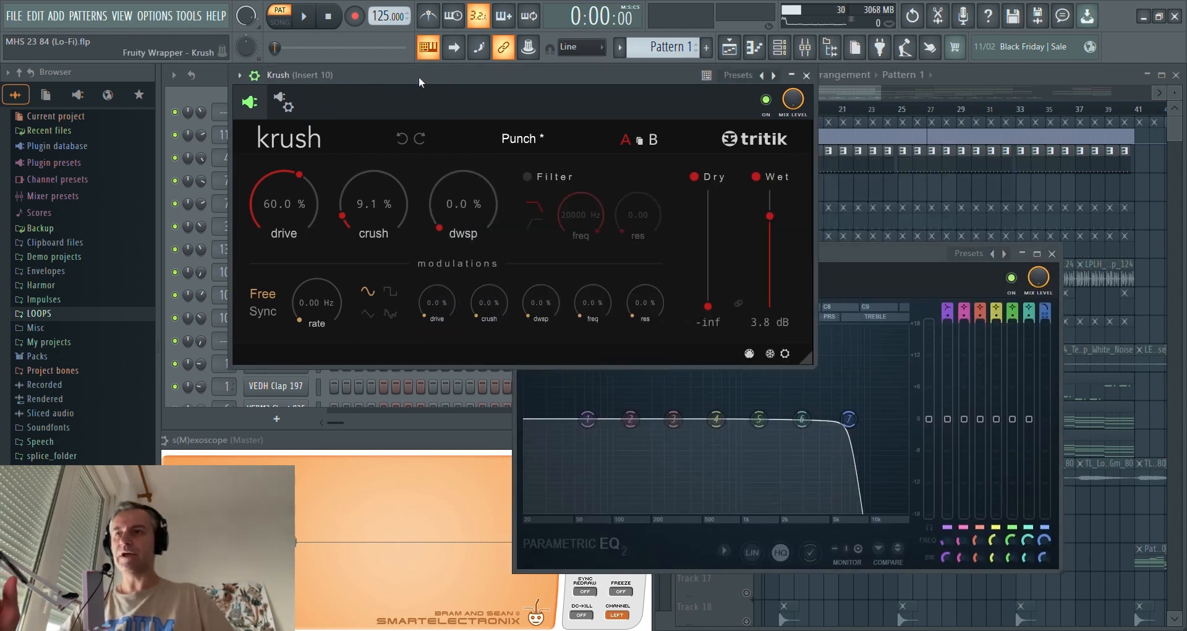
{"action": "left_click", "coordinate": [862, 251]}
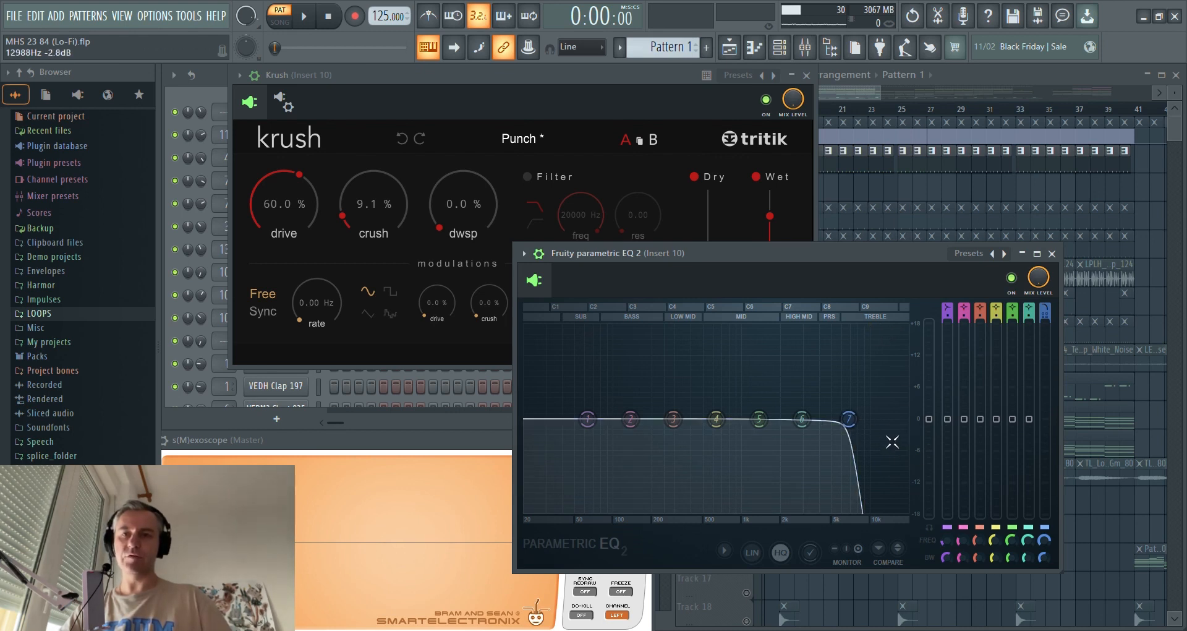
{"action": "key", "text": "space"}
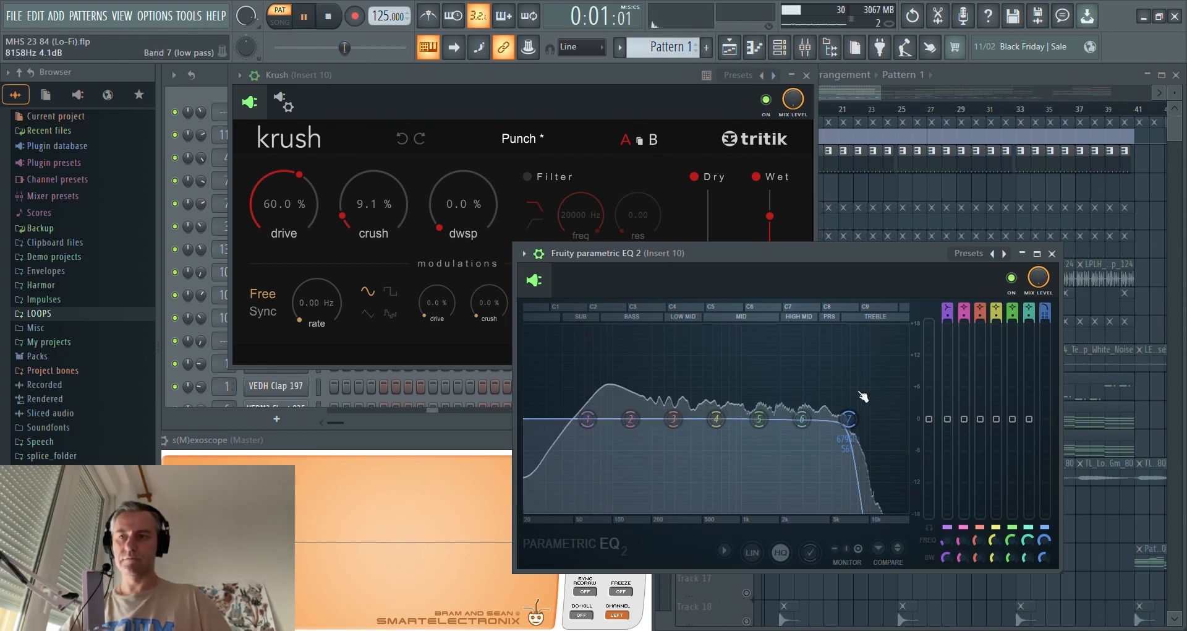
{"action": "left_click", "coordinate": [1052, 254]}
{"action": "left_click", "coordinate": [806, 75]}
{"action": "key", "text": "space"}
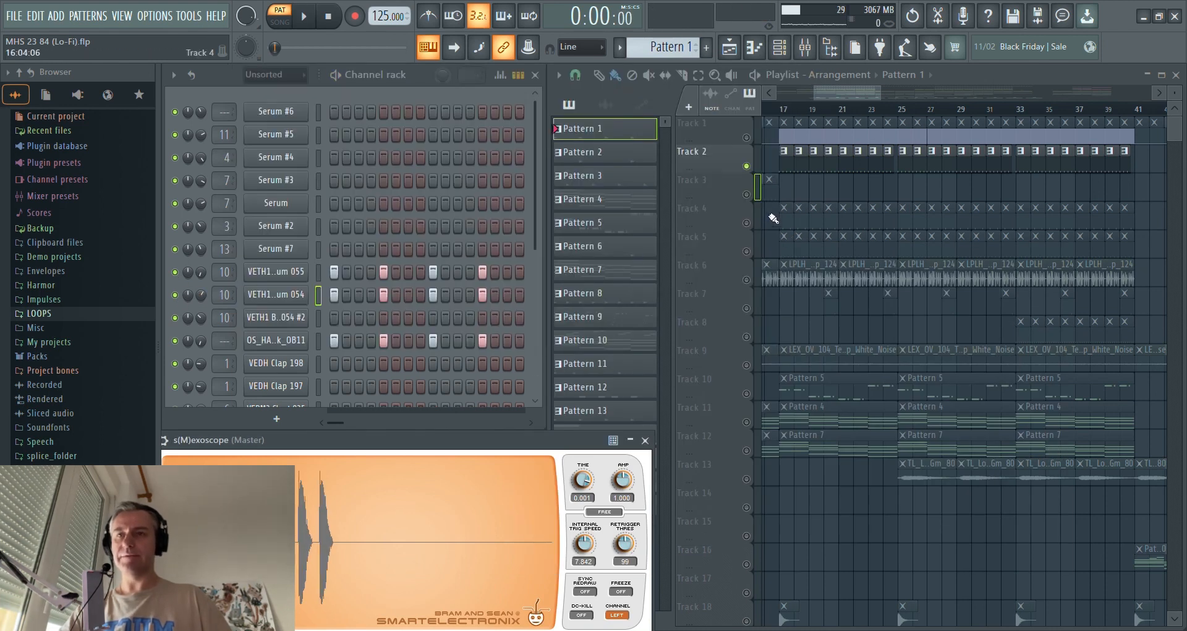
- Solo Track 4 and play Pattern 2 from bar 17, examining its VEDH Clap 198 and VEDH Clap 197 steps
{"action": "left_click", "coordinate": [795, 228]}
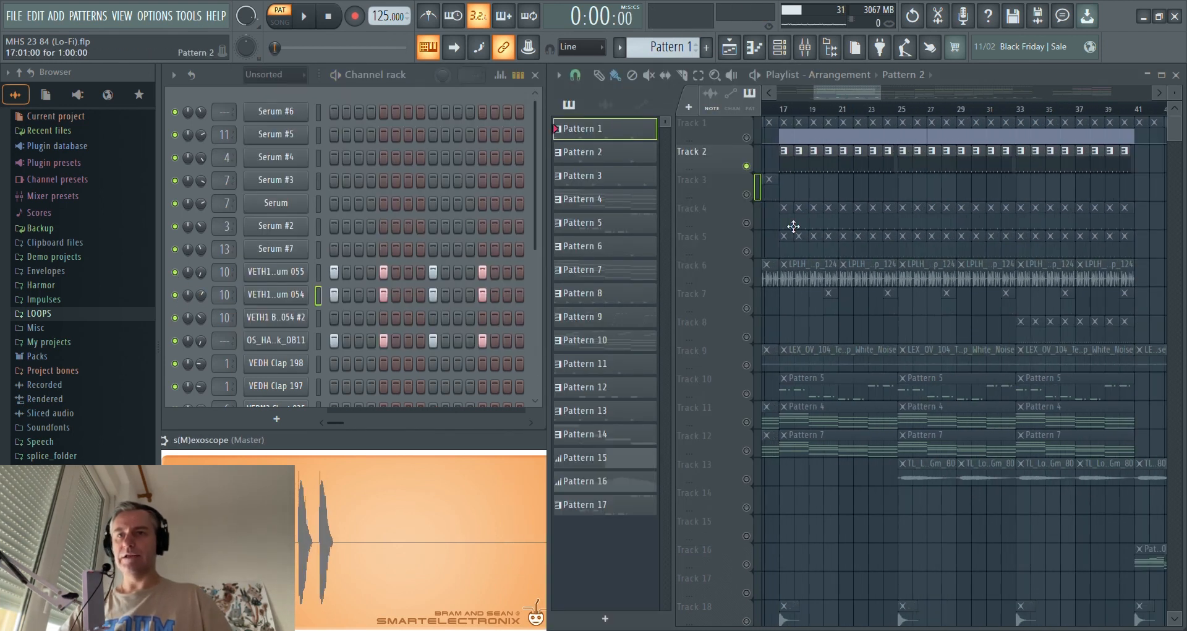
{"action": "right_click", "coordinate": [748, 224]}
{"action": "left_click", "coordinate": [785, 107]}
{"action": "key", "text": "space"}
{"action": "scroll", "coordinate": [481, 292], "scroll_direction": "down", "scroll_amount": 3}
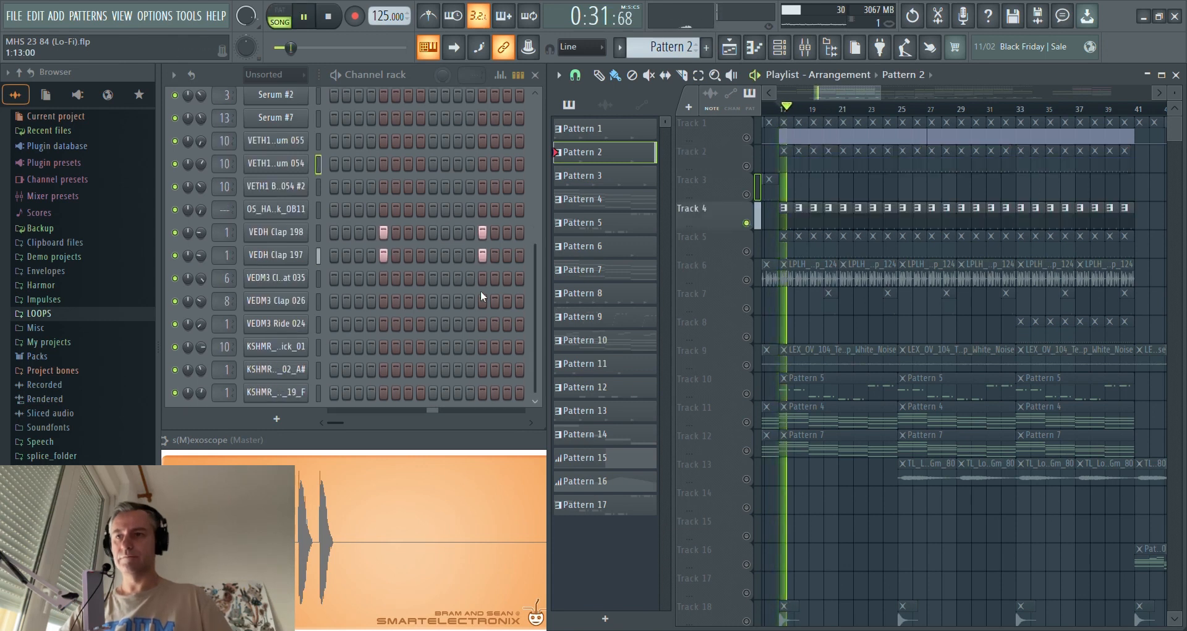
{"action": "key", "text": "space"}
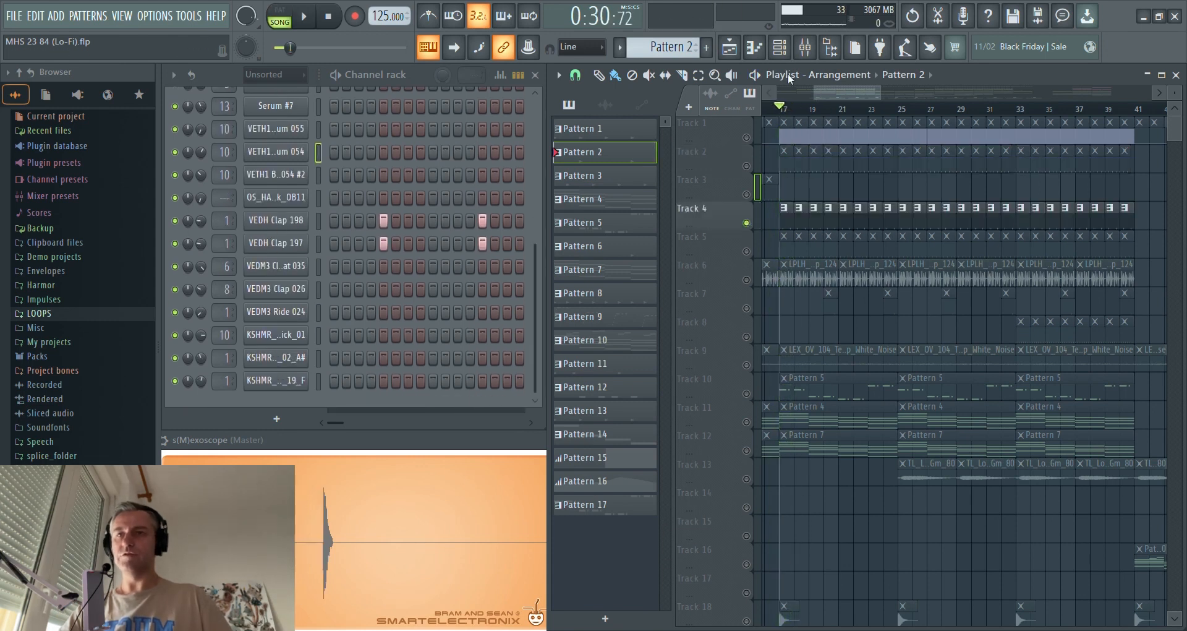
- Open the Fruity parametric EQ 2 and CamelCrusher from mixer Insert 1, close the mixer and place the two effects side by side
{"action": "left_click", "coordinate": [810, 45]}
{"action": "left_click", "coordinate": [250, 261]}
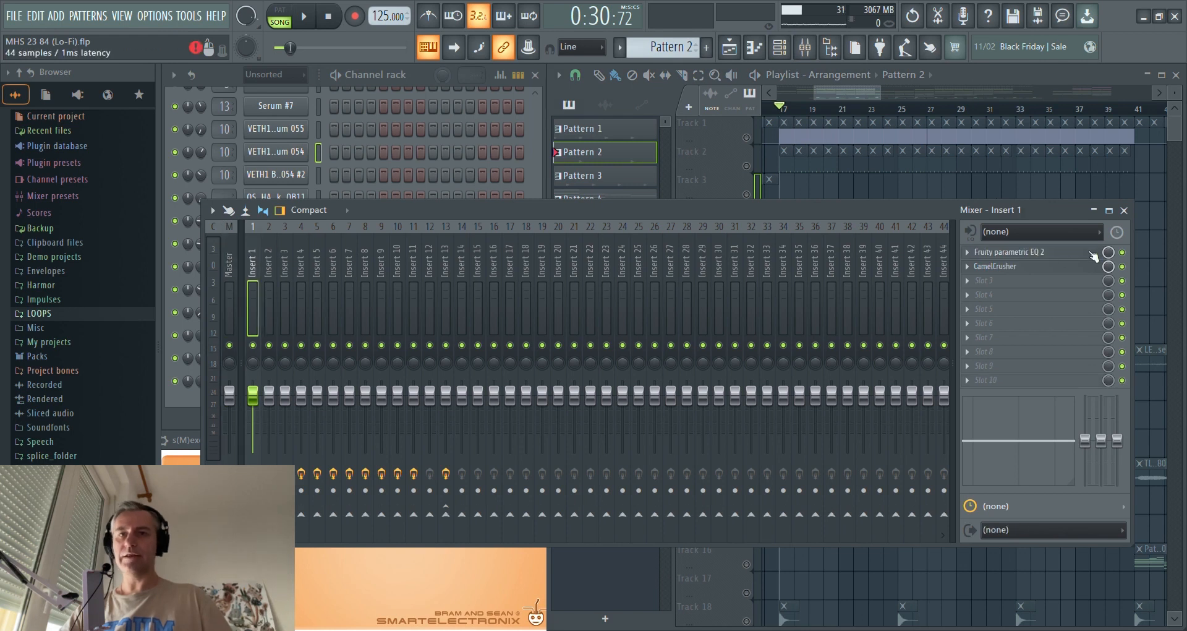
{"action": "left_click", "coordinate": [1043, 251]}
{"action": "left_click", "coordinate": [1038, 267]}
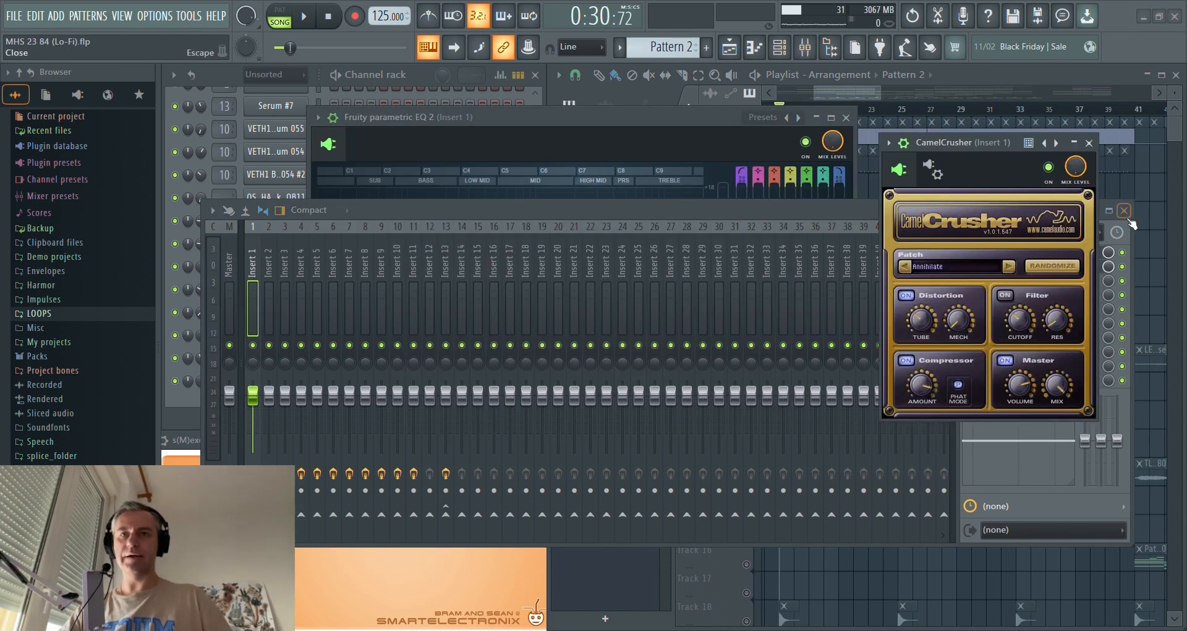
{"action": "left_click", "coordinate": [1124, 210]}
{"action": "left_click_drag", "start_coordinate": [943, 147], "coordinate": [922, 120]}
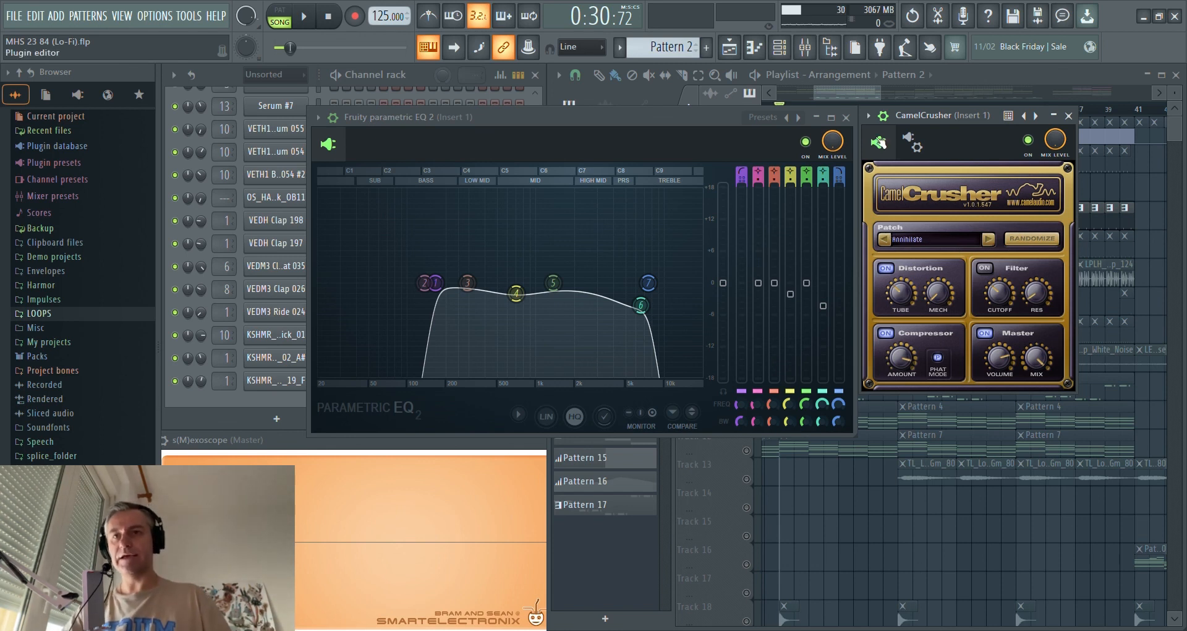
- Compare the playing clap with CamelCrusher bypassed and active, and close CamelCrusher
{"action": "key", "text": "space"}
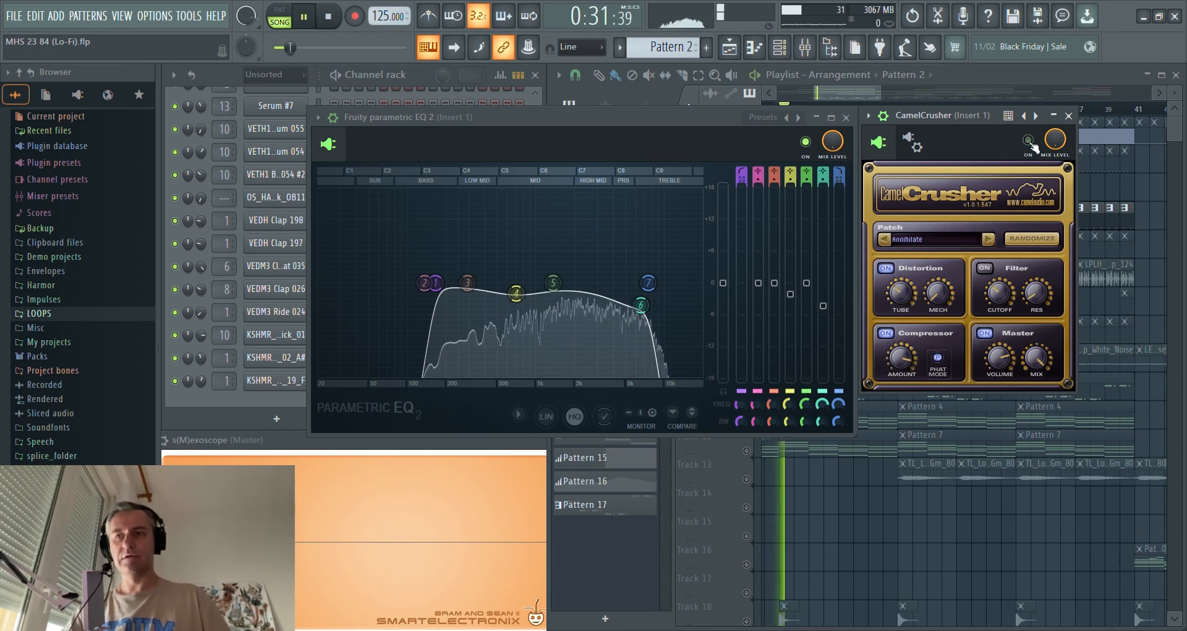
{"action": "key", "text": "space"}
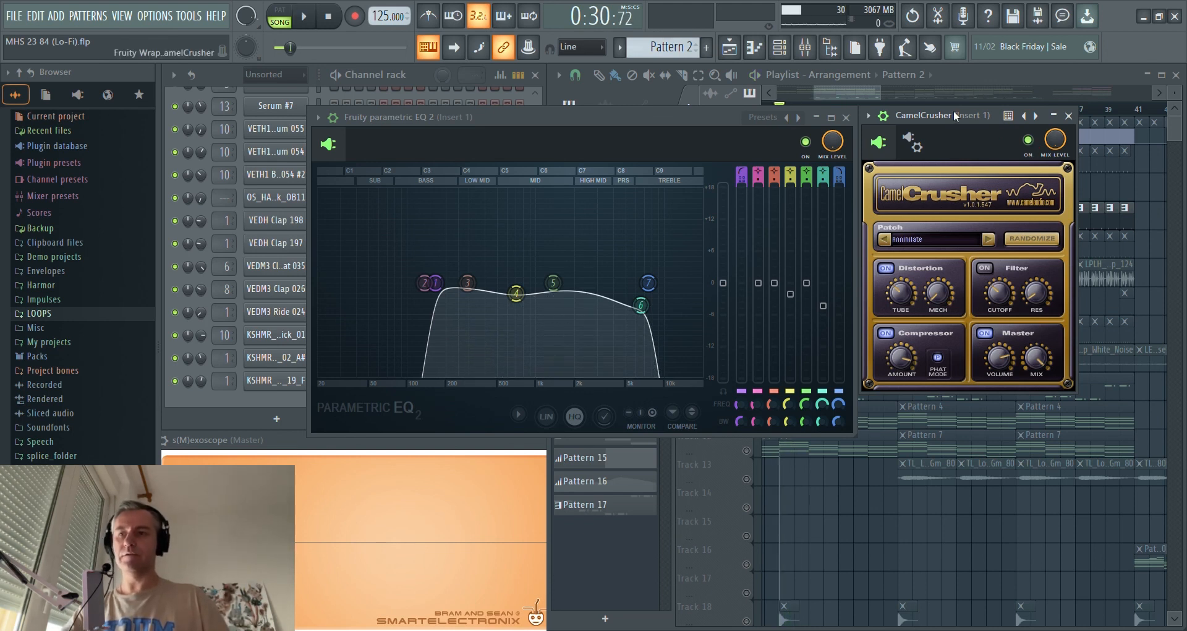
{"action": "key", "text": "Escape"}
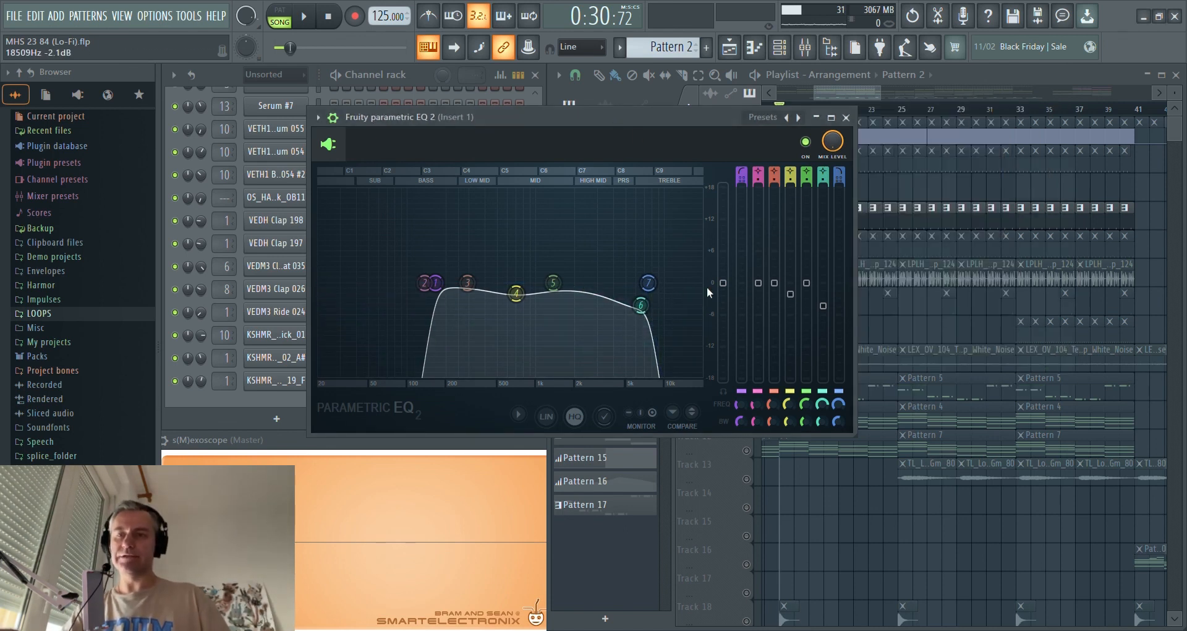
- Compare the playing clap with the Insert 1 Fruity parametric EQ 2 bypassed and active, and close the EQ
{"action": "key", "text": "space"}
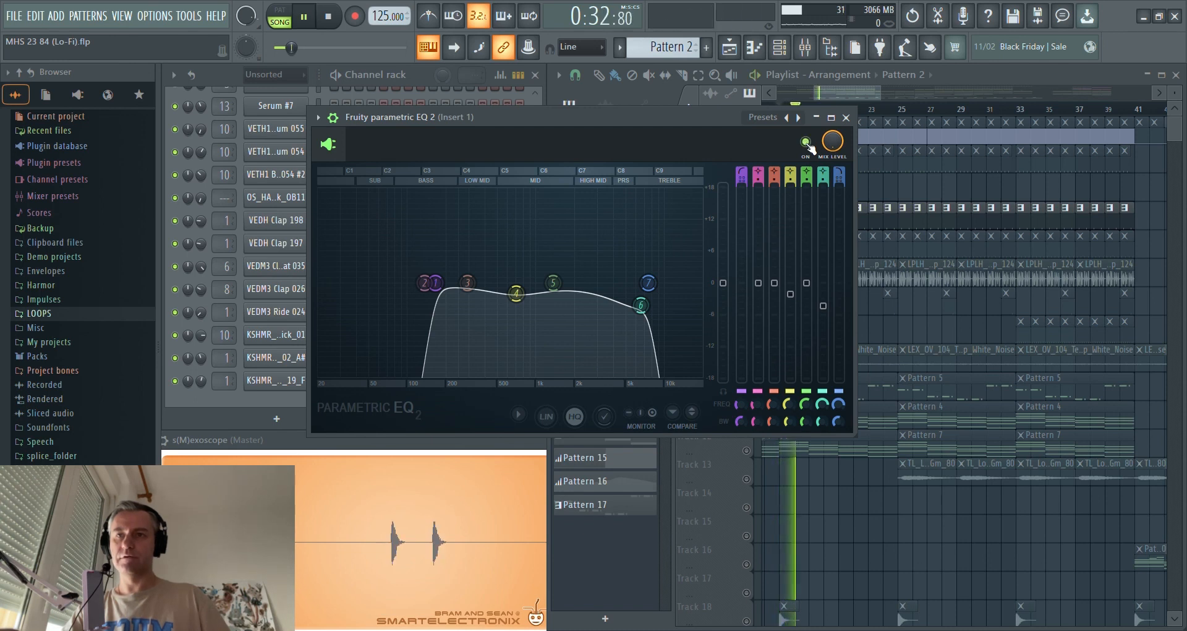
{"action": "left_click", "coordinate": [806, 142]}
{"action": "key", "text": "space"}
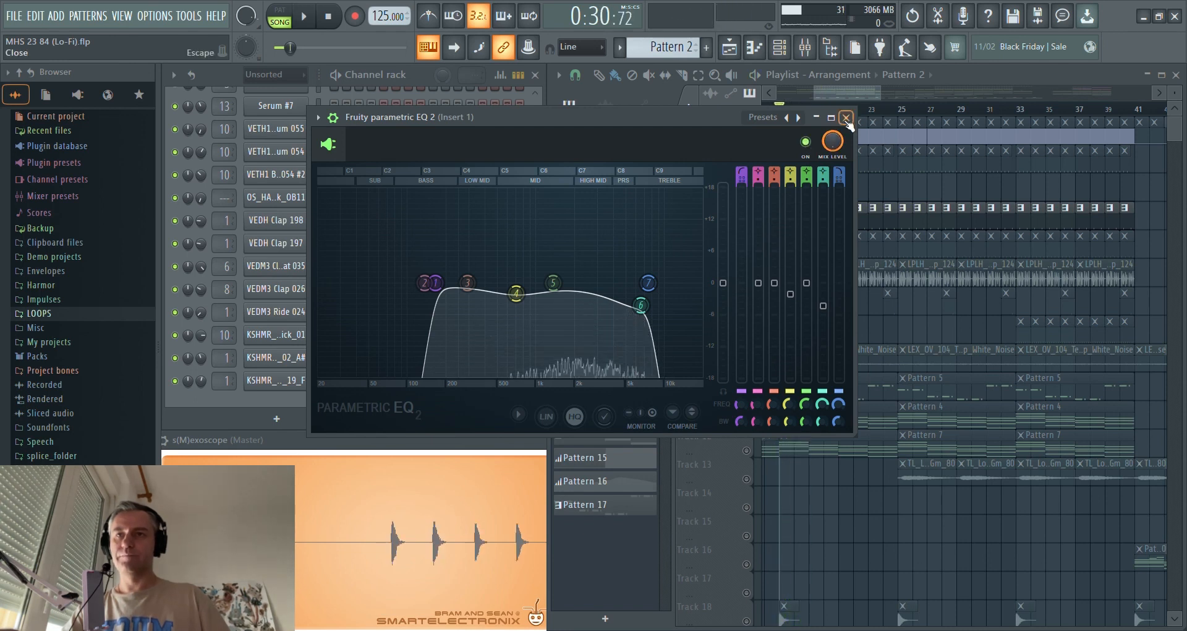
{"action": "left_click", "coordinate": [846, 117]}
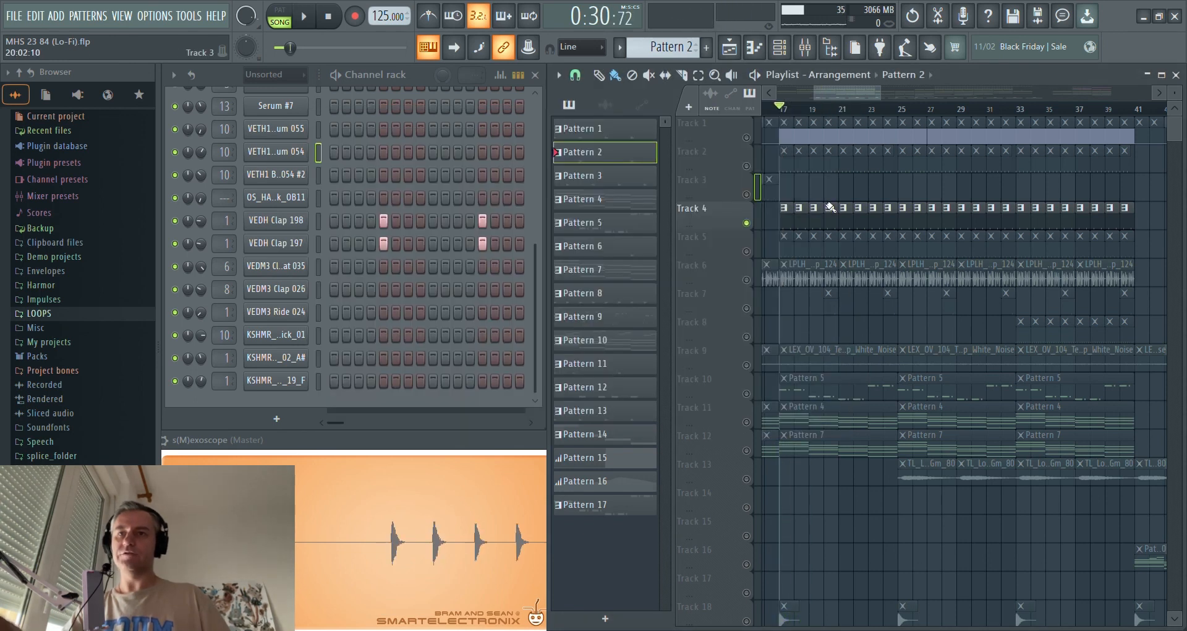
- Solo Track 5, examine its Pattern 3 steps on the VEDM3 hat 035 channel, and play it from bar 17
{"action": "right_click", "coordinate": [748, 247]}
{"action": "left_click", "coordinate": [793, 253]}
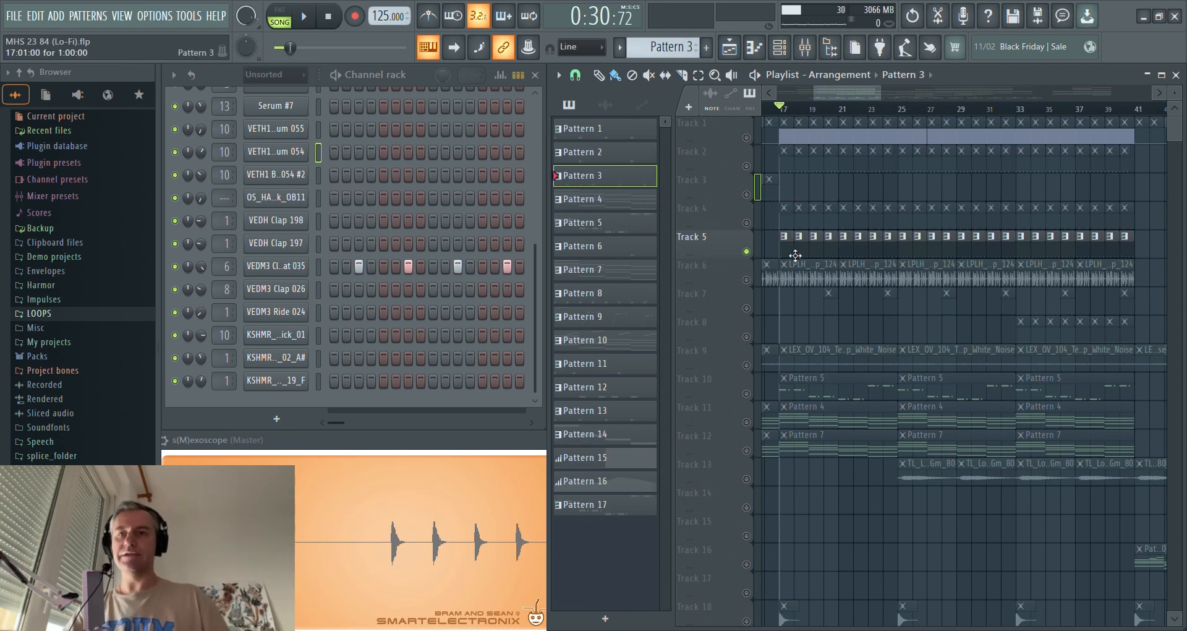
{"action": "scroll", "coordinate": [799, 256], "scroll_direction": "up", "scroll_amount": 3}
{"action": "scroll", "coordinate": [802, 251], "scroll_direction": "down", "scroll_amount": 3}
{"action": "scroll", "coordinate": [803, 250], "scroll_direction": "up", "scroll_amount": 3}
{"action": "scroll", "coordinate": [803, 250], "scroll_direction": "down", "scroll_amount": 3}
{"action": "scroll", "coordinate": [803, 250], "scroll_direction": "down", "scroll_amount": 1}
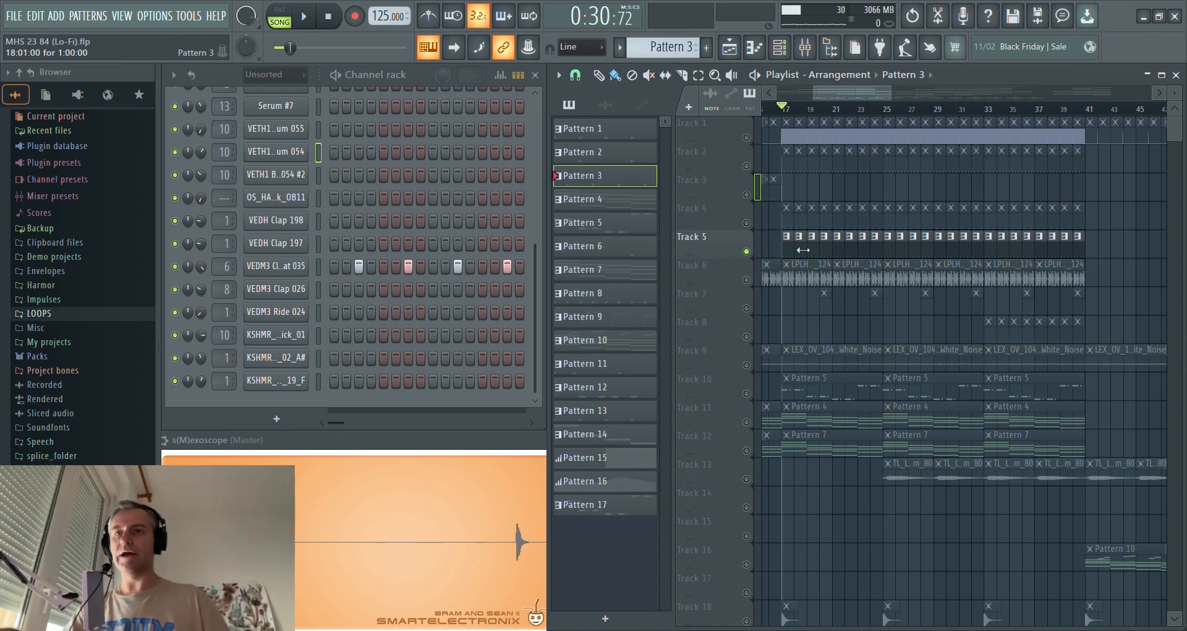
{"action": "scroll", "coordinate": [796, 262], "scroll_direction": "up", "scroll_amount": 2}
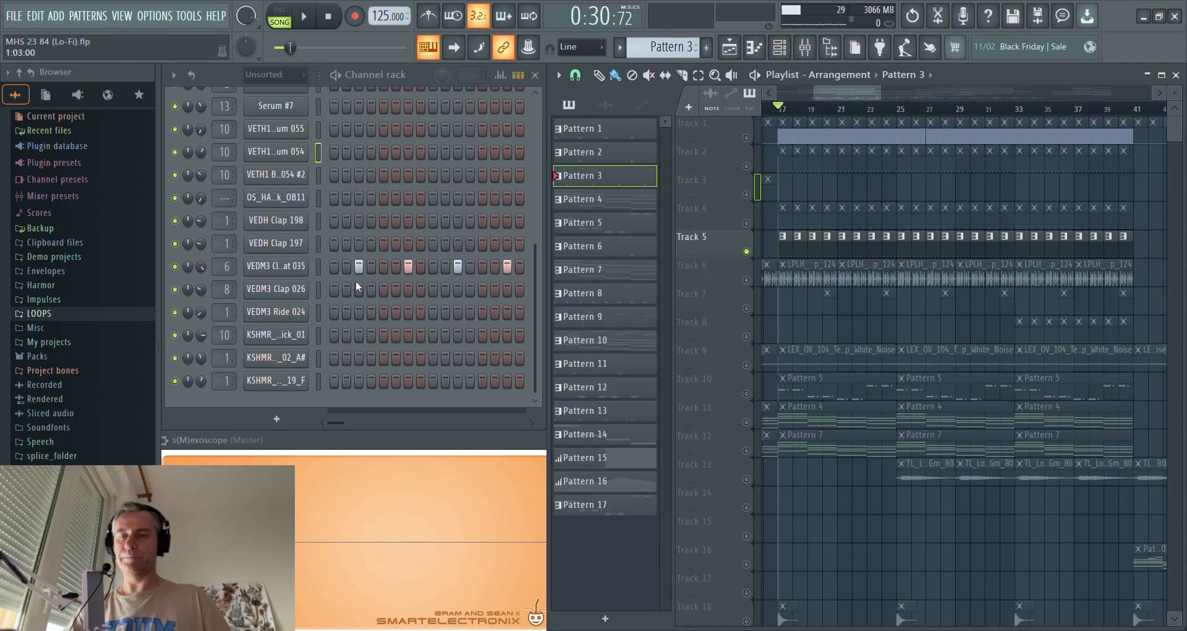
{"action": "key", "text": "space"}
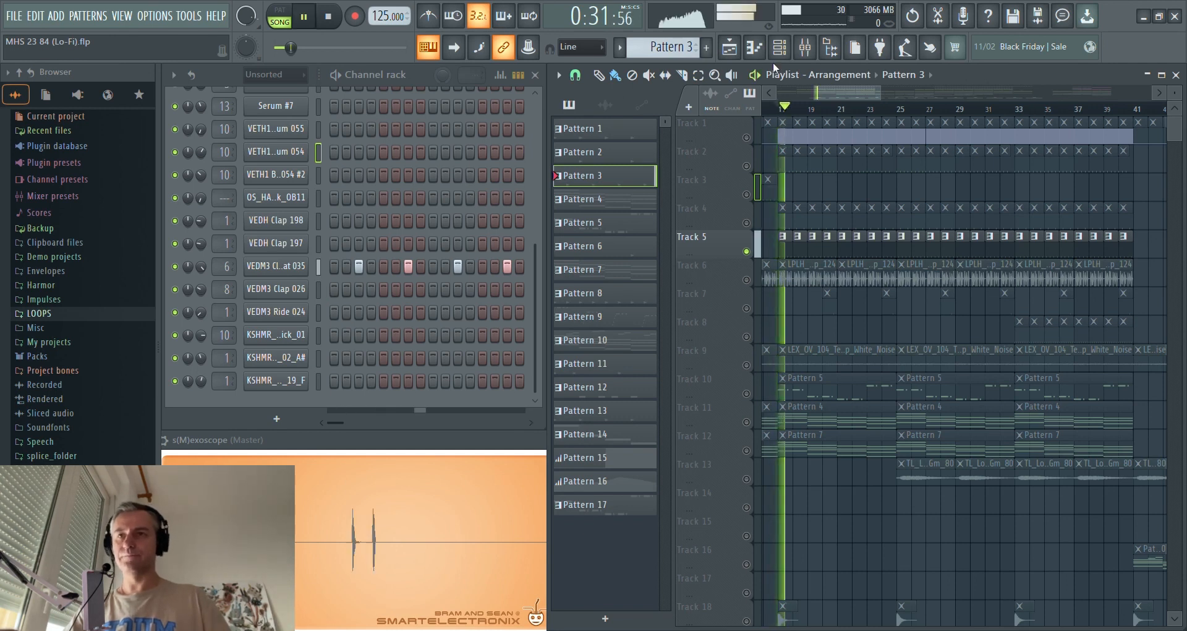
- Bypass Krush, Fruity parametric EQ 2 and Fruity Reeverb 2 on mixer Insert 6 and listen to the dry hat before stopping playback
{"action": "left_click", "coordinate": [804, 47]}
{"action": "left_click", "coordinate": [334, 265]}
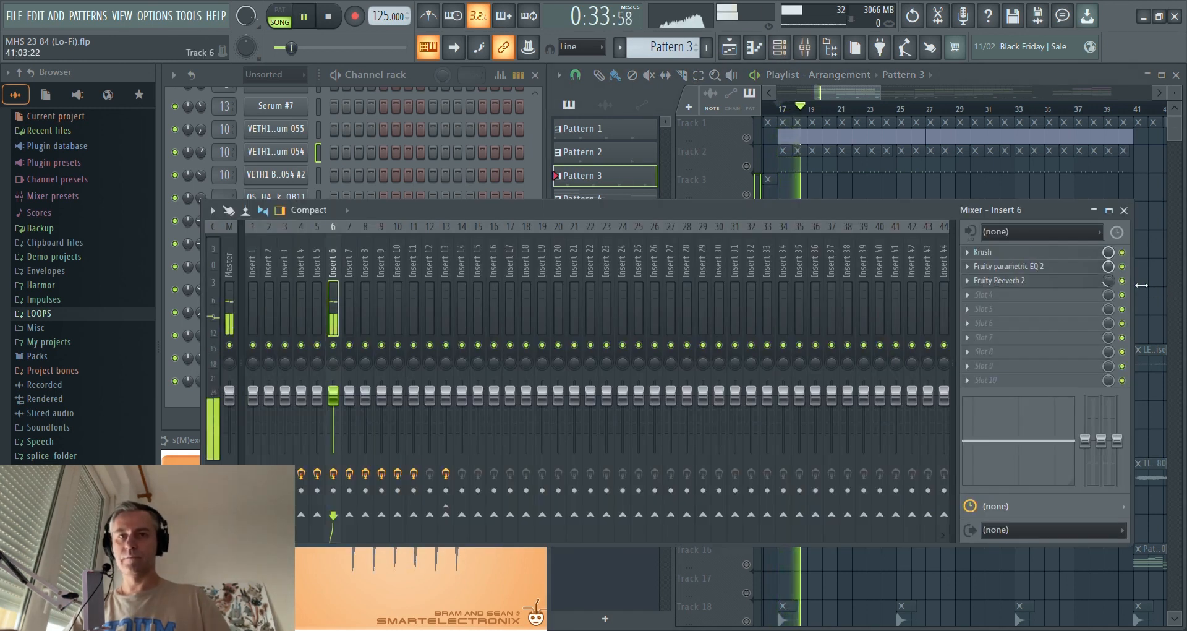
{"action": "left_click_drag", "start_coordinate": [1126, 281], "coordinate": [1126, 253]}
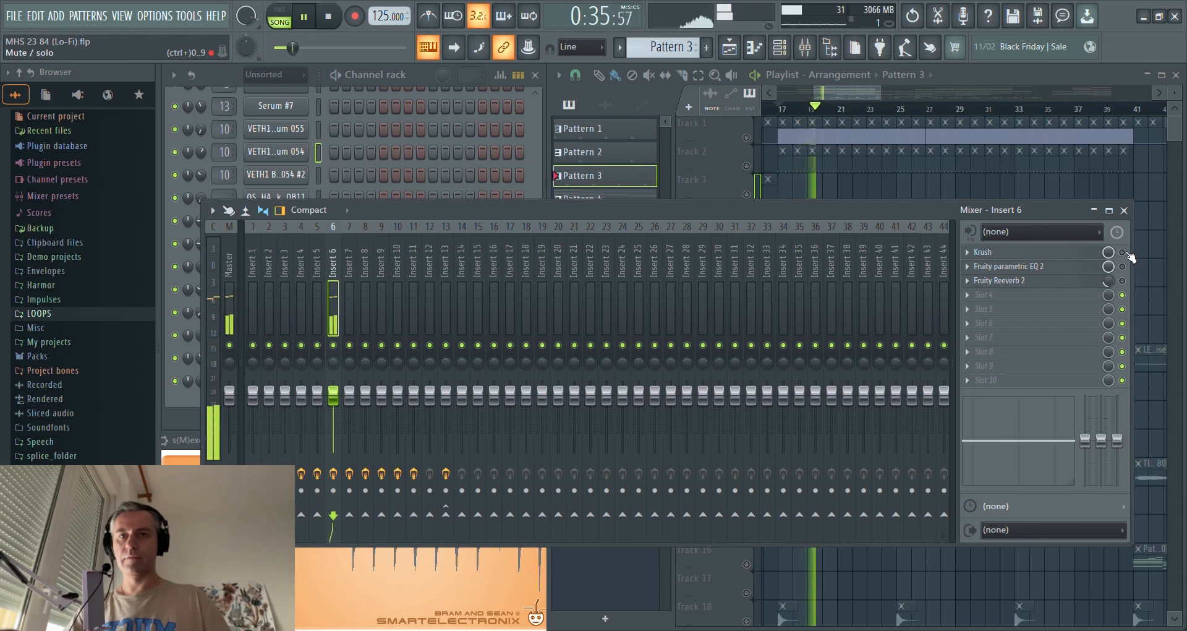
{"action": "left_click_drag", "start_coordinate": [922, 208], "coordinate": [906, 116]}
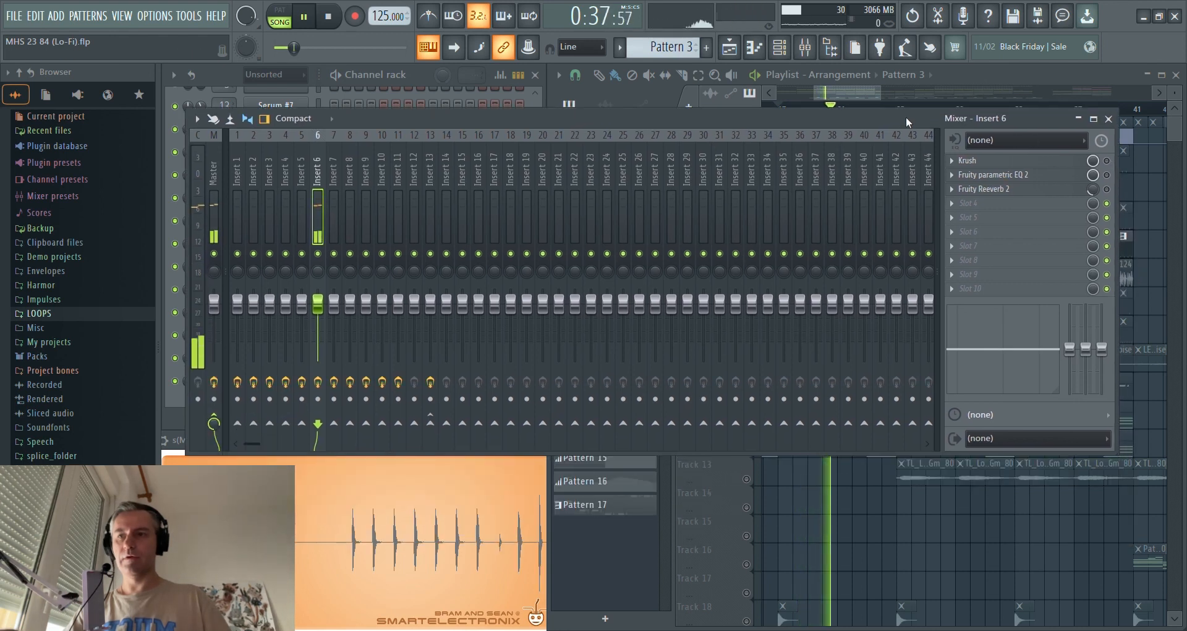
{"action": "key", "text": "space"}
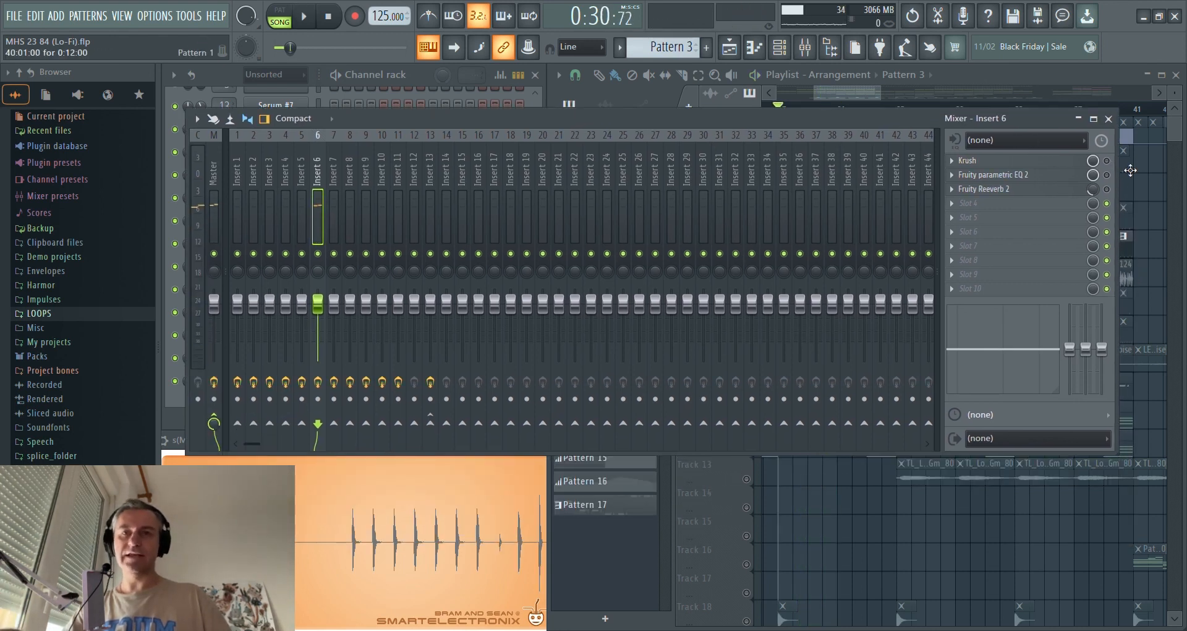
- Open the Krush, Fruity parametric EQ 2 and Fruity Reeverb 2 windows of Insert 6, close the mixer and bring Krush forward
{"action": "left_click", "coordinate": [1007, 160]}
{"action": "left_click", "coordinate": [1024, 177]}
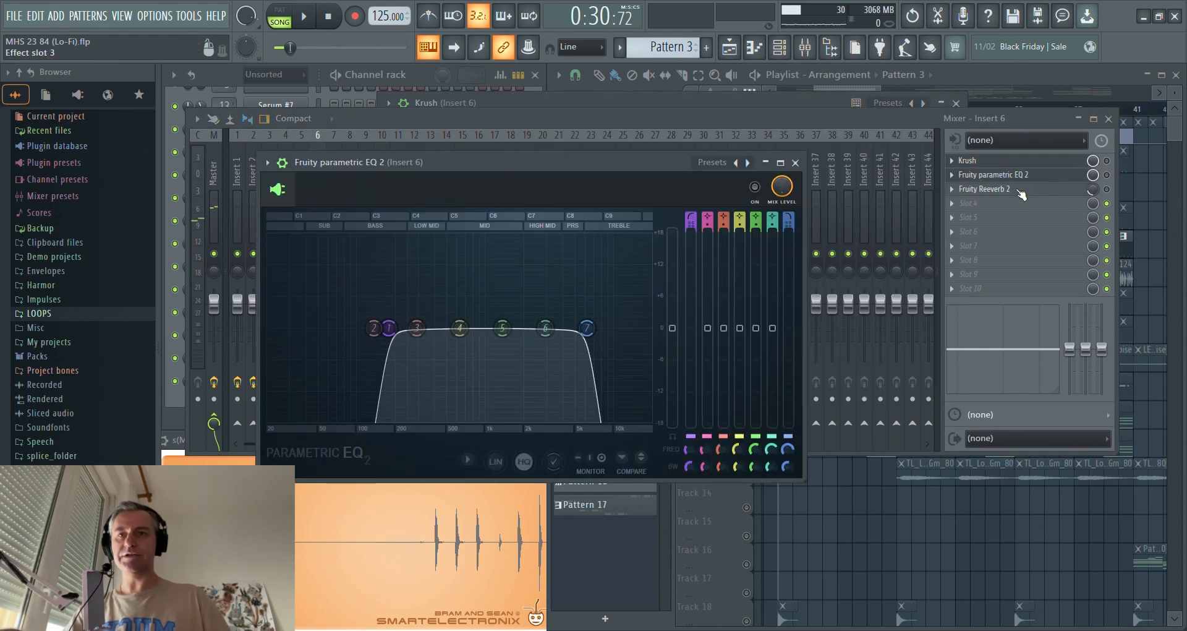
{"action": "left_click", "coordinate": [1021, 189]}
{"action": "left_click", "coordinate": [1108, 119]}
{"action": "left_click_drag", "start_coordinate": [689, 113], "coordinate": [588, 134]}
{"action": "left_click_drag", "start_coordinate": [679, 120], "coordinate": [676, 109]}
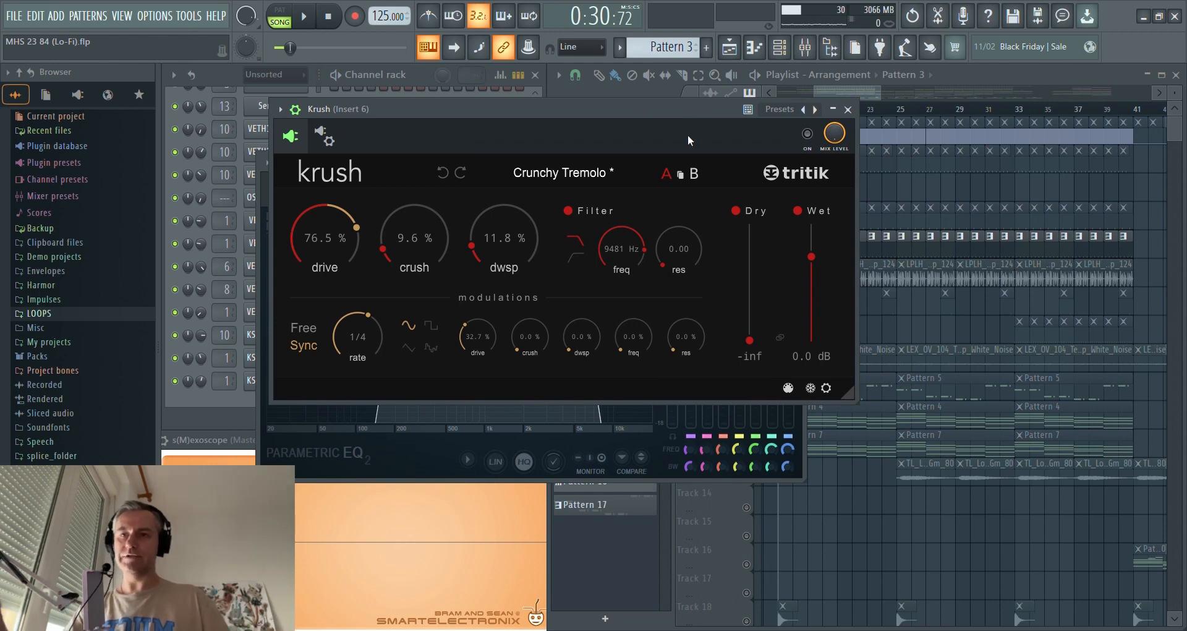
- Re-enable Krush on Insert 6 while the hat plays, listen to the difference, and close Krush
{"action": "key", "text": "space"}
{"action": "left_click", "coordinate": [809, 134]}
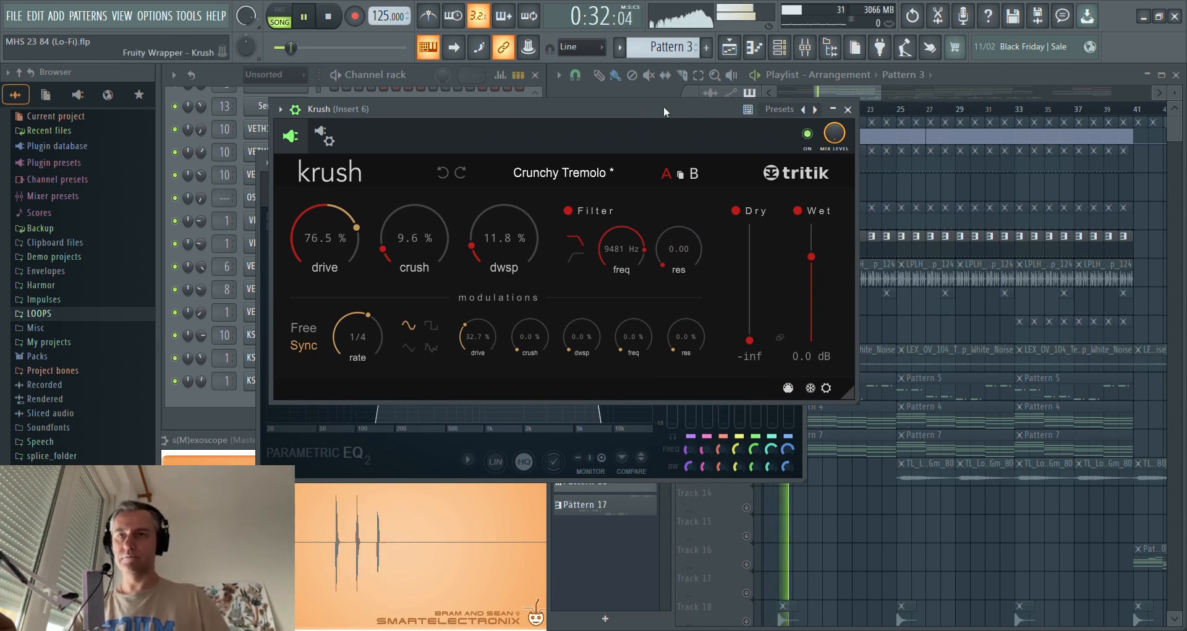
{"action": "key", "text": "Escape"}
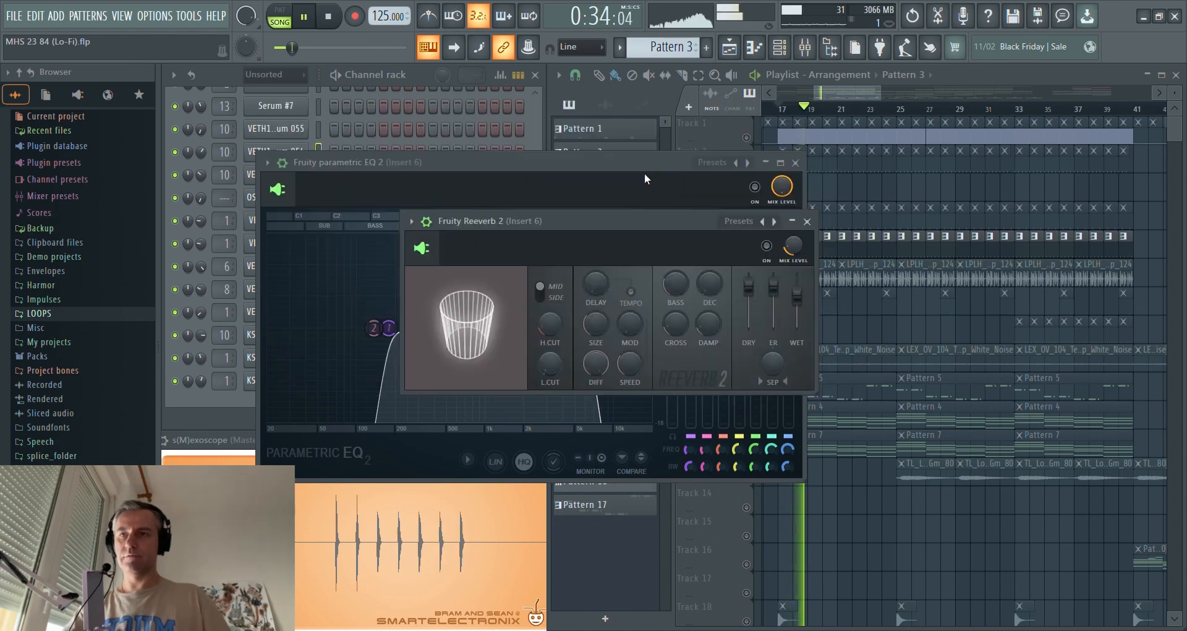
- Bring the Insert 6 Fruity parametric EQ 2 forward, play the hat with the EQ re-enabled, and close the EQ
{"action": "key", "text": "space"}
{"action": "left_click", "coordinate": [518, 165]}
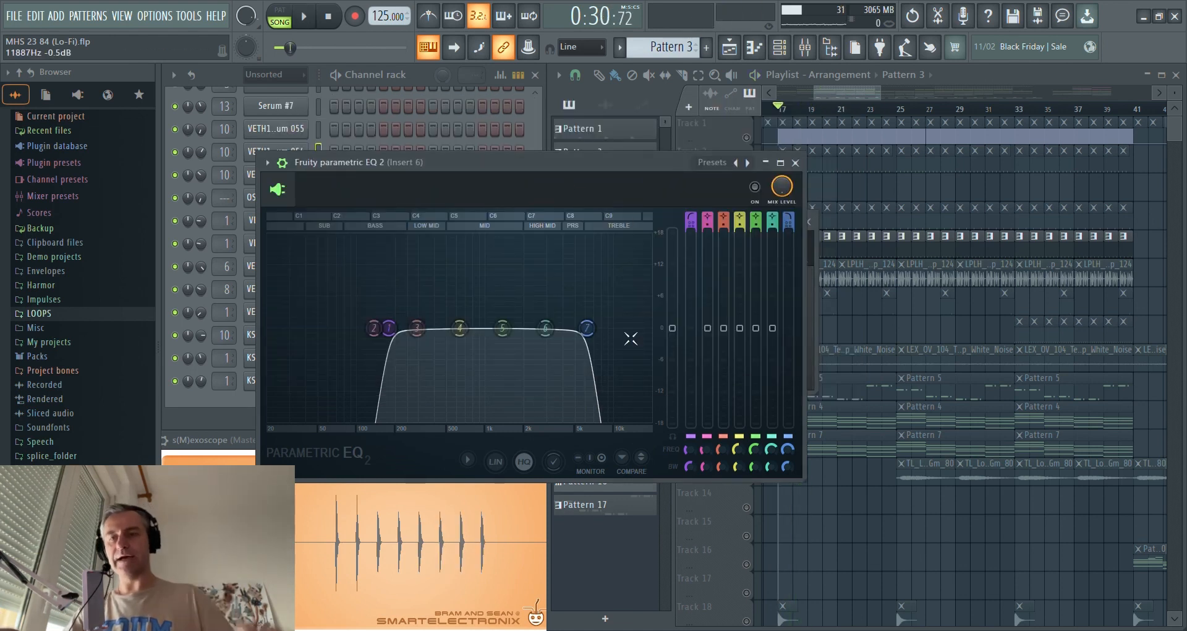
{"action": "key", "text": "space"}
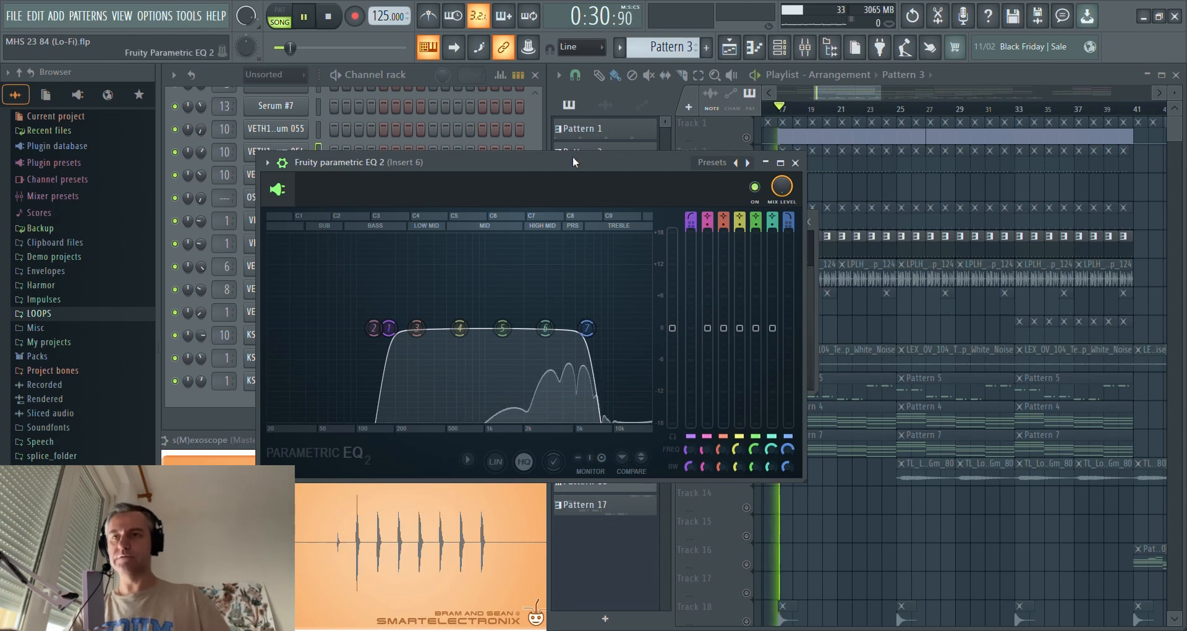
{"action": "key", "text": "Escape"}
- Move Fruity Reeverb 2 into clear view, re-enable it, and play the hat with the reverb
{"action": "left_click_drag", "start_coordinate": [625, 224], "coordinate": [571, 198]}
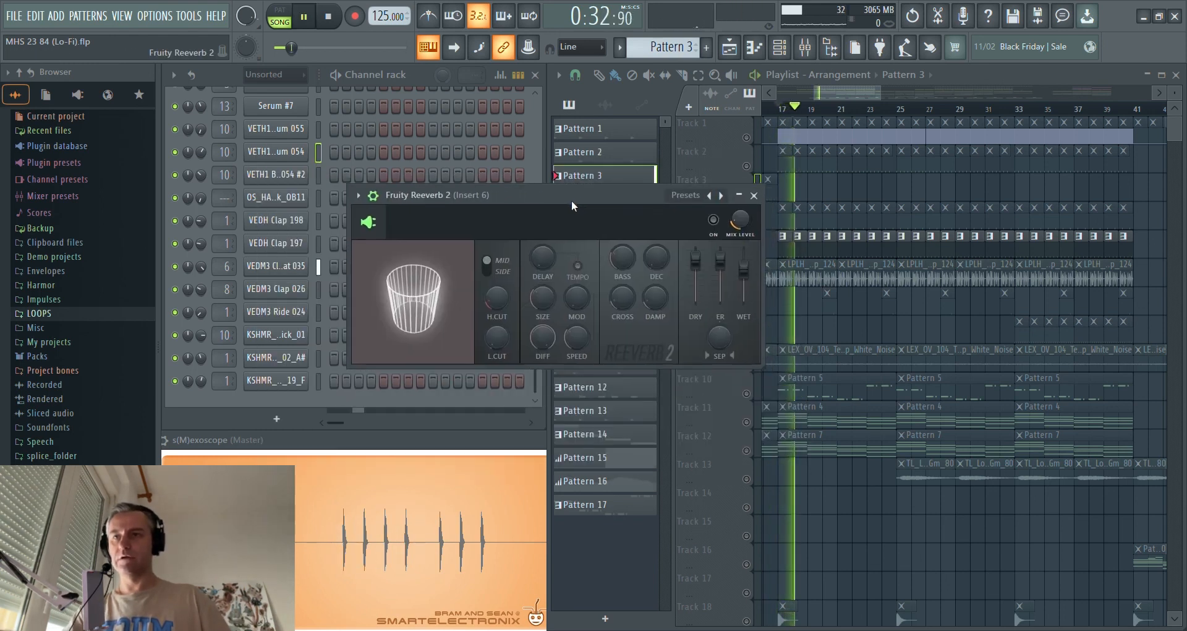
{"action": "key", "text": "space"}
{"action": "left_click", "coordinate": [715, 221]}
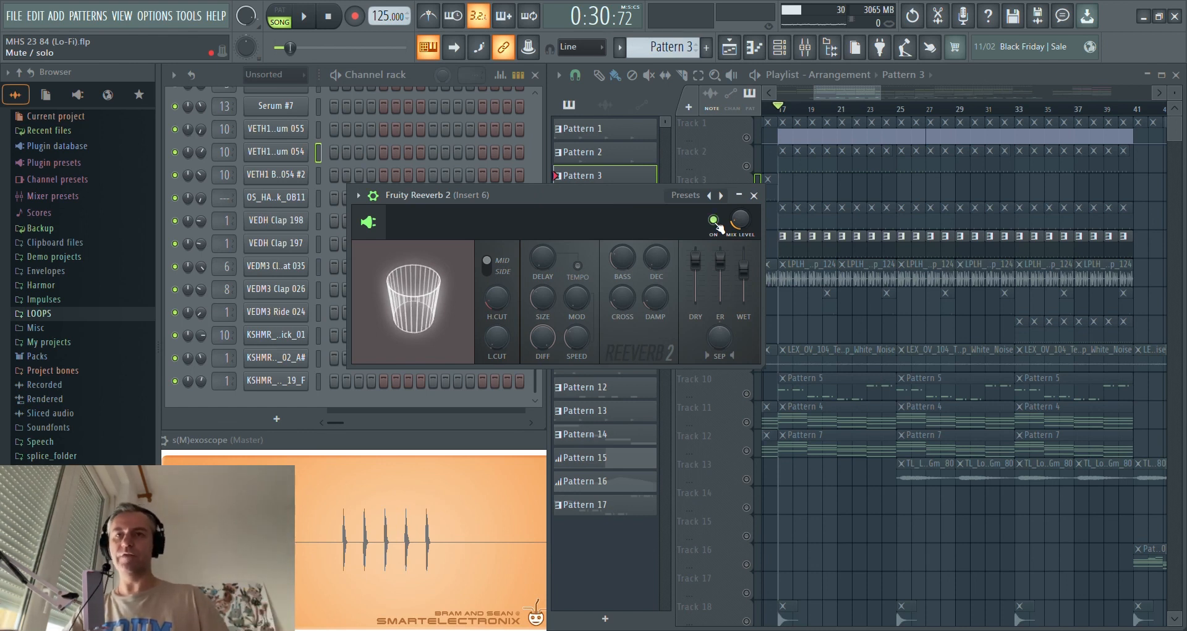
{"action": "key", "text": "space"}
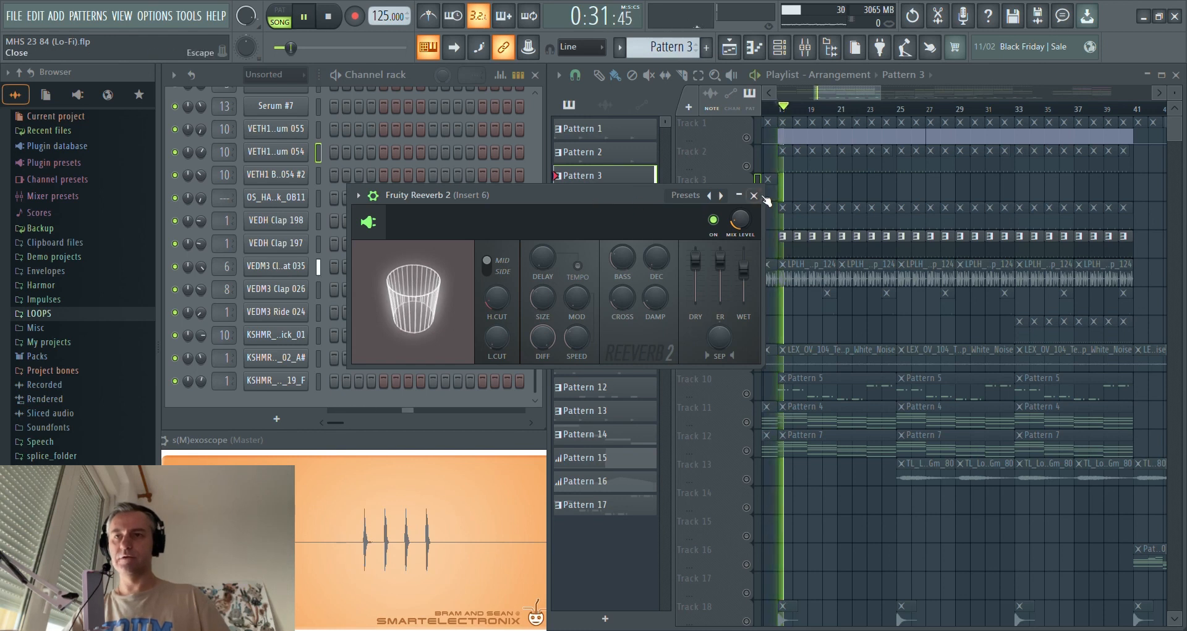
- Check the Fruity Reeverb 2 mix level on mixer Insert 6 and its wet and dry settings, and close both windows
{"action": "key", "text": "F9"}
{"action": "key", "text": "space"}
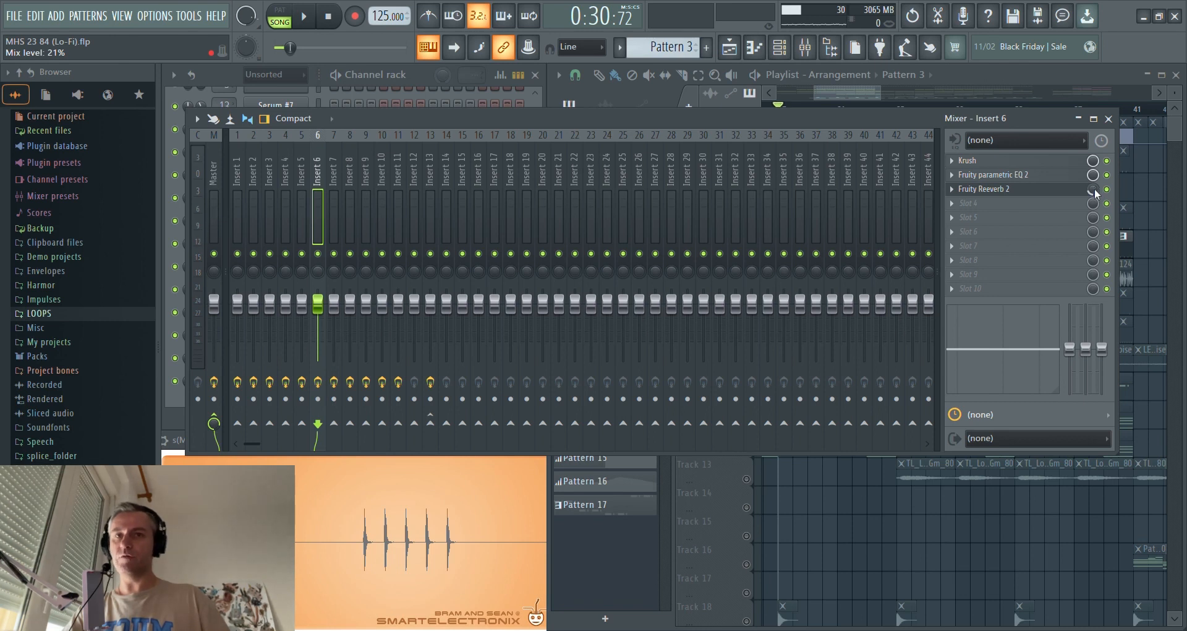
{"action": "left_click", "coordinate": [1108, 119]}
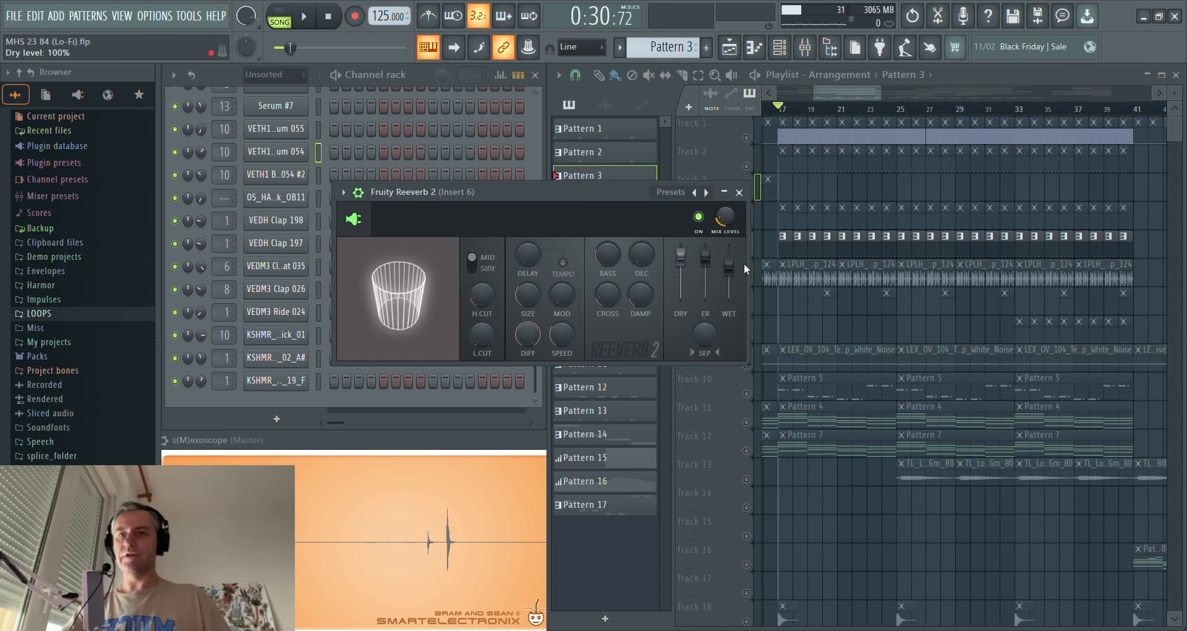
{"action": "left_click", "coordinate": [738, 192]}
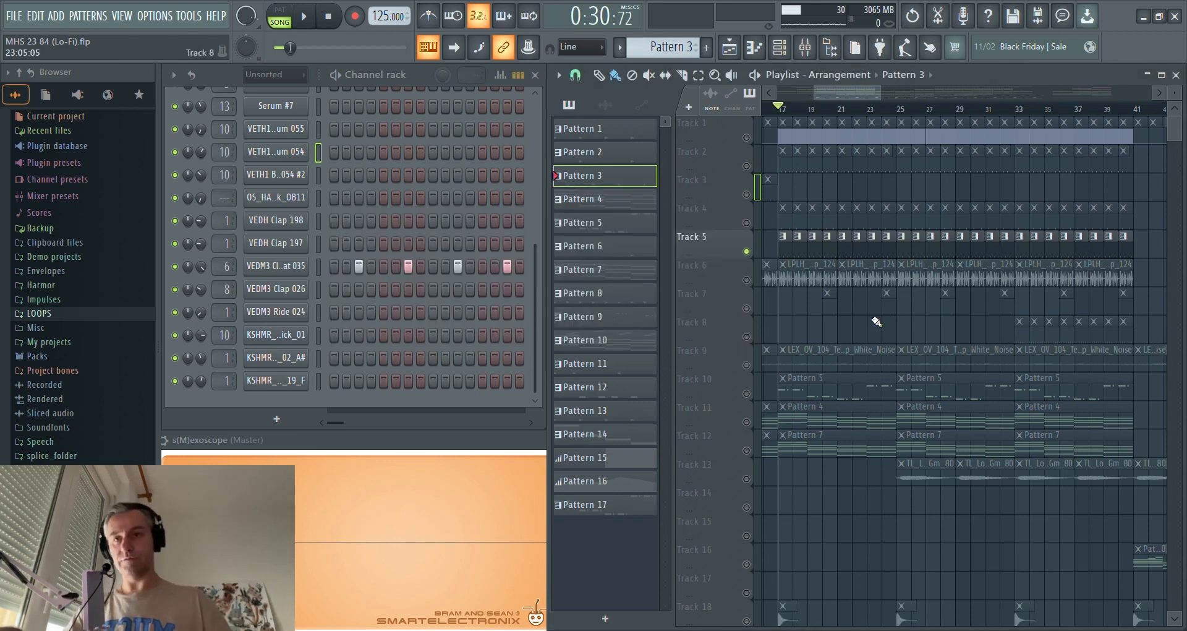
- Solo Track 6, play its LPLH_Drums04_Top_Loop_124 clip, and inspect its effects on mixer Insert 1
{"action": "left_click", "coordinate": [814, 282]}
{"action": "key", "text": "space"}
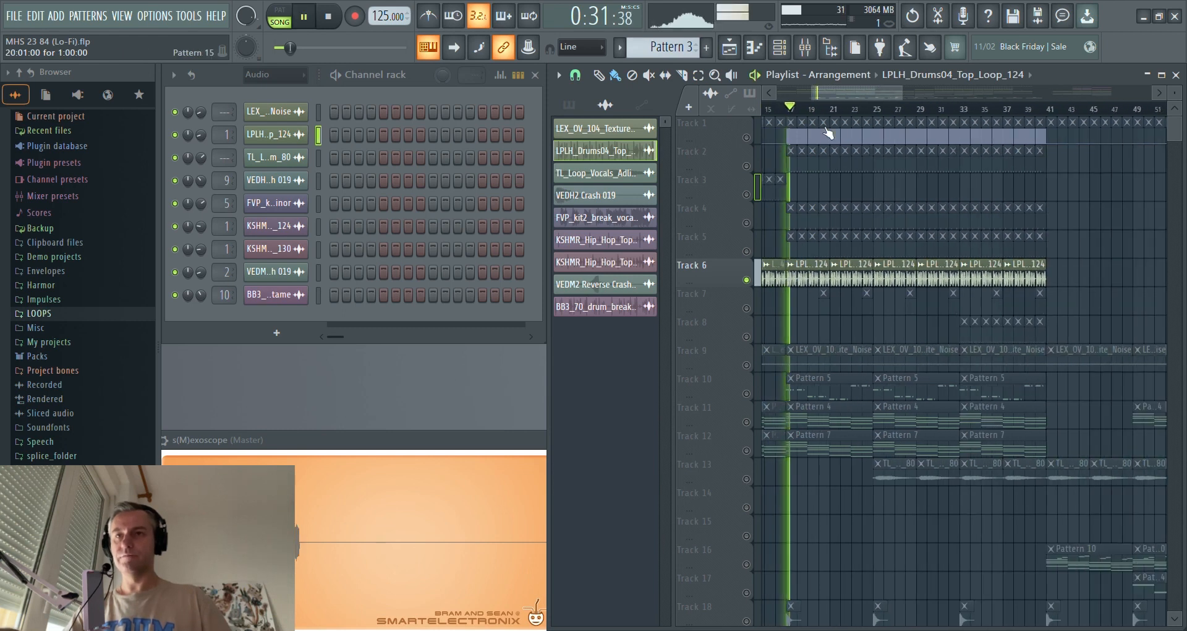
{"action": "left_click", "coordinate": [805, 47]}
{"action": "left_click", "coordinate": [239, 204]}
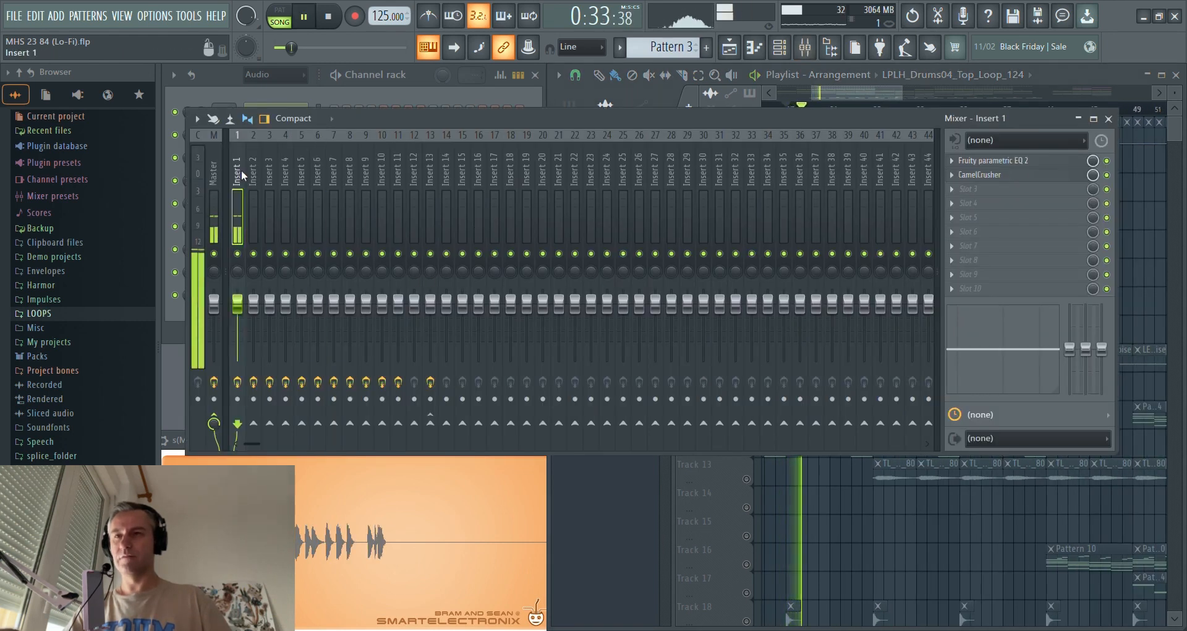
{"action": "key", "text": "space"}
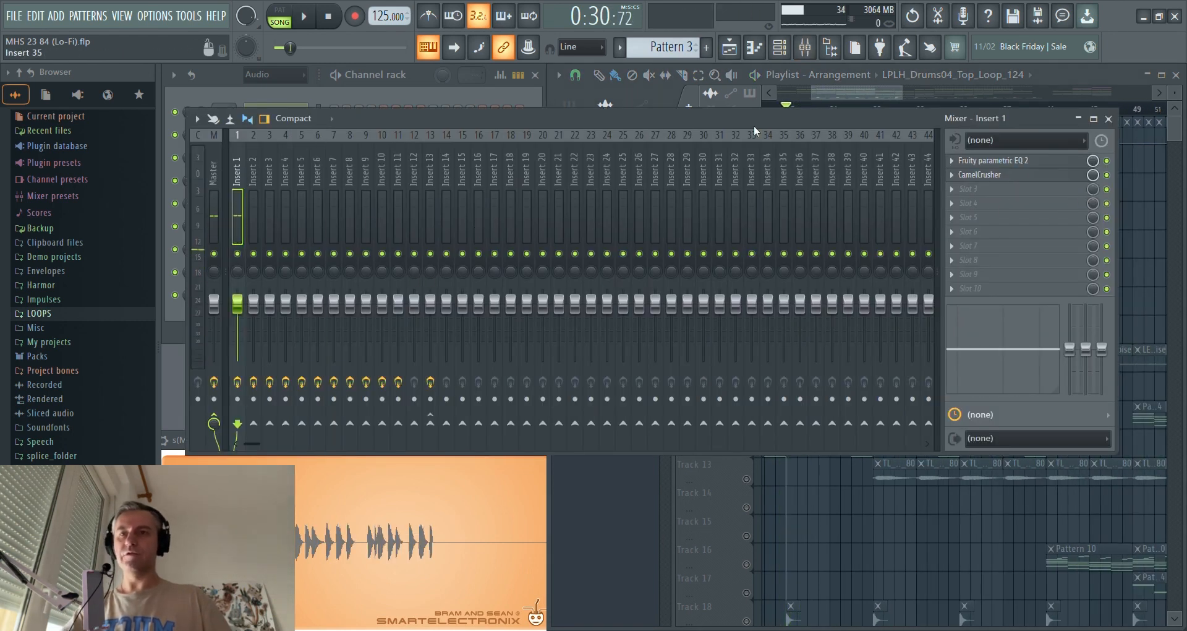
- Close the mixer, solo Track 7, place the playhead within bar 20, and select the Pattern 6 clip there
{"action": "key", "text": "F9"}
{"action": "left_click", "coordinate": [748, 311]}
{"action": "scroll", "coordinate": [822, 310], "scroll_direction": "up", "scroll_amount": 6}
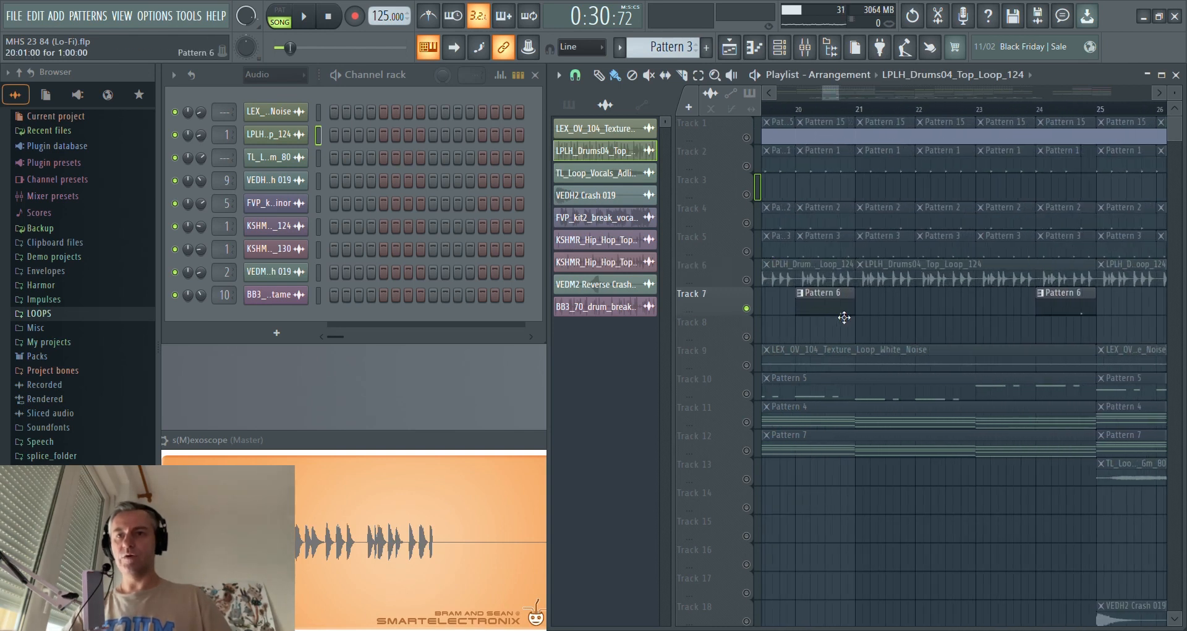
{"action": "left_click", "coordinate": [824, 115]}
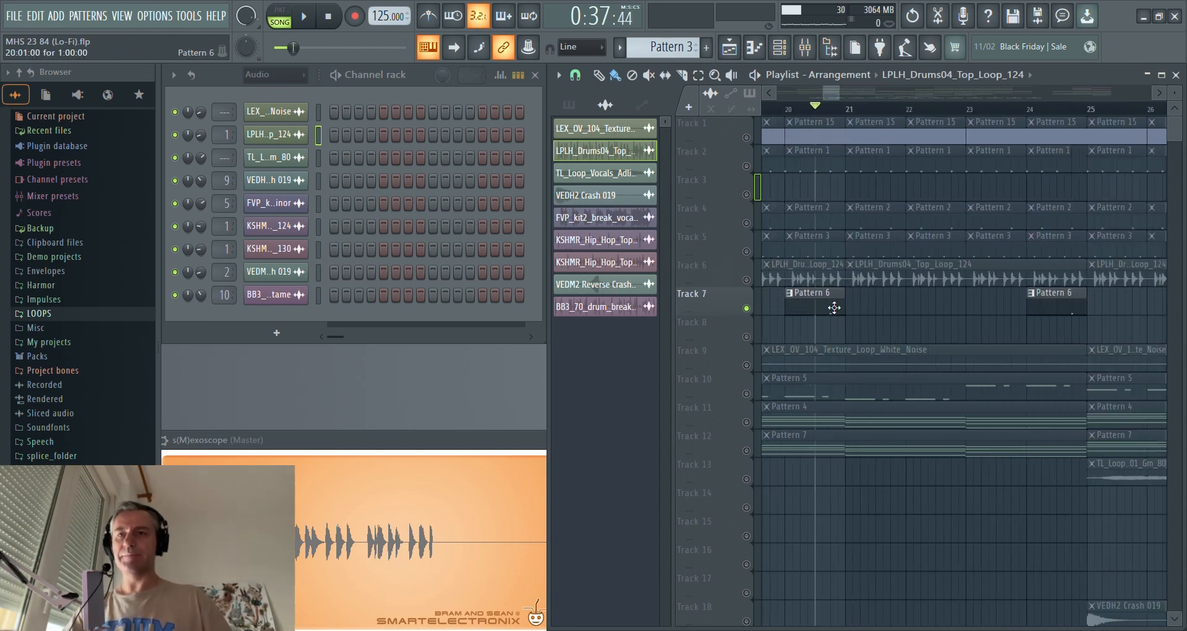
{"action": "left_click", "coordinate": [835, 304]}
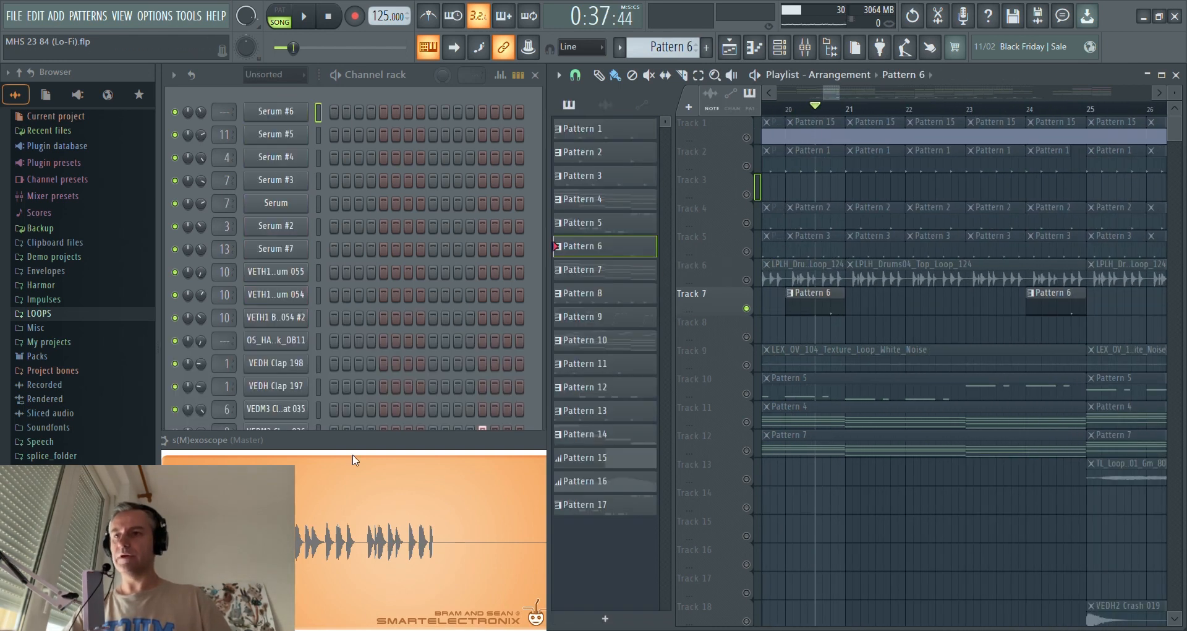
- Open the Fruity parametric EQ 2, CamelCrusher and Fruity Reeverb 2 on mixer Insert 8, and close the mixer
{"action": "left_click", "coordinate": [540, 321]}
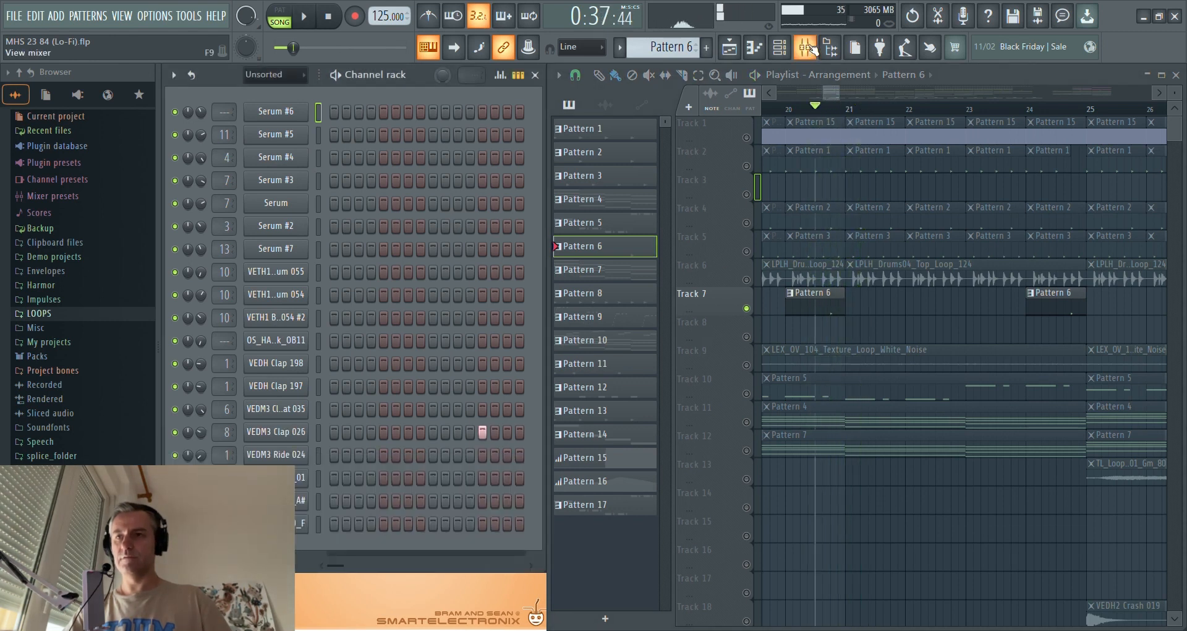
{"action": "left_click", "coordinate": [807, 47]}
{"action": "left_click", "coordinate": [1003, 161]}
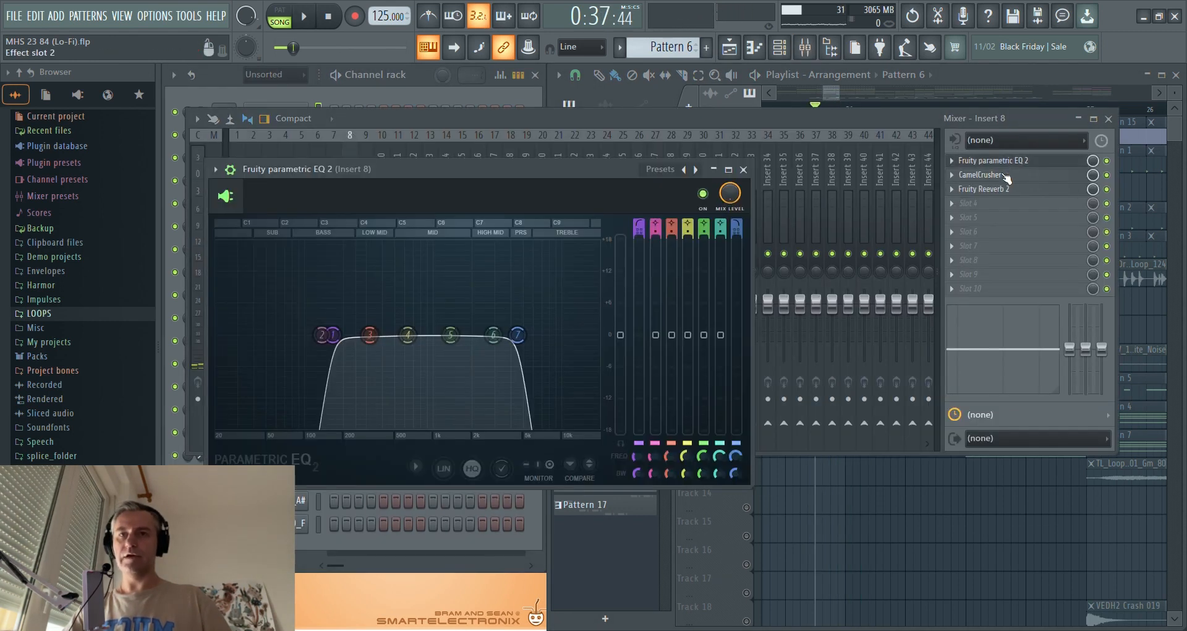
{"action": "left_click", "coordinate": [1003, 175]}
{"action": "left_click", "coordinate": [1002, 190]}
{"action": "key", "text": "F9"}
- Spread out the Fruity Reeverb 2 and CamelCrusher windows and play the soloed Pattern 6 clap
{"action": "left_click_drag", "start_coordinate": [614, 140], "coordinate": [888, 252]}
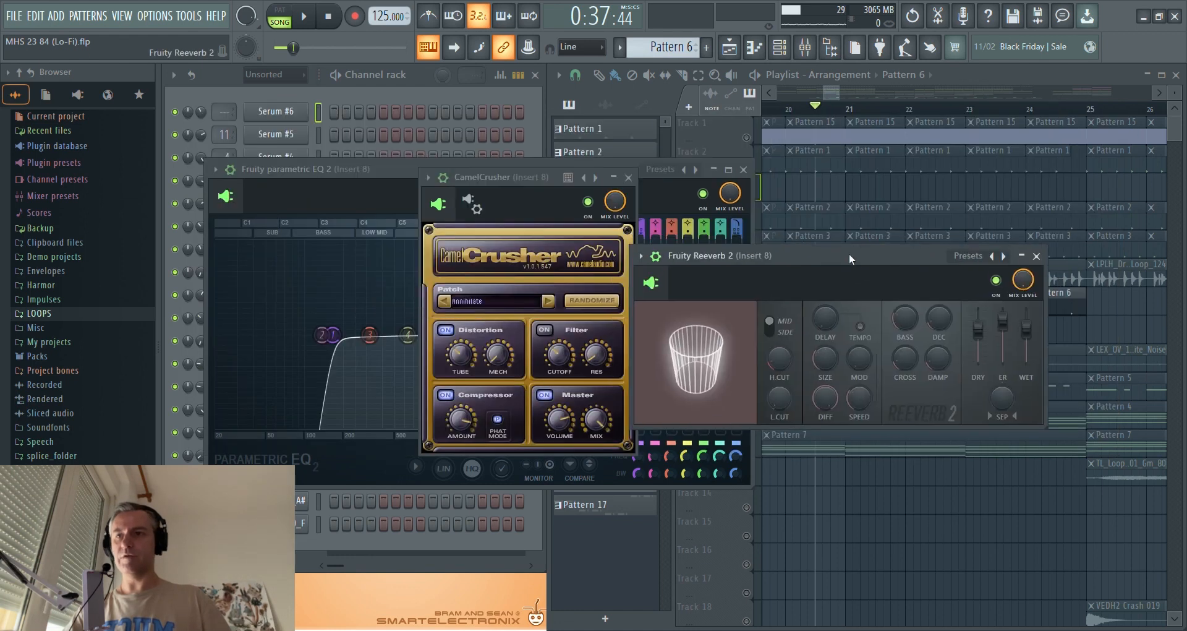
{"action": "left_click_drag", "start_coordinate": [568, 230], "coordinate": [310, 273]}
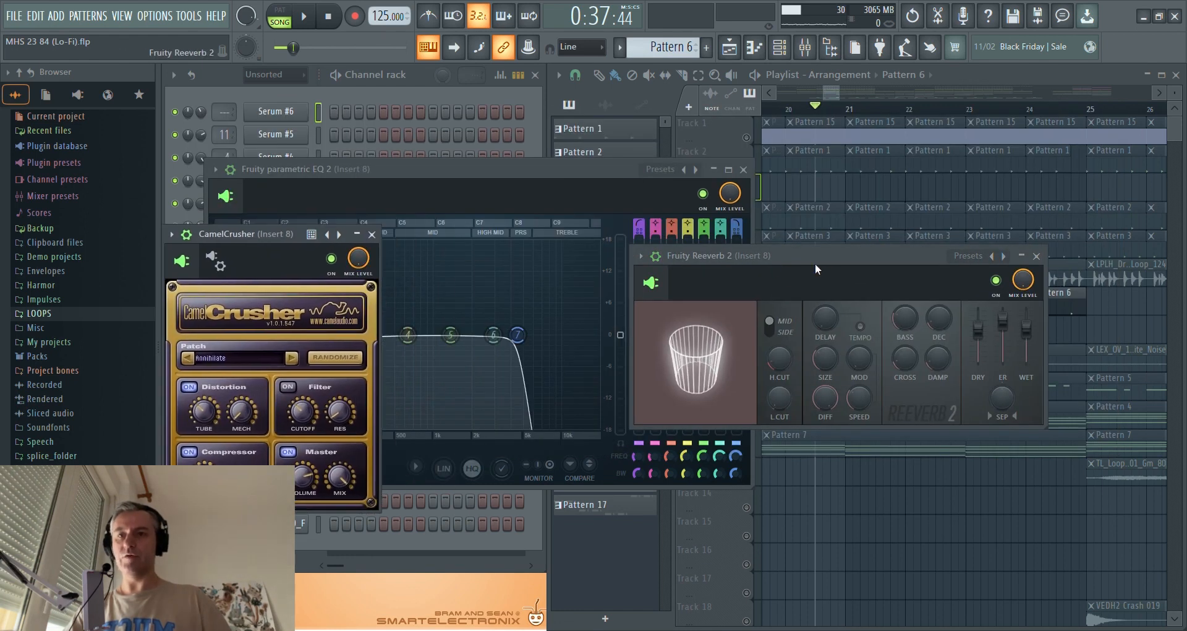
{"action": "key", "text": "space"}
{"action": "key", "text": "space"}
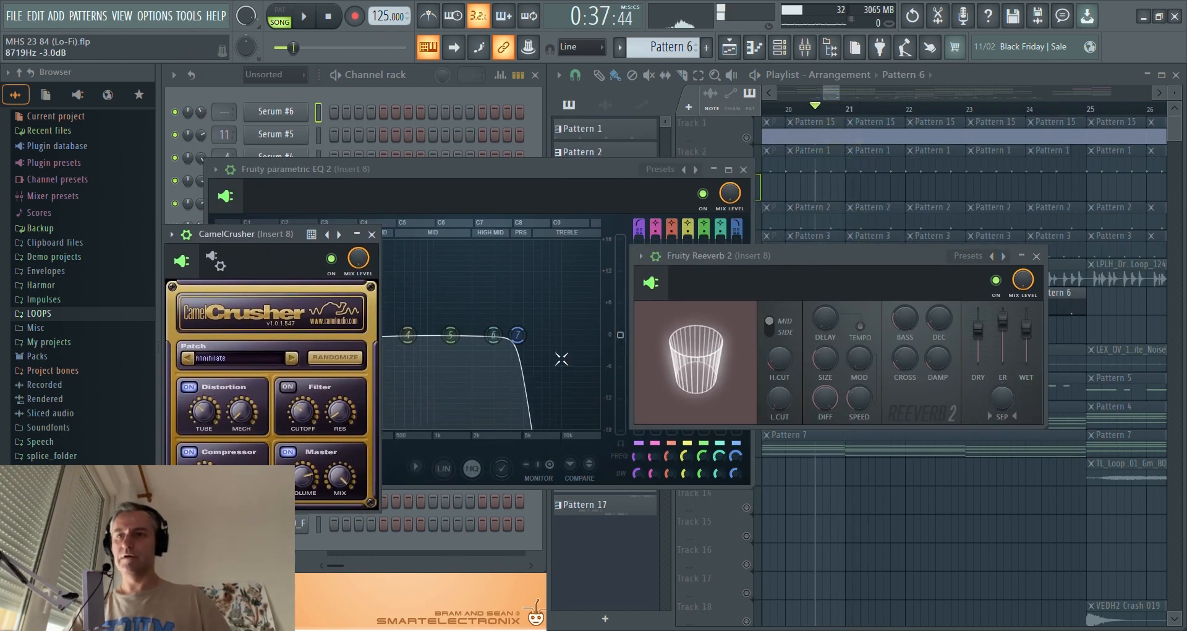
- Bring the Insert 8 equalizer curve into full view, and close the EQ, CamelCrusher and reverb windows
{"action": "left_click", "coordinate": [514, 180]}
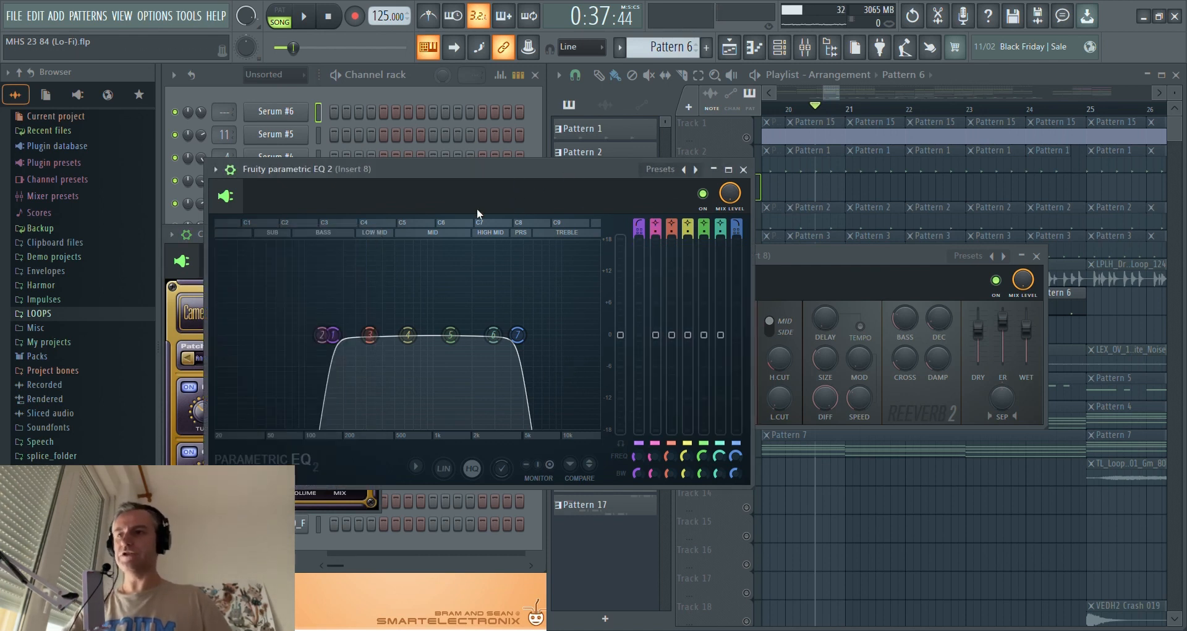
{"action": "key", "text": "Escape"}
{"action": "left_click", "coordinate": [260, 232]}
{"action": "key", "text": "Escape"}
{"action": "left_click", "coordinate": [850, 254]}
{"action": "key", "text": "Escape"}
- Solo Track 8, play its Pattern 8 ride clips from bar 33, and stop playback
{"action": "scroll", "coordinate": [836, 338], "scroll_direction": "down", "scroll_amount": 4}
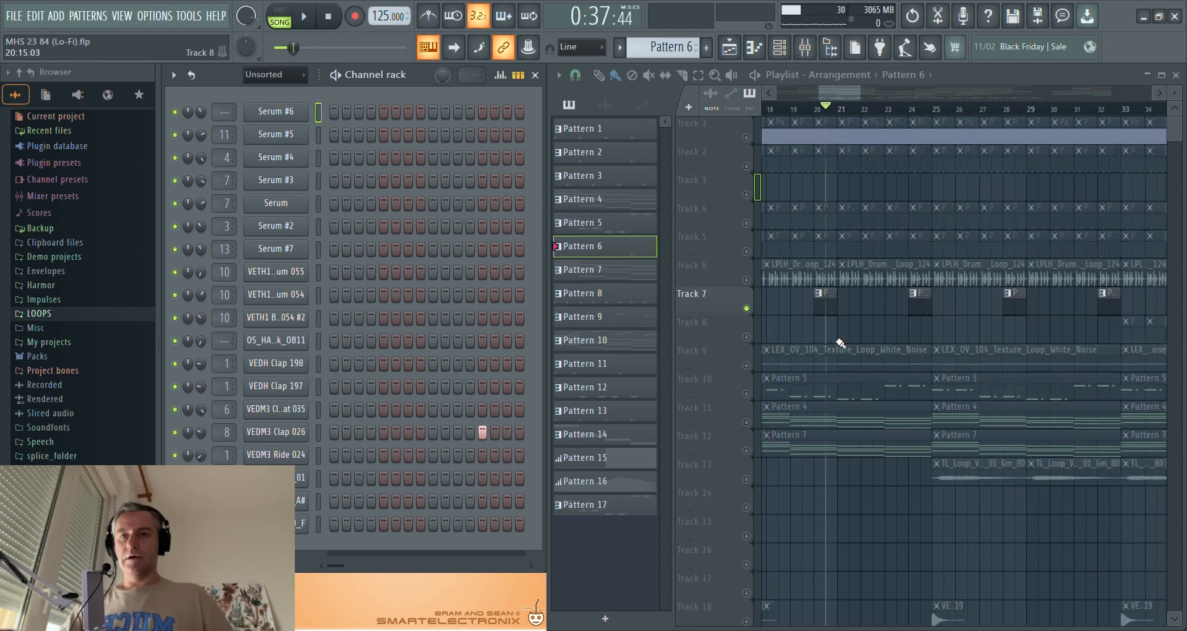
{"action": "scroll", "coordinate": [841, 342], "scroll_direction": "down", "scroll_amount": 4}
{"action": "right_click", "coordinate": [747, 337]}
{"action": "scroll", "coordinate": [999, 326], "scroll_direction": "up", "scroll_amount": 5}
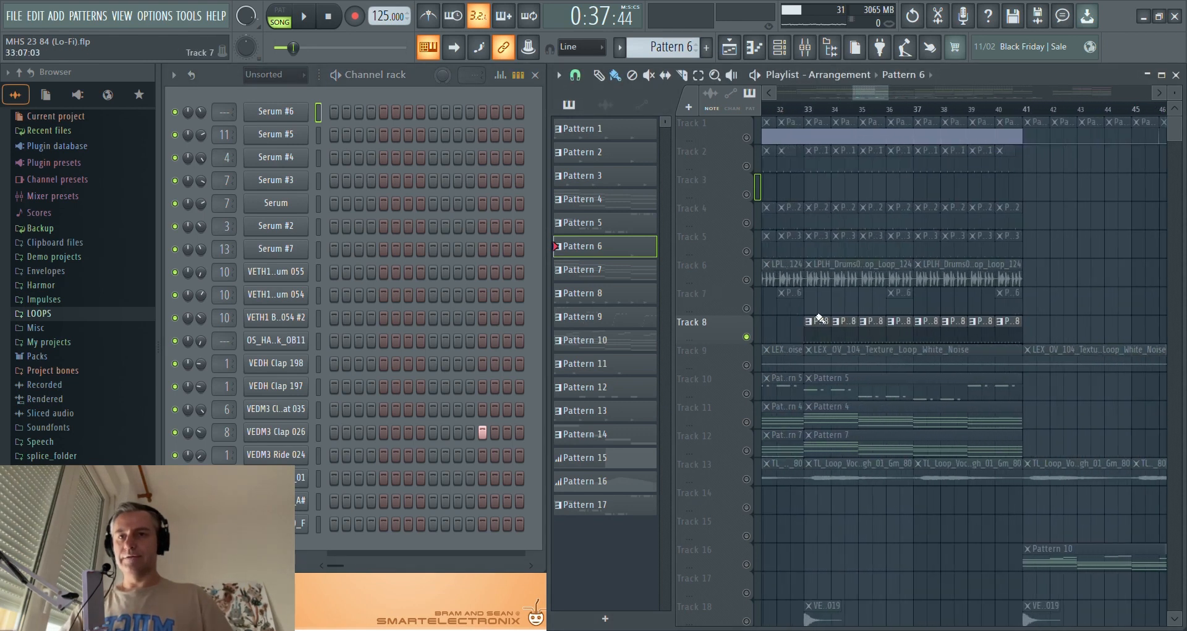
{"action": "scroll", "coordinate": [819, 318], "scroll_direction": "up", "scroll_amount": 3}
{"action": "key", "text": "space"}
{"action": "left_click", "coordinate": [816, 339]}
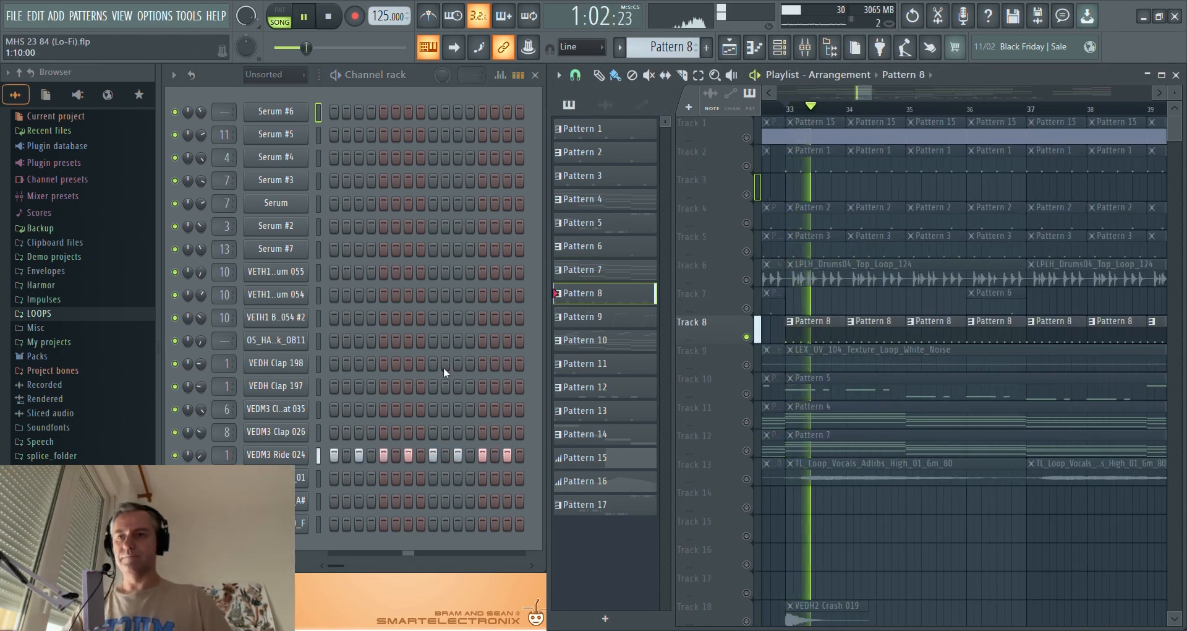
{"action": "scroll", "coordinate": [751, 322], "scroll_direction": "down", "scroll_amount": 2}
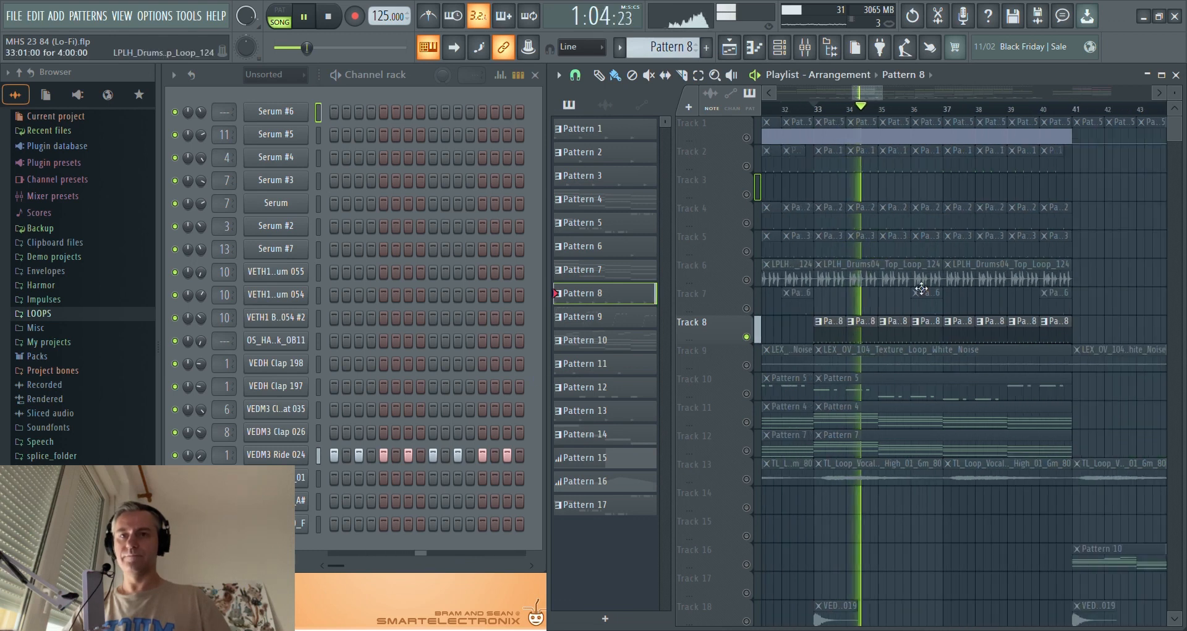
{"action": "key", "text": "space"}
- Enable Tracks 7, 6, 5, 4, 2 and 1 alongside the soloed Track 8
{"action": "left_click", "coordinate": [746, 308]}
{"action": "left_click", "coordinate": [746, 279]}
{"action": "left_click", "coordinate": [746, 251]}
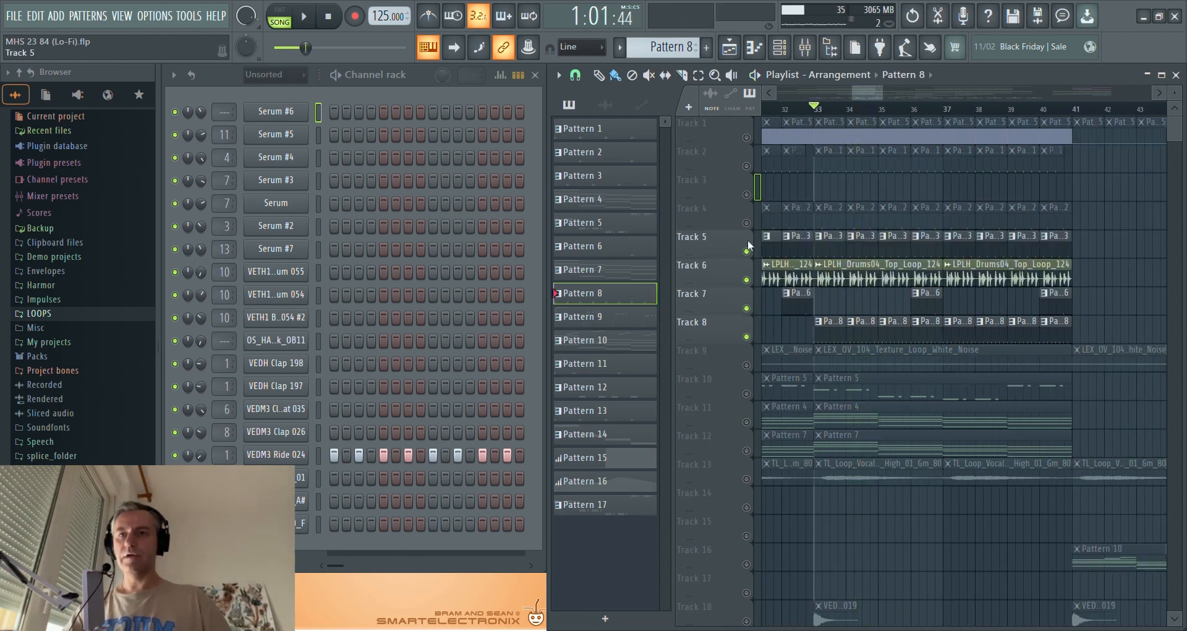
{"action": "left_click", "coordinate": [746, 223]}
{"action": "left_click", "coordinate": [746, 166]}
{"action": "left_click", "coordinate": [746, 137]}
- Play the combined drum tracks from bar 33, look over the arrangement, and stop playback
{"action": "scroll", "coordinate": [832, 189], "scroll_direction": "down", "scroll_amount": 3}
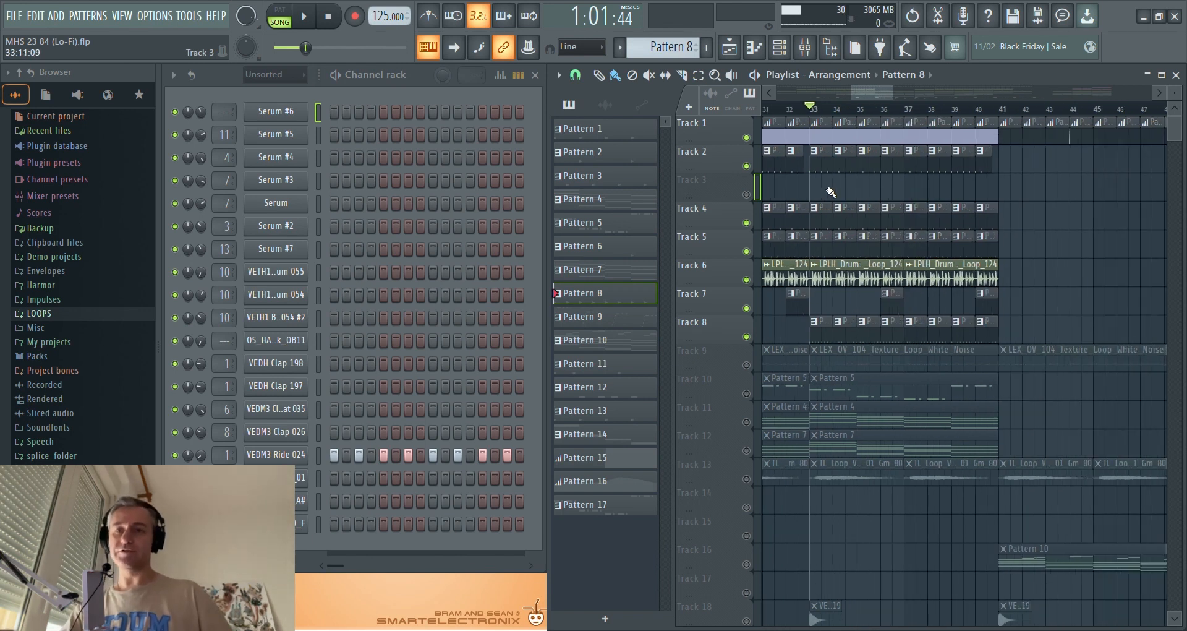
{"action": "key", "text": "space"}
{"action": "scroll", "coordinate": [835, 192], "scroll_direction": "up", "scroll_amount": 2}
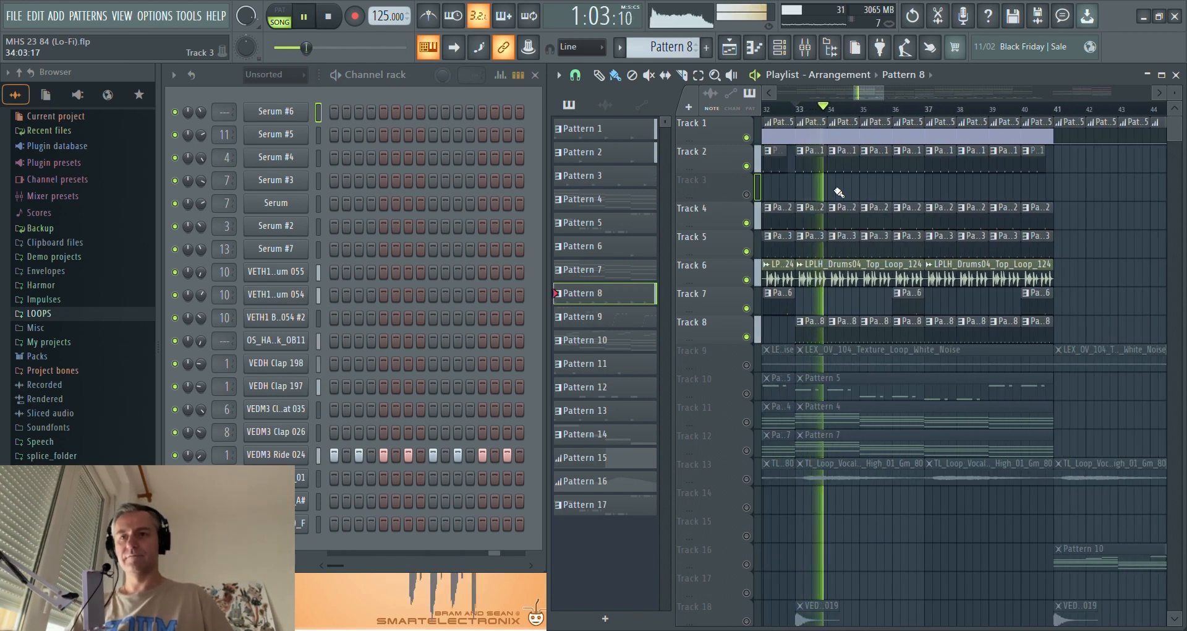
{"action": "scroll", "coordinate": [884, 194], "scroll_direction": "down", "scroll_amount": 3}
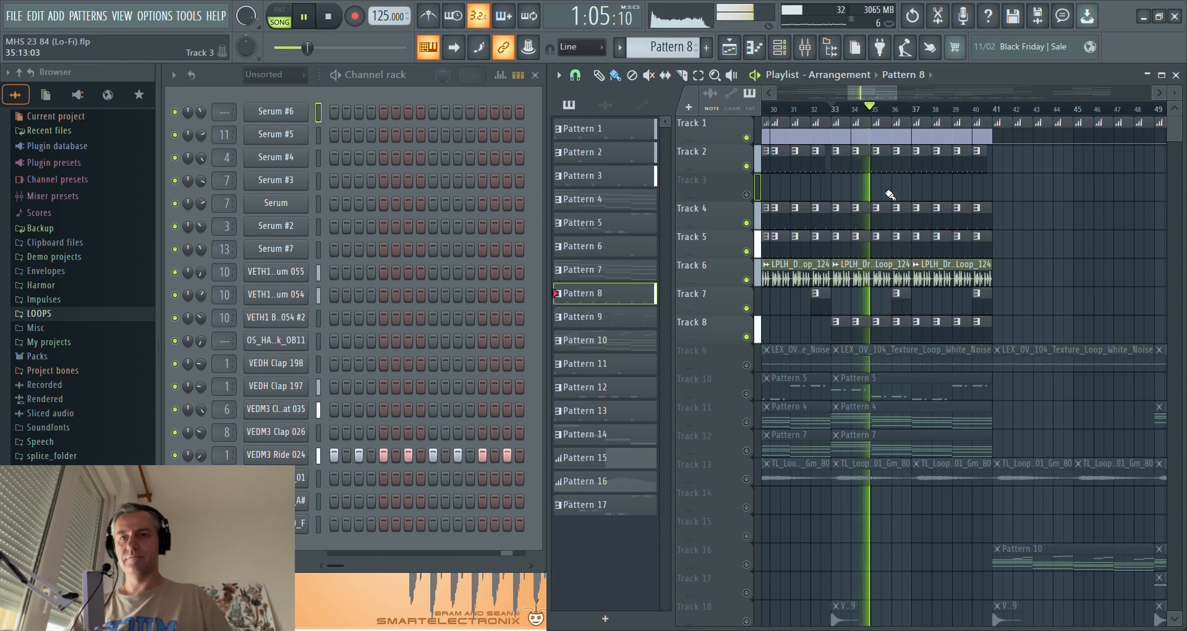
{"action": "scroll", "coordinate": [1081, 255], "scroll_direction": "up", "scroll_amount": 2}
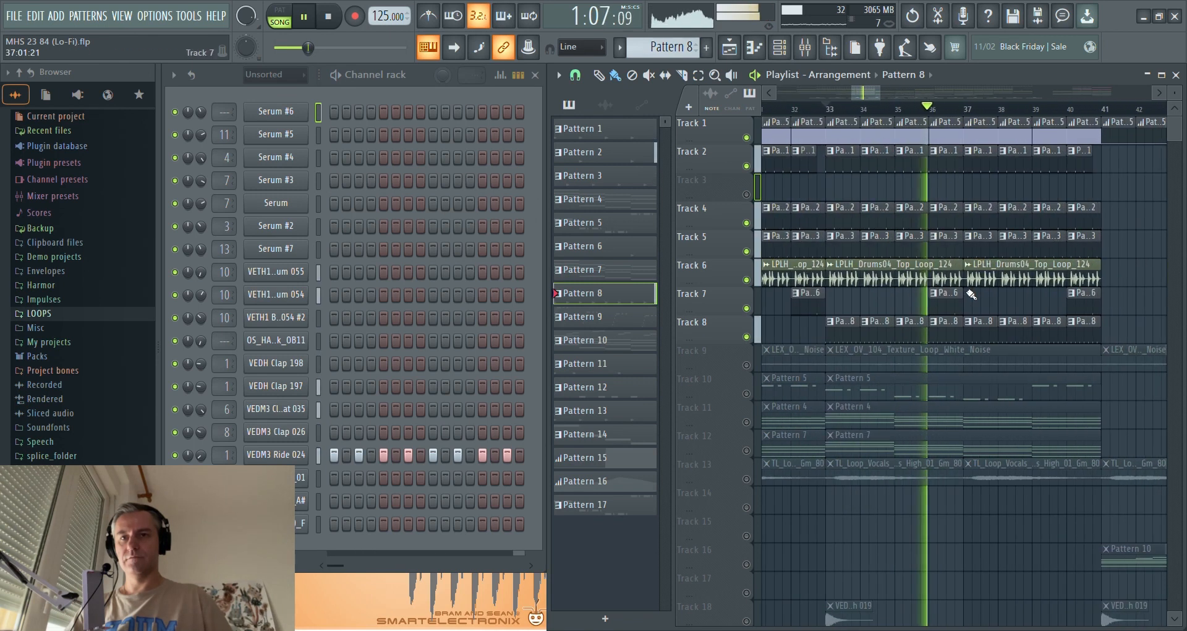
{"action": "scroll", "coordinate": [972, 295], "scroll_direction": "down", "scroll_amount": 6}
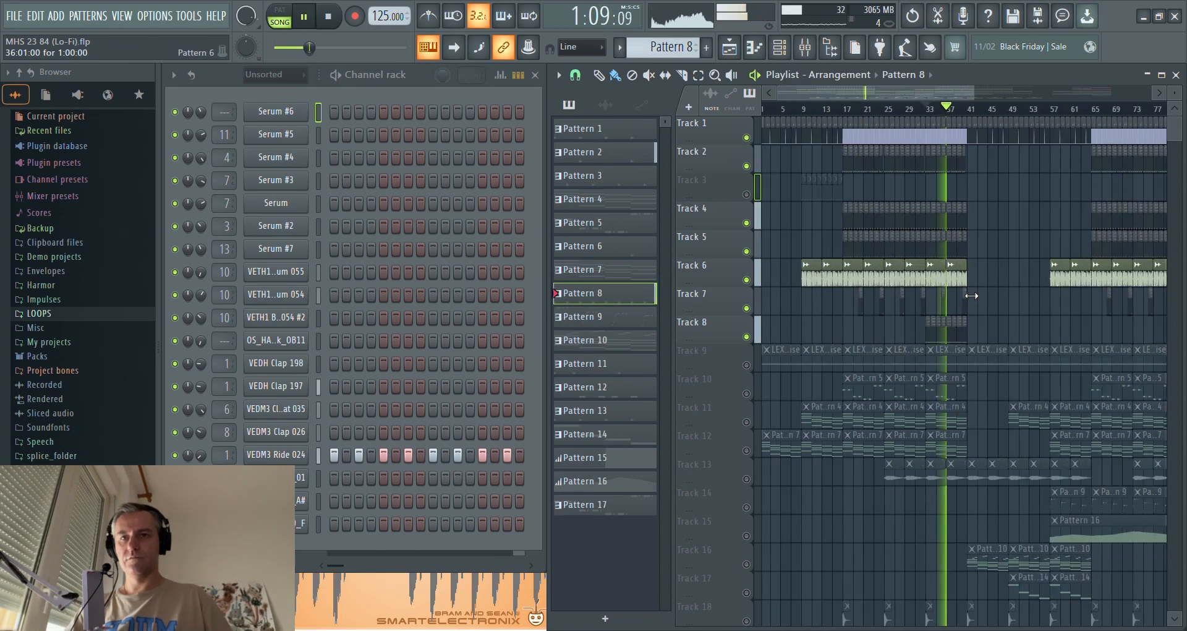
{"action": "scroll", "coordinate": [687, 351], "scroll_direction": "down", "scroll_amount": 2}
{"action": "key", "text": "space"}
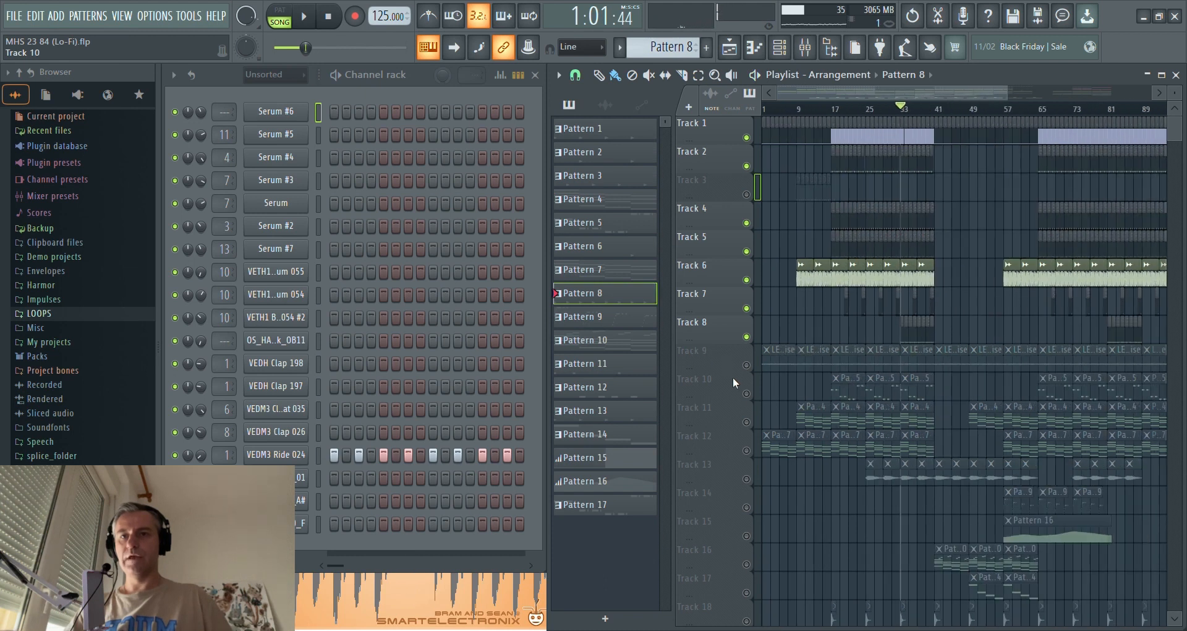
- Solo Track 9, place the playhead at bar 41, and play the LEX_OV_104_Texture_Loop_White_Noise clip
{"action": "right_click", "coordinate": [747, 365]}
{"action": "scroll", "coordinate": [958, 303], "scroll_direction": "up", "scroll_amount": 3}
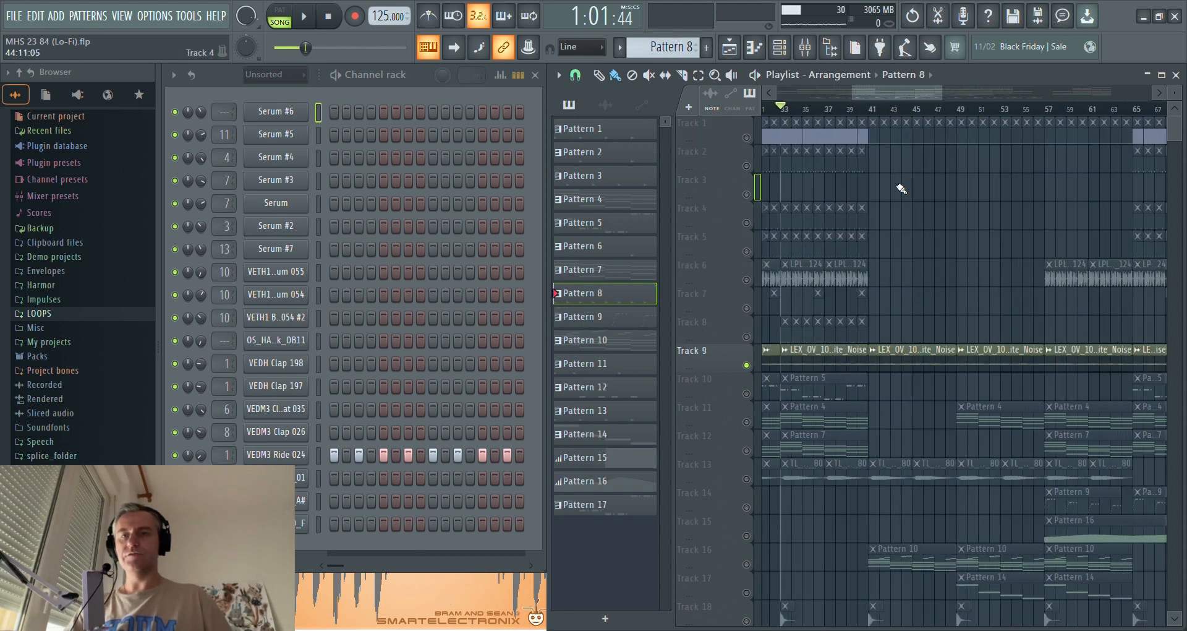
{"action": "left_click", "coordinate": [875, 115]}
{"action": "scroll", "coordinate": [899, 321], "scroll_direction": "up", "scroll_amount": 2}
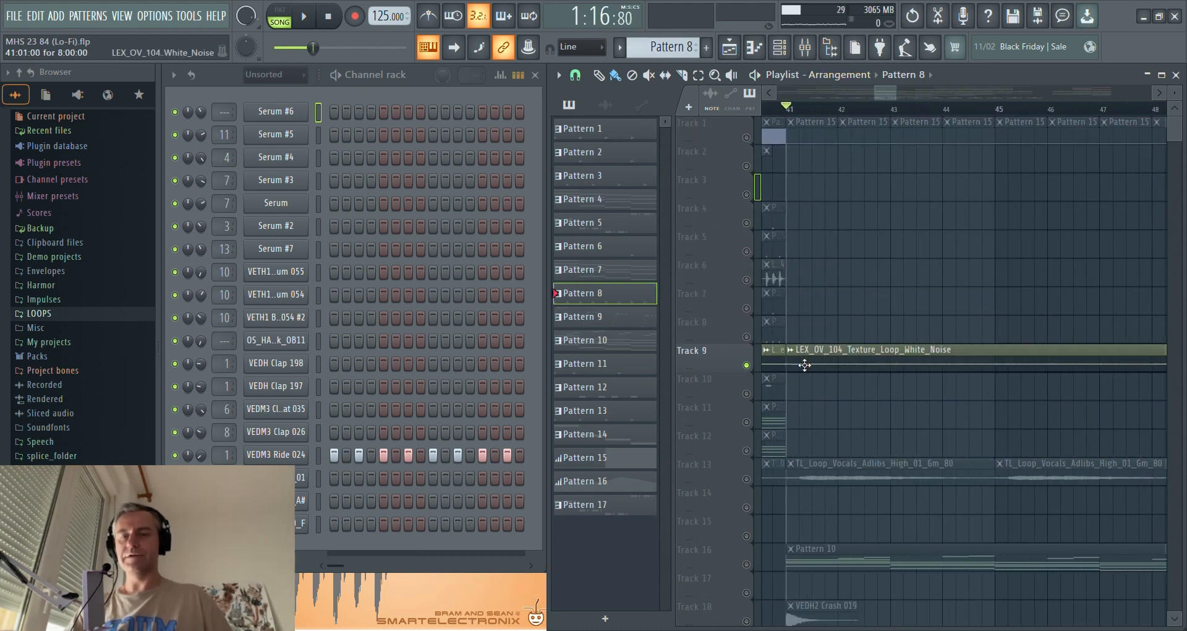
{"action": "key", "text": "space"}
- Open the white noise clip's channel settings, try normalizing the sample, play it, and close the settings
{"action": "double_click", "coordinate": [873, 362]}
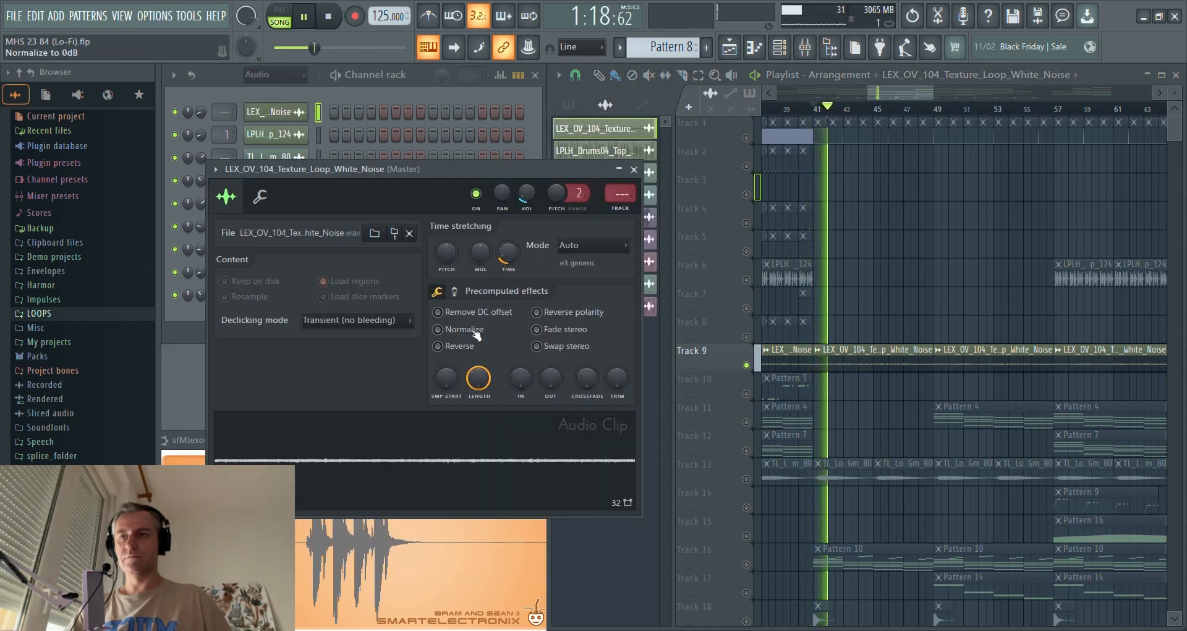
{"action": "key", "text": "space"}
{"action": "left_click", "coordinate": [438, 328]}
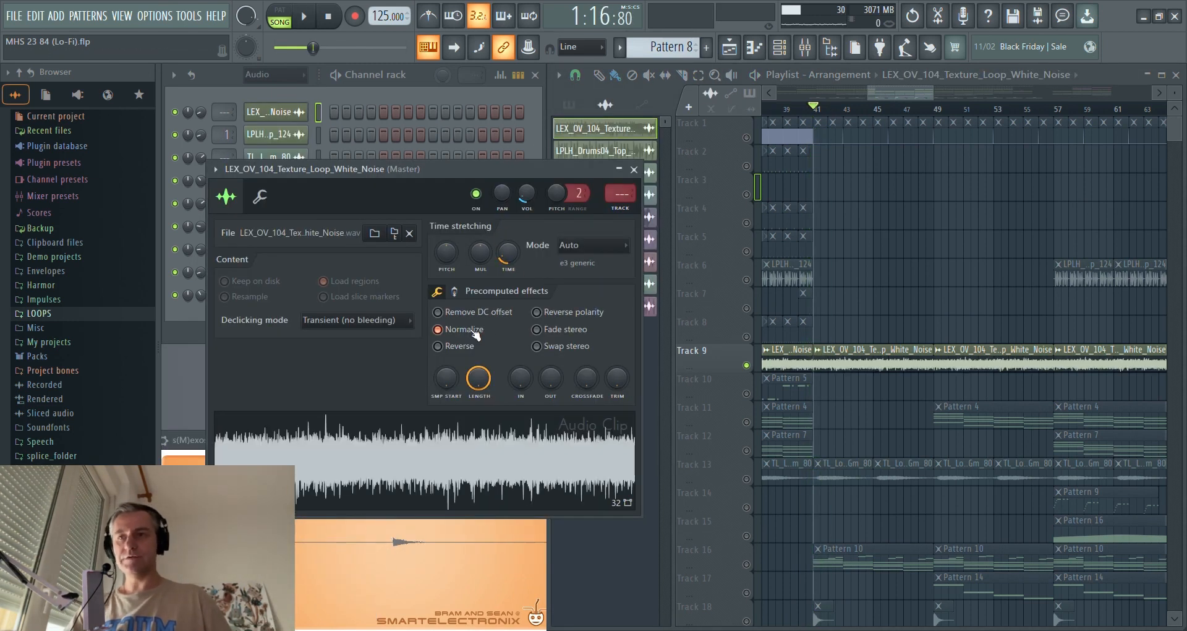
{"action": "key", "text": "space"}
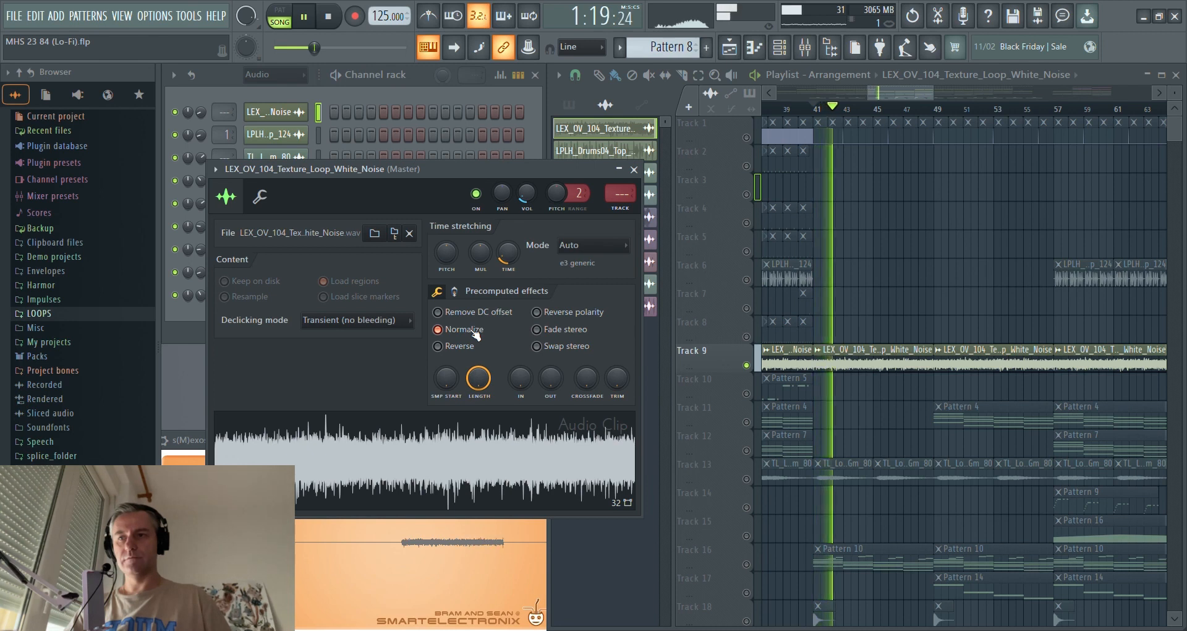
{"action": "key", "text": "space"}
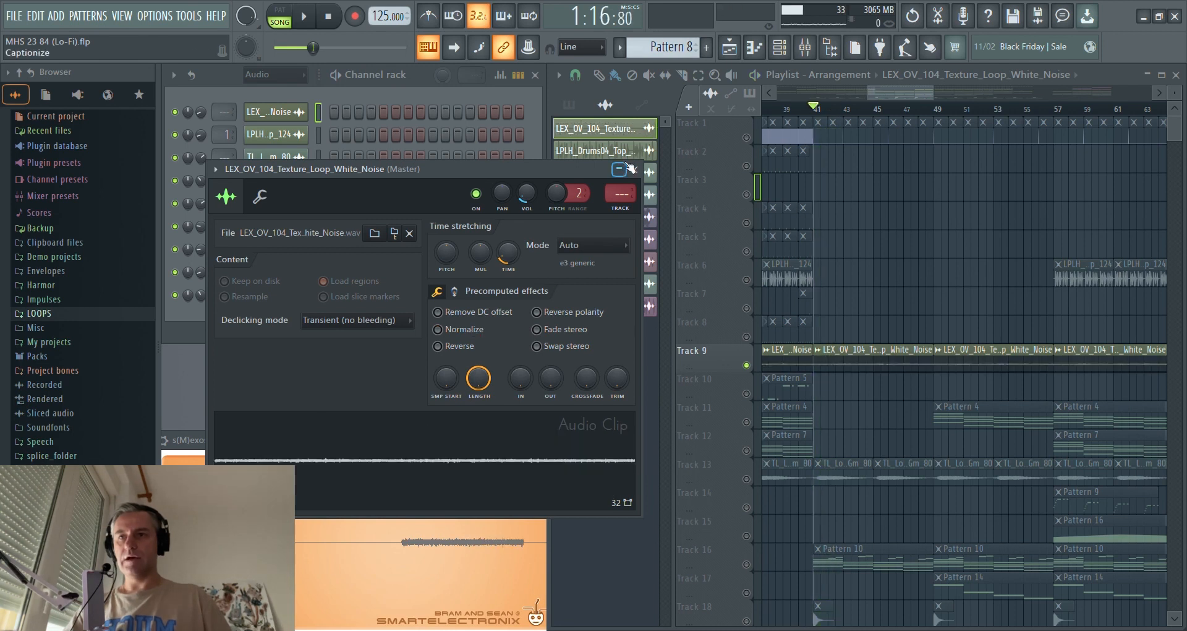
{"action": "left_click", "coordinate": [634, 169]}
- Return the playhead to bar 1 and maximize the playlist window
{"action": "scroll", "coordinate": [989, 322], "scroll_direction": "down", "scroll_amount": 5}
{"action": "scroll", "coordinate": [739, 373], "scroll_direction": "up", "scroll_amount": 5}
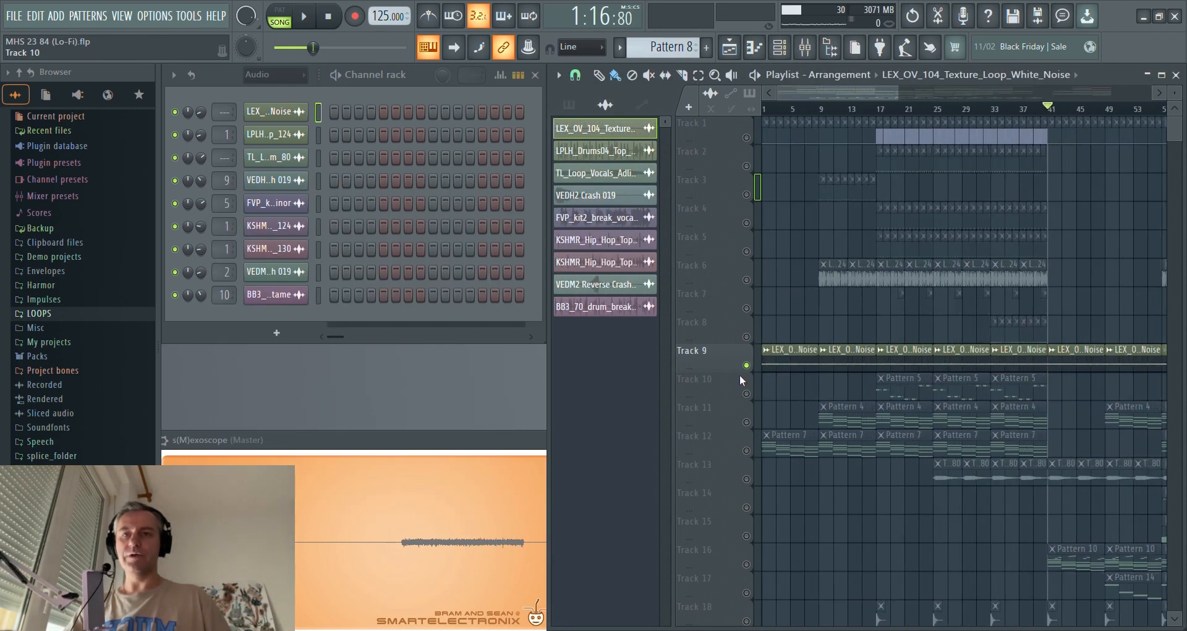
{"action": "left_click_drag", "start_coordinate": [777, 109], "coordinate": [760, 110]}
{"action": "scroll", "coordinate": [712, 307], "scroll_direction": "up", "scroll_amount": 5}
{"action": "scroll", "coordinate": [712, 306], "scroll_direction": "down", "scroll_amount": 2}
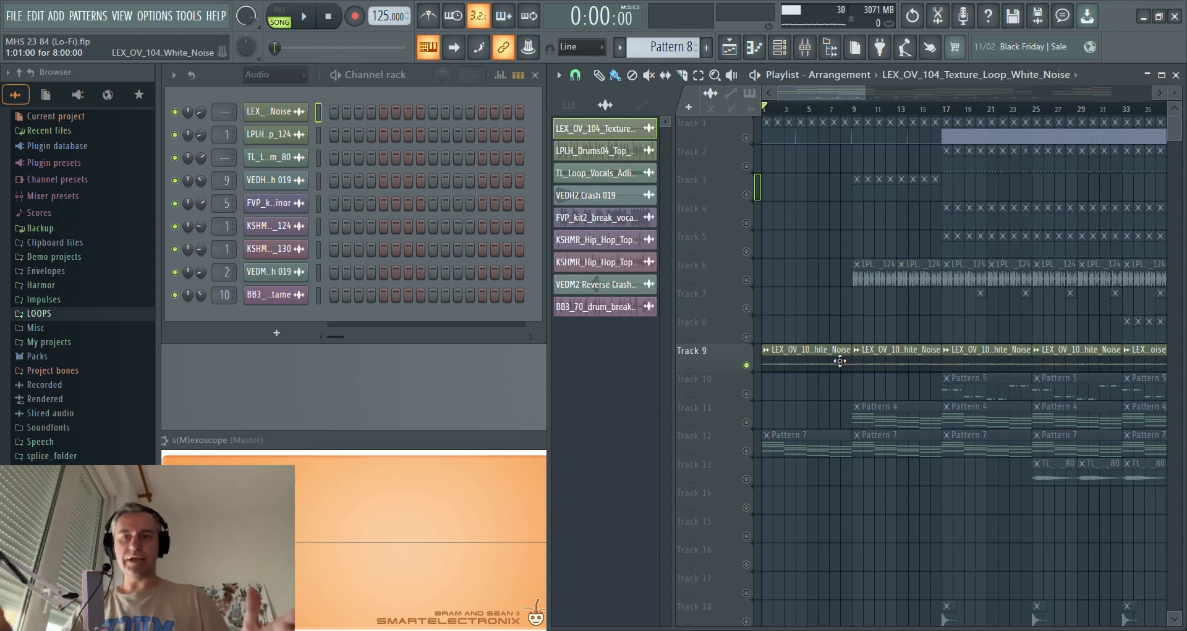
{"action": "left_click", "coordinate": [1162, 75]}
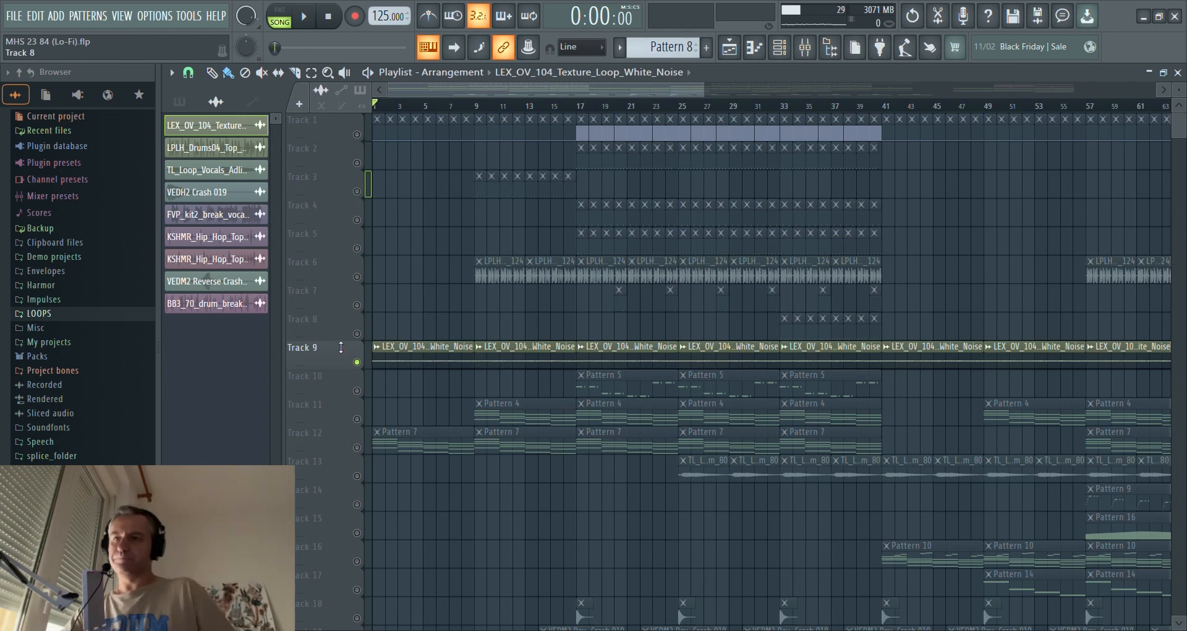
- Solo Track 10, play it from bar 17, and restore the playlist to its smaller size
{"action": "right_click", "coordinate": [358, 391]}
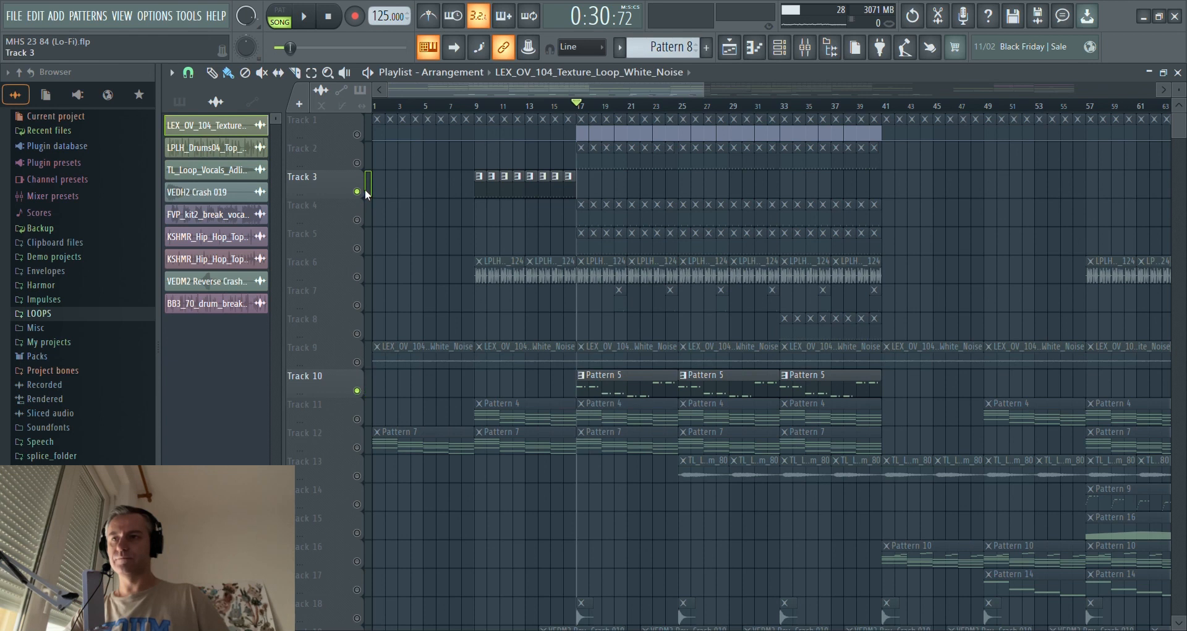
{"action": "right_click", "coordinate": [357, 391]}
{"action": "key", "text": "space"}
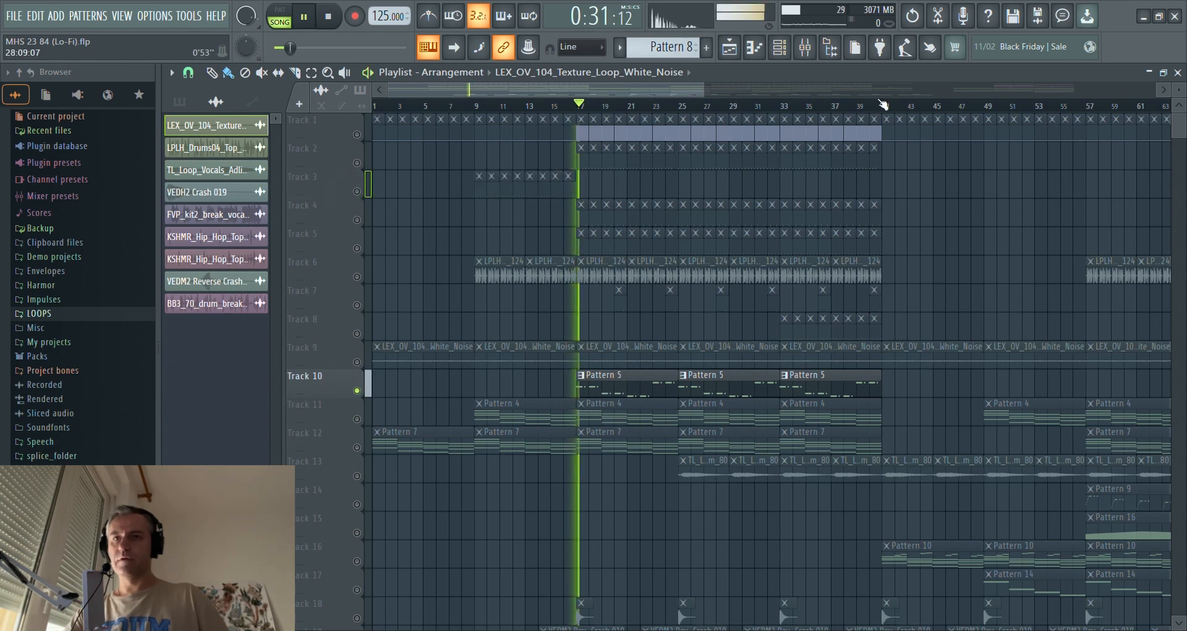
{"action": "double_click", "coordinate": [908, 72]}
- Open the Serum #2 notes of Pattern 5, examine them during playback, close the piano roll and stop
{"action": "double_click", "coordinate": [885, 389]}
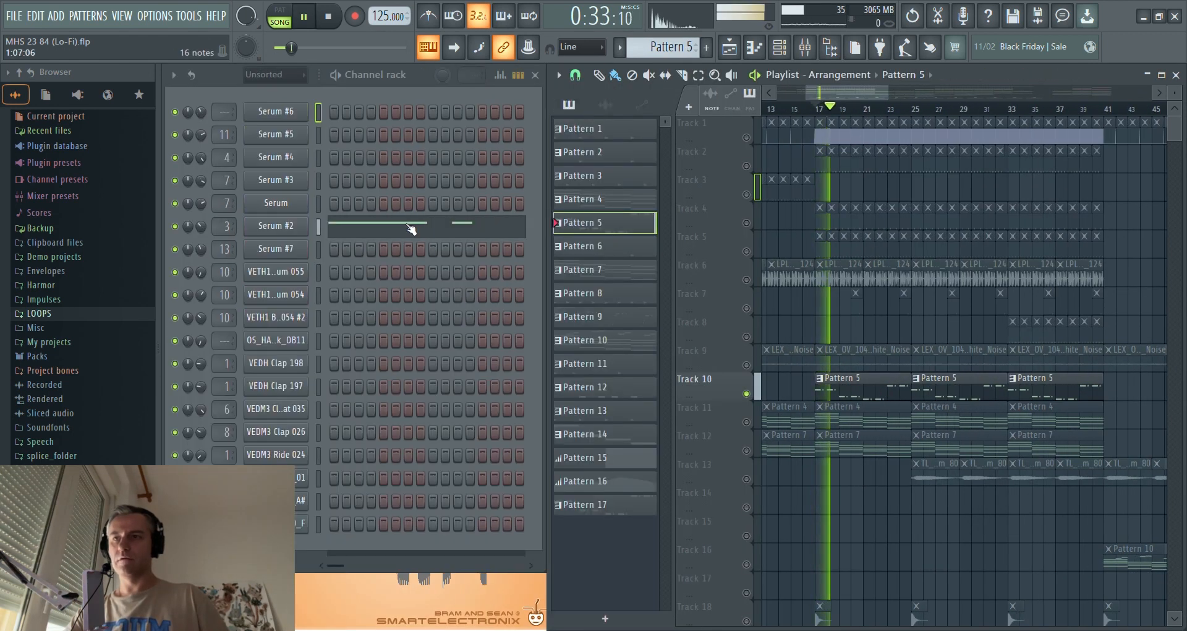
{"action": "left_click", "coordinate": [411, 235]}
{"action": "scroll", "coordinate": [363, 240], "scroll_direction": "down", "scroll_amount": 3}
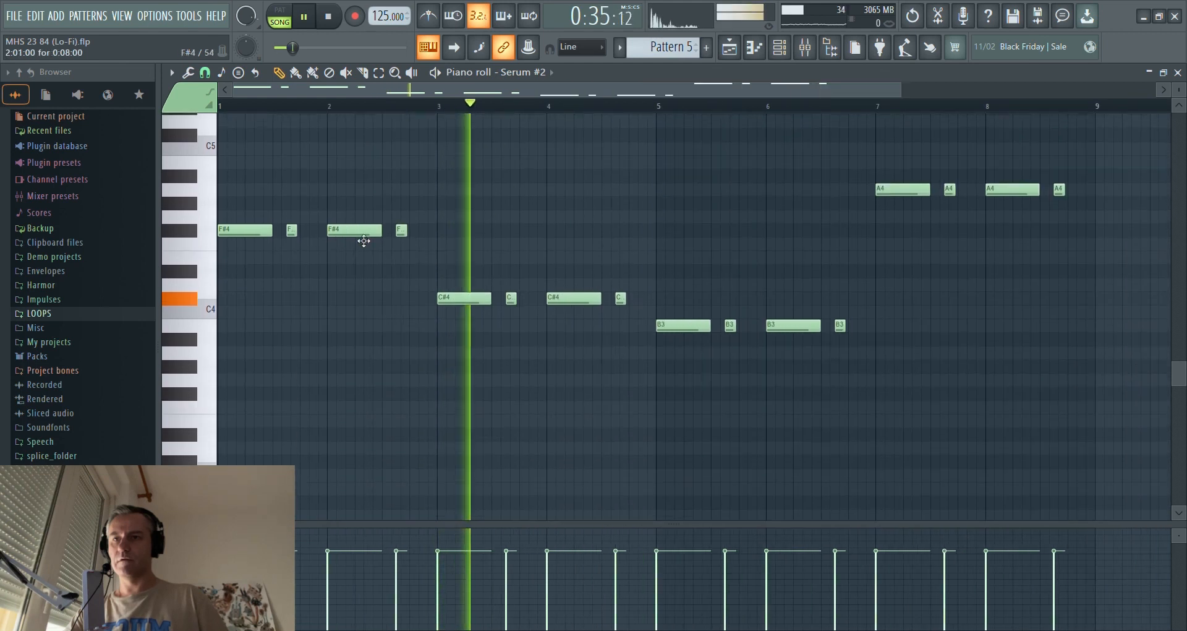
{"action": "scroll", "coordinate": [691, 252], "scroll_direction": "up", "scroll_amount": 3}
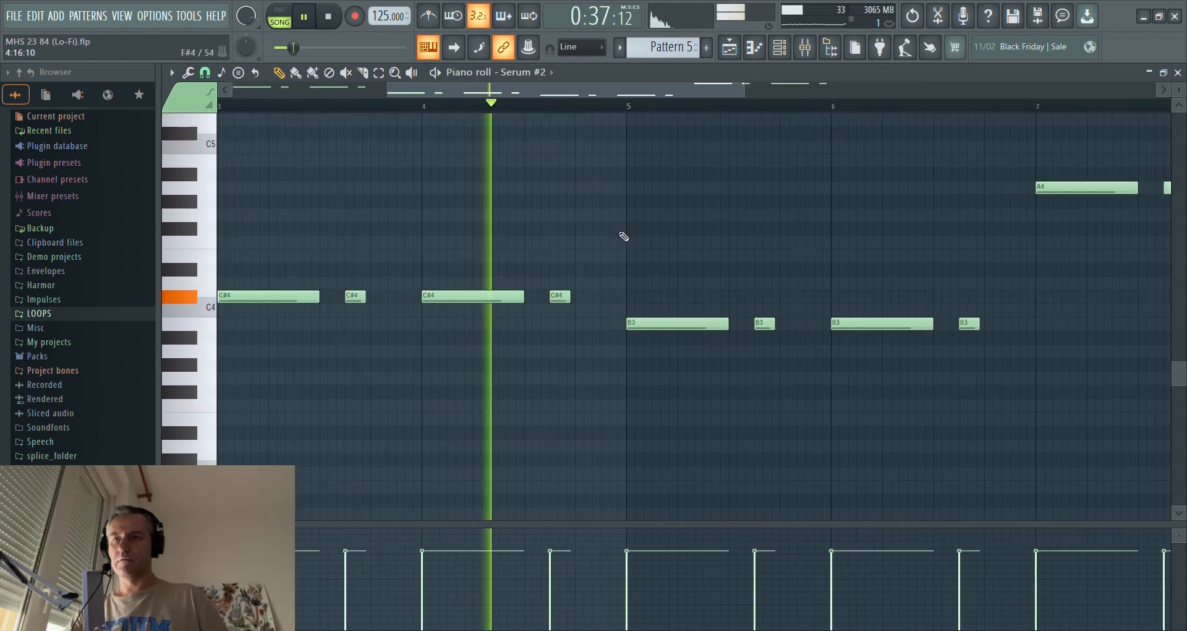
{"action": "scroll", "coordinate": [509, 221], "scroll_direction": "down", "scroll_amount": 4}
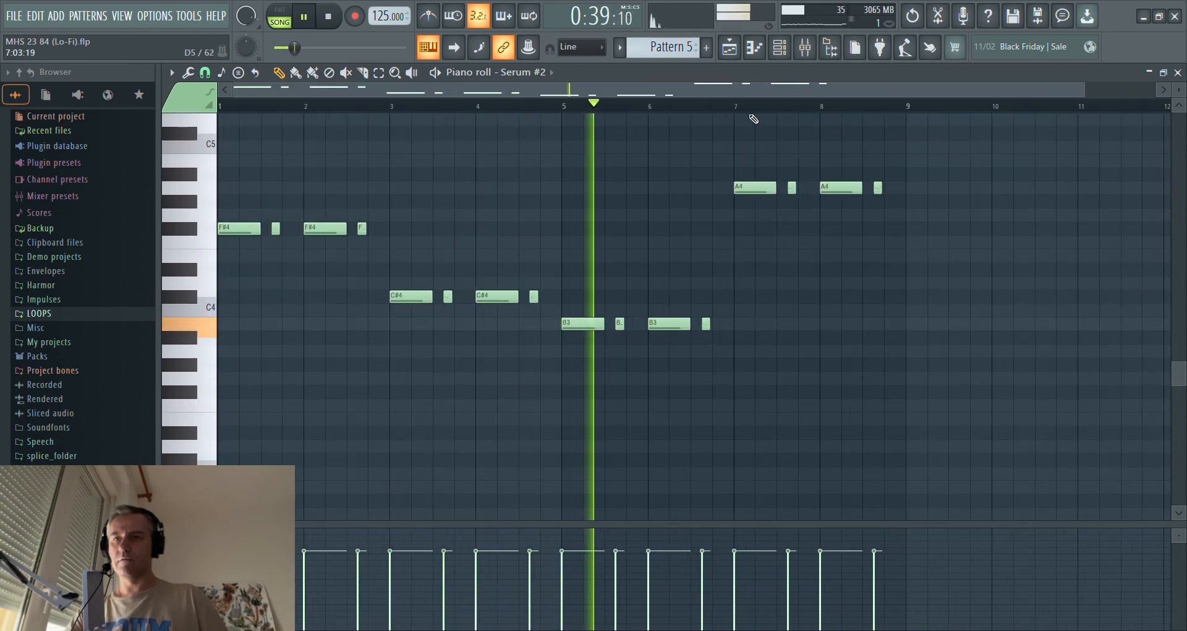
{"action": "key", "text": "F7"}
{"action": "key", "text": "space"}
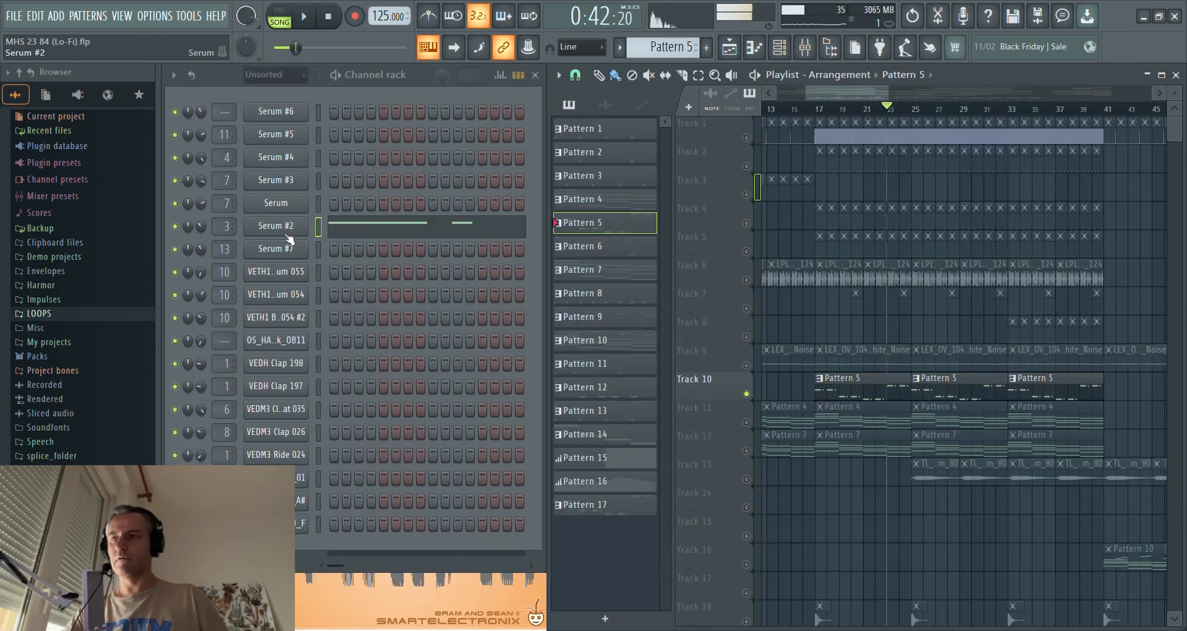
- Select Insert 3 in the mixer and open and close its Soundgoodizer effect
{"action": "left_click", "coordinate": [805, 47]}
{"action": "left_click", "coordinate": [272, 161]}
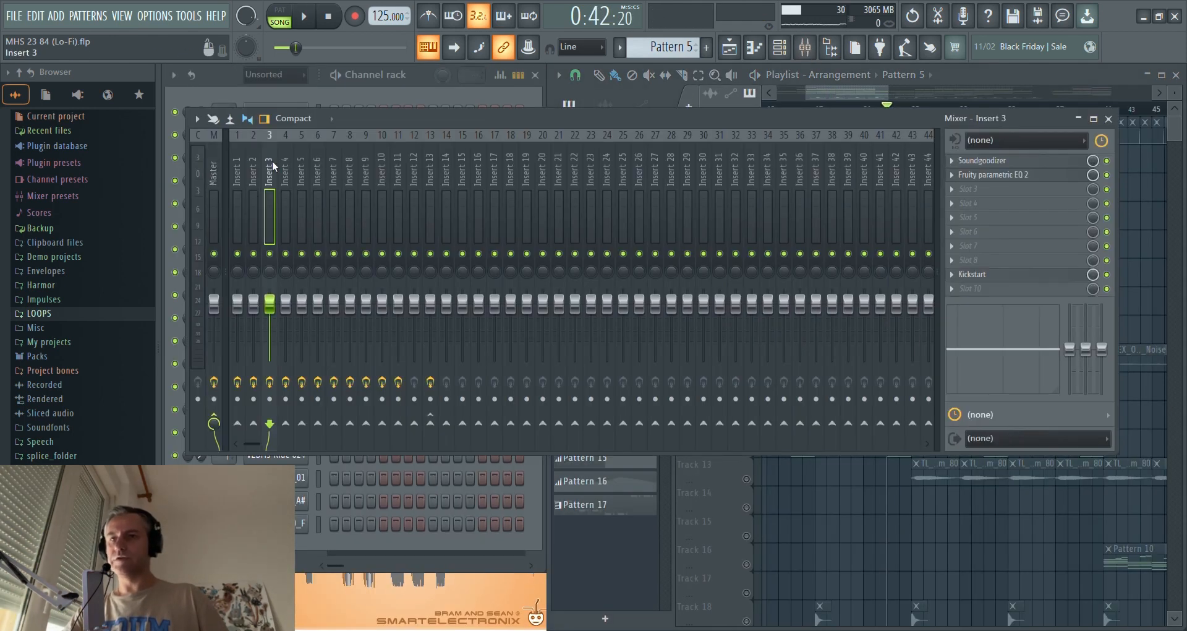
{"action": "left_click", "coordinate": [1015, 162]}
{"action": "left_click", "coordinate": [1014, 163]}
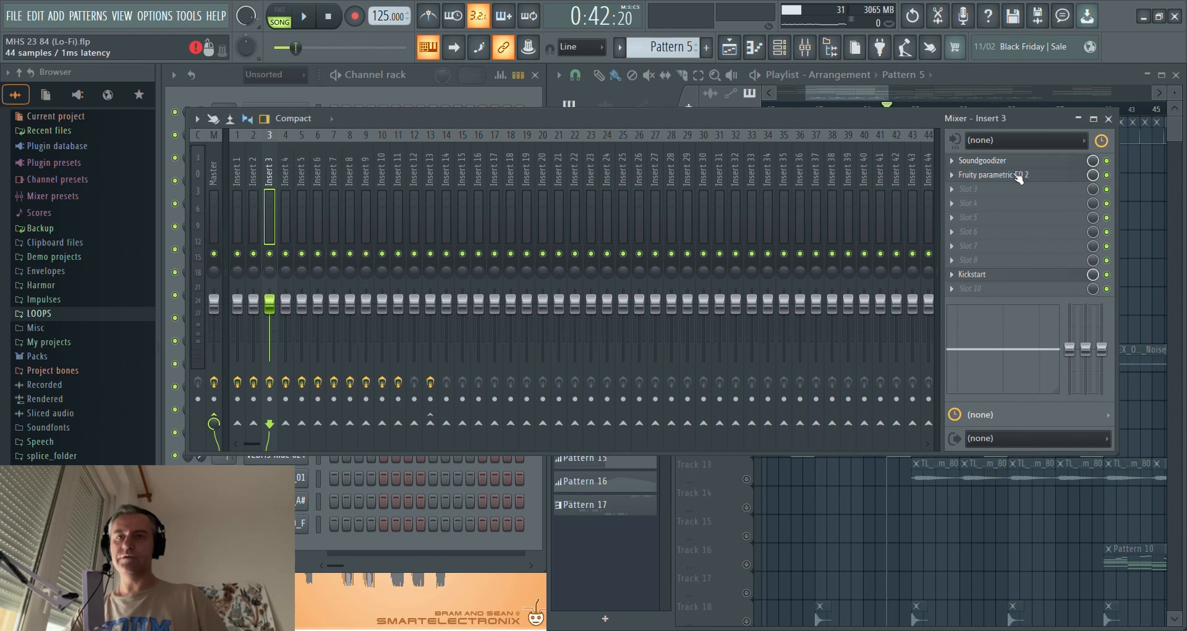
- Open and close the Fruity parametric EQ 2 and Kickstart effects on Insert 3, and close the mixer
{"action": "left_click", "coordinate": [1016, 176]}
{"action": "left_click", "coordinate": [1016, 176]}
{"action": "left_click", "coordinate": [1000, 275]}
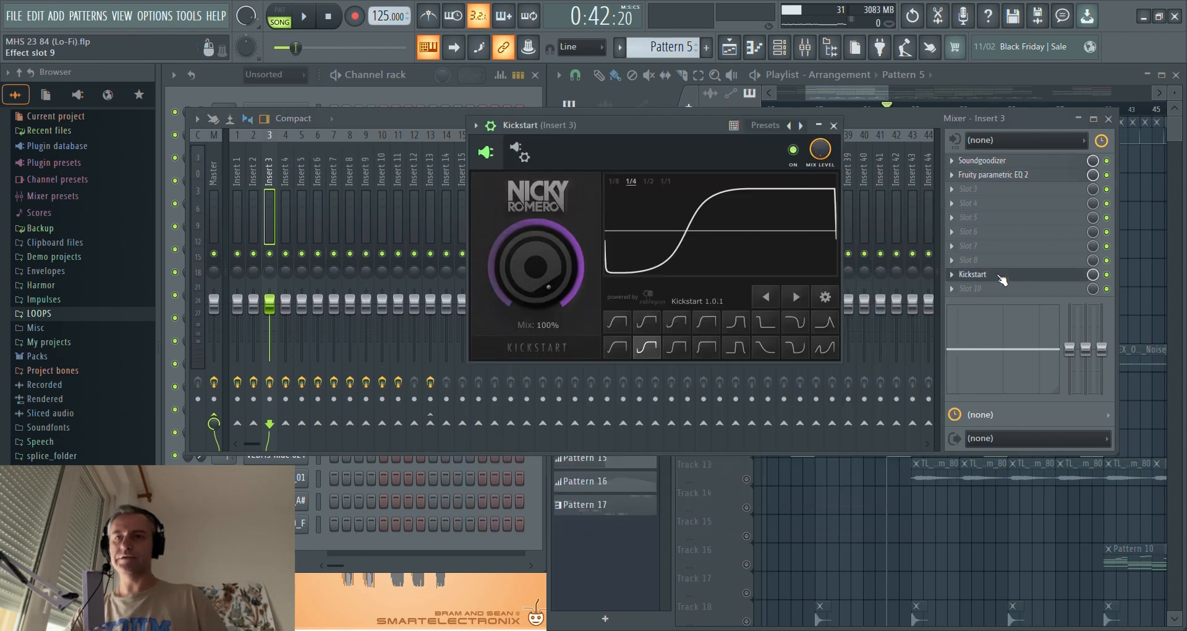
{"action": "left_click", "coordinate": [1000, 275]}
{"action": "left_click", "coordinate": [1109, 119]}
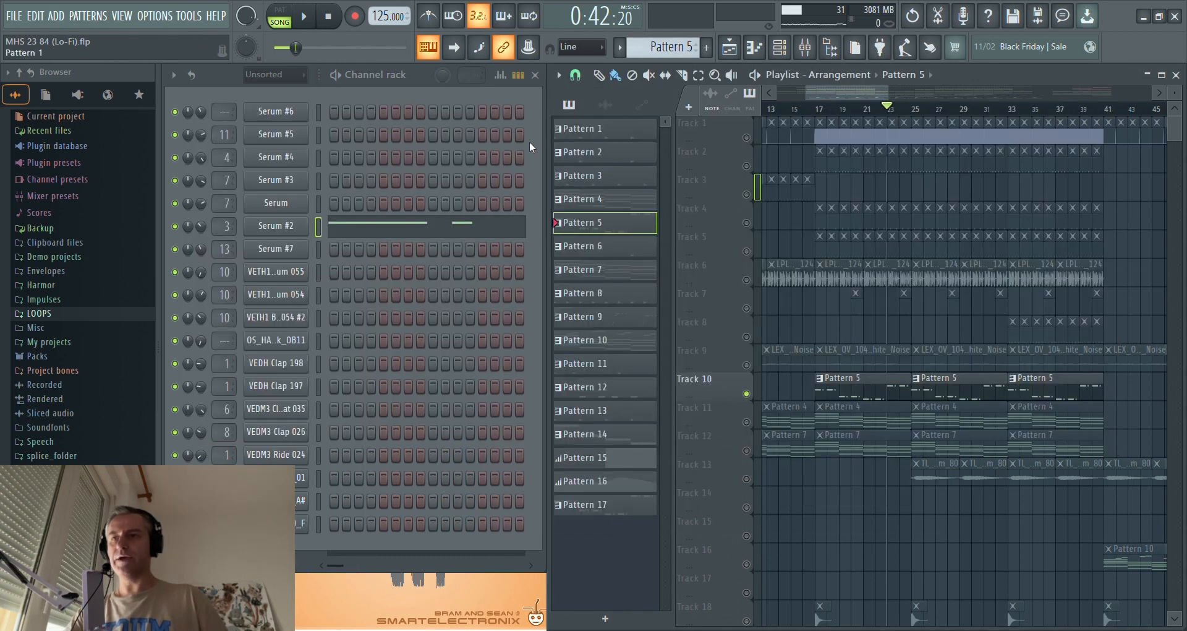
- Look over the Serum #2 notes of Pattern 5 again and close the piano roll
{"action": "left_click", "coordinate": [371, 233]}
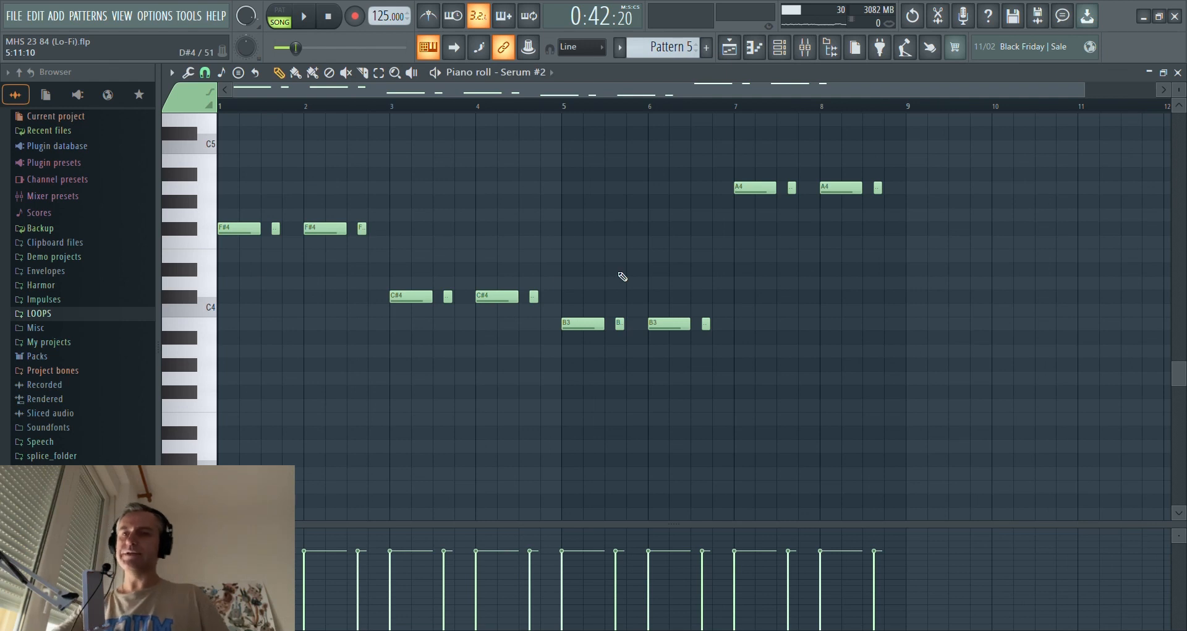
{"action": "key", "text": "Escape"}
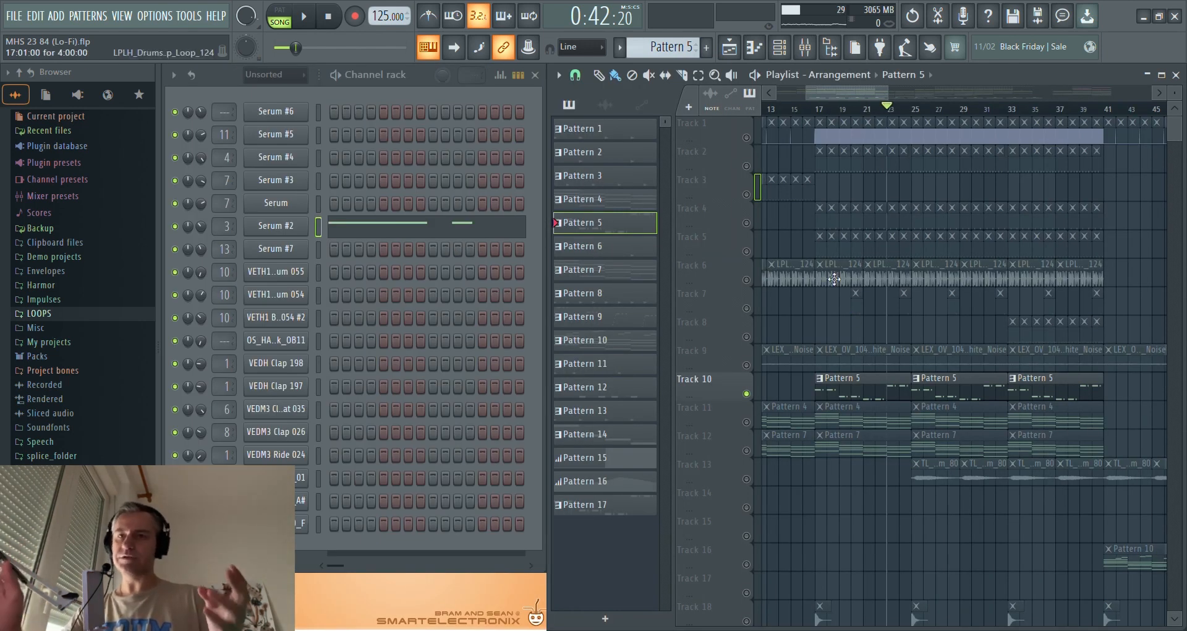
{"action": "scroll", "coordinate": [957, 345], "scroll_direction": "up", "scroll_amount": 3}
{"action": "scroll", "coordinate": [891, 326], "scroll_direction": "down", "scroll_amount": 2}
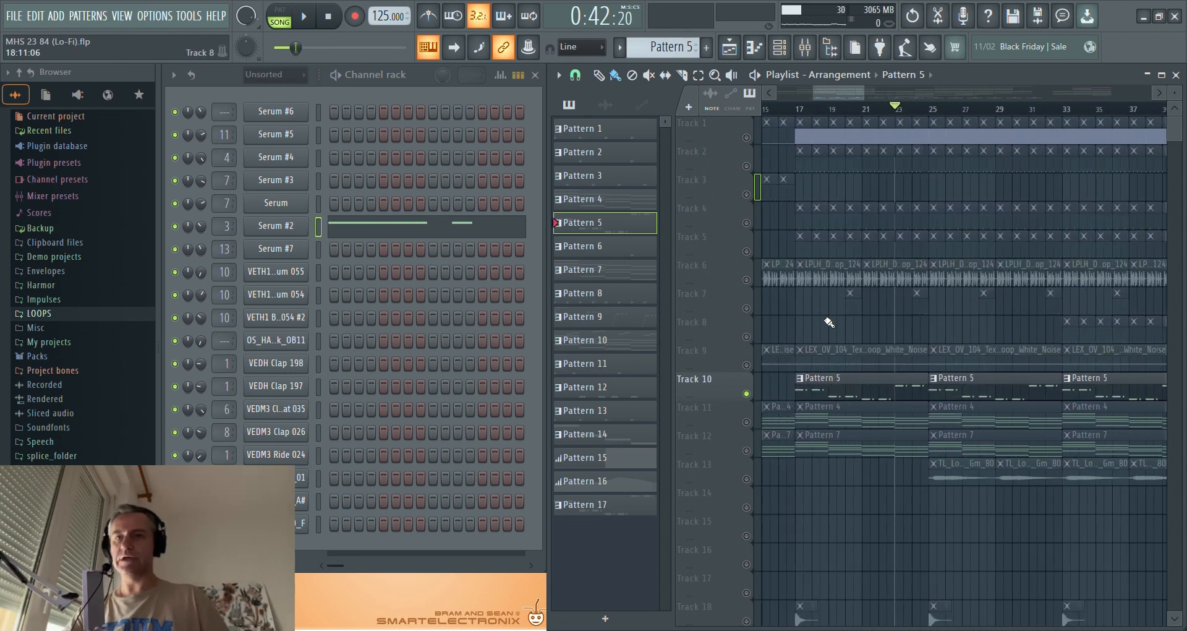
- Place the playhead at bar 17, maximize the playlist and solo Track 11
{"action": "left_click", "coordinate": [790, 110]}
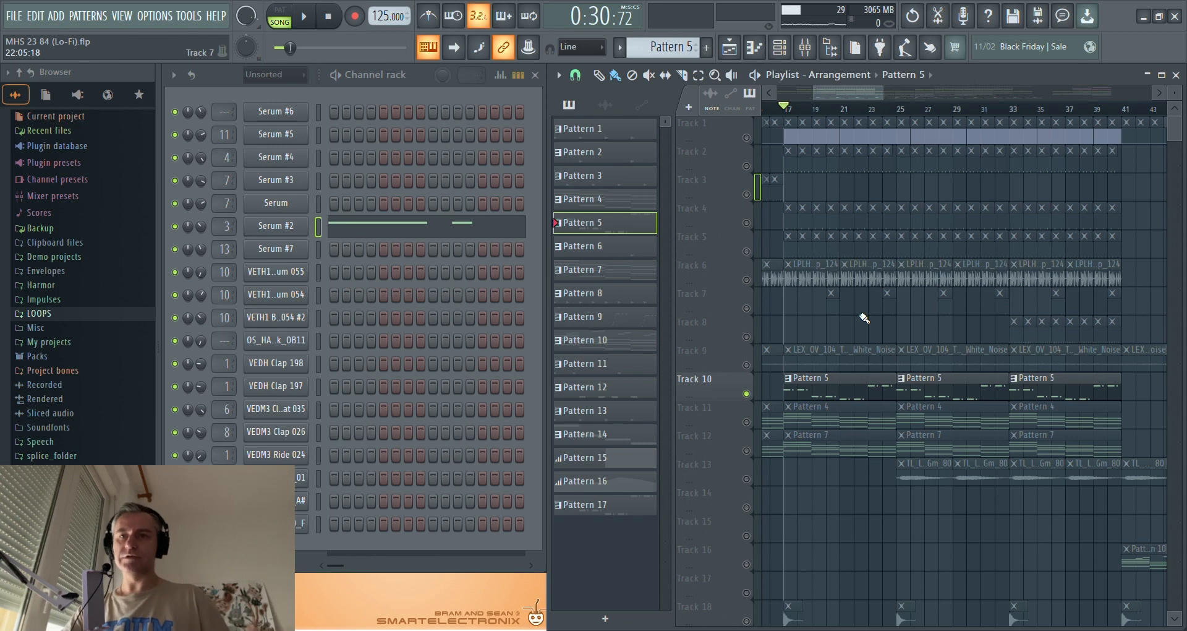
{"action": "left_click", "coordinate": [1163, 76]}
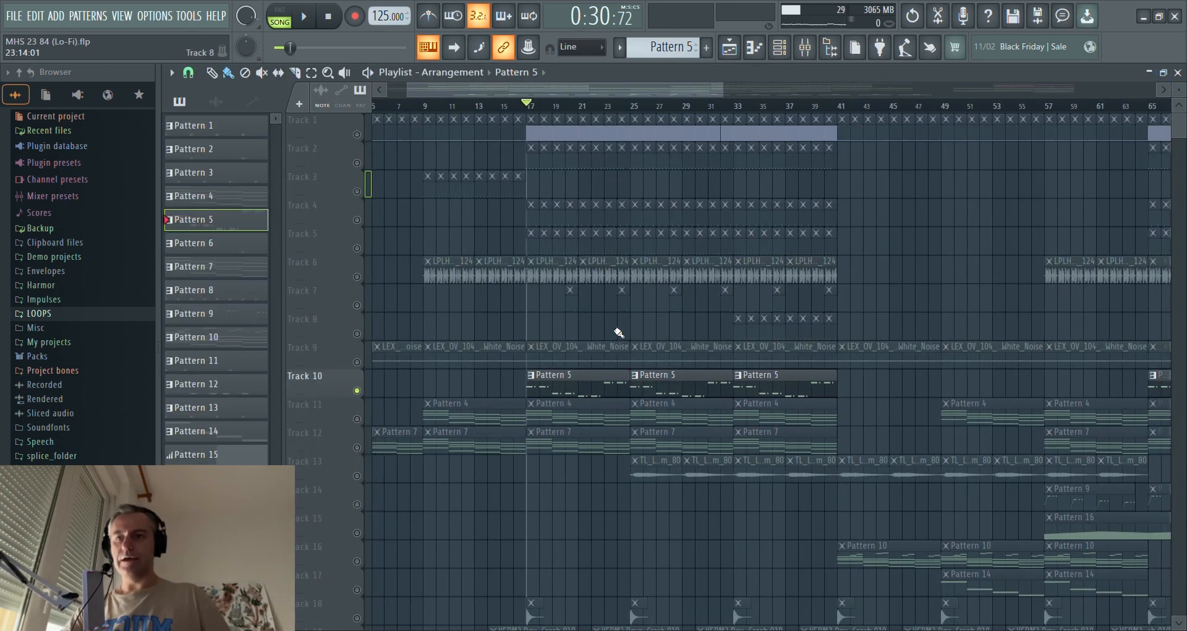
{"action": "left_click", "coordinate": [354, 424]}
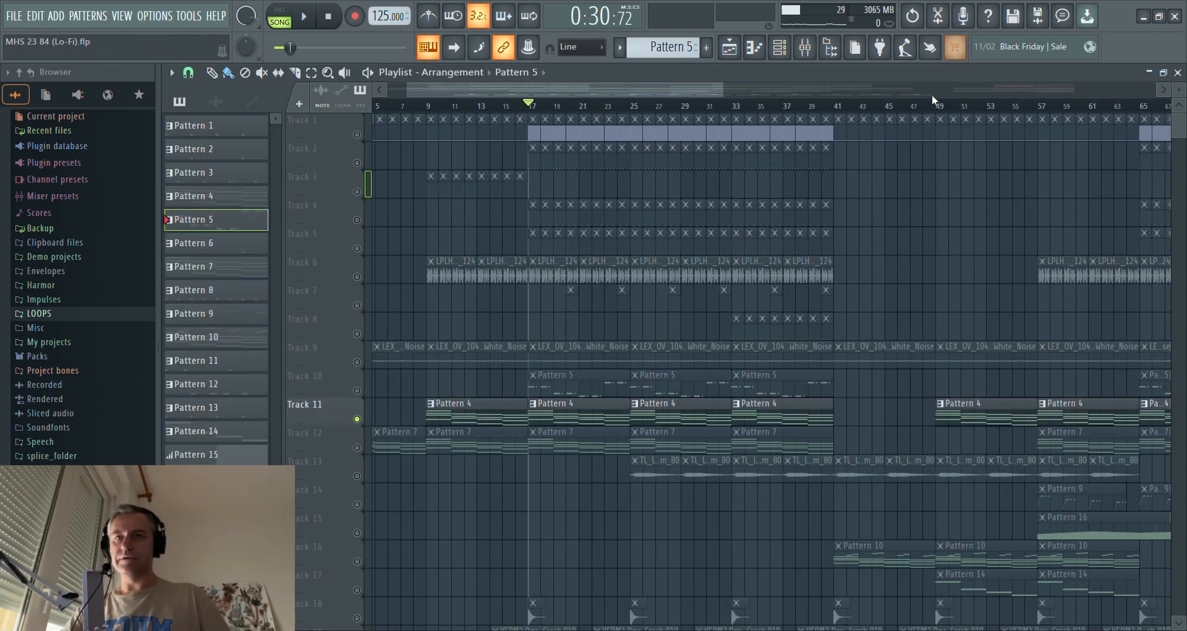
- Restore the smaller playlist, enable Track 1 alongside Track 11, select Pattern 4 and play from bar 9
{"action": "double_click", "coordinate": [940, 73]}
{"action": "left_click_drag", "start_coordinate": [824, 109], "coordinate": [813, 110]}
{"action": "left_click", "coordinate": [747, 138]}
{"action": "scroll", "coordinate": [864, 411], "scroll_direction": "up", "scroll_amount": 2}
{"action": "scroll", "coordinate": [866, 414], "scroll_direction": "down", "scroll_amount": 1}
{"action": "left_click", "coordinate": [867, 416]}
{"action": "key", "text": "space"}
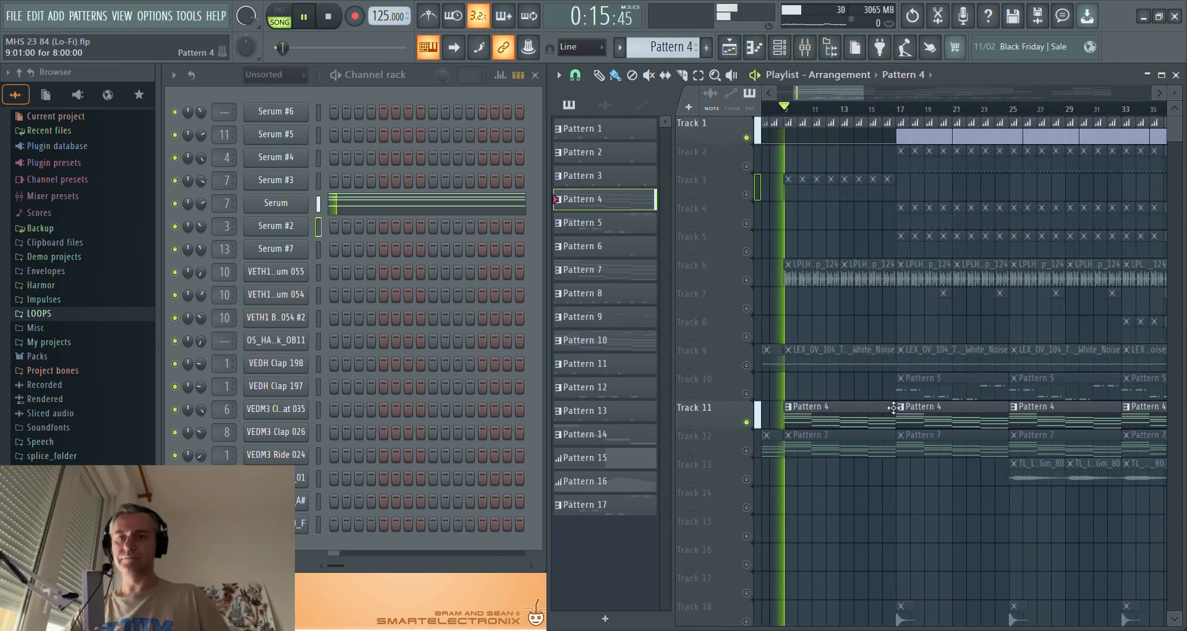
- Open the Serum notes of Pattern 4, examine the chords during playback, close the piano roll and stop
{"action": "left_click", "coordinate": [485, 207]}
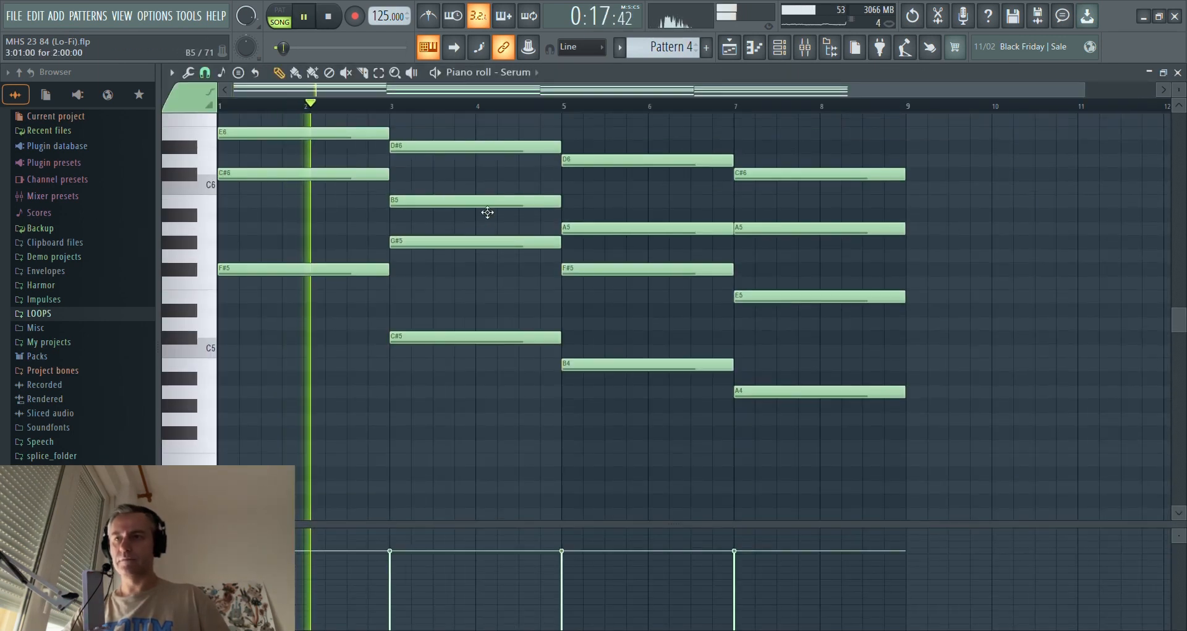
{"action": "scroll", "coordinate": [489, 270], "scroll_direction": "up", "scroll_amount": 5}
{"action": "scroll", "coordinate": [261, 296], "scroll_direction": "down", "scroll_amount": 4}
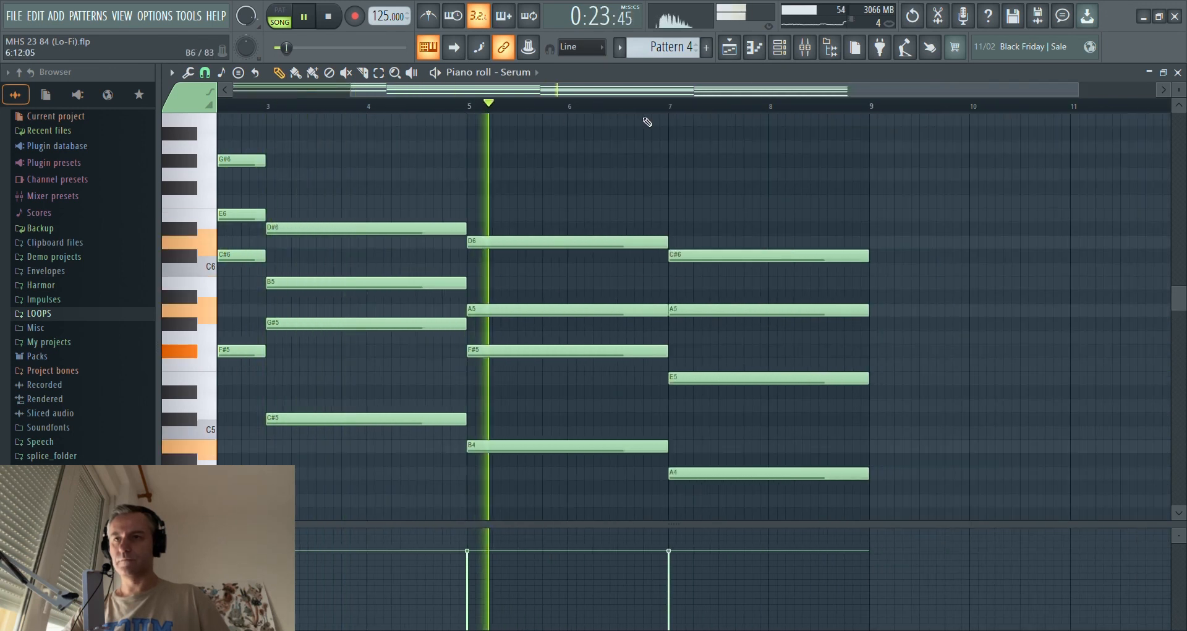
{"action": "key", "text": "F7"}
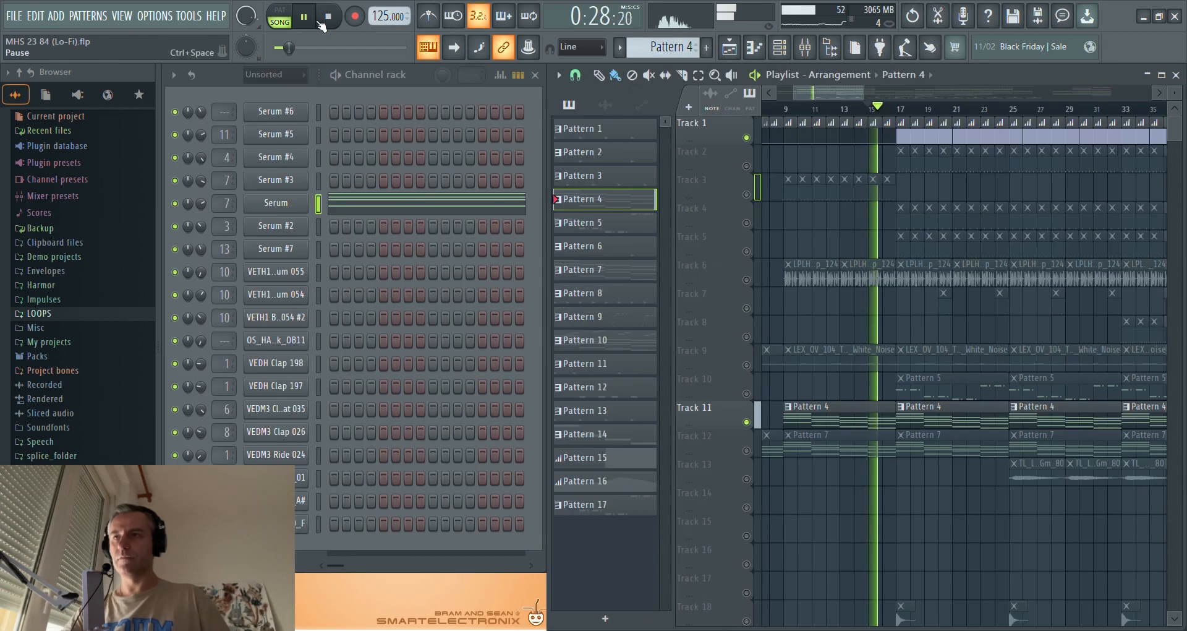
{"action": "left_click", "coordinate": [328, 17]}
- Select Insert 7 in the mixer and open its Fruity parametric EQ 2, RC-20 Retro Color and Kickstart effects
{"action": "left_click", "coordinate": [806, 49]}
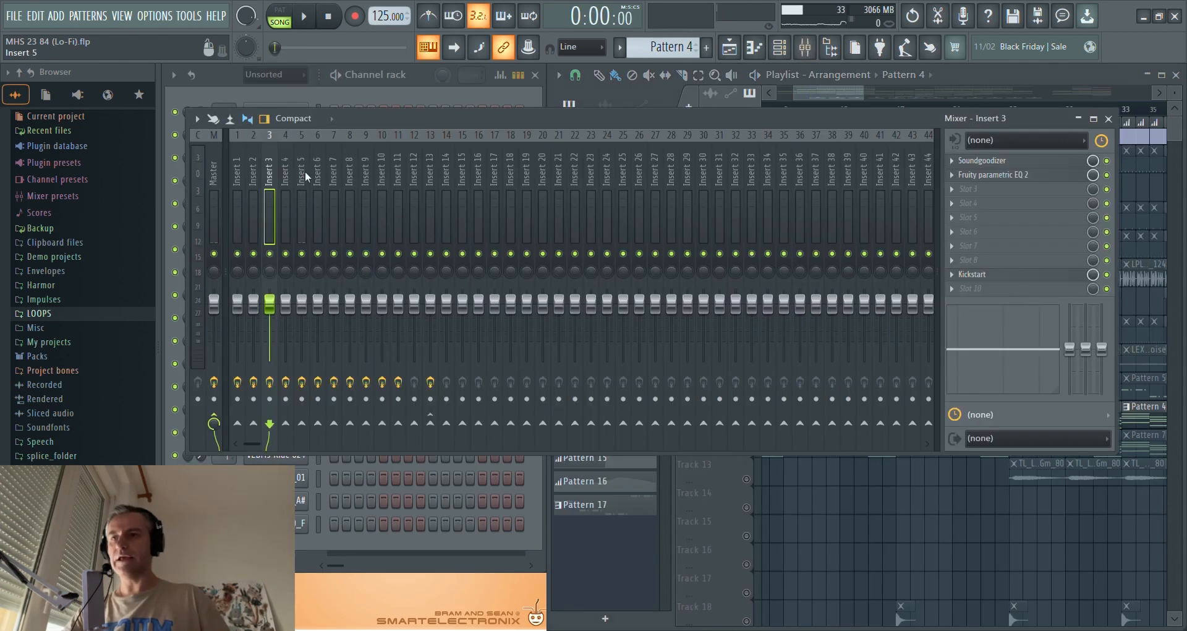
{"action": "left_click", "coordinate": [333, 173]}
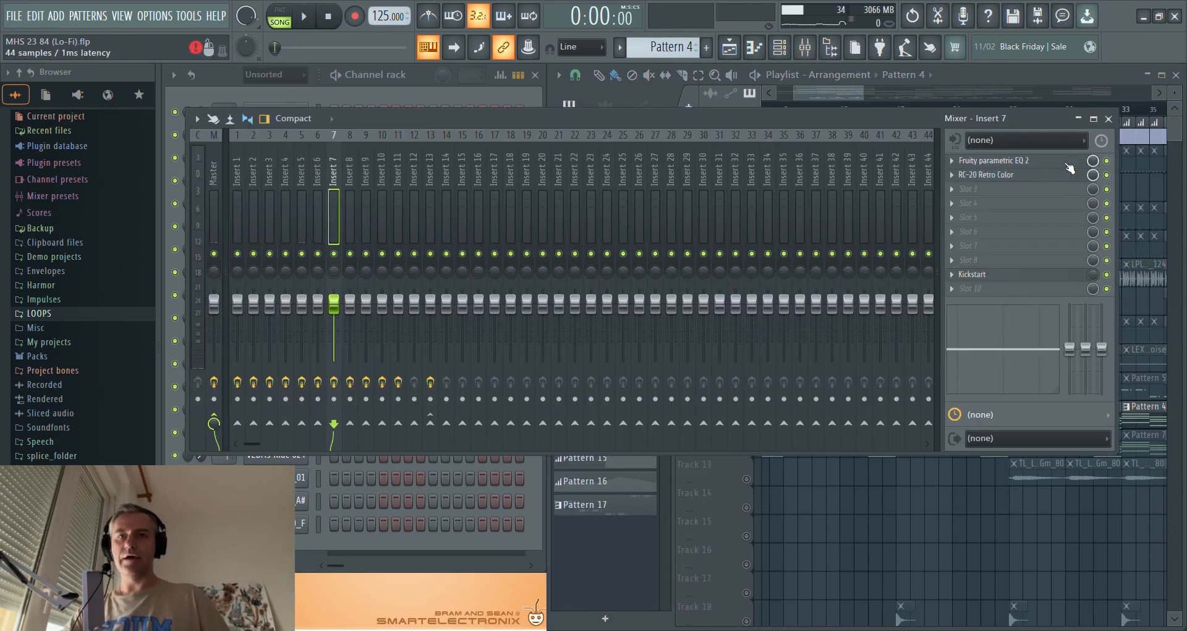
{"action": "left_click", "coordinate": [1067, 163]}
{"action": "left_click", "coordinate": [1049, 175]}
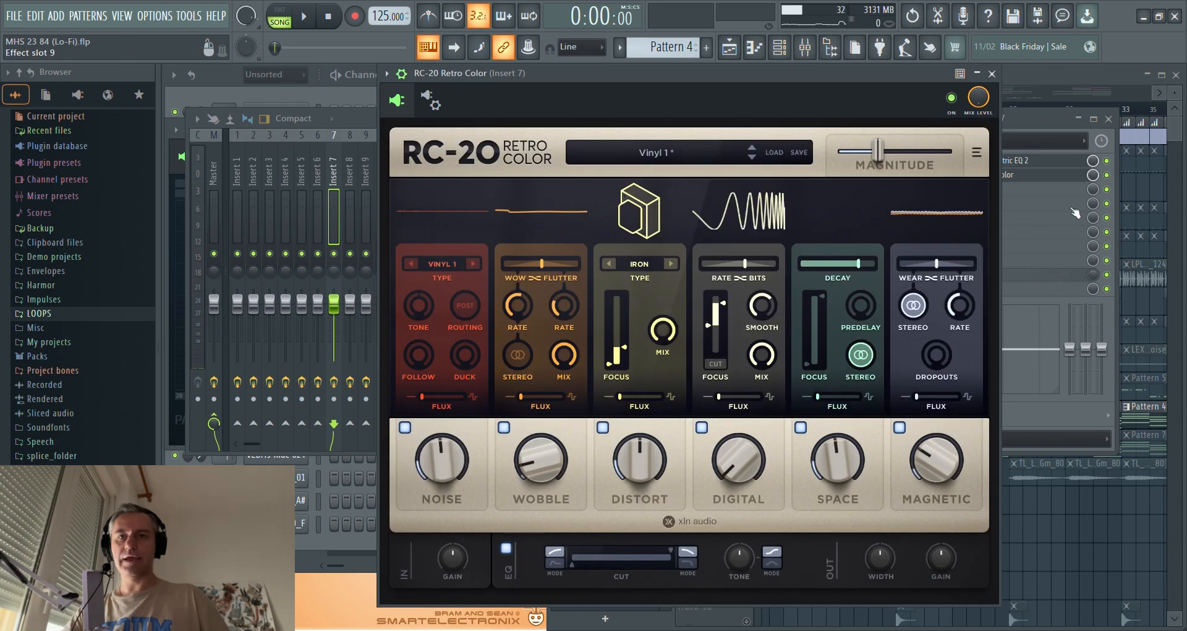
{"action": "left_click", "coordinate": [1058, 274]}
- Close the mixer, move Kickstart aside to inspect it, and examine and close the Fruity parametric EQ 2 curve
{"action": "left_click", "coordinate": [1108, 119]}
{"action": "left_click_drag", "start_coordinate": [391, 130], "coordinate": [940, 338]}
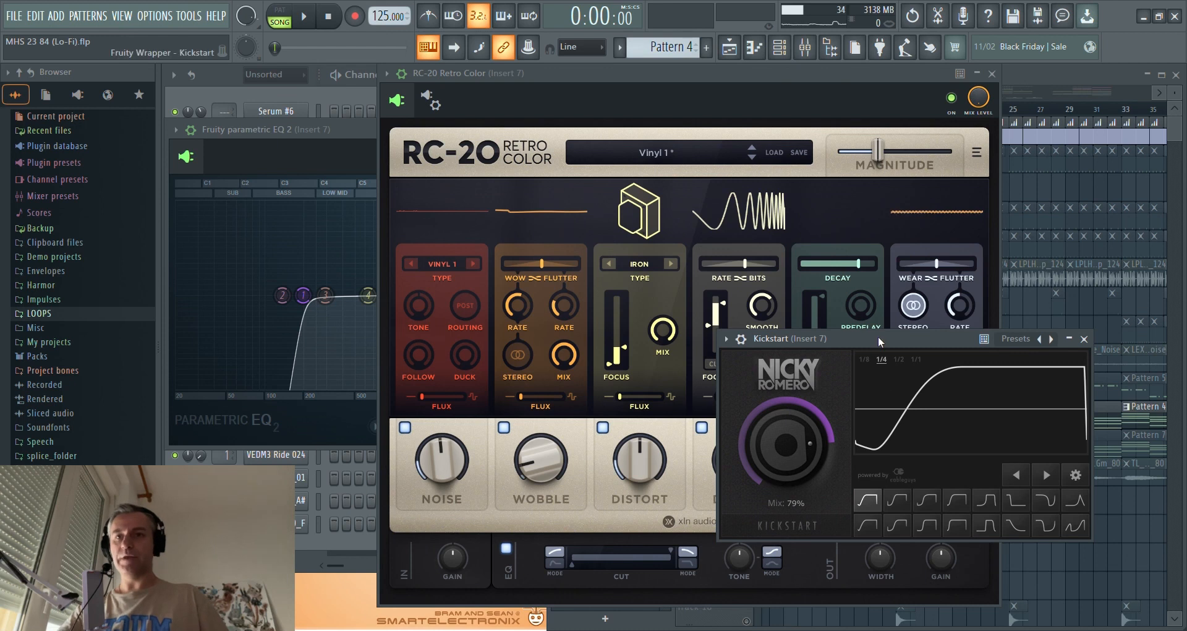
{"action": "left_click", "coordinate": [549, 150]}
{"action": "left_click", "coordinate": [304, 141]}
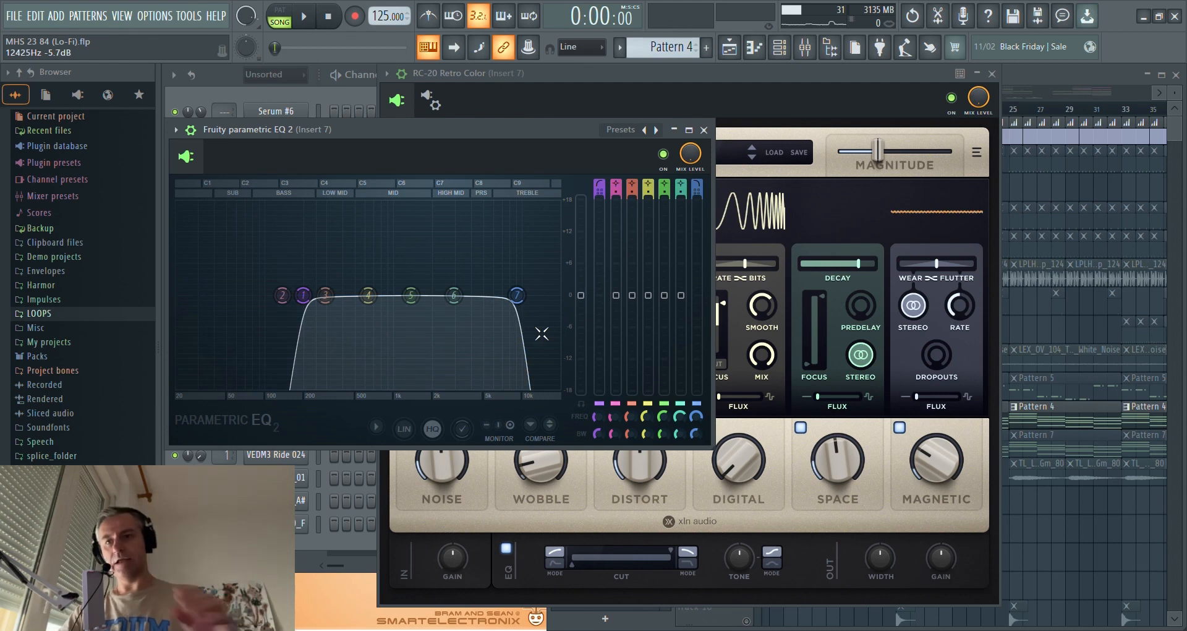
{"action": "left_click", "coordinate": [703, 129]}
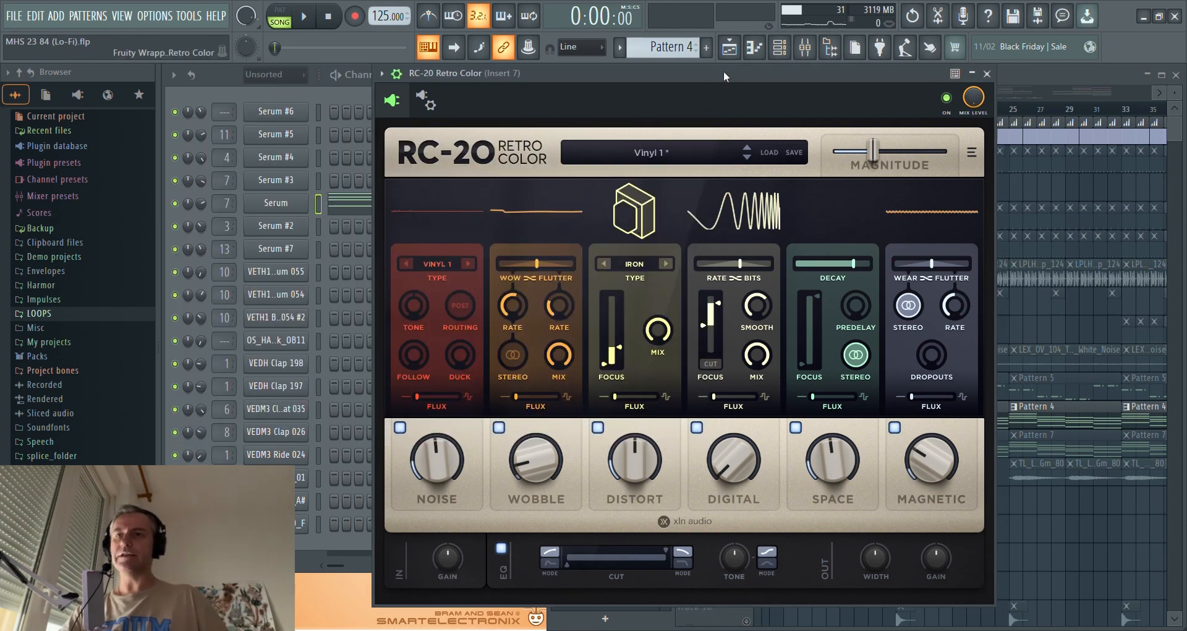
- Reposition the RC-20 Retro Color window and briefly play the song from the start
{"action": "left_click_drag", "start_coordinate": [702, 69], "coordinate": [785, 65]}
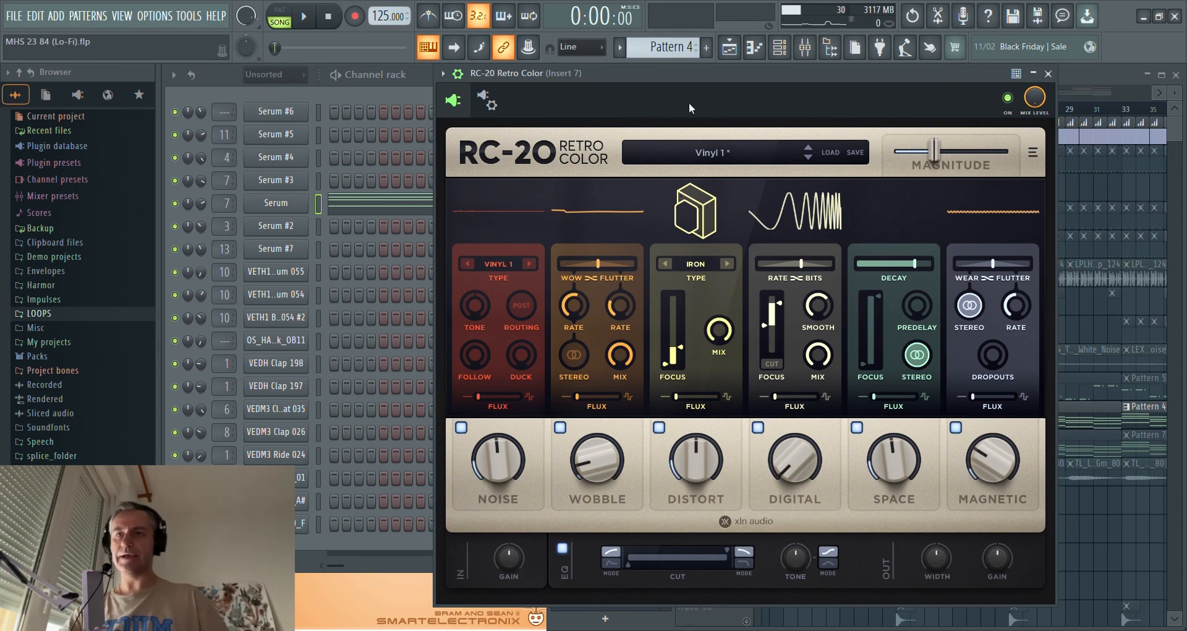
{"action": "left_click_drag", "start_coordinate": [688, 75], "coordinate": [676, 76]}
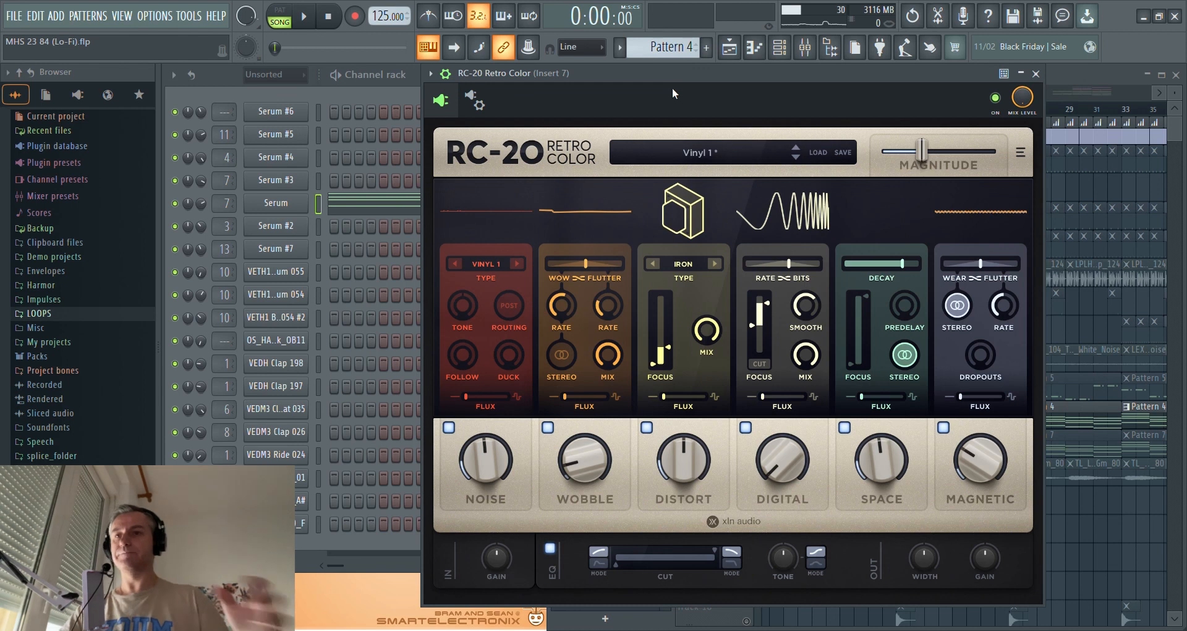
{"action": "key", "text": "space"}
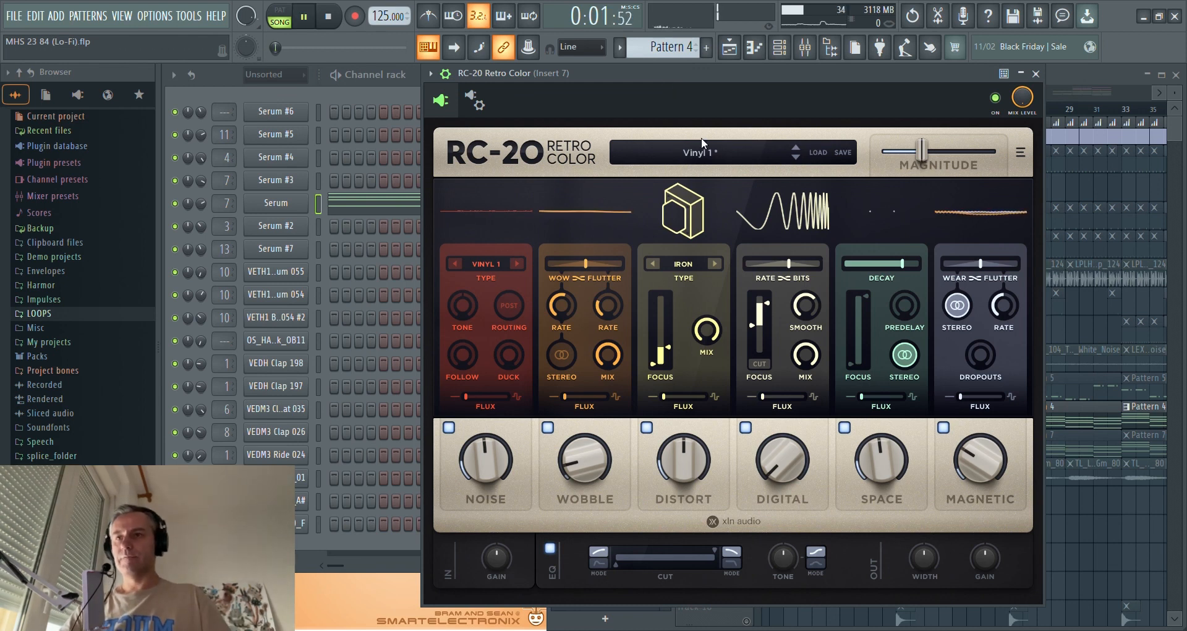
{"action": "left_click_drag", "start_coordinate": [859, 64], "coordinate": [768, 81]}
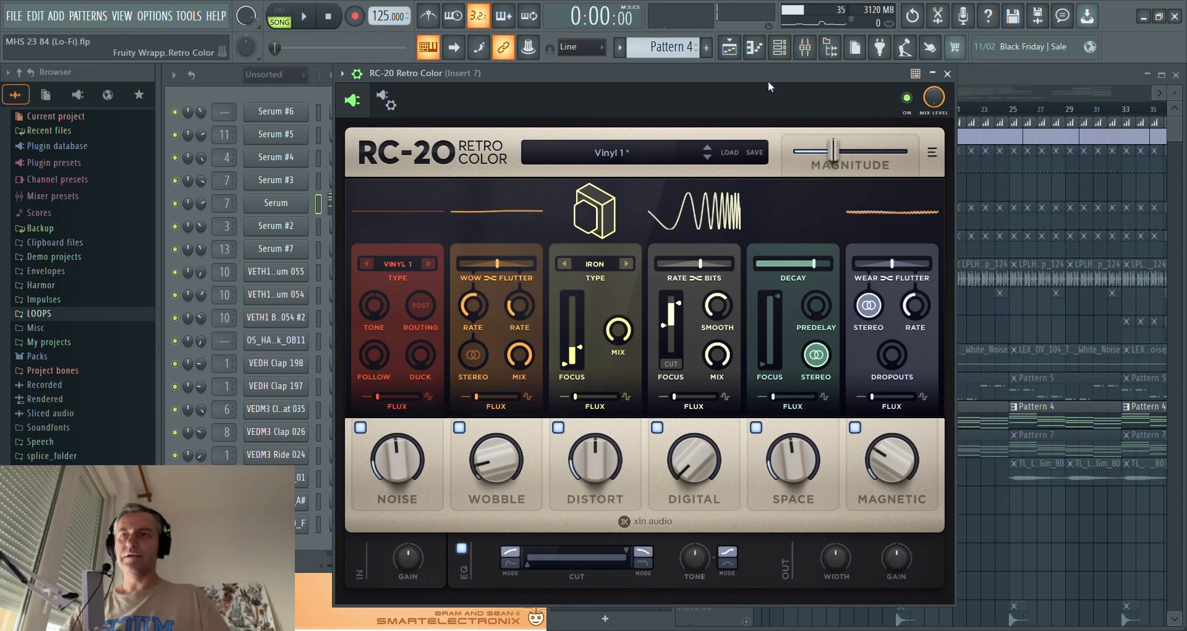
- Play from bar 9 while trying out the Noise amount in RC-20 Retro Color, and stop playback
{"action": "left_click", "coordinate": [968, 79]}
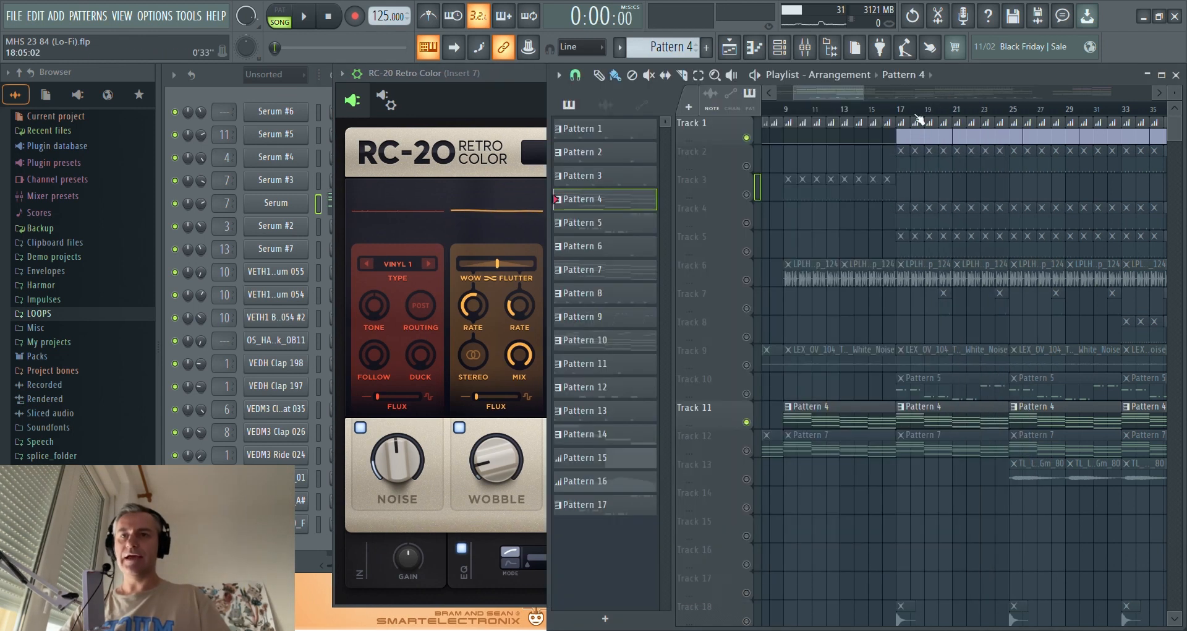
{"action": "left_click", "coordinate": [786, 115]}
{"action": "left_click", "coordinate": [443, 427]}
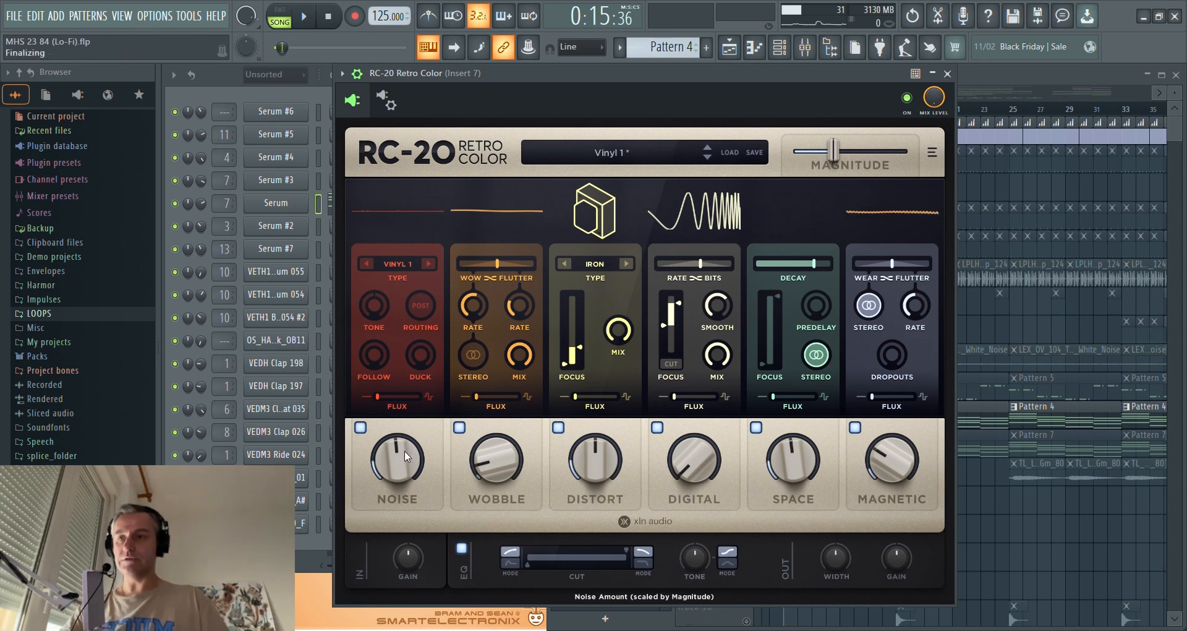
{"action": "key", "text": "space"}
{"action": "left_click_drag", "start_coordinate": [399, 451], "coordinate": [411, 566]}
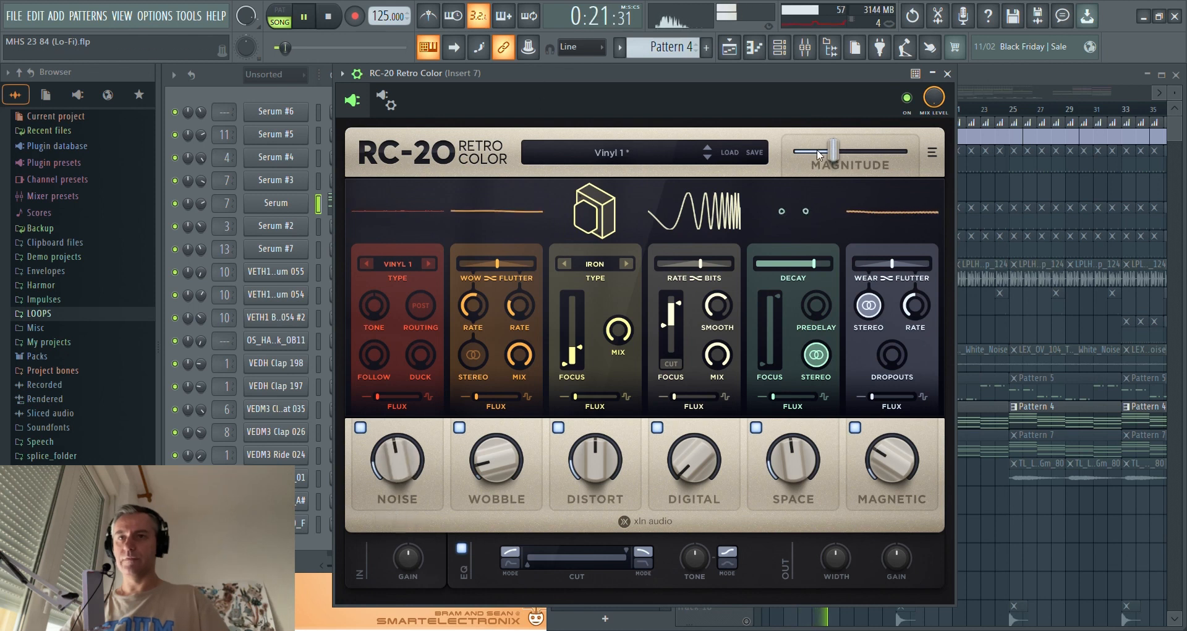
{"action": "key", "text": "space"}
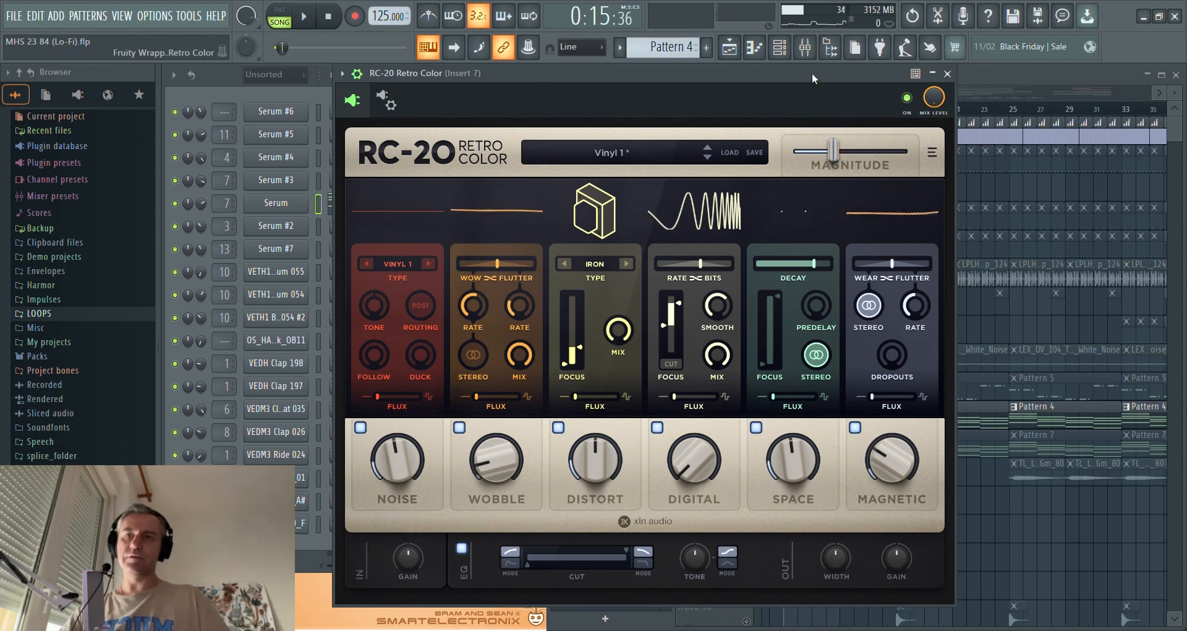
- Audition RC-20's Magnitude at 88% during playback, lower it to 31%, stop playback and close the effect
{"action": "left_click_drag", "start_coordinate": [811, 72], "coordinate": [789, 72]}
{"action": "key", "text": "space"}
{"action": "left_click_drag", "start_coordinate": [806, 151], "coordinate": [868, 154]}
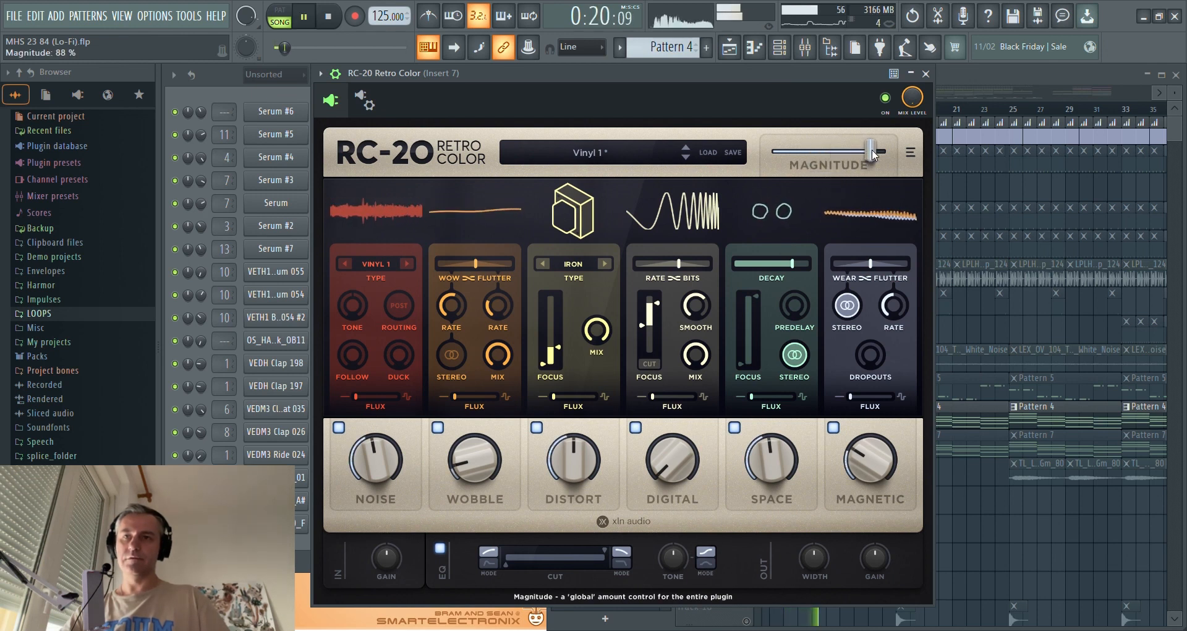
{"action": "left_click_drag", "start_coordinate": [872, 152], "coordinate": [810, 156]}
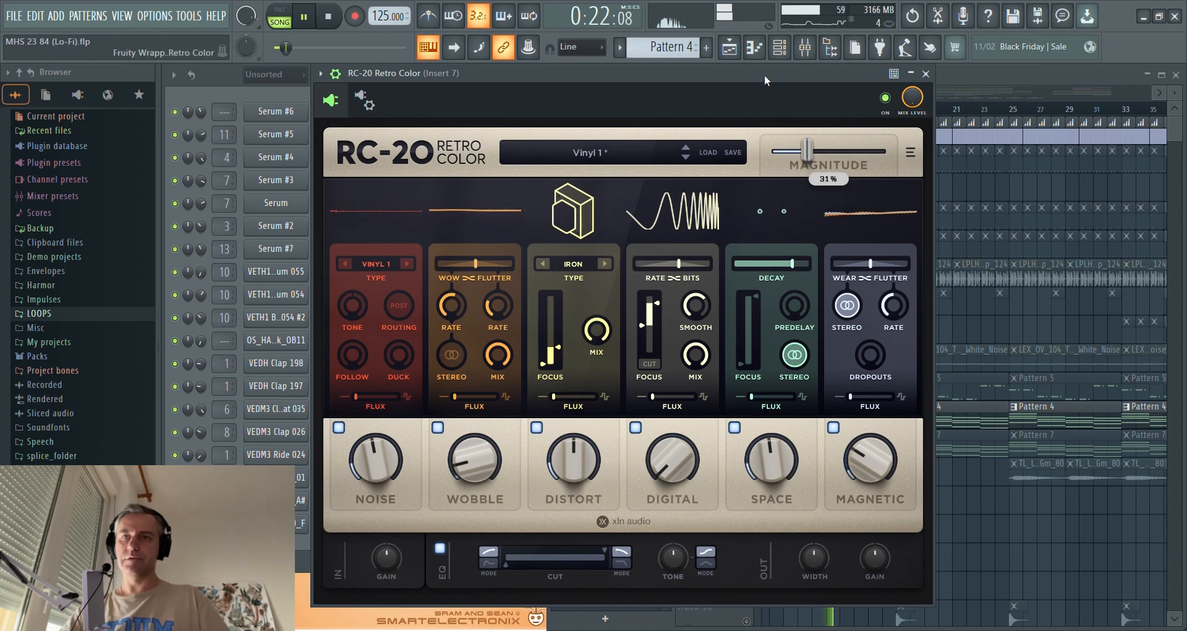
{"action": "key", "text": "space"}
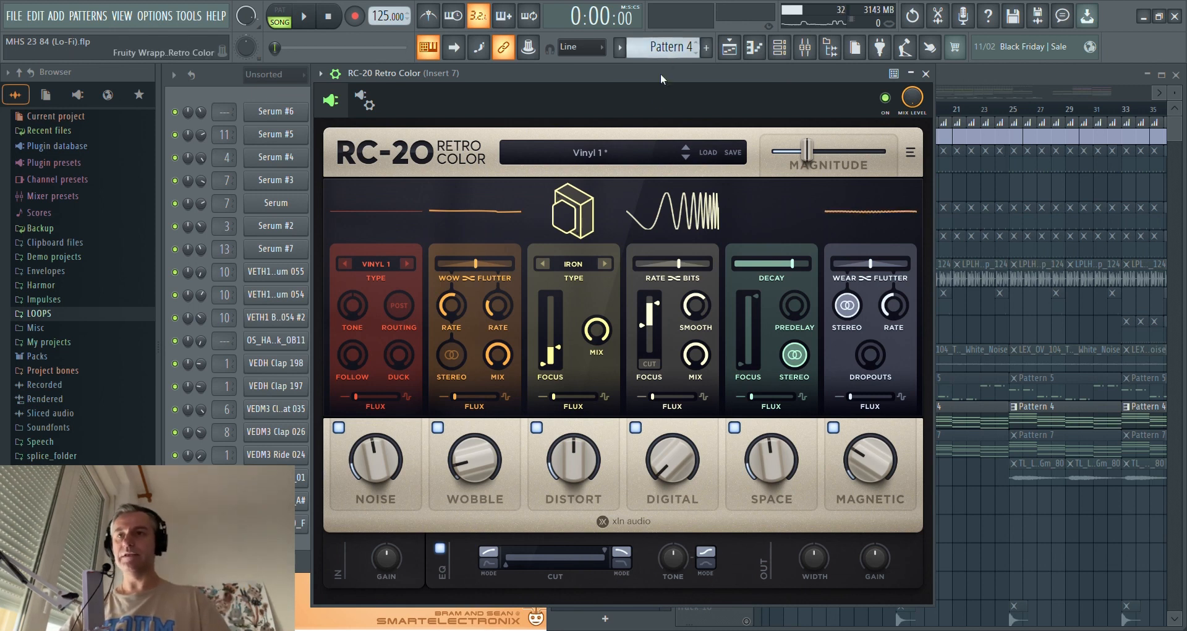
{"action": "key", "text": "Escape"}
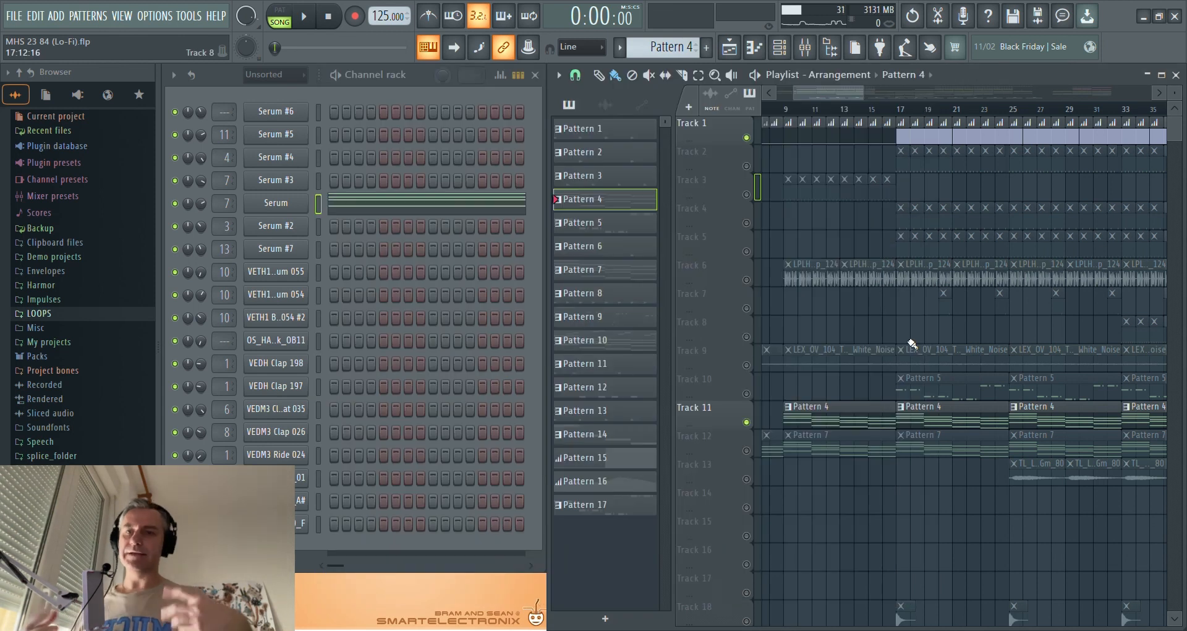
- Solo Track 12, place the playhead at bar 9, select Pattern 7 and start playback
{"action": "scroll", "coordinate": [888, 357], "scroll_direction": "down", "scroll_amount": 2}
{"action": "scroll", "coordinate": [853, 334], "scroll_direction": "up", "scroll_amount": 3}
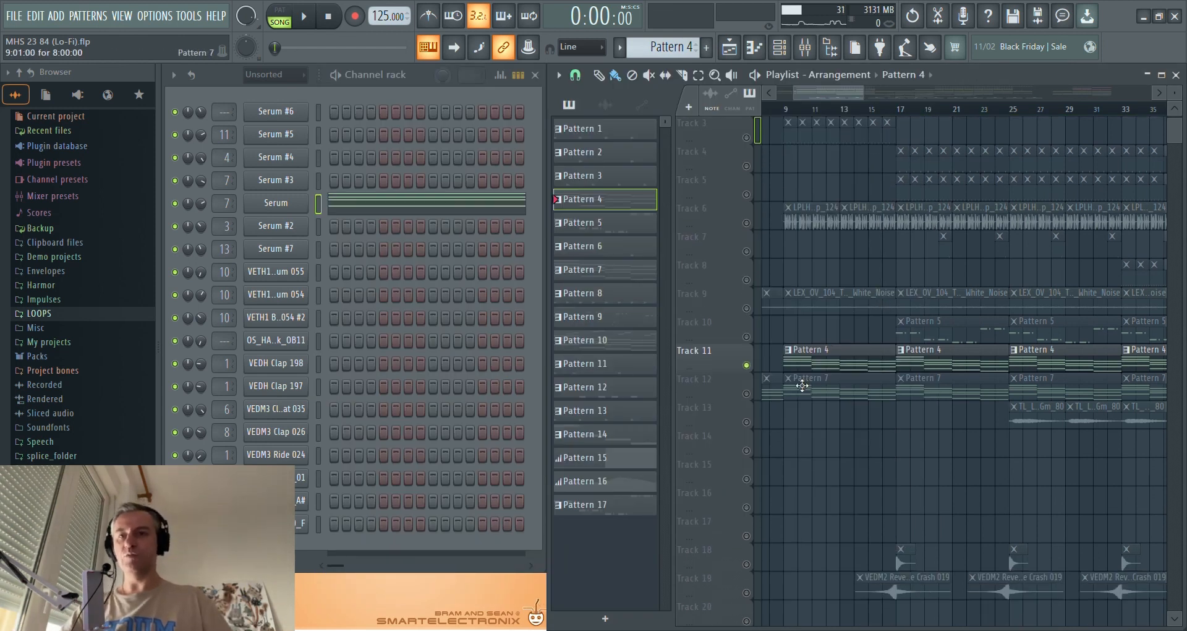
{"action": "left_click", "coordinate": [774, 113]}
{"action": "scroll", "coordinate": [814, 311], "scroll_direction": "down", "scroll_amount": 2}
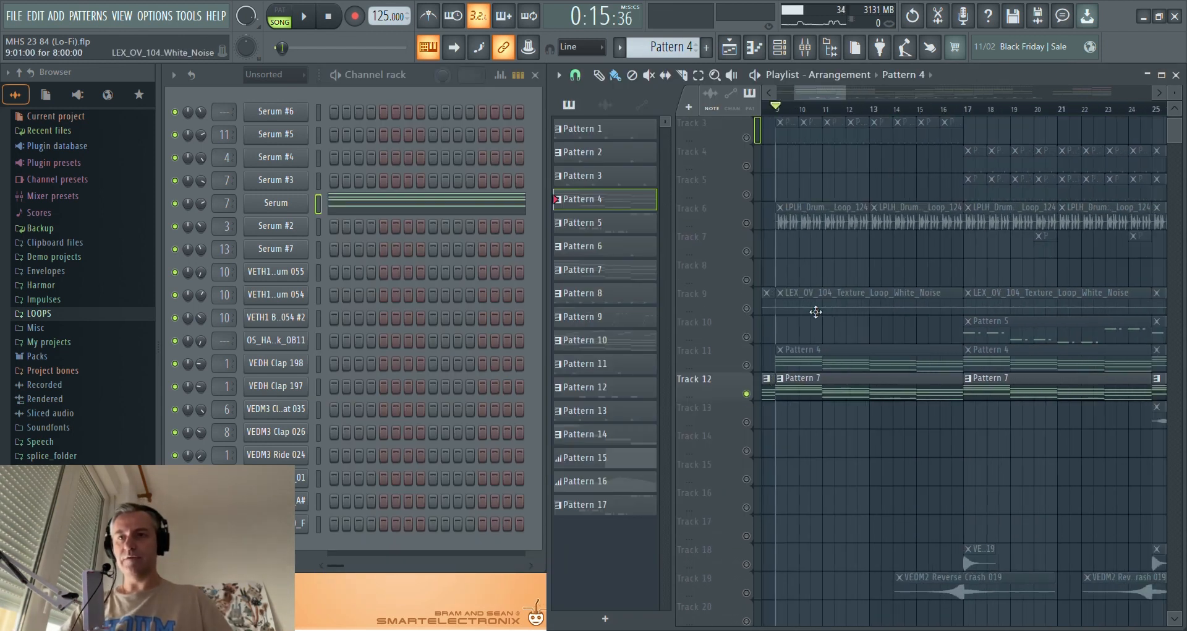
{"action": "double_click", "coordinate": [823, 392]}
{"action": "key", "text": "space"}
- Open the Serum #3 piano roll for Pattern 7, listen to the chords at bars 3, 5 and 7, and stop playback
{"action": "left_click", "coordinate": [475, 183]}
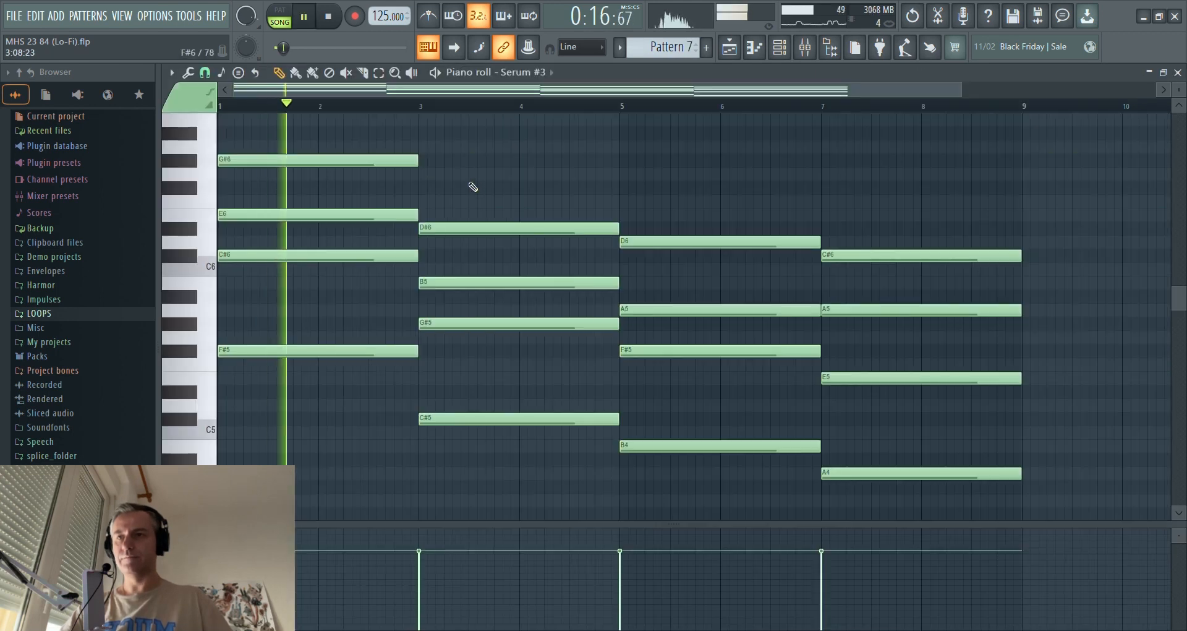
{"action": "left_click", "coordinate": [421, 107]}
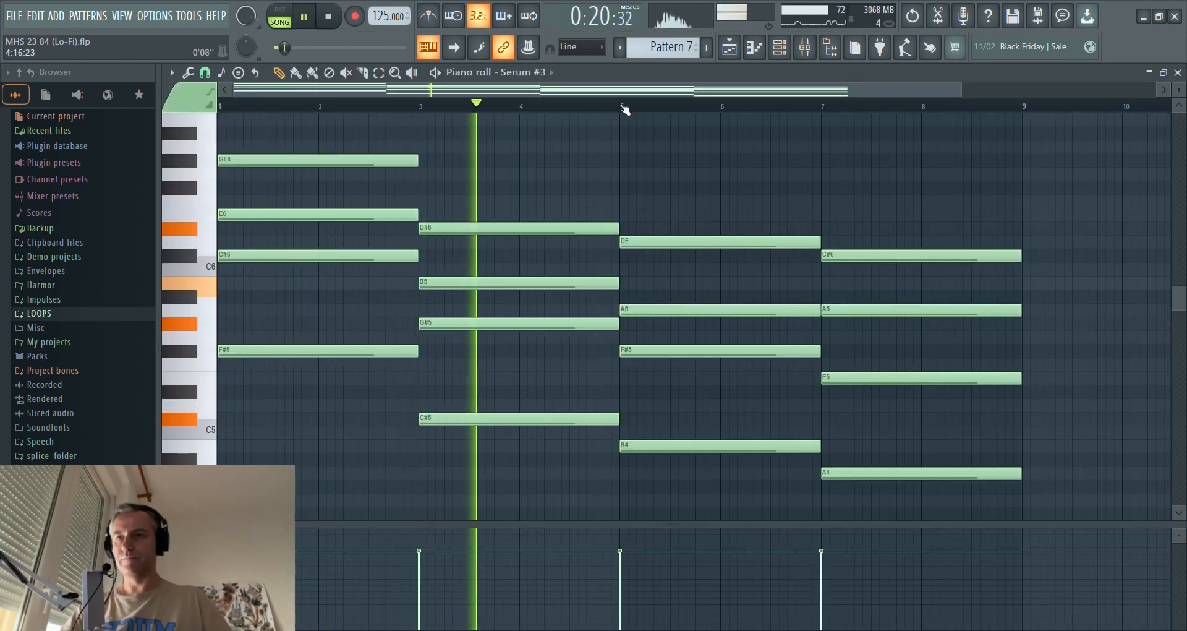
{"action": "left_click", "coordinate": [620, 107]}
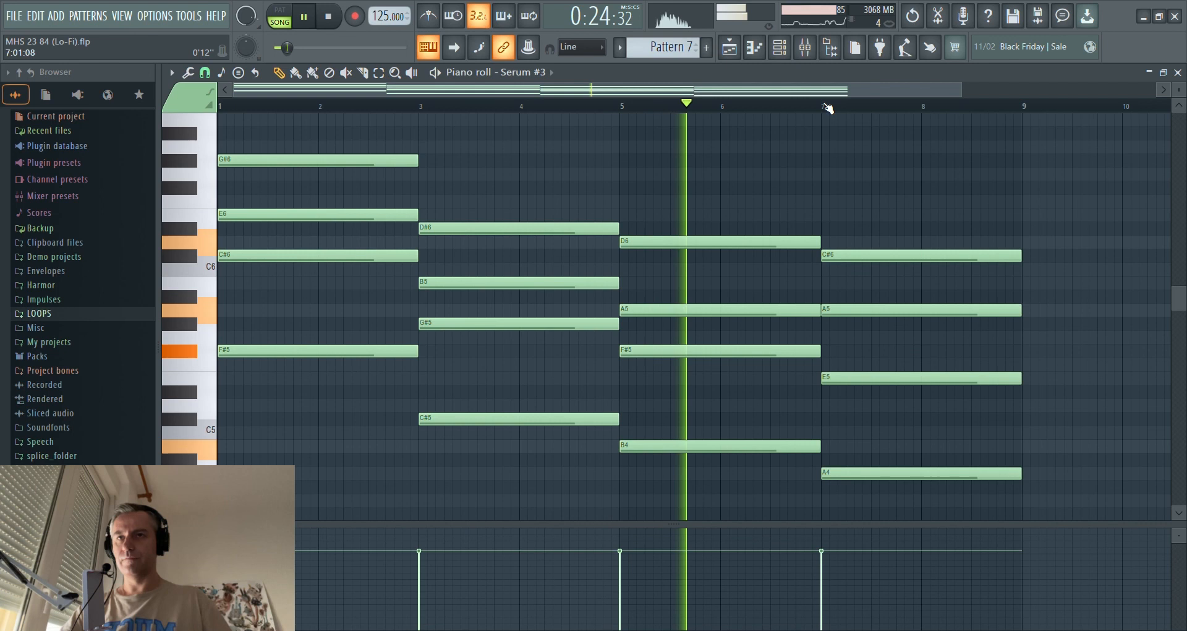
{"action": "left_click", "coordinate": [827, 107]}
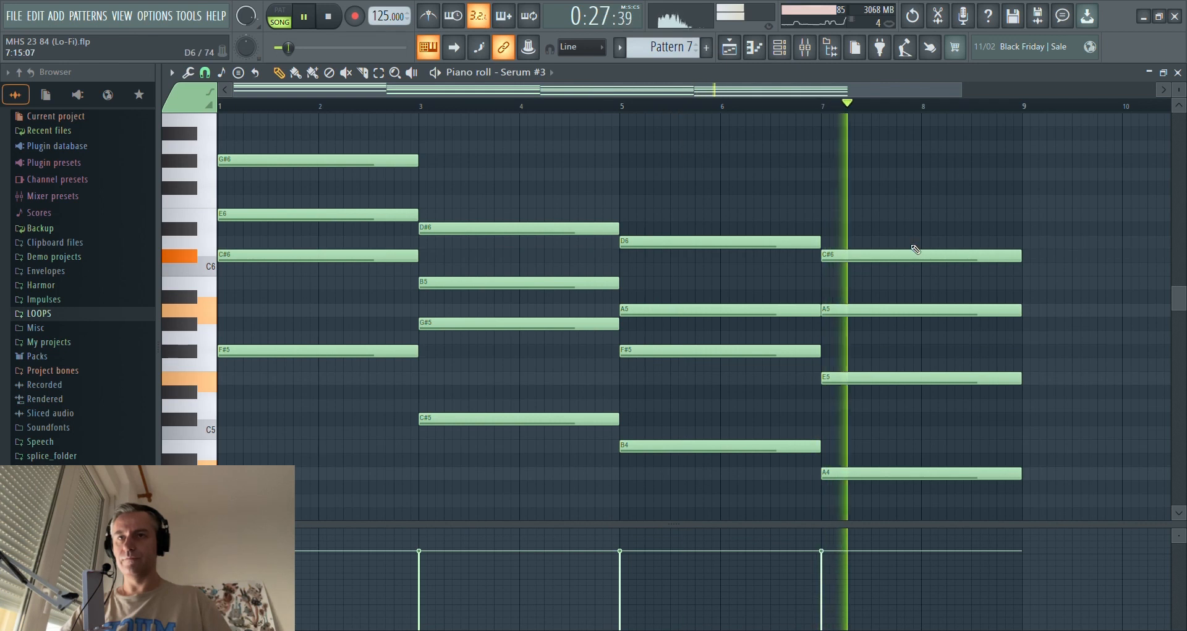
{"action": "left_click", "coordinate": [334, 24]}
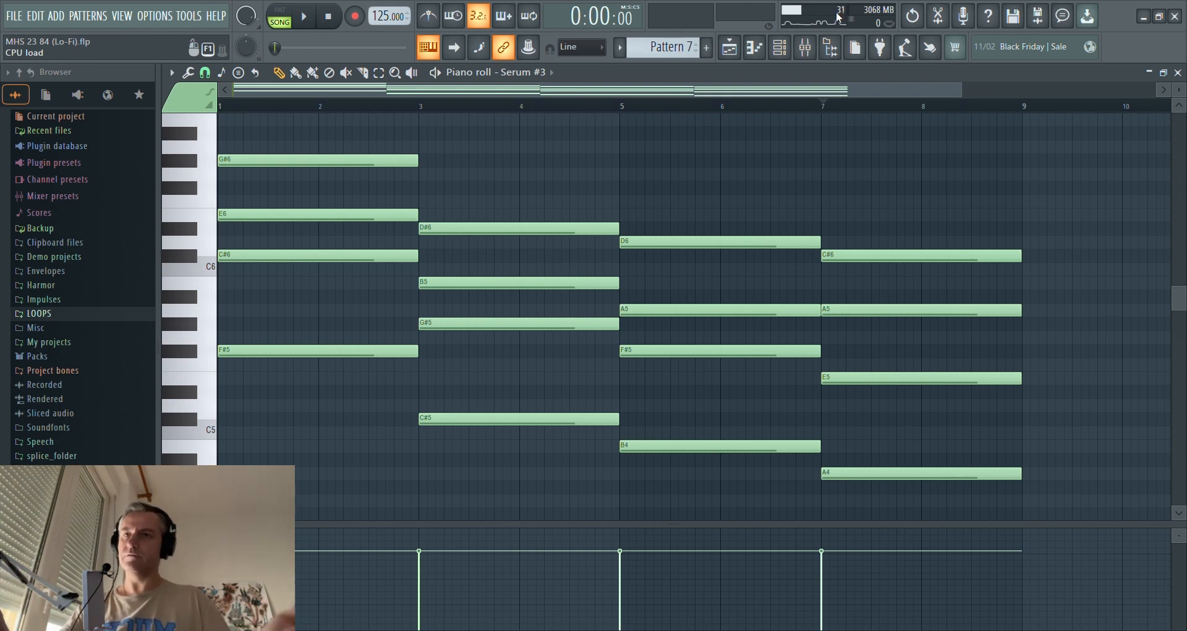
- Replay the Serum #3 chords, skip ahead through bars 5 and 7, stop playback and close the piano roll
{"action": "key", "text": "space"}
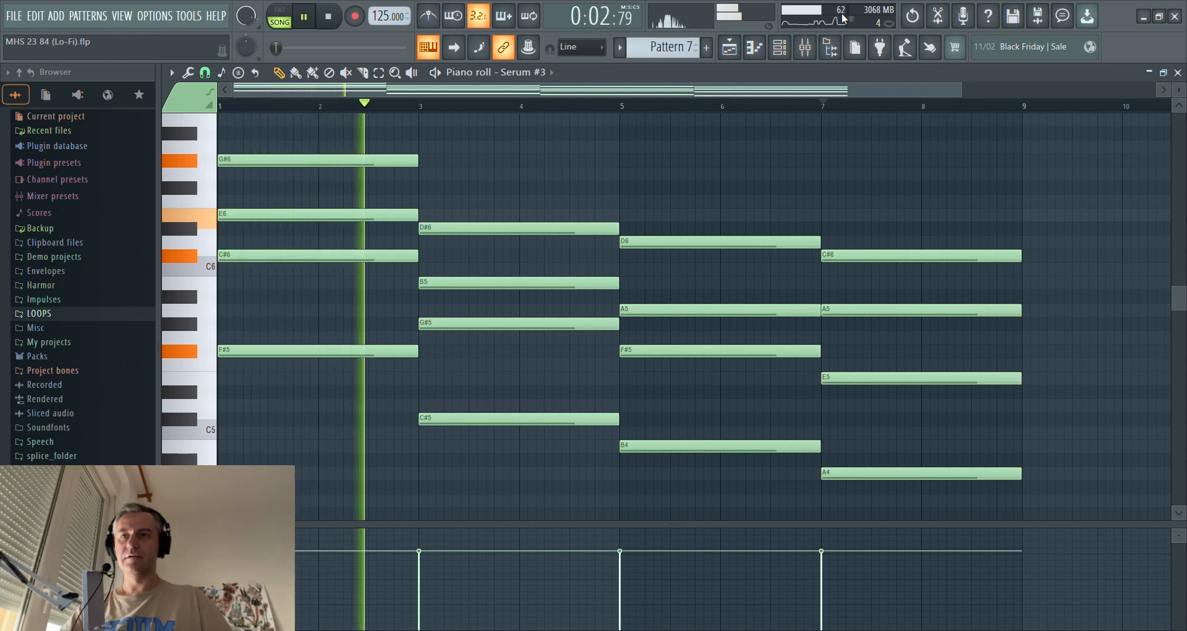
{"action": "left_click", "coordinate": [709, 106]}
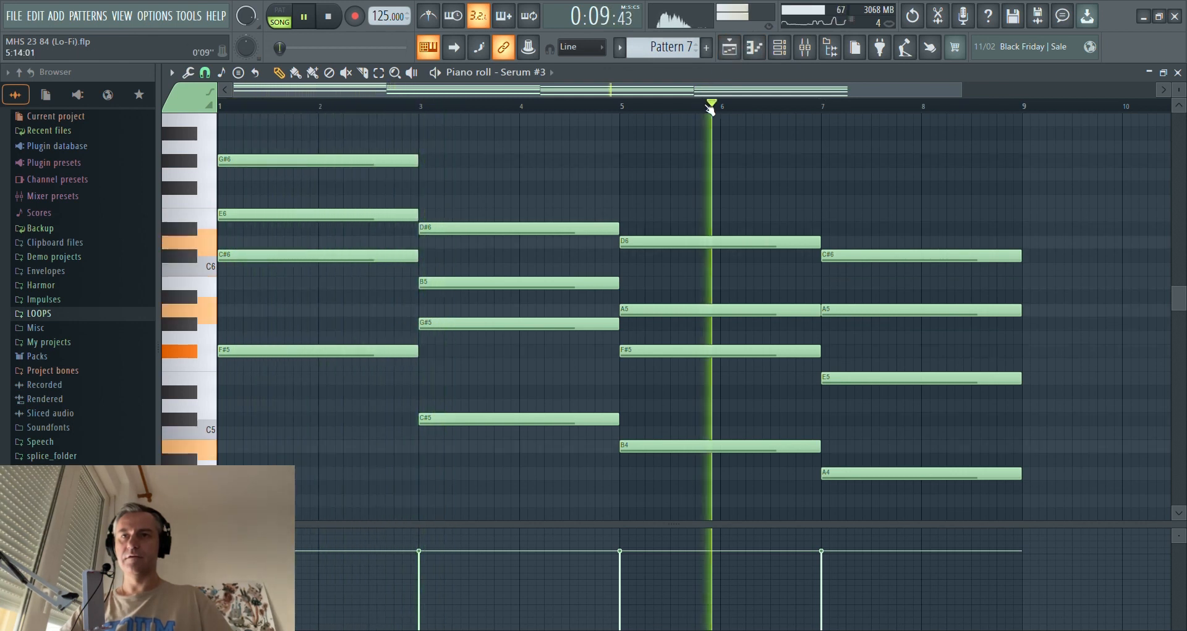
{"action": "left_click", "coordinate": [854, 109]}
{"action": "left_click", "coordinate": [330, 16]}
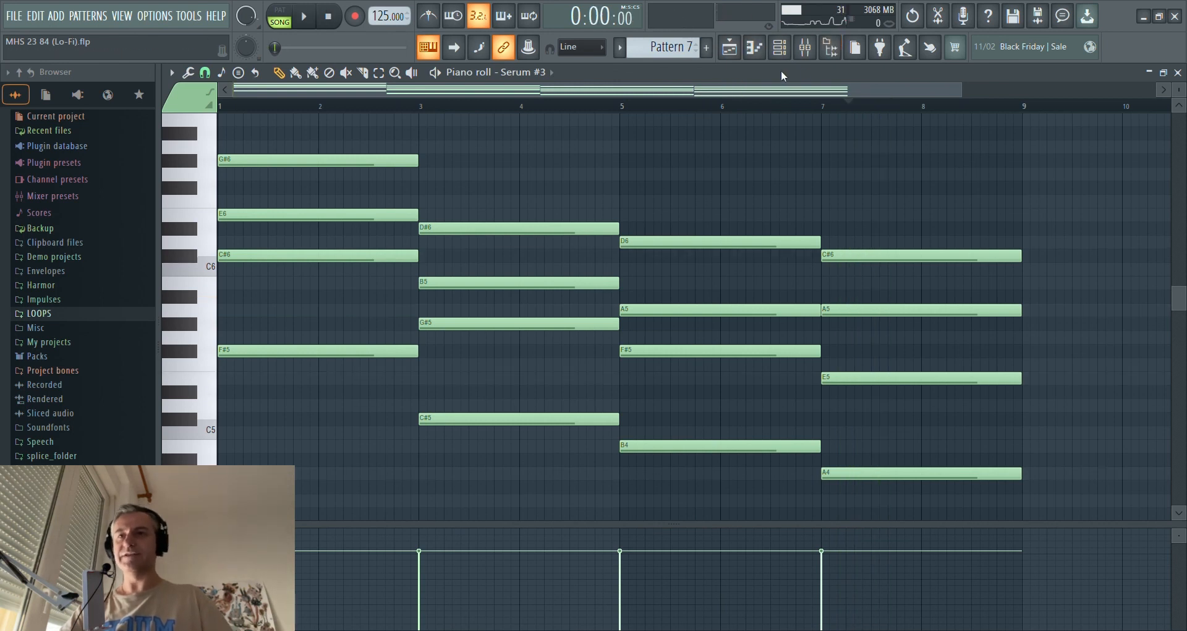
{"action": "key", "text": "Escape"}
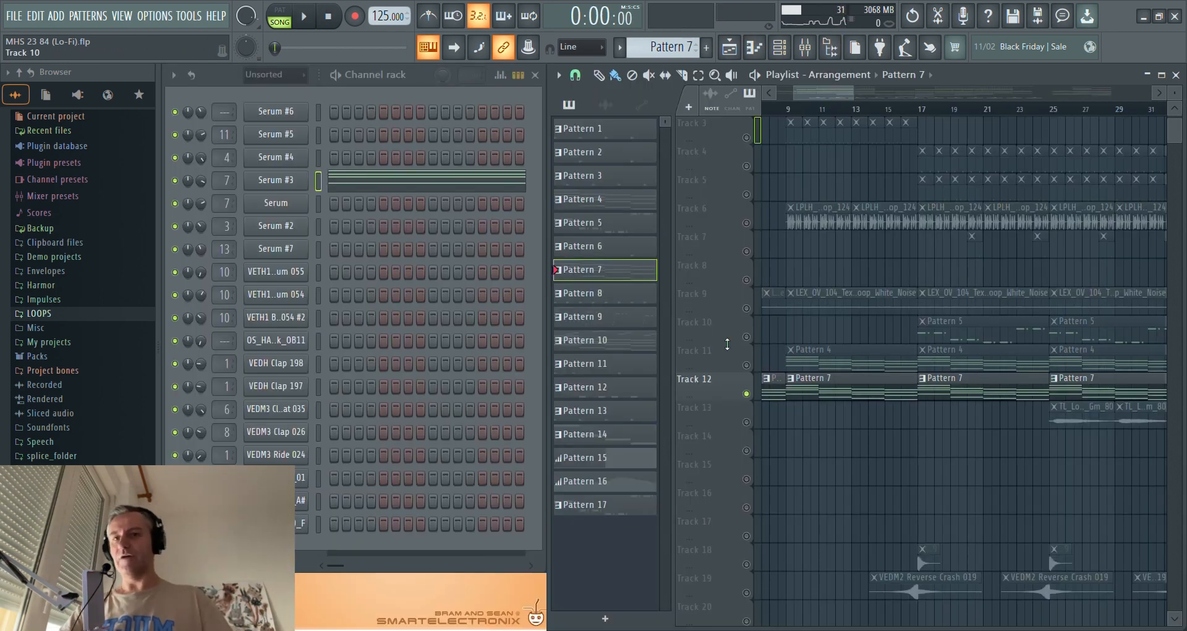
- Switch the solo from Track 12 to Track 13, select a vocal adlibs clip and start playback from bar 25
{"action": "scroll", "coordinate": [783, 411], "scroll_direction": "down", "scroll_amount": 3}
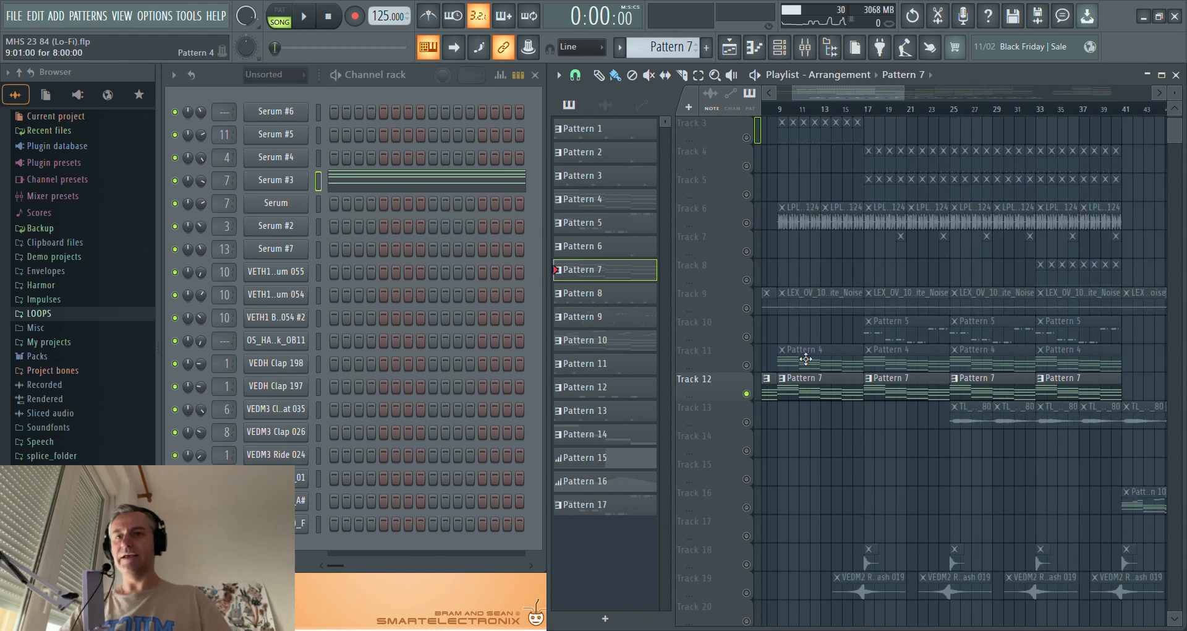
{"action": "left_click", "coordinate": [748, 394]}
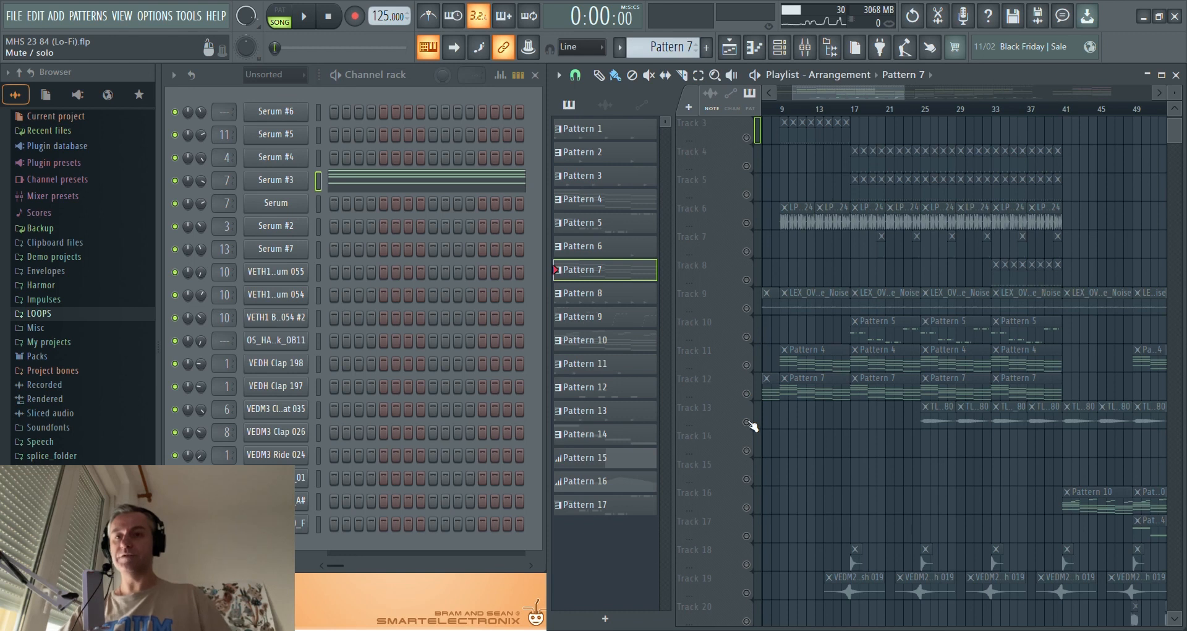
{"action": "left_click", "coordinate": [748, 423]}
{"action": "scroll", "coordinate": [1033, 426], "scroll_direction": "up", "scroll_amount": 3}
{"action": "scroll", "coordinate": [804, 371], "scroll_direction": "up", "scroll_amount": 3}
{"action": "scroll", "coordinate": [796, 334], "scroll_direction": "down", "scroll_amount": 2}
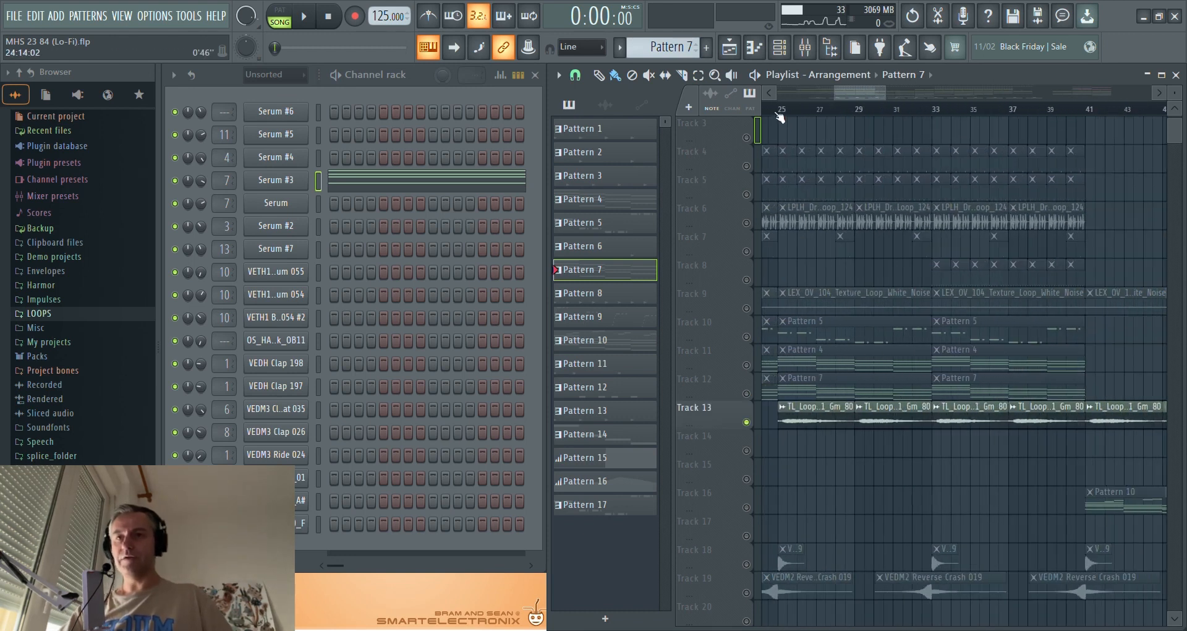
{"action": "scroll", "coordinate": [803, 462], "scroll_direction": "down", "scroll_amount": 3}
{"action": "left_click", "coordinate": [942, 420]}
{"action": "scroll", "coordinate": [942, 313], "scroll_direction": "down", "scroll_amount": 3}
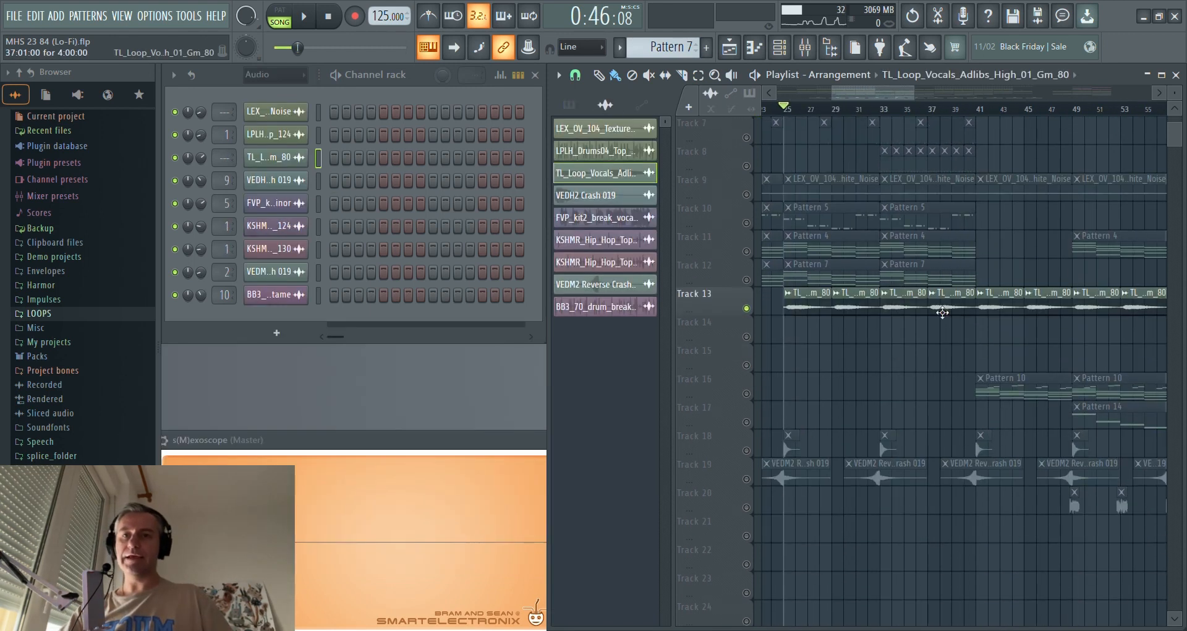
{"action": "key", "text": "space"}
- Inspect the TL_Loop_Vocals_Adlibs_High_01_Gm_80 sample settings during playback, close them and stop playback
{"action": "double_click", "coordinate": [830, 309]}
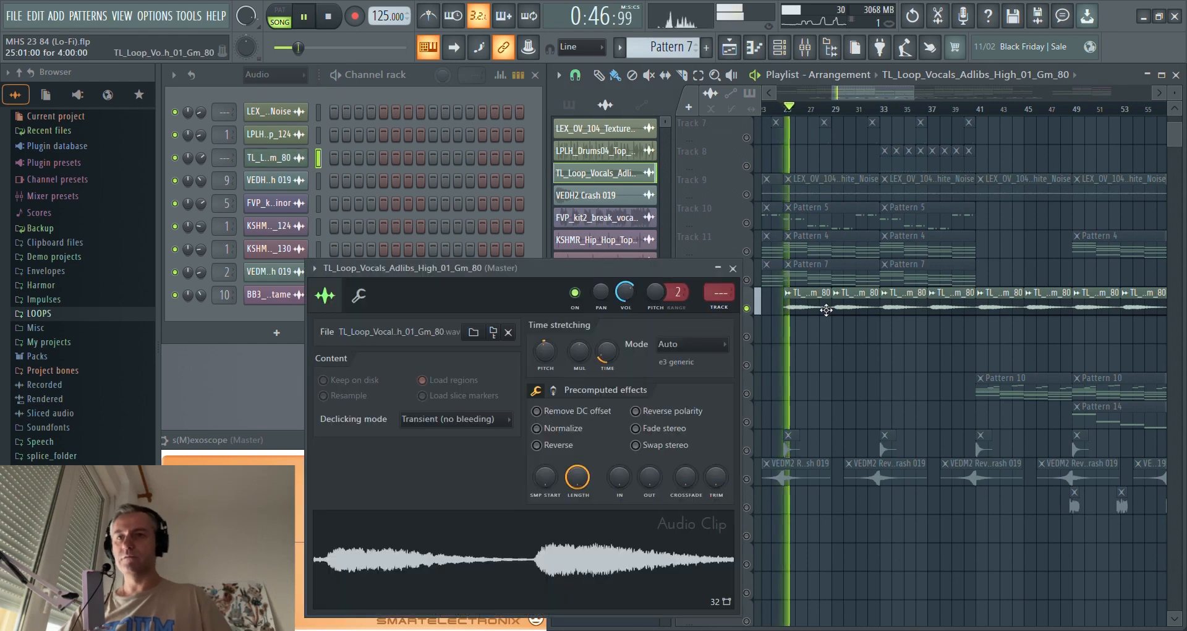
{"action": "left_click_drag", "start_coordinate": [654, 272], "coordinate": [600, 176]}
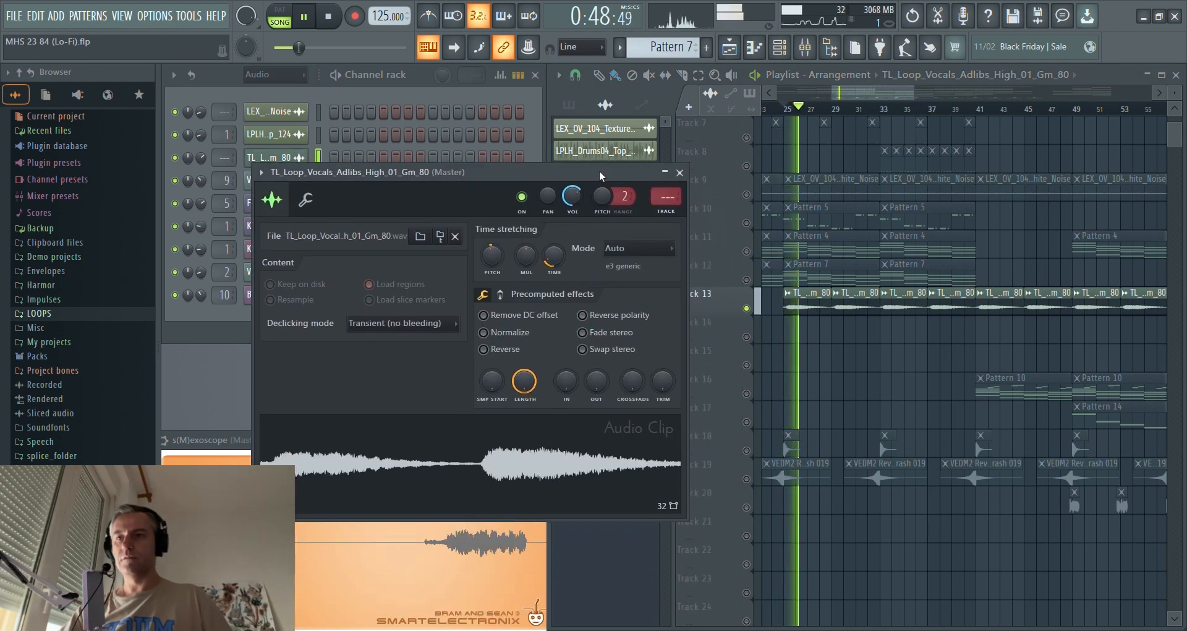
{"action": "left_click", "coordinate": [680, 173]}
{"action": "scroll", "coordinate": [853, 354], "scroll_direction": "up", "scroll_amount": 1}
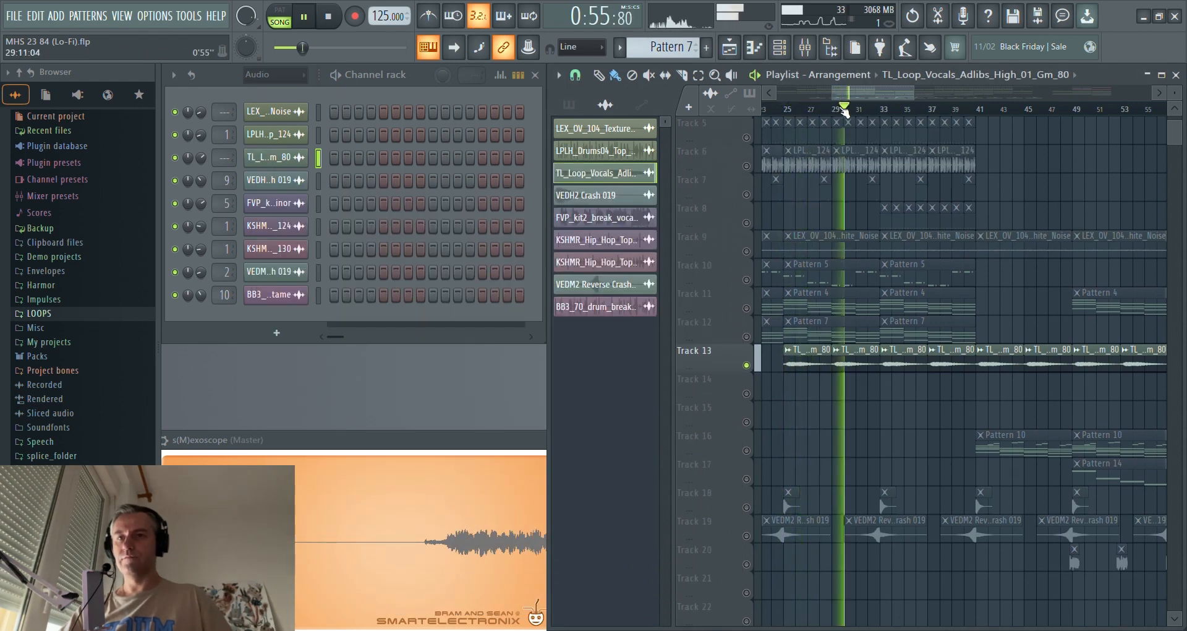
{"action": "scroll", "coordinate": [944, 386], "scroll_direction": "up", "scroll_amount": 1}
{"action": "scroll", "coordinate": [952, 386], "scroll_direction": "down", "scroll_amount": 5}
{"action": "key", "text": "space"}
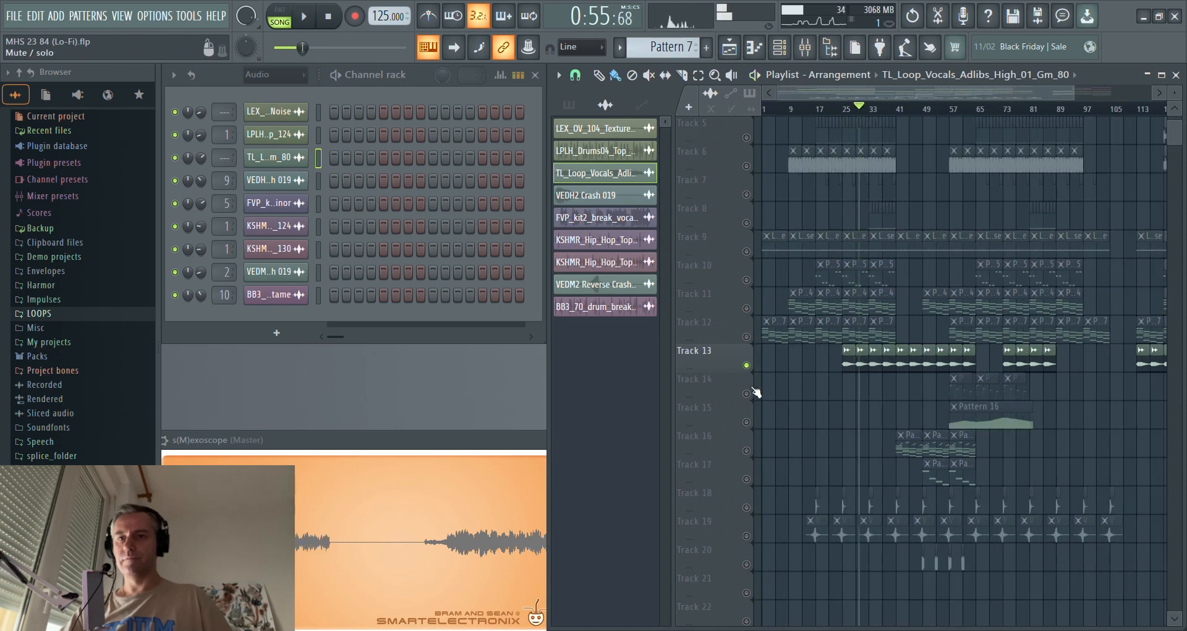
- Solo Track 14 together with Track 15, select Pattern 9 and start playback from bar 57
{"action": "right_click", "coordinate": [746, 393]}
{"action": "scroll", "coordinate": [983, 402], "scroll_direction": "up", "scroll_amount": 5}
{"action": "left_click", "coordinate": [746, 422]}
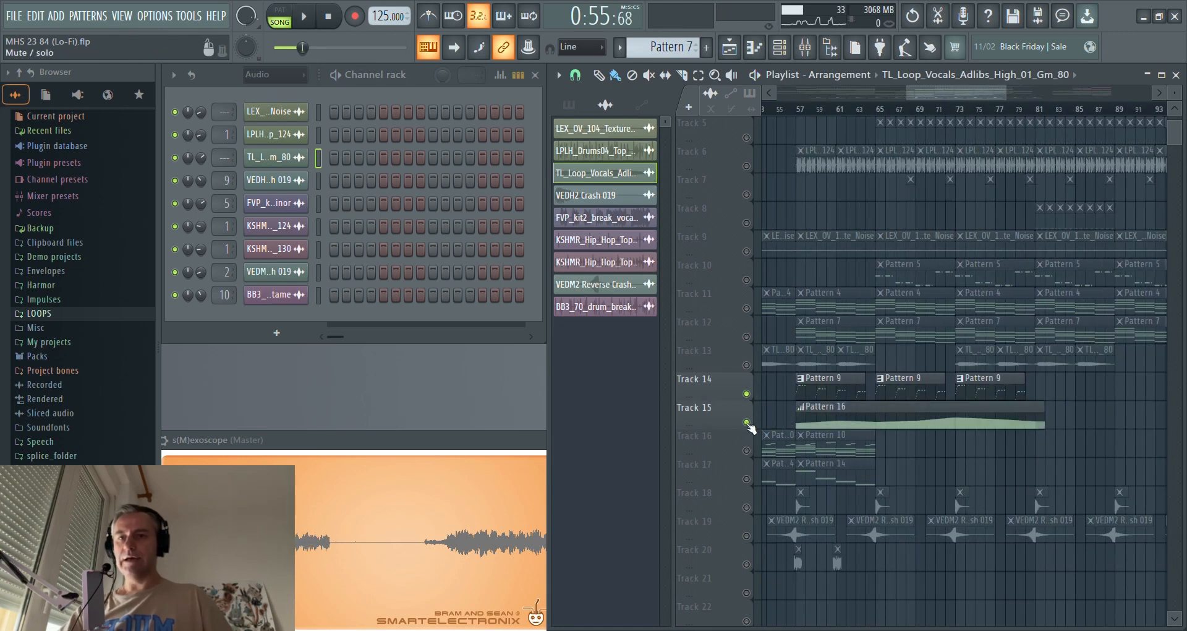
{"action": "scroll", "coordinate": [822, 390], "scroll_direction": "up", "scroll_amount": 2}
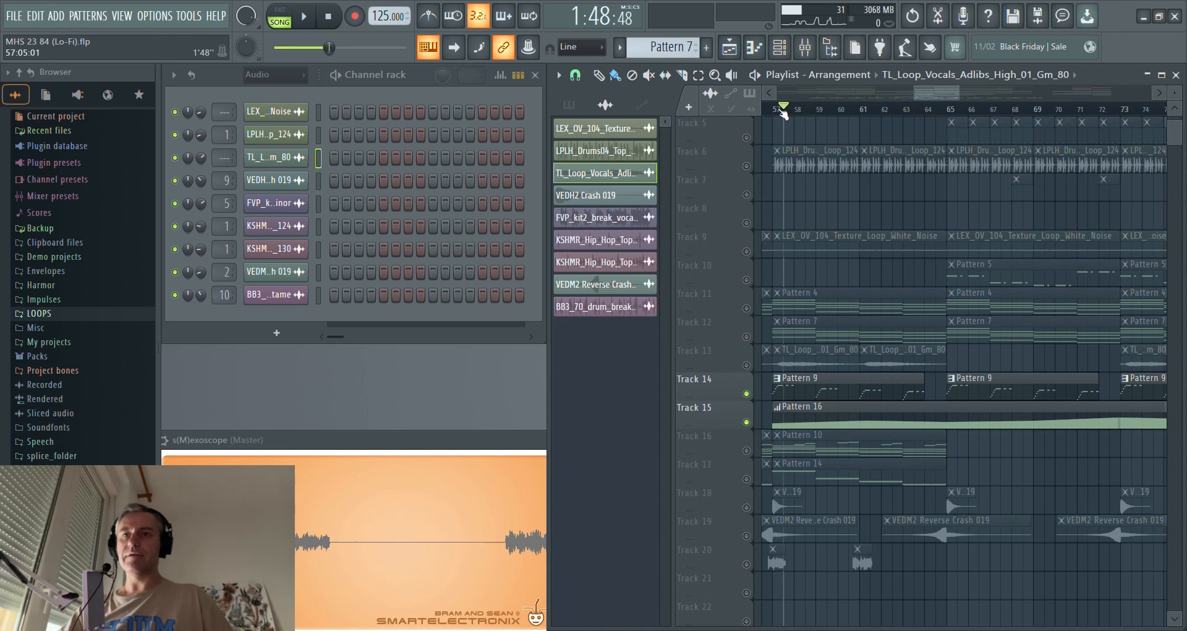
{"action": "scroll", "coordinate": [804, 204], "scroll_direction": "down", "scroll_amount": 4}
{"action": "left_click", "coordinate": [830, 278]}
{"action": "key", "text": "space"}
- Examine Pattern 9's arpeggio in the Serum #4 piano roll during playback, skip to bar 7, close it and stop playback
{"action": "left_click", "coordinate": [434, 158]}
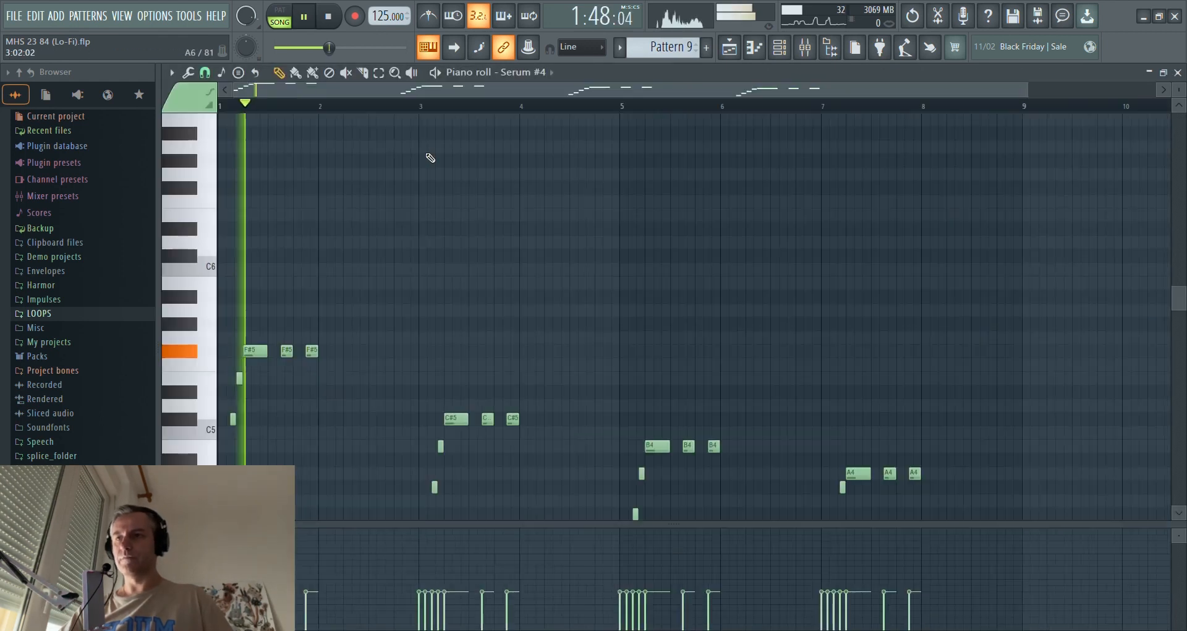
{"action": "scroll", "coordinate": [371, 266], "scroll_direction": "down", "scroll_amount": 3}
{"action": "scroll", "coordinate": [260, 345], "scroll_direction": "up", "scroll_amount": 2}
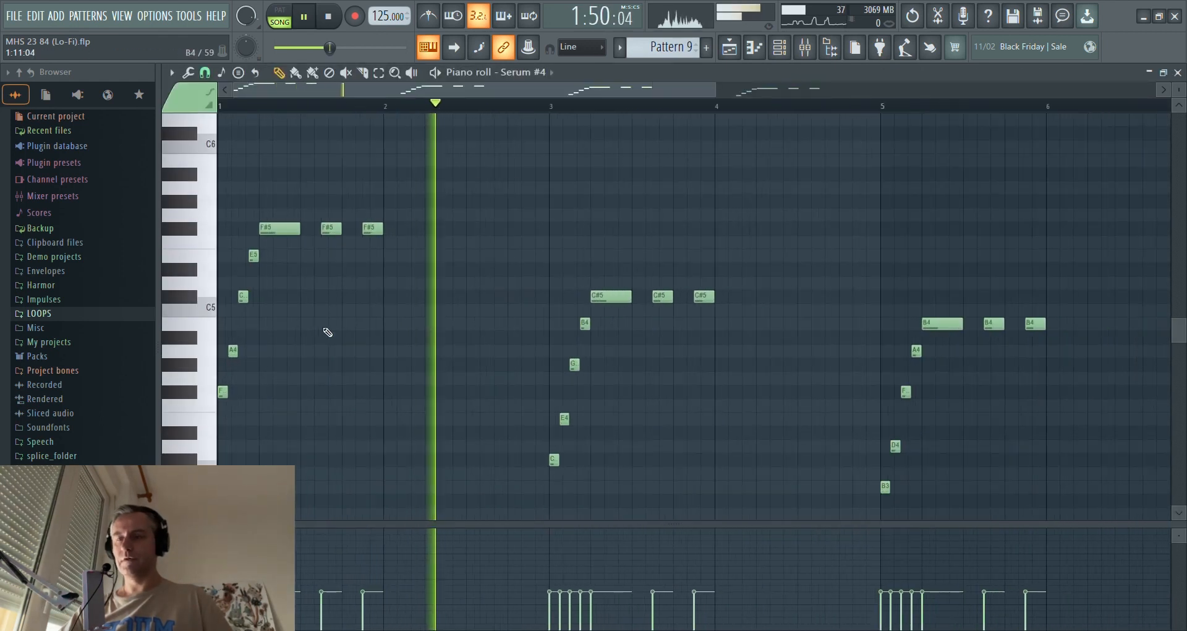
{"action": "scroll", "coordinate": [424, 313], "scroll_direction": "down", "scroll_amount": 2}
{"action": "scroll", "coordinate": [490, 310], "scroll_direction": "down", "scroll_amount": 1}
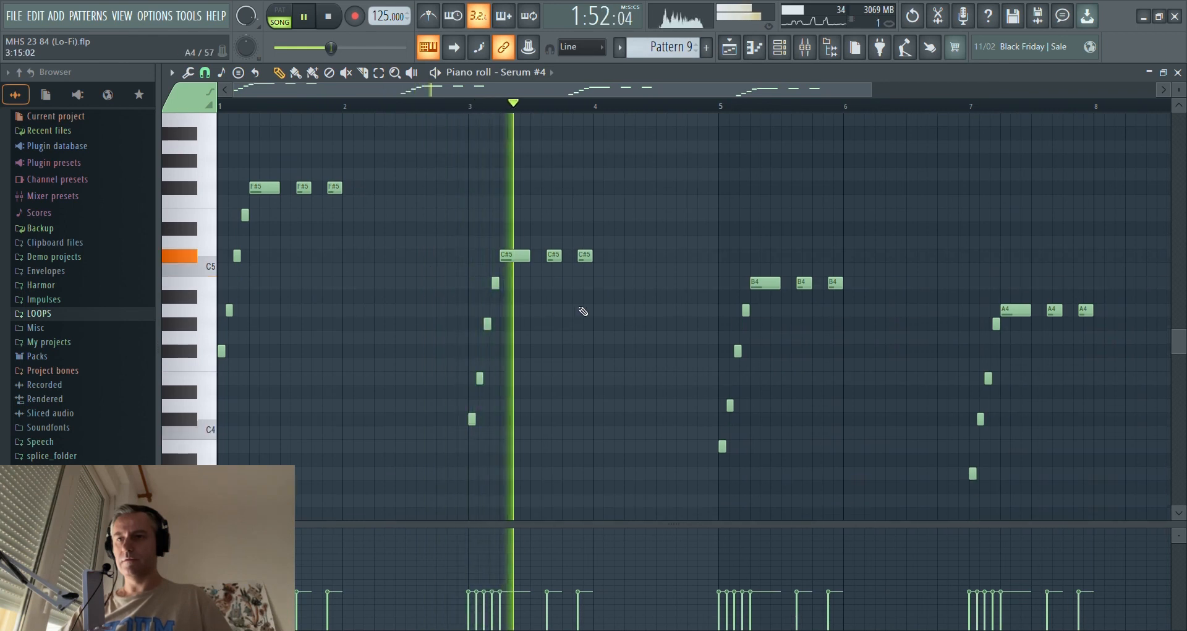
{"action": "scroll", "coordinate": [502, 300], "scroll_direction": "up", "scroll_amount": 2}
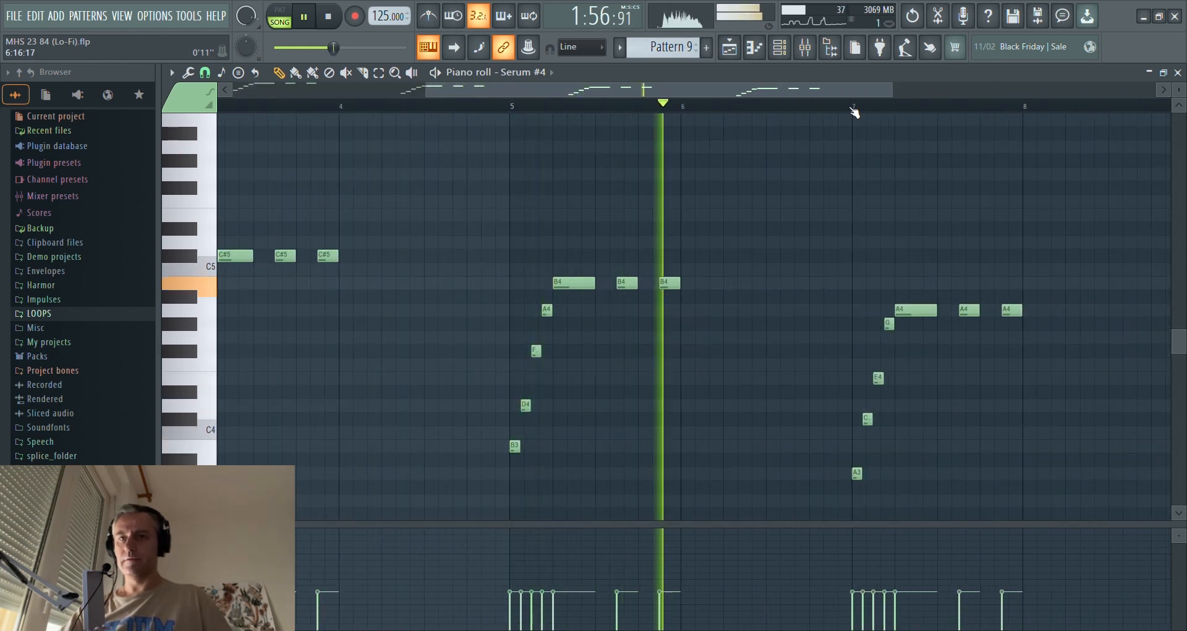
{"action": "left_click", "coordinate": [855, 108]}
{"action": "key", "text": "Escape"}
{"action": "scroll", "coordinate": [926, 317], "scroll_direction": "down", "scroll_amount": 3}
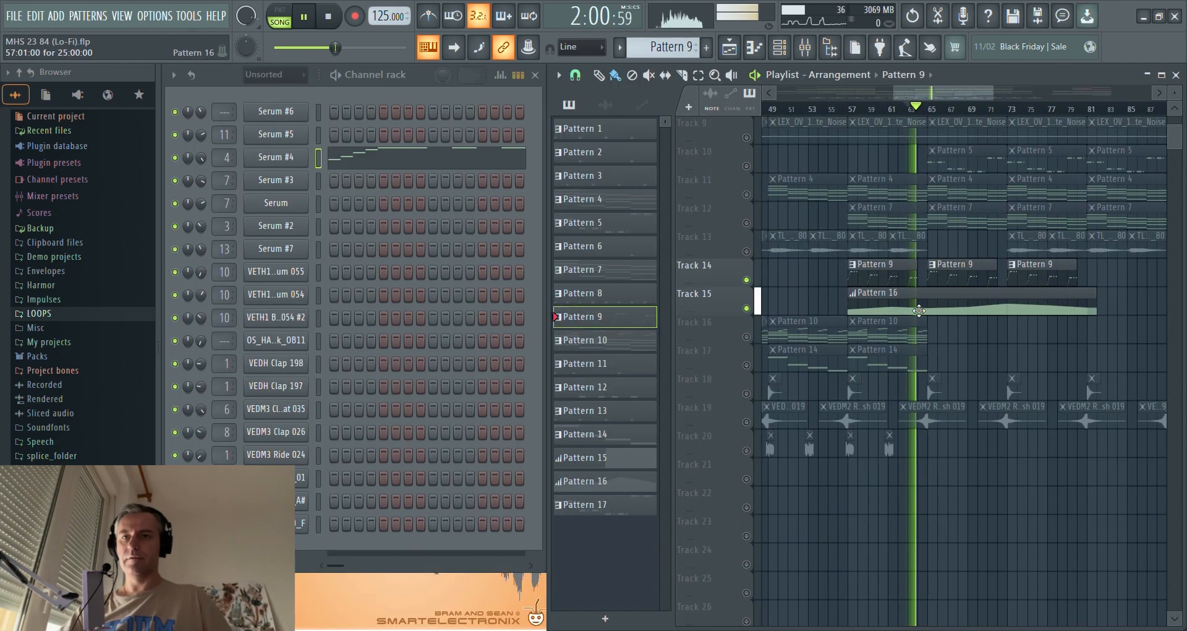
{"action": "left_click", "coordinate": [327, 19]}
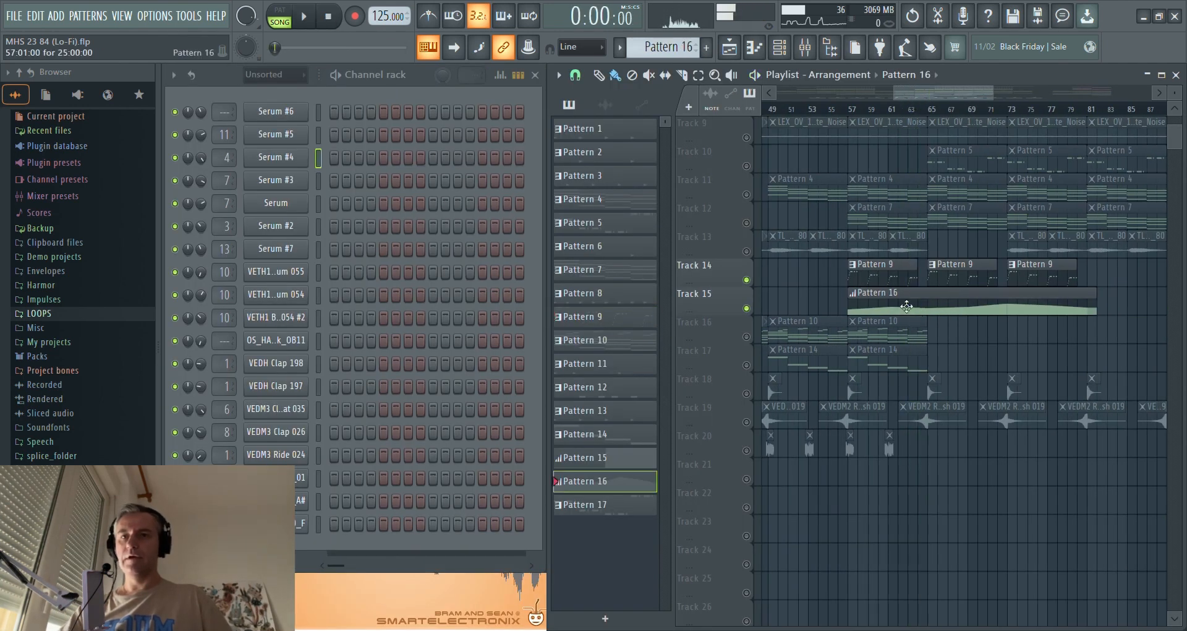
- Inspect Pattern 16's filter cutoff automation for Serum #4, close it and examine how it spans the Pattern 9 clips
{"action": "double_click", "coordinate": [901, 307]}
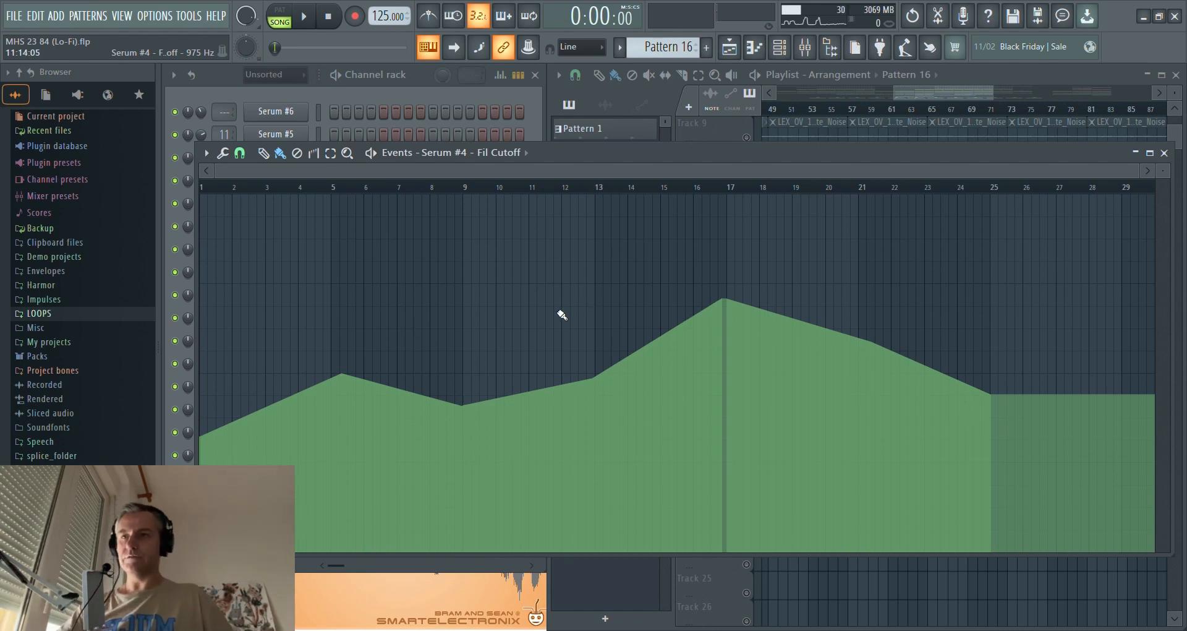
{"action": "key", "text": "Escape"}
{"action": "scroll", "coordinate": [886, 276], "scroll_direction": "up", "scroll_amount": 4}
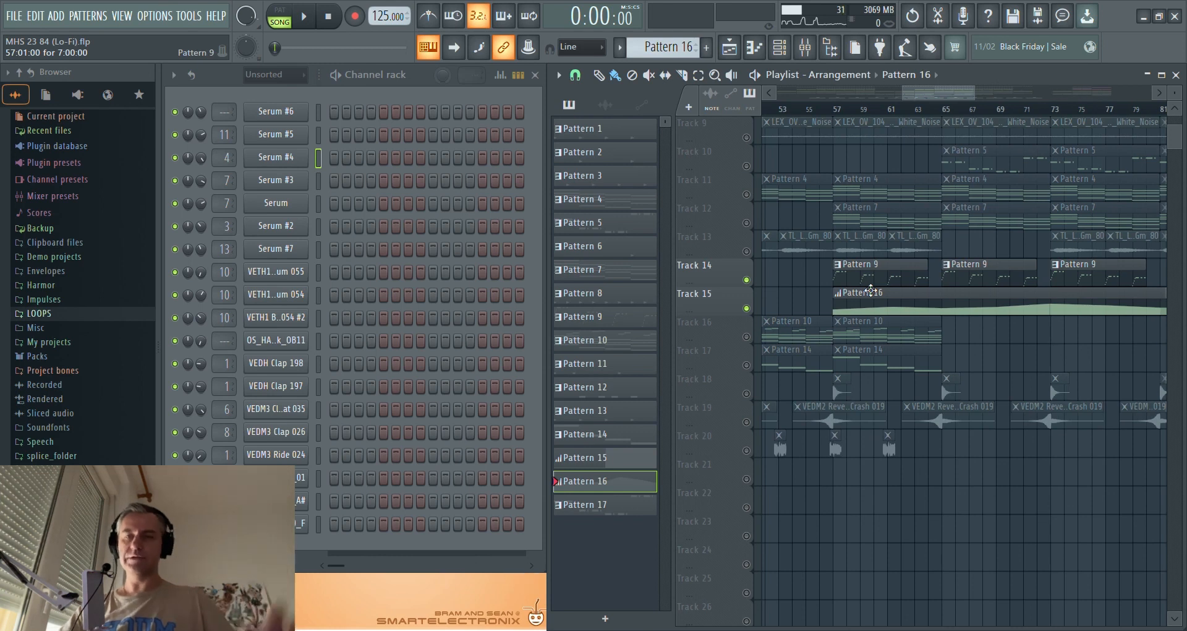
{"action": "scroll", "coordinate": [1030, 271], "scroll_direction": "down", "scroll_amount": 4}
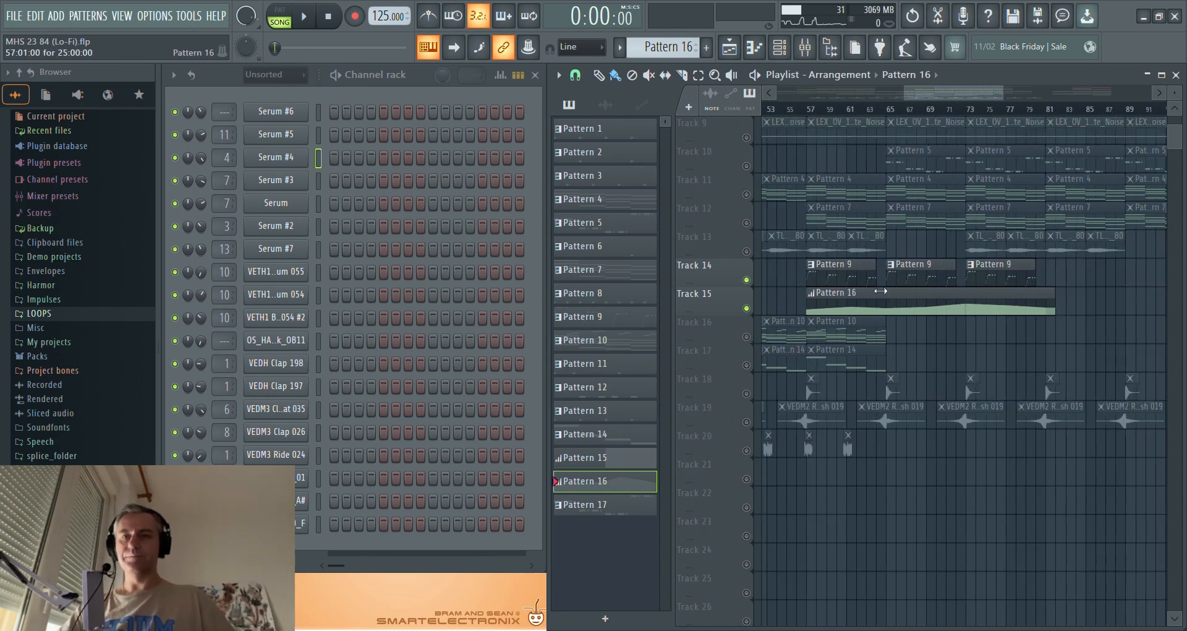
{"action": "scroll", "coordinate": [946, 283], "scroll_direction": "up", "scroll_amount": 5}
{"action": "scroll", "coordinate": [1010, 279], "scroll_direction": "down", "scroll_amount": 8}
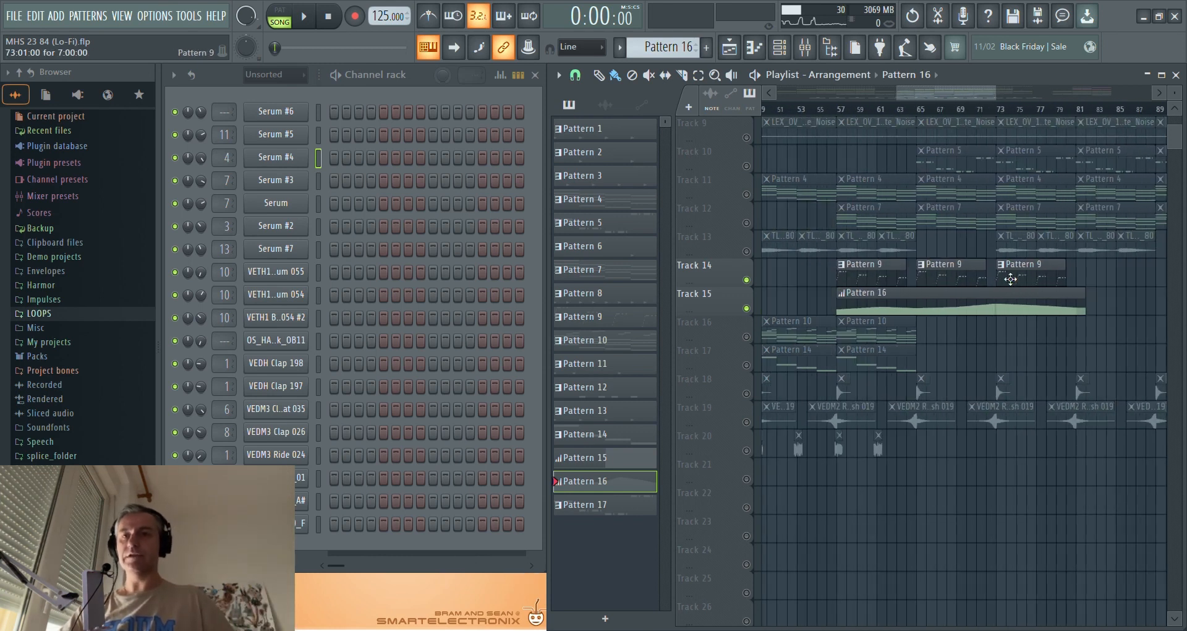
{"action": "scroll", "coordinate": [941, 343], "scroll_direction": "up", "scroll_amount": 6}
{"action": "scroll", "coordinate": [931, 338], "scroll_direction": "down", "scroll_amount": 2}
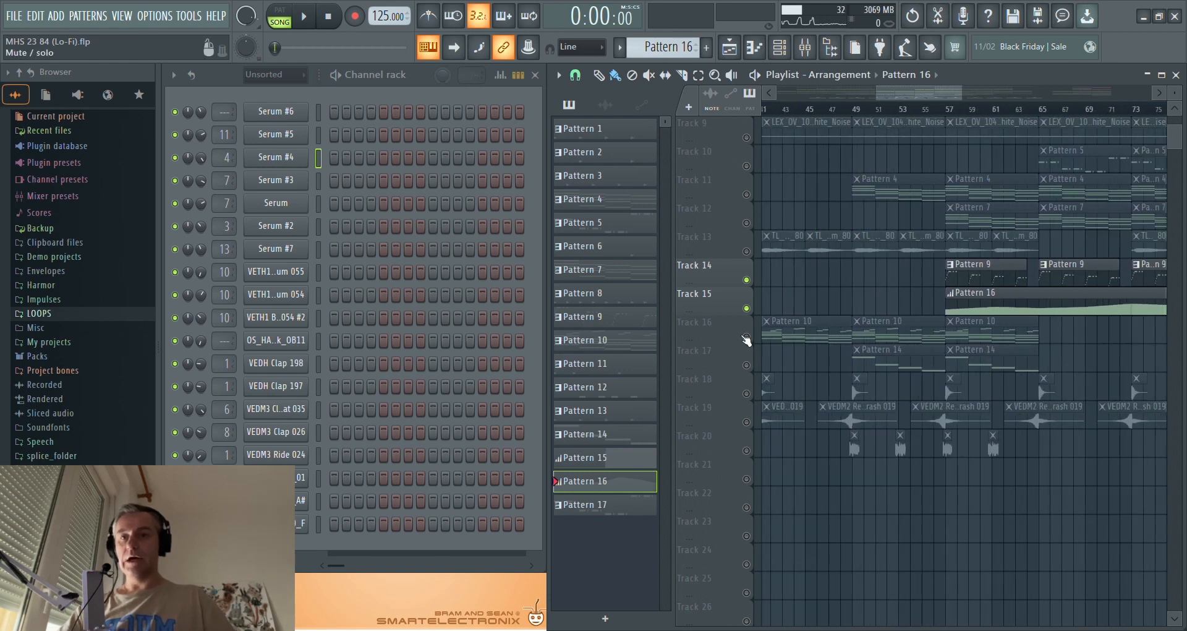
- Solo Track 16, place the playhead at bar 41, select Pattern 10 and start playback
{"action": "right_click", "coordinate": [747, 338]}
{"action": "scroll", "coordinate": [984, 309], "scroll_direction": "down", "scroll_amount": 4}
{"action": "scroll", "coordinate": [890, 284], "scroll_direction": "up", "scroll_amount": 6}
{"action": "scroll", "coordinate": [843, 262], "scroll_direction": "down", "scroll_amount": 1}
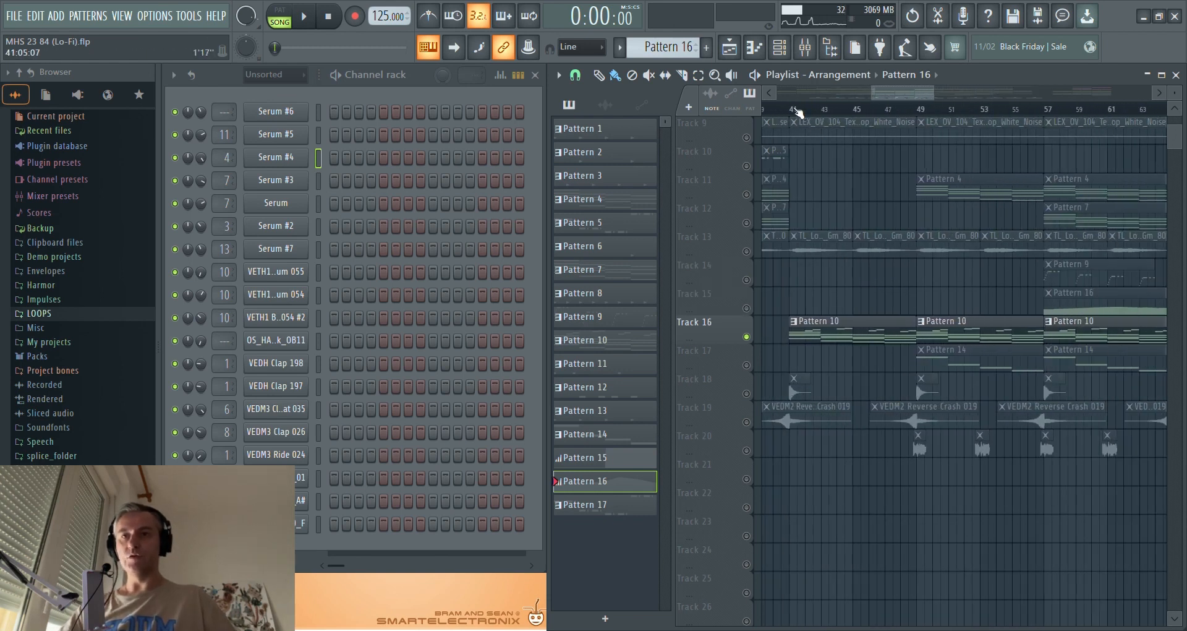
{"action": "left_click", "coordinate": [795, 111]}
{"action": "scroll", "coordinate": [865, 294], "scroll_direction": "up", "scroll_amount": 1}
{"action": "scroll", "coordinate": [865, 303], "scroll_direction": "down", "scroll_amount": 2}
{"action": "scroll", "coordinate": [924, 334], "scroll_direction": "up", "scroll_amount": 1}
{"action": "left_click", "coordinate": [919, 335]}
{"action": "key", "text": "space"}
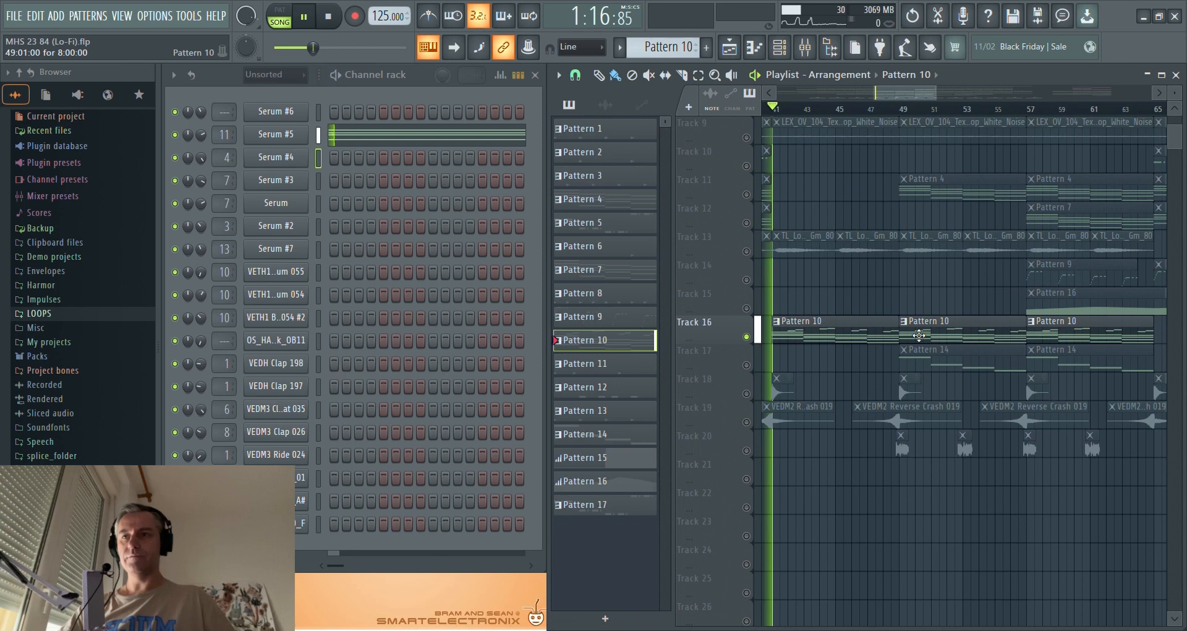
- Open Pattern 10 in the Serum #5 piano roll and examine its opening chords and upper melody notes during playback
{"action": "left_click", "coordinate": [474, 139]}
{"action": "scroll", "coordinate": [252, 217], "scroll_direction": "up", "scroll_amount": 4}
{"action": "scroll", "coordinate": [251, 288], "scroll_direction": "up", "scroll_amount": 5}
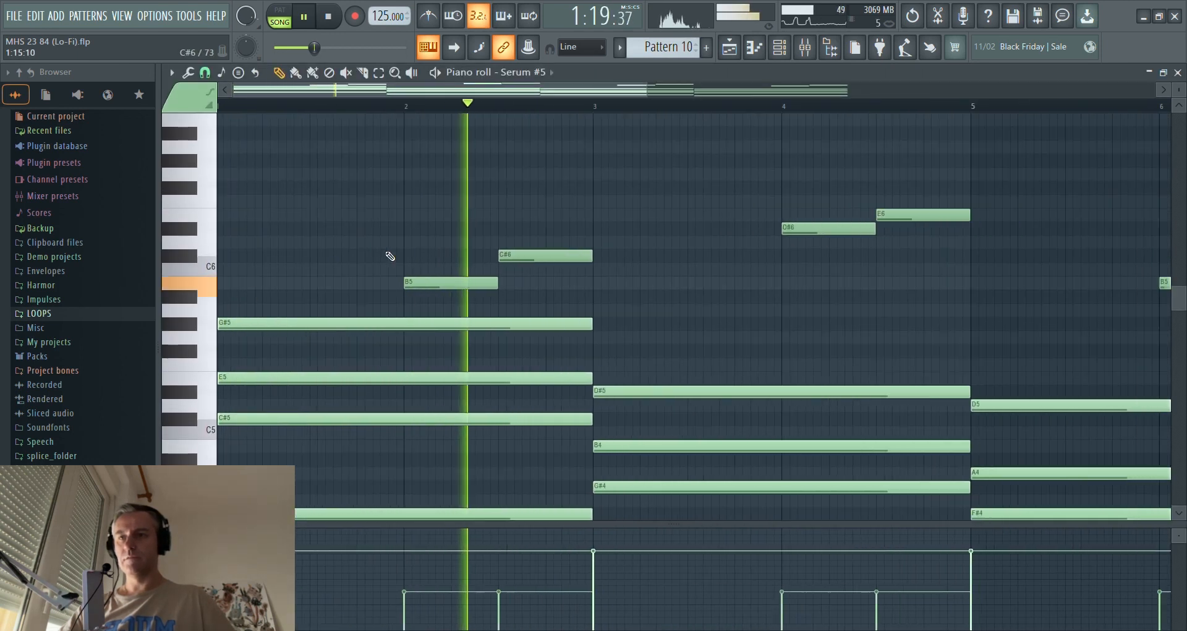
{"action": "scroll", "coordinate": [389, 257], "scroll_direction": "down", "scroll_amount": 1}
{"action": "scroll", "coordinate": [391, 258], "scroll_direction": "down", "scroll_amount": 3}
{"action": "scroll", "coordinate": [392, 258], "scroll_direction": "up", "scroll_amount": 1}
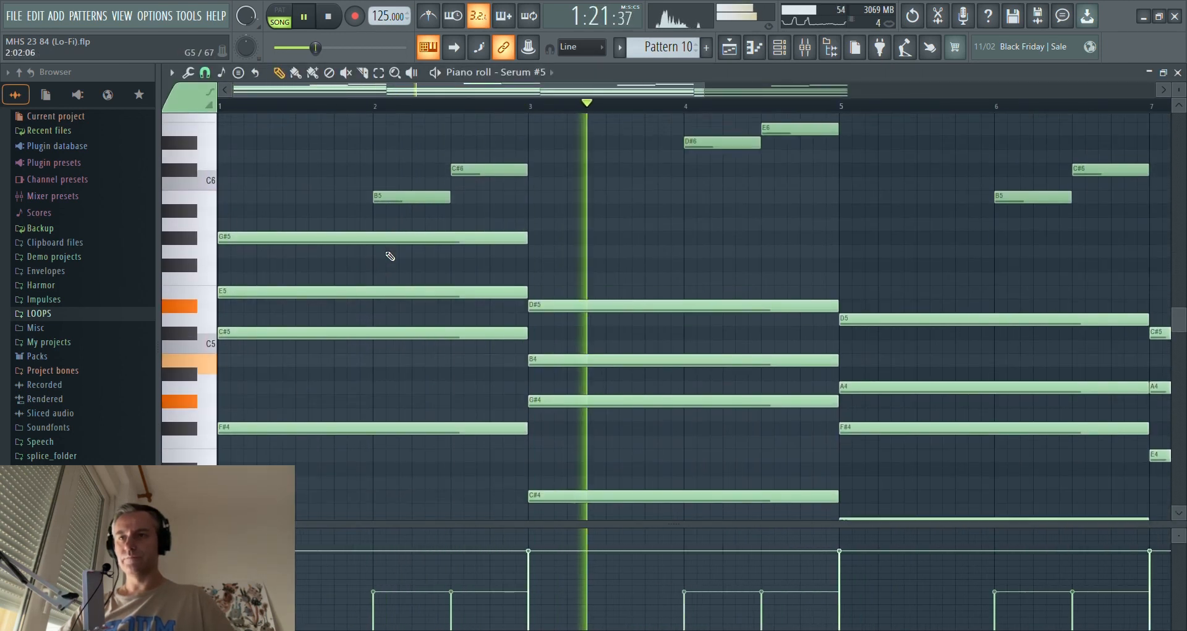
{"action": "scroll", "coordinate": [427, 253], "scroll_direction": "down", "scroll_amount": 2}
{"action": "scroll", "coordinate": [710, 242], "scroll_direction": "up", "scroll_amount": 4}
{"action": "scroll", "coordinate": [458, 245], "scroll_direction": "down", "scroll_amount": 1}
{"action": "scroll", "coordinate": [459, 245], "scroll_direction": "down", "scroll_amount": 2}
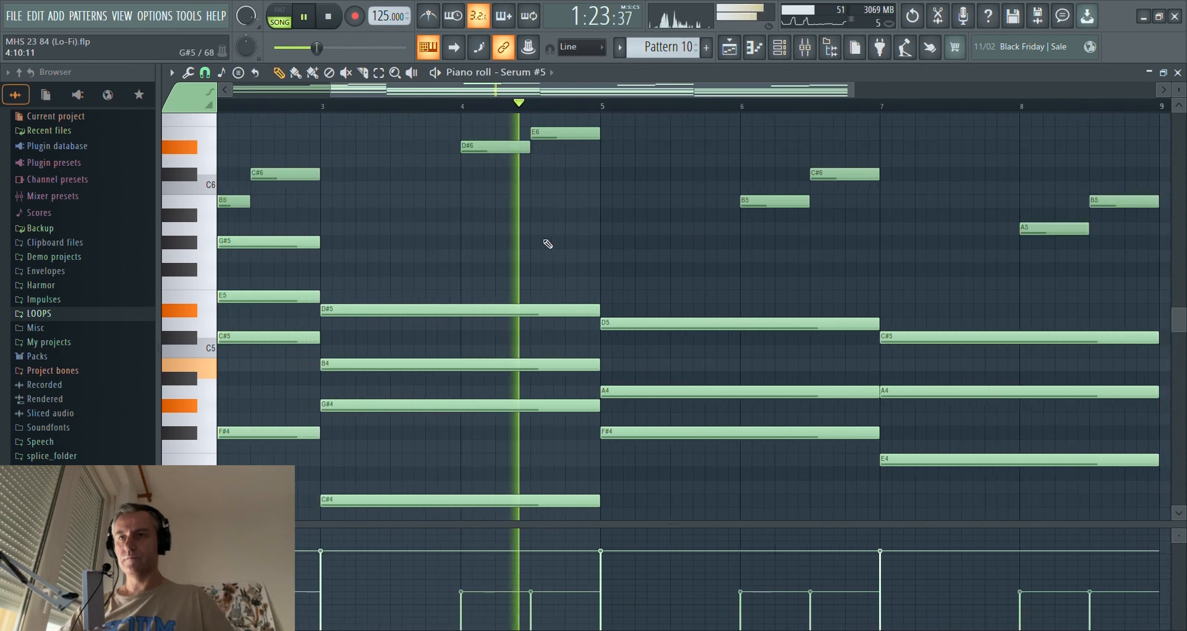
- Follow Pattern 10's chords and melody through to bar 9 in the piano roll, stop playback and close it
{"action": "scroll", "coordinate": [549, 244], "scroll_direction": "up", "scroll_amount": 1}
{"action": "scroll", "coordinate": [479, 247], "scroll_direction": "down", "scroll_amount": 3}
{"action": "scroll", "coordinate": [672, 256], "scroll_direction": "up", "scroll_amount": 3}
{"action": "scroll", "coordinate": [639, 255], "scroll_direction": "up", "scroll_amount": 2}
{"action": "scroll", "coordinate": [557, 257], "scroll_direction": "down", "scroll_amount": 4}
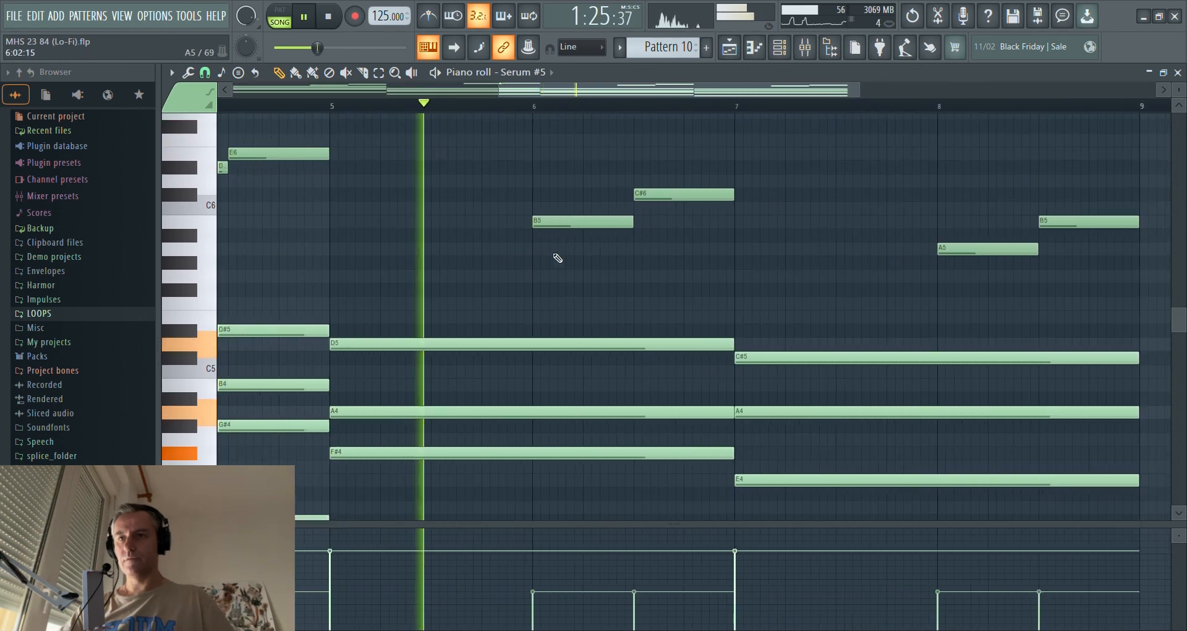
{"action": "scroll", "coordinate": [558, 257], "scroll_direction": "up", "scroll_amount": 2}
{"action": "scroll", "coordinate": [558, 257], "scroll_direction": "down", "scroll_amount": 3}
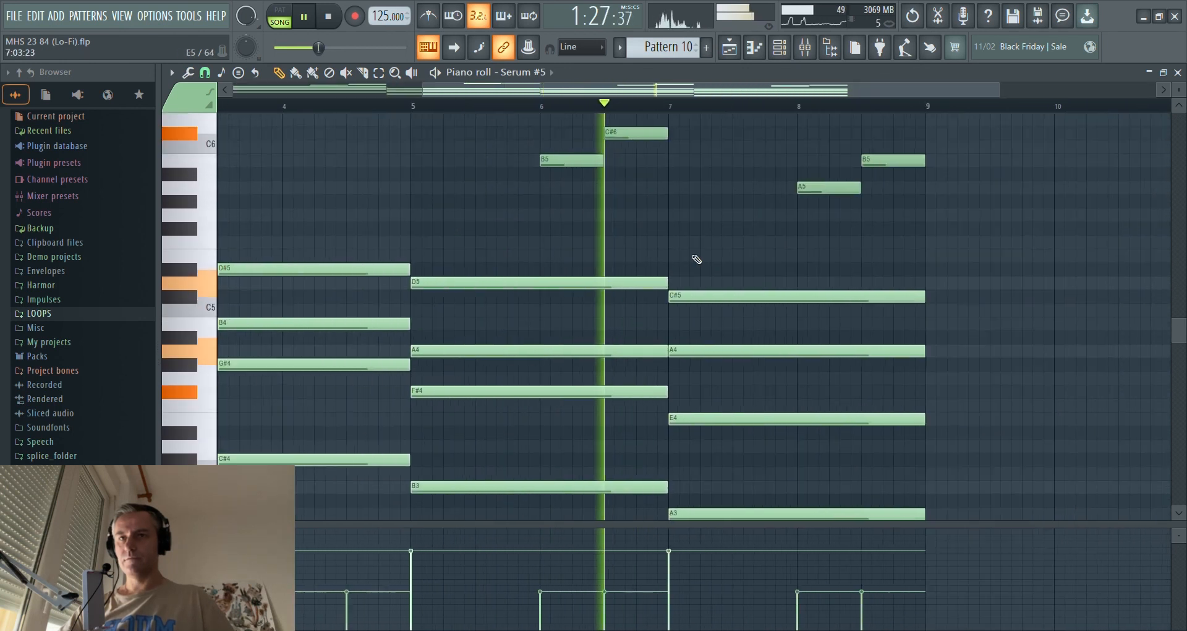
{"action": "scroll", "coordinate": [914, 255], "scroll_direction": "up", "scroll_amount": 5}
{"action": "scroll", "coordinate": [631, 251], "scroll_direction": "down", "scroll_amount": 1}
{"action": "scroll", "coordinate": [697, 250], "scroll_direction": "down", "scroll_amount": 3}
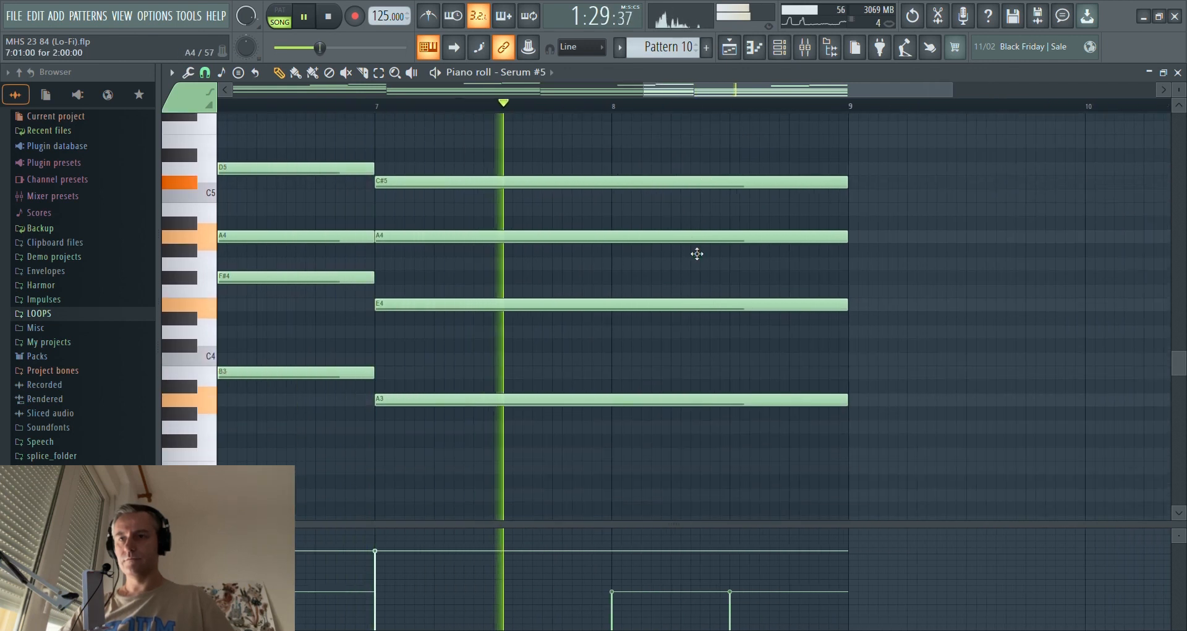
{"action": "scroll", "coordinate": [695, 254], "scroll_direction": "up", "scroll_amount": 4}
{"action": "scroll", "coordinate": [914, 230], "scroll_direction": "down", "scroll_amount": 4}
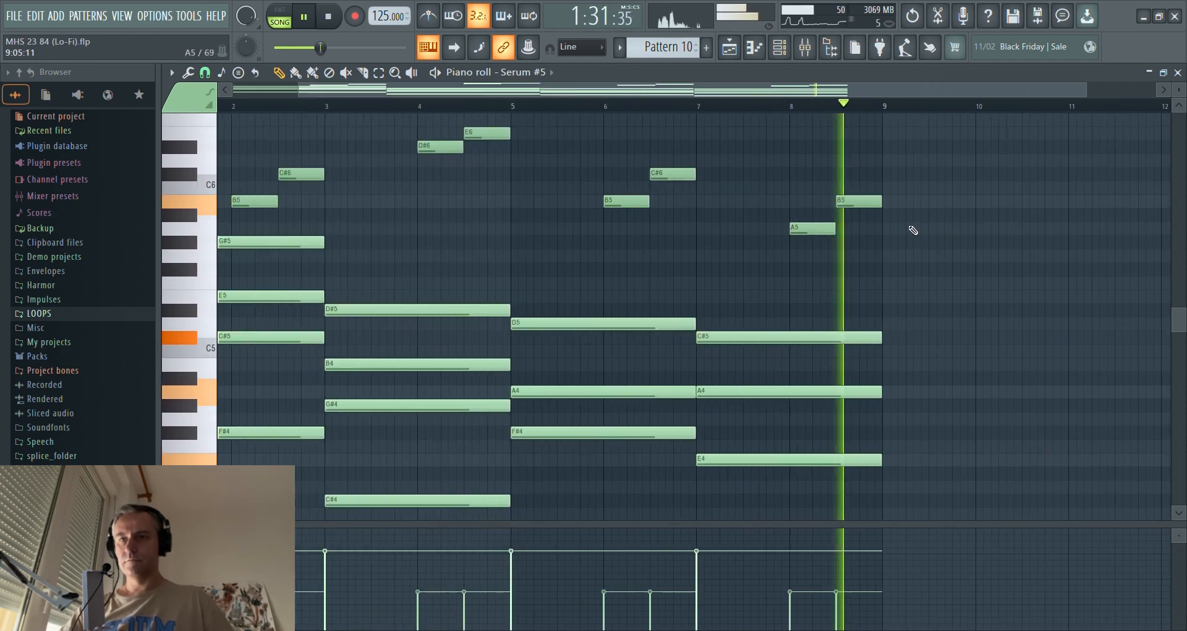
{"action": "key", "text": "space"}
{"action": "key", "text": "Escape"}
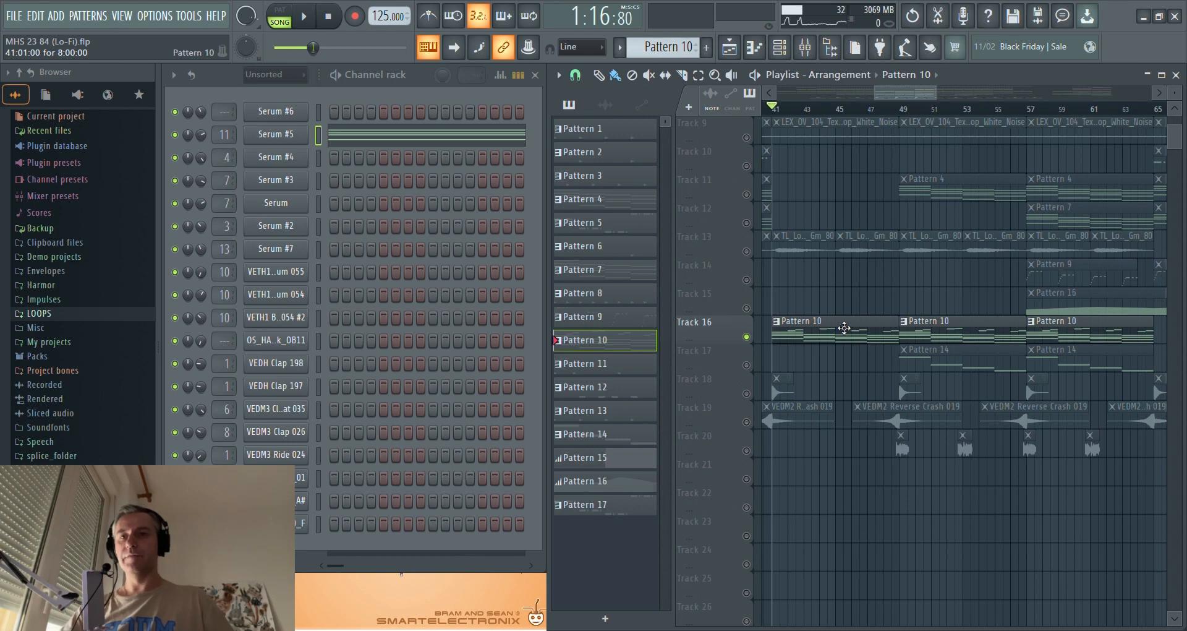
- Reopen Pattern 10 in the Serum #5 piano roll, examine the short melody notes above the chords and close it
{"action": "scroll", "coordinate": [844, 328], "scroll_direction": "down", "scroll_amount": 1}
{"action": "left_click", "coordinate": [386, 142]}
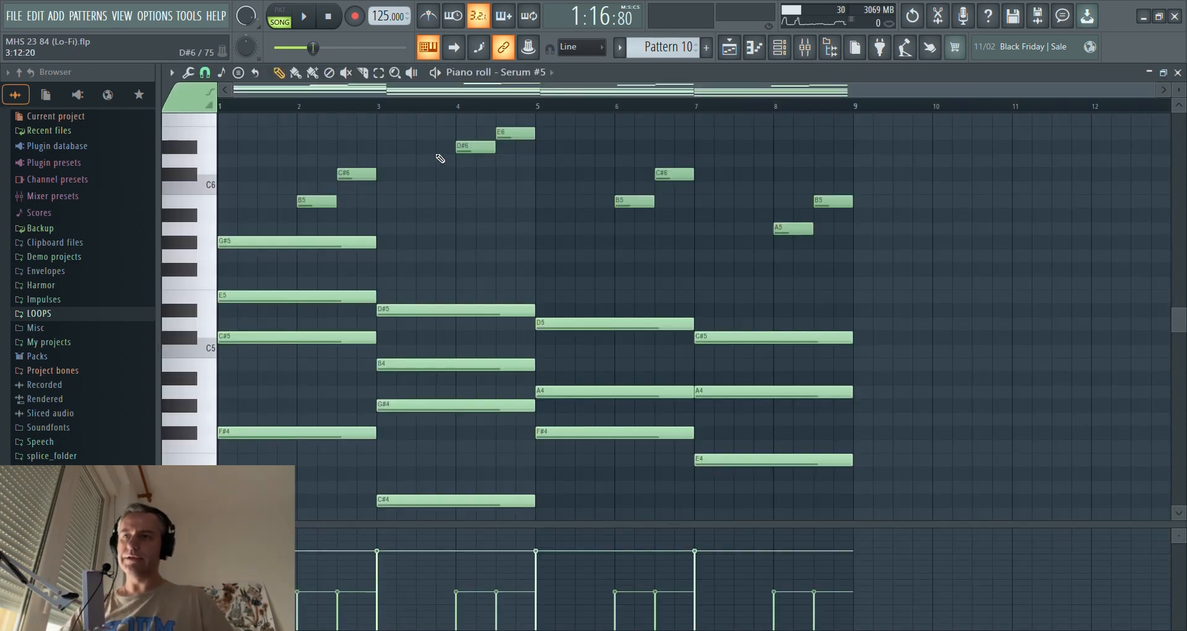
{"action": "scroll", "coordinate": [695, 178], "scroll_direction": "up", "scroll_amount": 1}
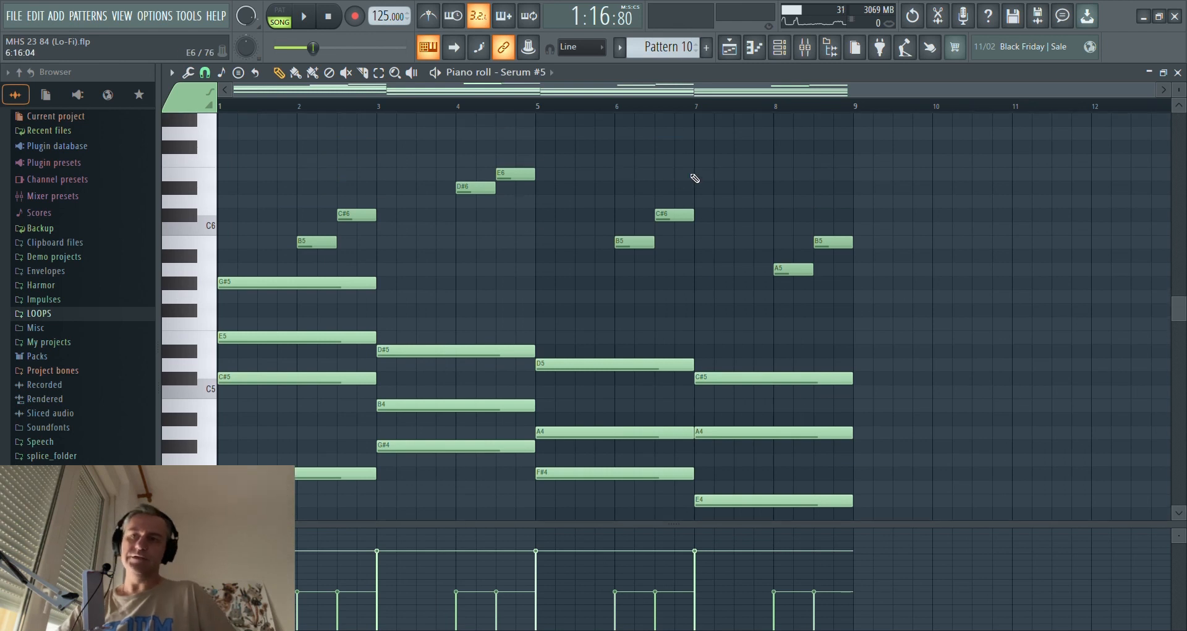
{"action": "key", "text": "Escape"}
- Solo Track 17, place the playhead at bar 49, select Pattern 14 and start playback
{"action": "scroll", "coordinate": [919, 350], "scroll_direction": "down", "scroll_amount": 1}
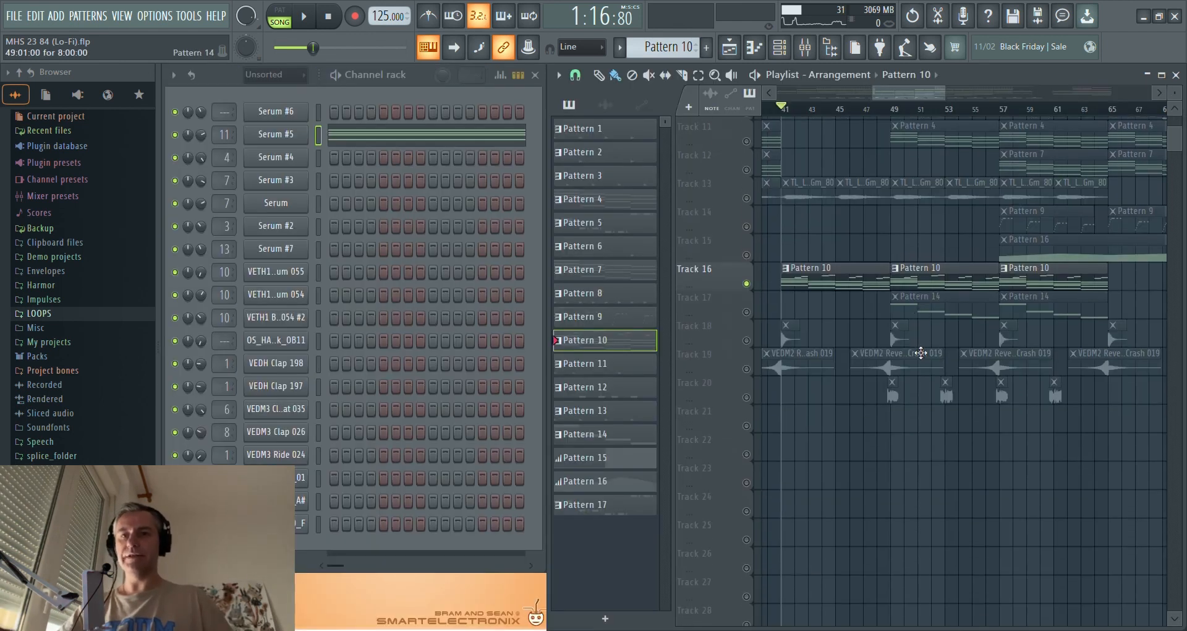
{"action": "scroll", "coordinate": [903, 309], "scroll_direction": "up", "scroll_amount": 2}
{"action": "scroll", "coordinate": [784, 307], "scroll_direction": "down", "scroll_amount": 1}
{"action": "right_click", "coordinate": [747, 308]}
{"action": "scroll", "coordinate": [824, 243], "scroll_direction": "up", "scroll_amount": 3}
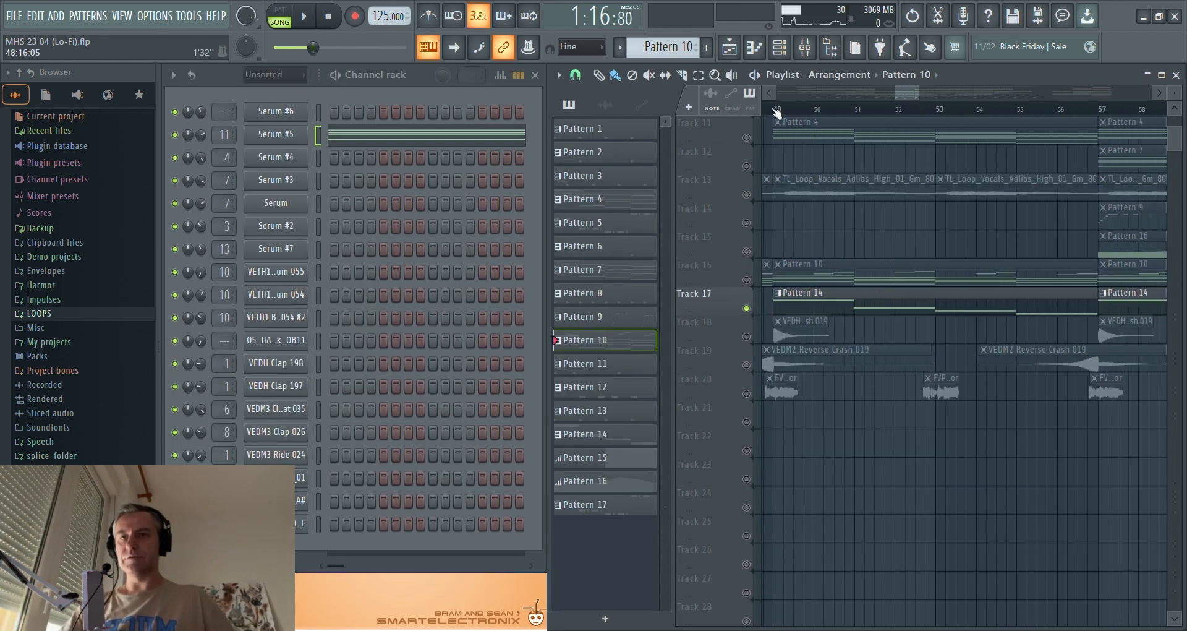
{"action": "scroll", "coordinate": [777, 114], "scroll_direction": "down", "scroll_amount": 3}
{"action": "left_click", "coordinate": [826, 302]}
{"action": "key", "text": "space"}
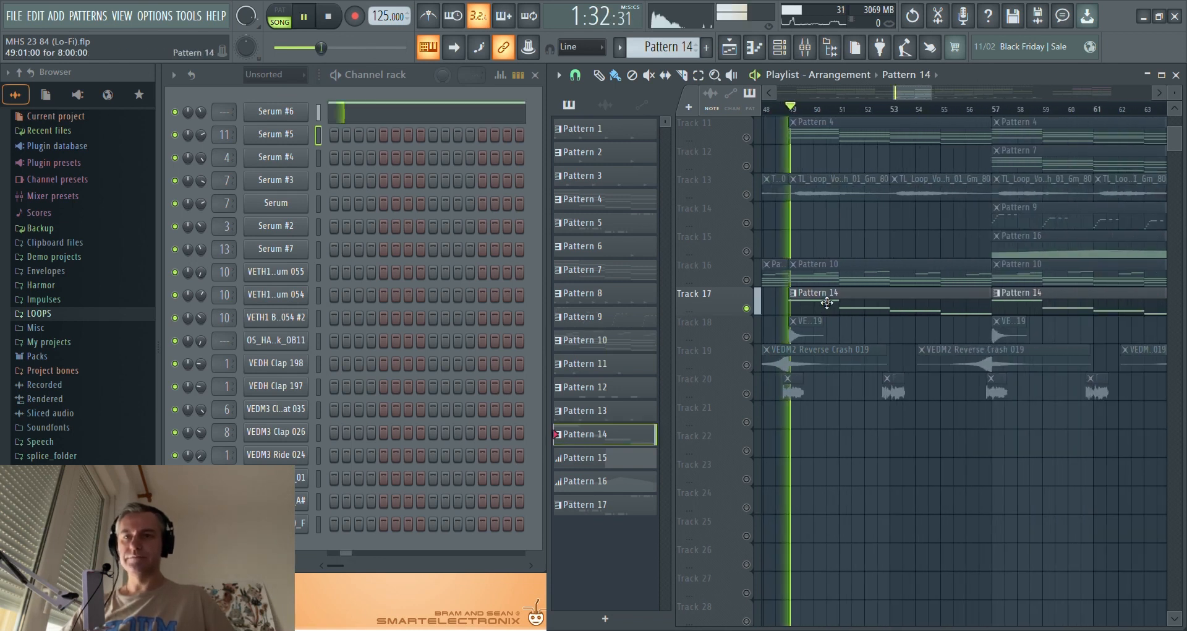
- Listen to each note of Pattern 14 by skipping playback to bars 51, 53 and 55, then stop
{"action": "left_click", "coordinate": [834, 110]}
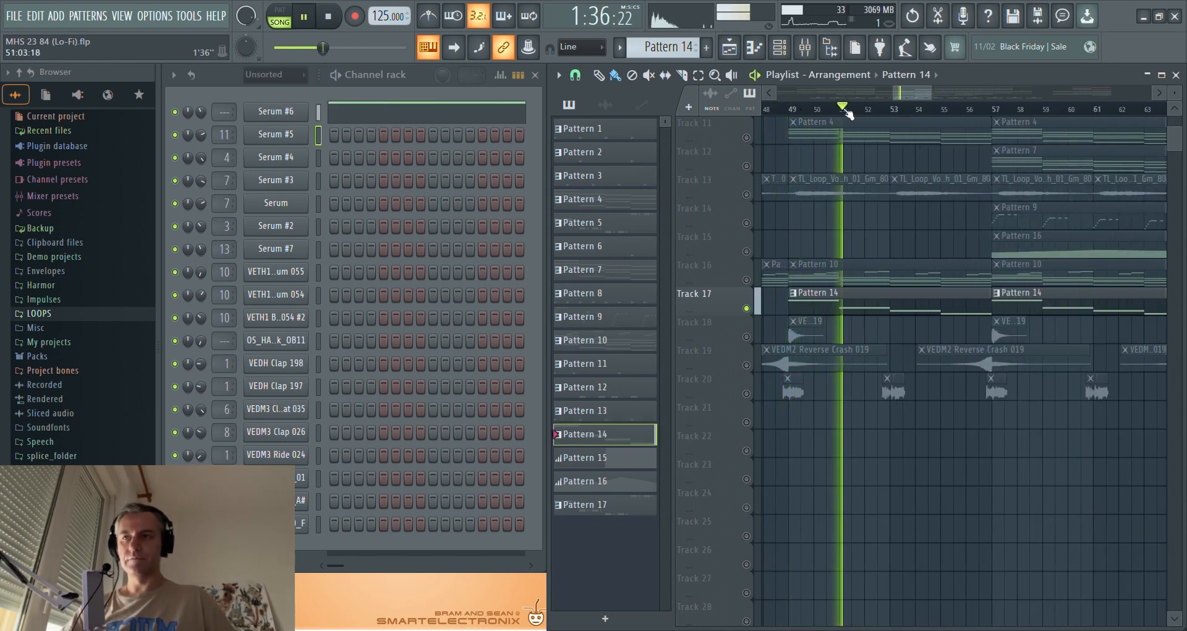
{"action": "left_click", "coordinate": [886, 109]}
{"action": "left_click", "coordinate": [936, 110]}
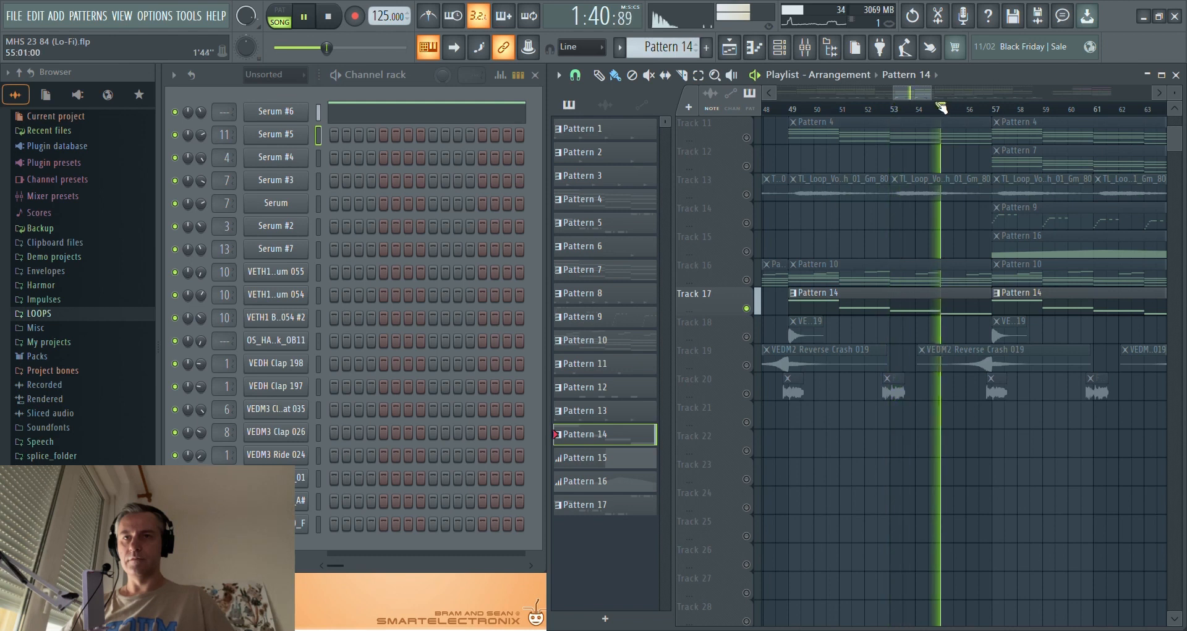
{"action": "scroll", "coordinate": [856, 261], "scroll_direction": "down", "scroll_amount": 3}
{"action": "key", "text": "space"}
- Solo Track 18, play from bar 17 and open the VEDH2 Crash 019 clip's sample settings
{"action": "scroll", "coordinate": [978, 429], "scroll_direction": "down", "scroll_amount": 4}
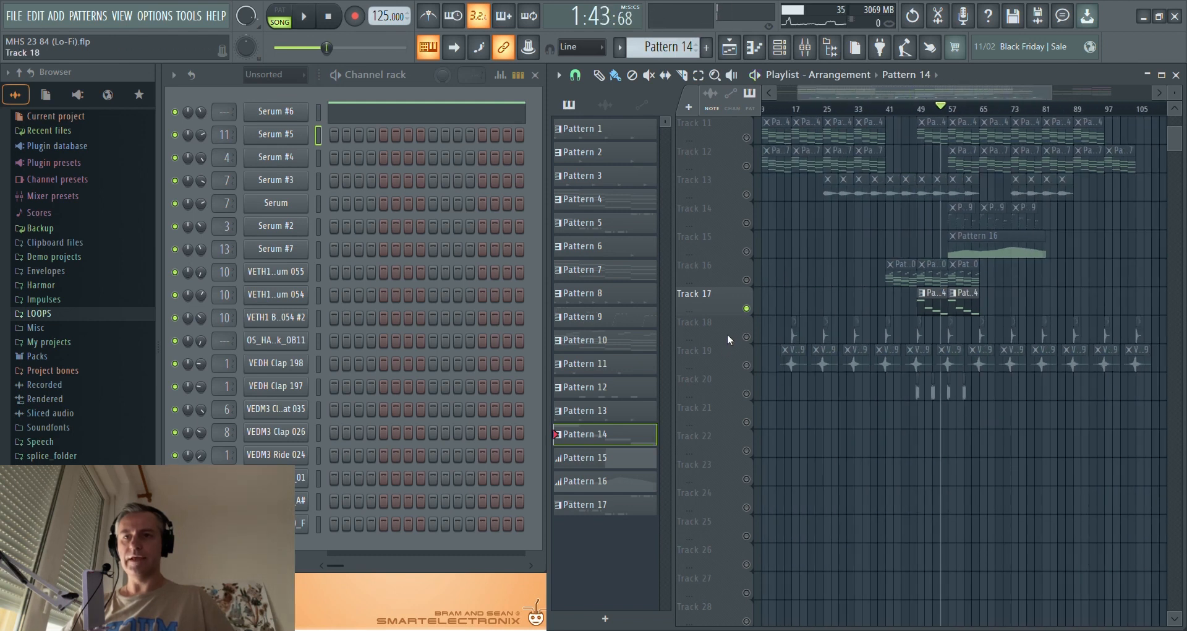
{"action": "scroll", "coordinate": [837, 283], "scroll_direction": "up", "scroll_amount": 10}
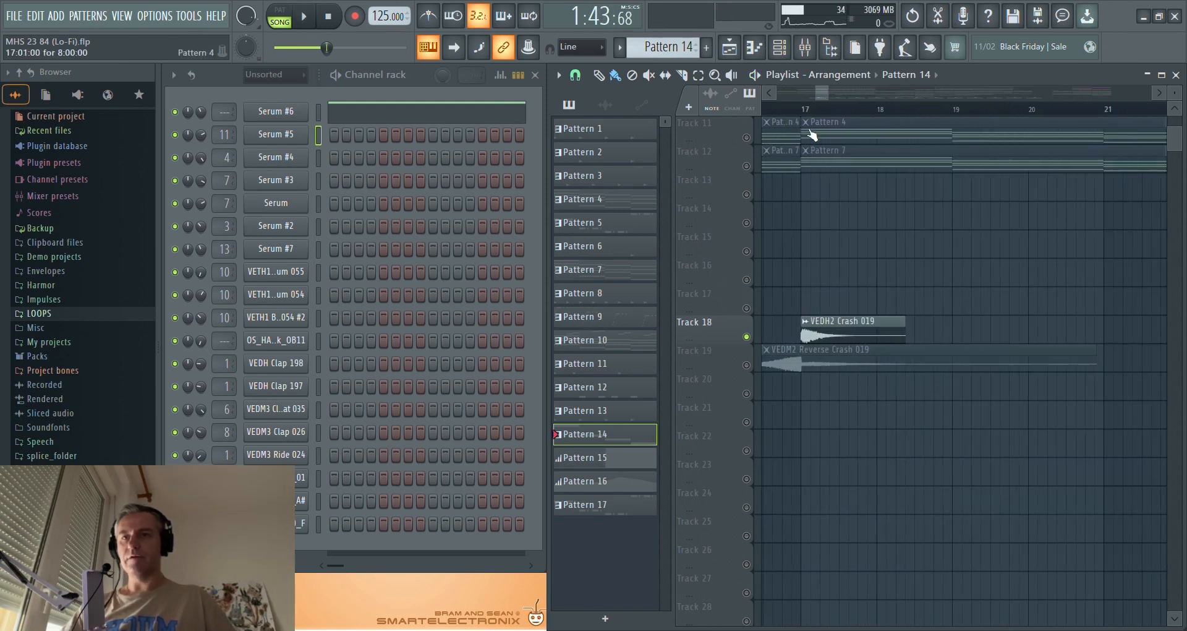
{"action": "key", "text": "space"}
{"action": "scroll", "coordinate": [804, 206], "scroll_direction": "down", "scroll_amount": 3}
{"action": "double_click", "coordinate": [824, 338]}
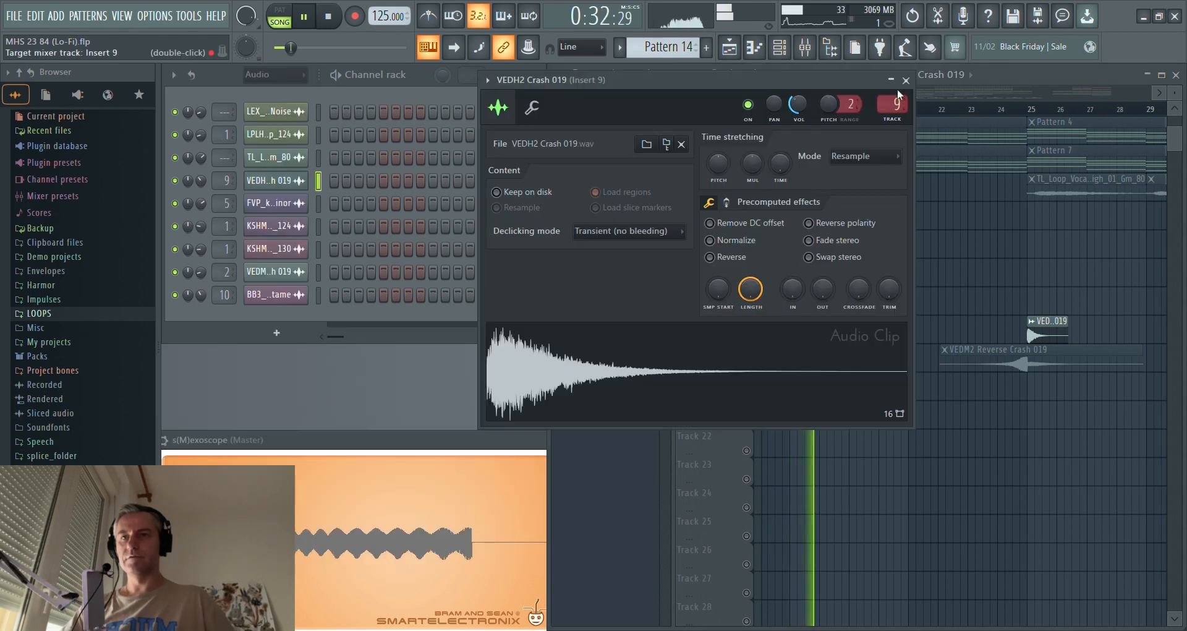
- Close the crash sample settings, stop playback and open Insert 9's Fruity parametric EQ 2 and Fruity delay 2 from the mixer
{"action": "left_click", "coordinate": [902, 73]}
{"action": "left_click", "coordinate": [805, 46]}
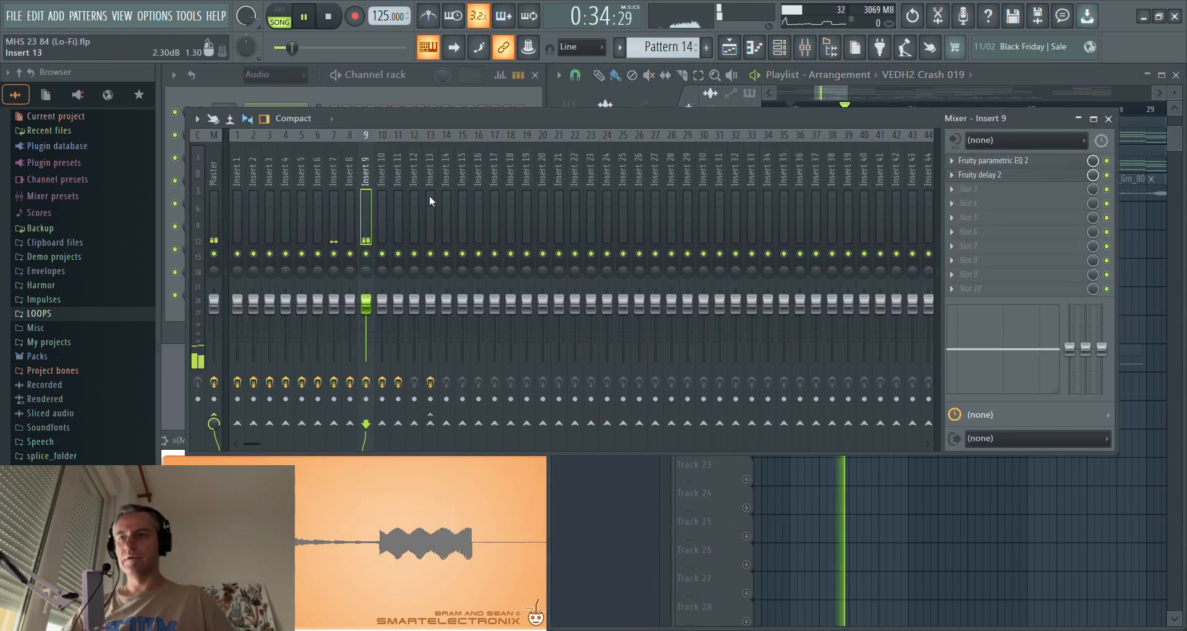
{"action": "key", "text": "space"}
{"action": "left_click", "coordinate": [1012, 160]}
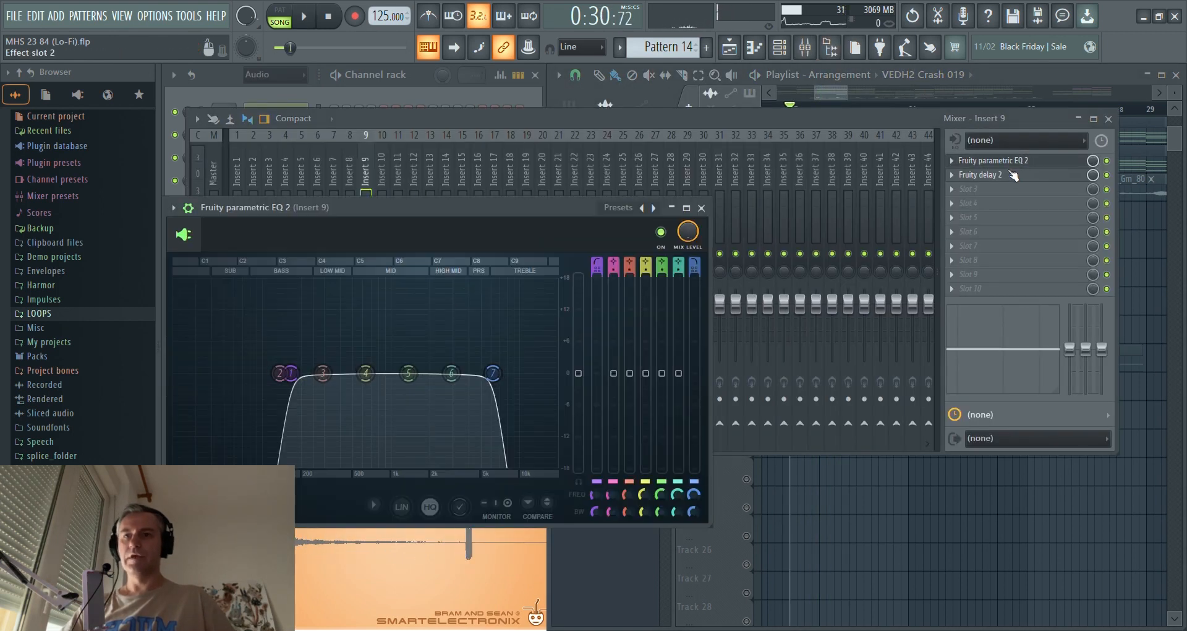
{"action": "left_click", "coordinate": [995, 175]}
- Close the mixer, examine the crash's Fruity parametric EQ 2 and Fruity delay 2 settings, and close both effects
{"action": "key", "text": "F9"}
{"action": "left_click_drag", "start_coordinate": [506, 217], "coordinate": [736, 193]}
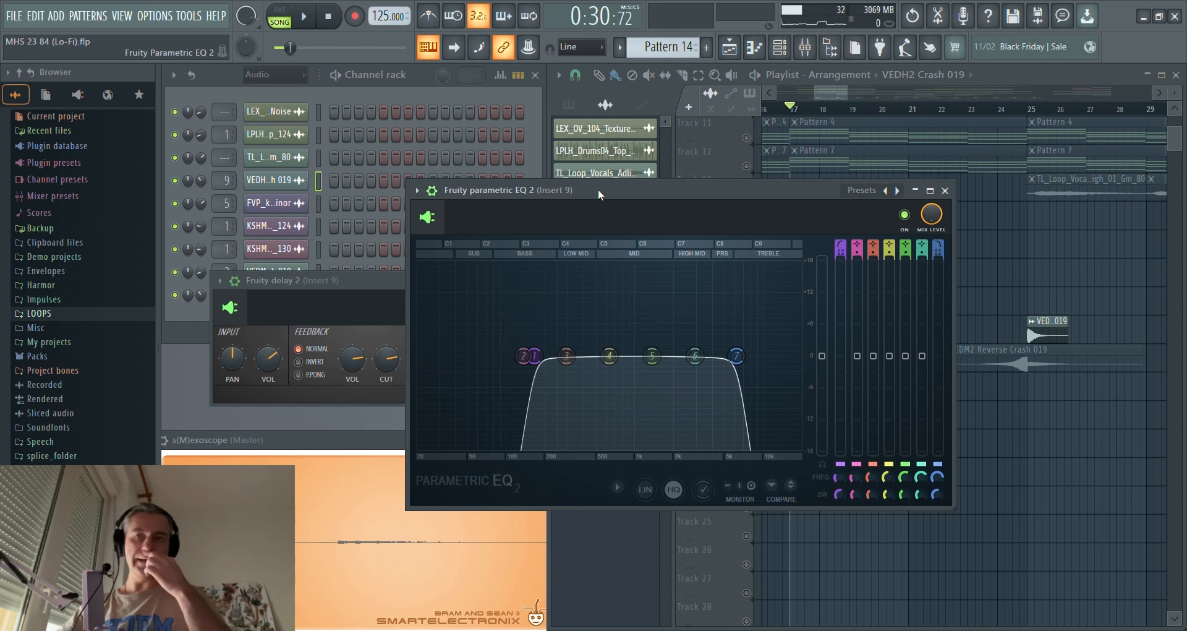
{"action": "key", "text": "Escape"}
{"action": "left_click_drag", "start_coordinate": [364, 286], "coordinate": [413, 172]}
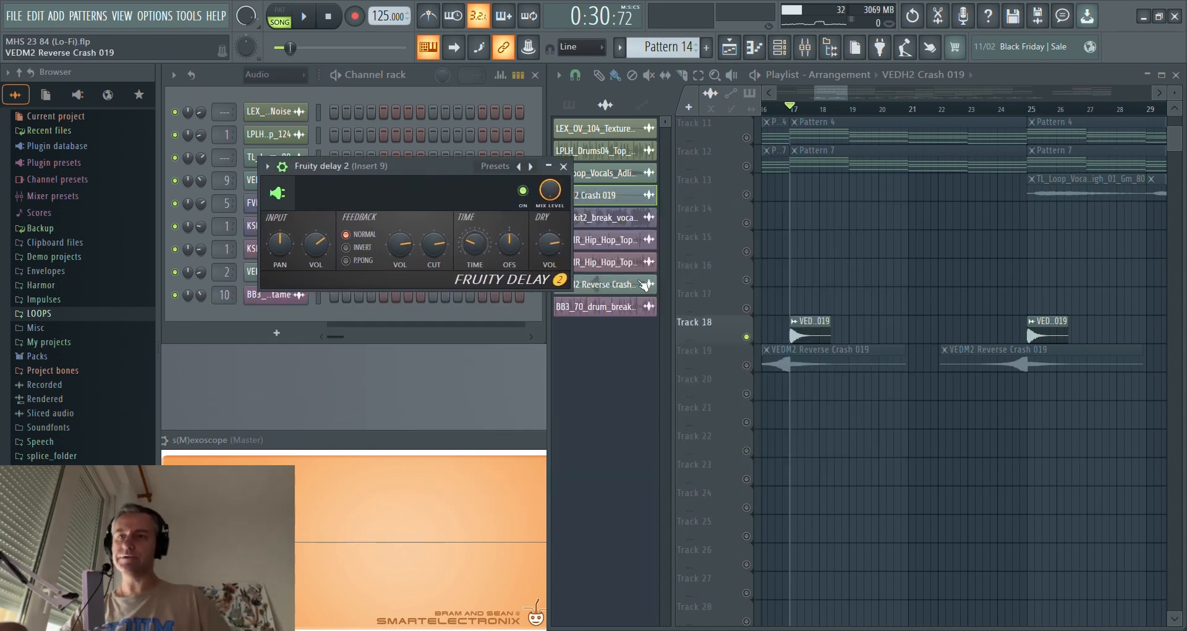
{"action": "scroll", "coordinate": [840, 337], "scroll_direction": "down", "scroll_amount": 2}
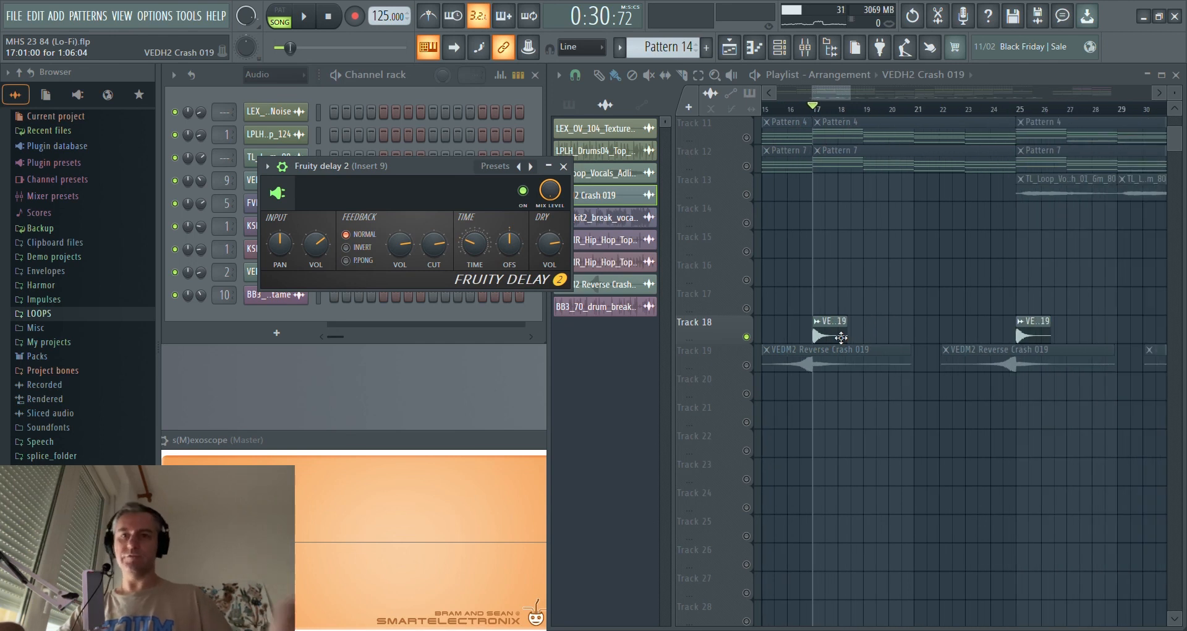
{"action": "scroll", "coordinate": [841, 337], "scroll_direction": "down", "scroll_amount": 3}
{"action": "key", "text": "Escape"}
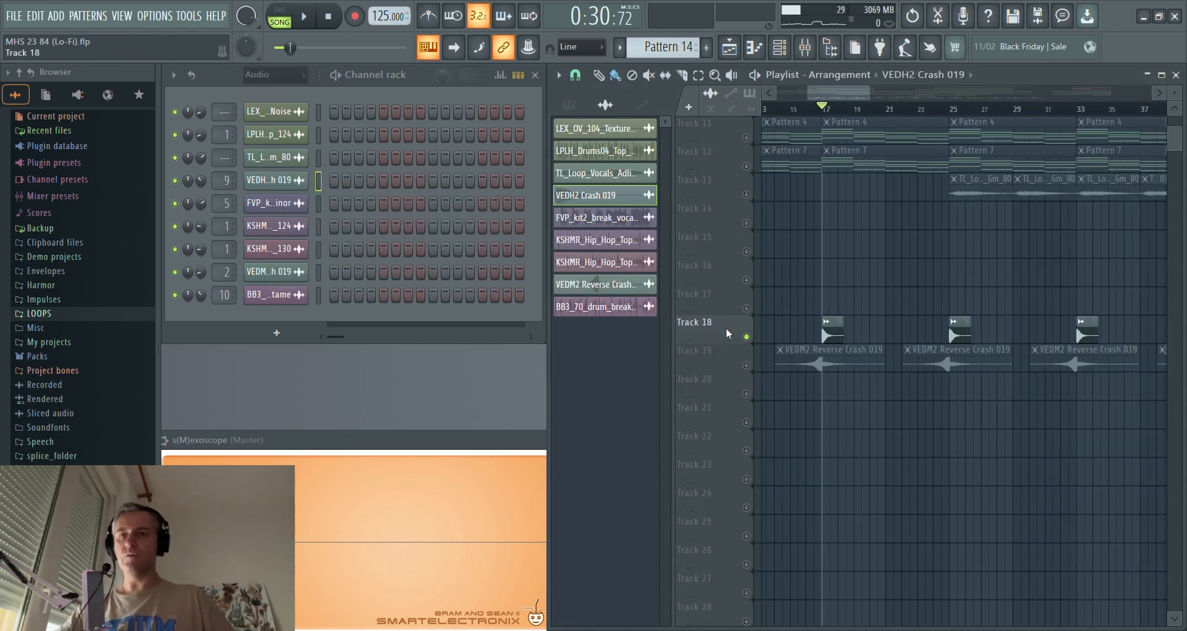
- Solo Track 19, play the VEDM2 Reverse Crash 019 leading into bar 17, stop, and examine how the clip repeats
{"action": "left_click", "coordinate": [740, 362]}
{"action": "scroll", "coordinate": [814, 331], "scroll_direction": "up", "scroll_amount": 5}
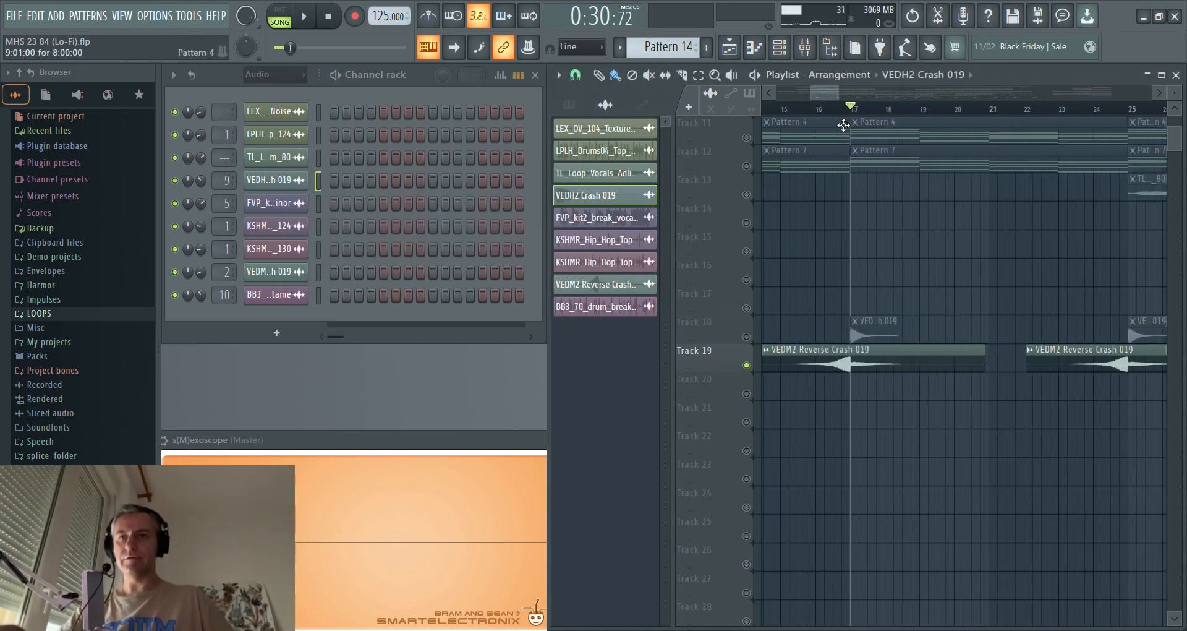
{"action": "key", "text": "space"}
{"action": "scroll", "coordinate": [850, 379], "scroll_direction": "down", "scroll_amount": 2}
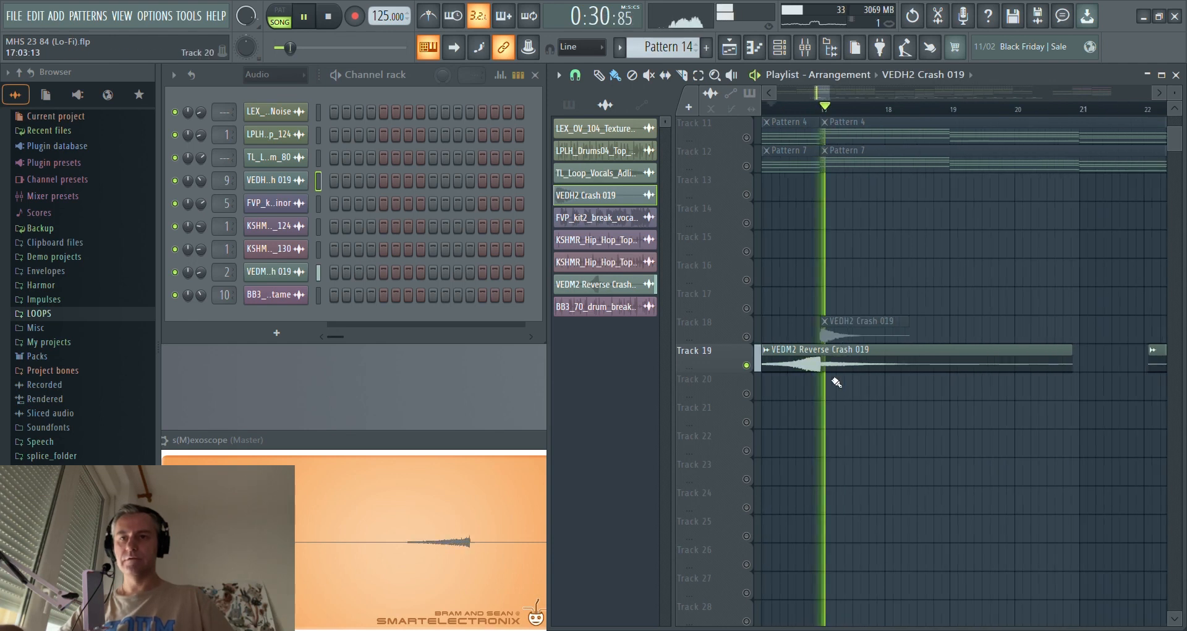
{"action": "key", "text": "space"}
{"action": "scroll", "coordinate": [819, 380], "scroll_direction": "down", "scroll_amount": 6}
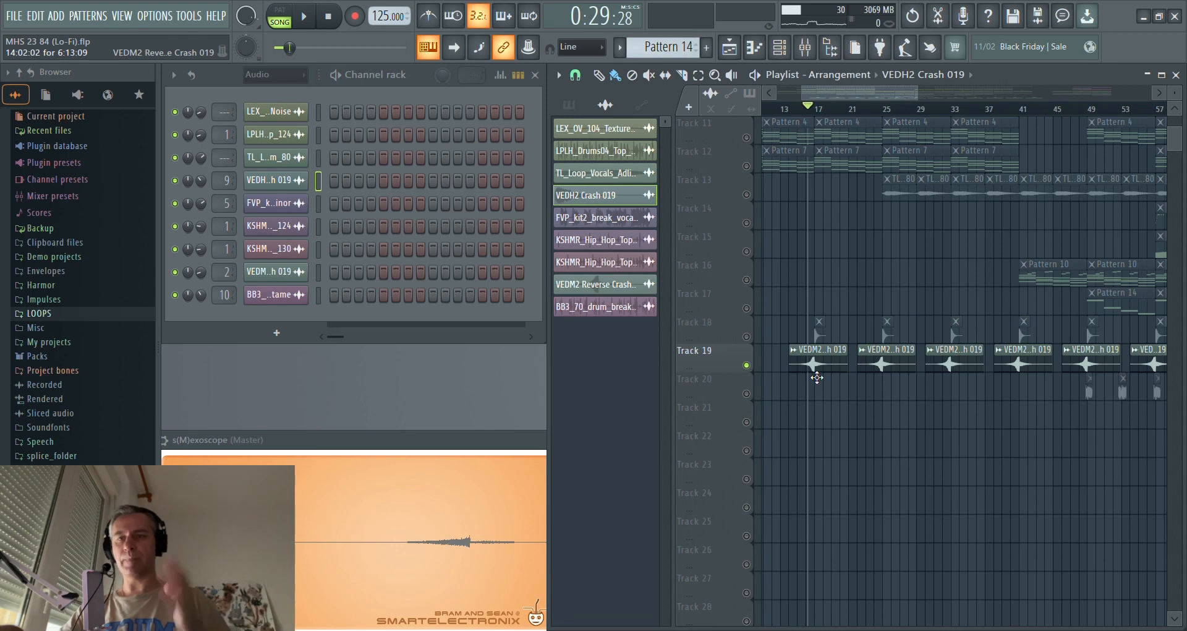
- Solo Track 20, inspect the FVP_kit2_break_vocal_full_wet_98_a_minor clip's sample settings near bar 49 and close them
{"action": "scroll", "coordinate": [935, 416], "scroll_direction": "up", "scroll_amount": 10}
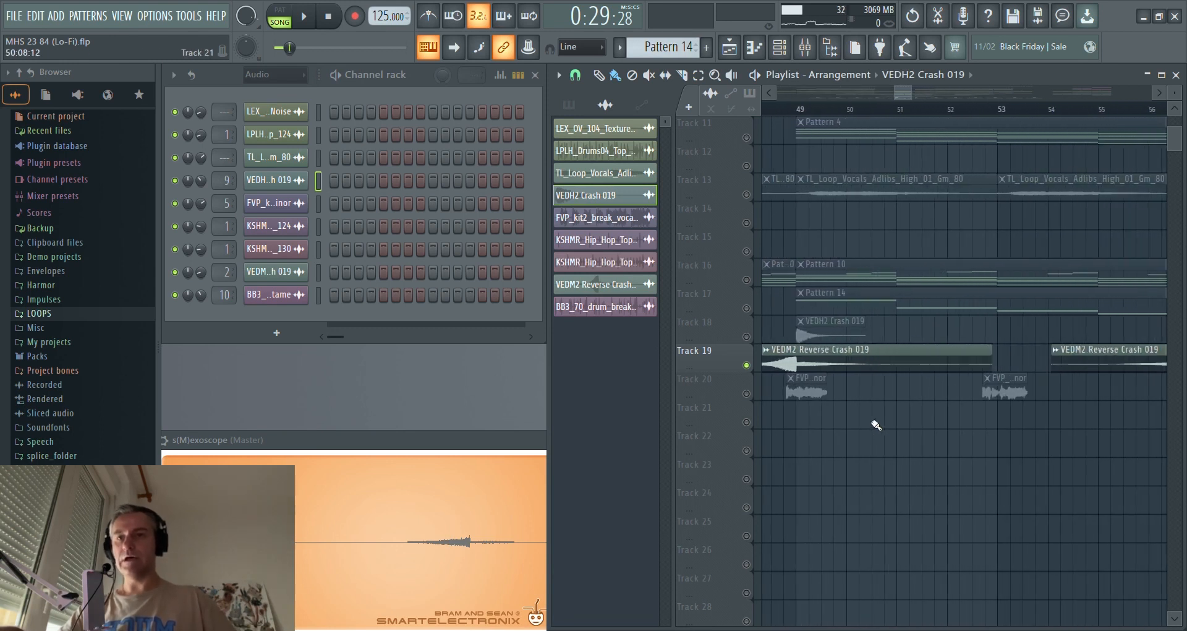
{"action": "scroll", "coordinate": [899, 121], "scroll_direction": "down", "scroll_amount": 1}
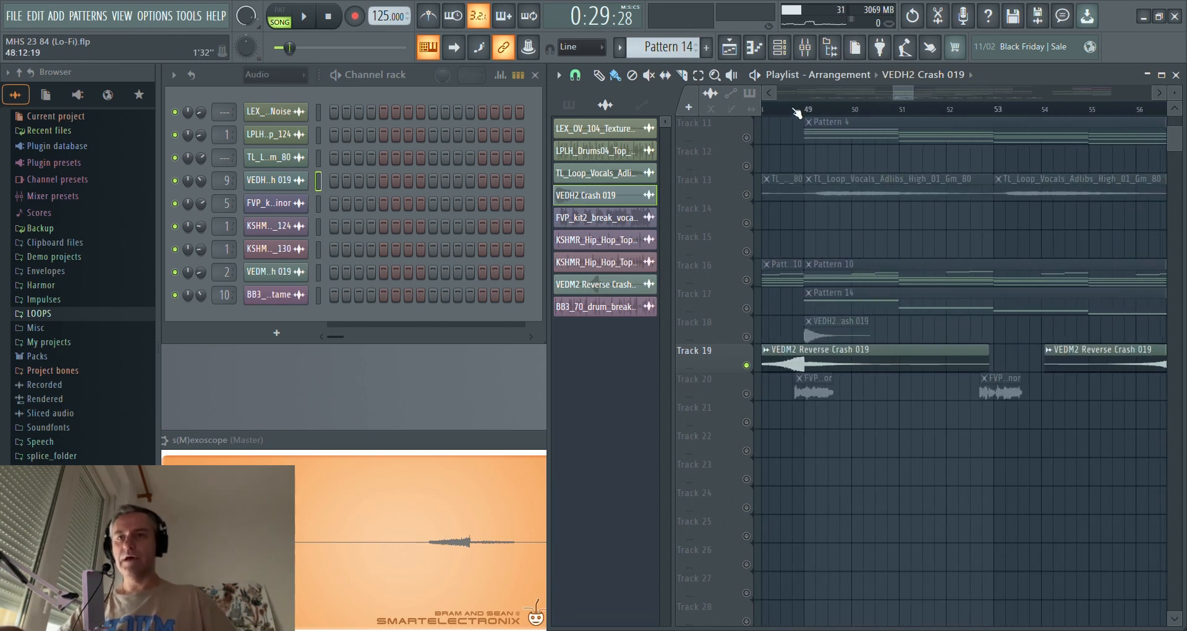
{"action": "right_click", "coordinate": [746, 394]}
{"action": "scroll", "coordinate": [825, 397], "scroll_direction": "down", "scroll_amount": 4}
{"action": "double_click", "coordinate": [822, 397]}
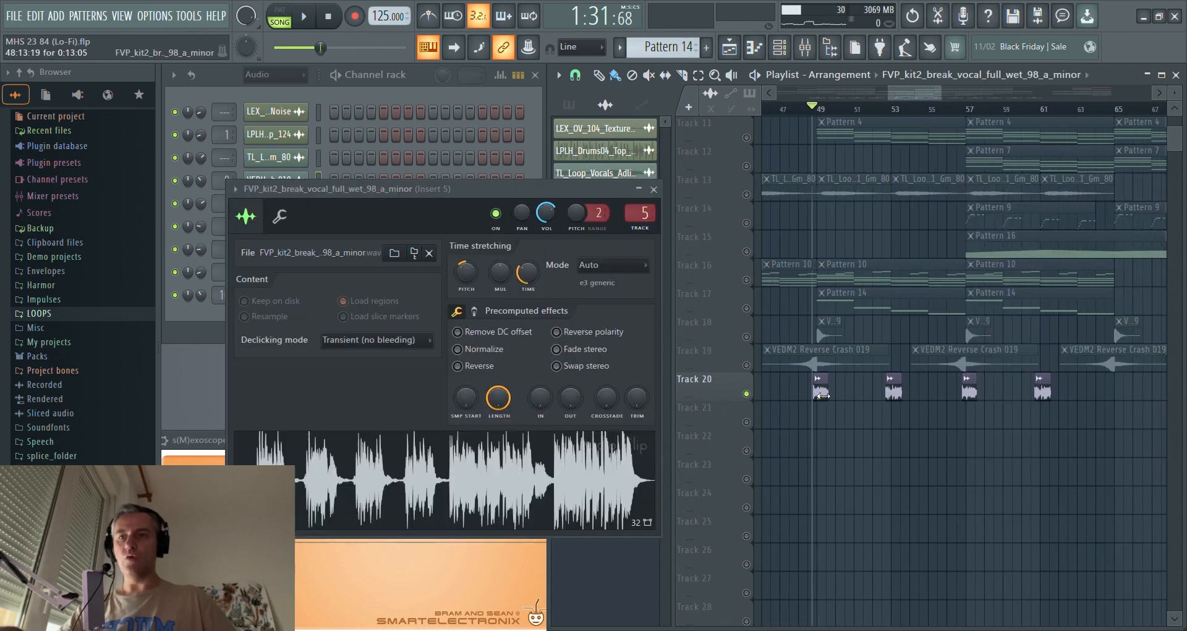
{"action": "left_click", "coordinate": [653, 189]}
- Open Insert 5's Fruity parametric EQ 2, Little AlterBoy and ValhallaSupermassive from the mixer, then close the mixer
{"action": "left_click", "coordinate": [807, 48]}
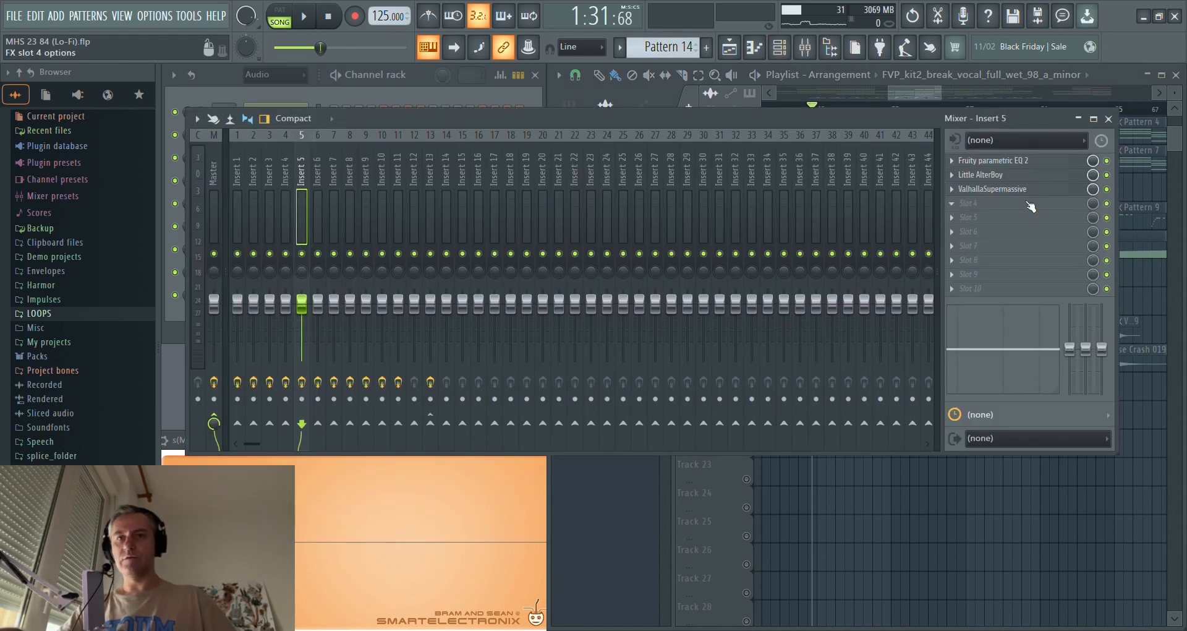
{"action": "left_click", "coordinate": [1017, 162]}
{"action": "left_click", "coordinate": [1012, 176]}
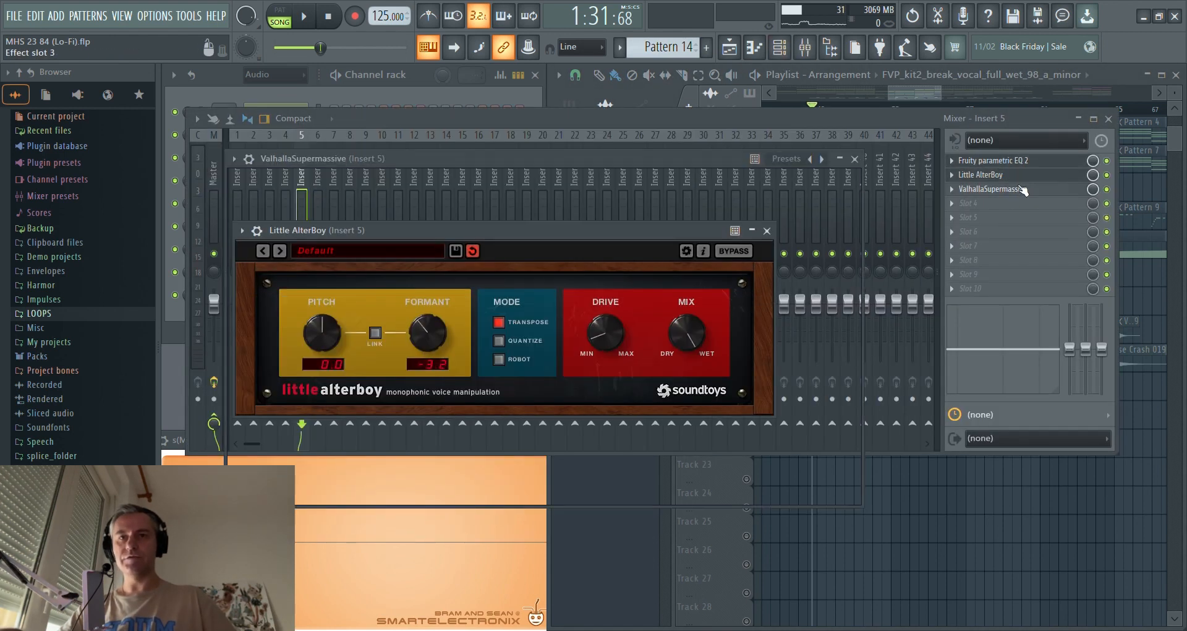
{"action": "left_click", "coordinate": [1011, 190]}
{"action": "left_click", "coordinate": [1109, 119]}
- Bypass Insert 5's Fruity parametric EQ 2, Little AlterBoy and ValhallaSupermassive, and play the dry vocal from bar 49
{"action": "left_click_drag", "start_coordinate": [577, 162], "coordinate": [803, 284]}
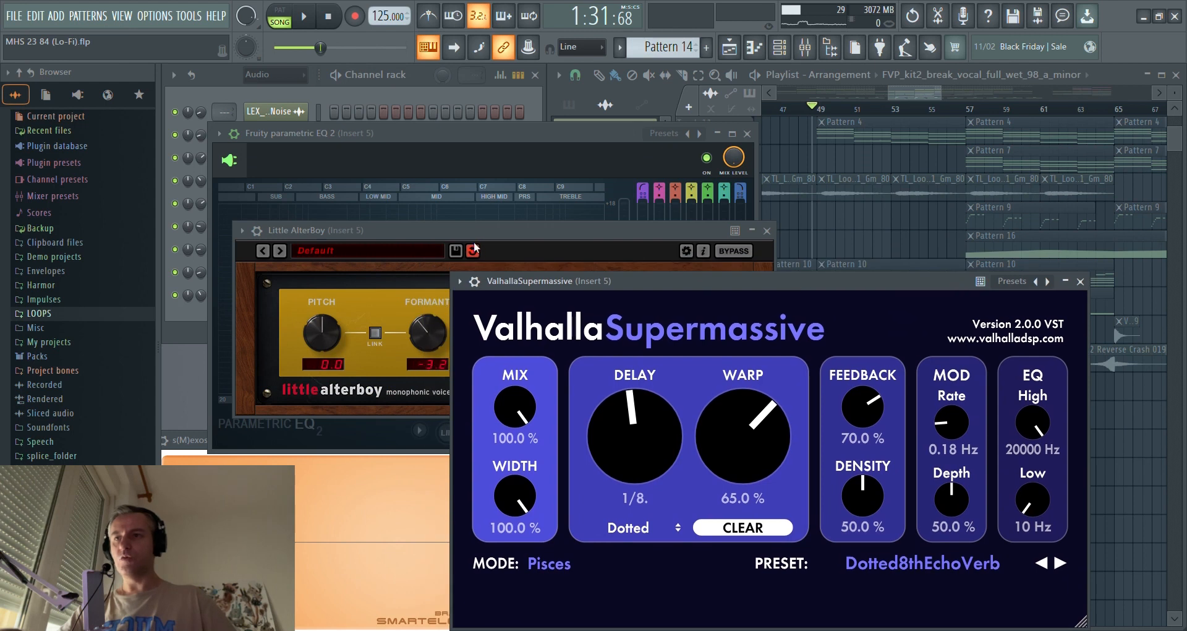
{"action": "left_click_drag", "start_coordinate": [476, 251], "coordinate": [746, 249]}
{"action": "left_click_drag", "start_coordinate": [516, 128], "coordinate": [465, 92]}
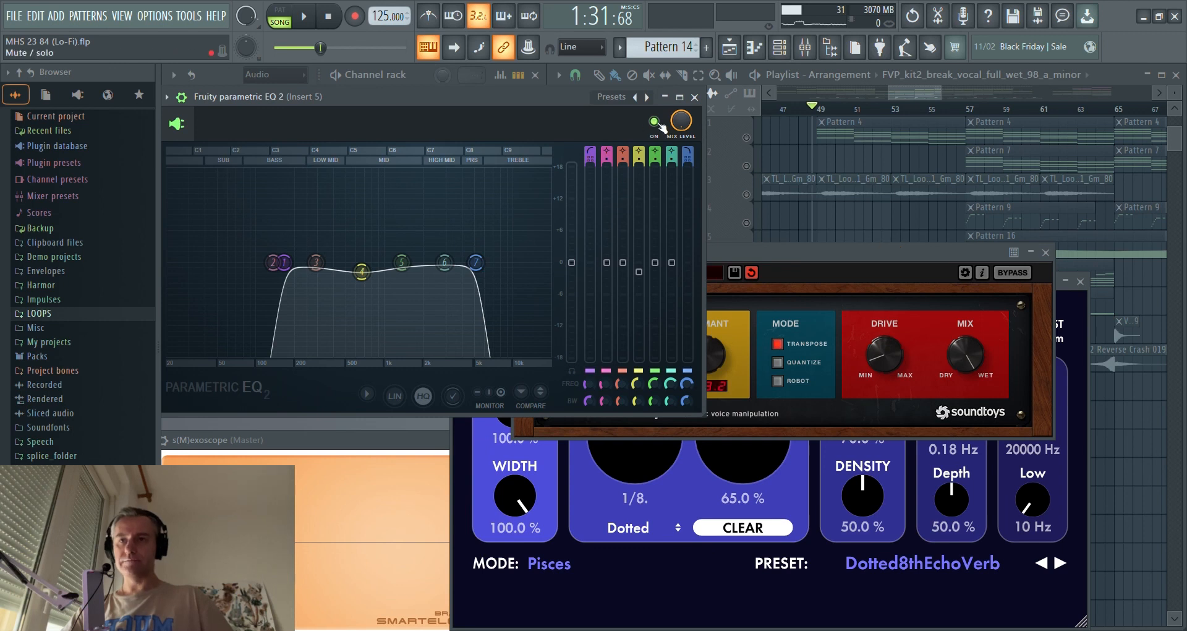
{"action": "left_click", "coordinate": [796, 255]}
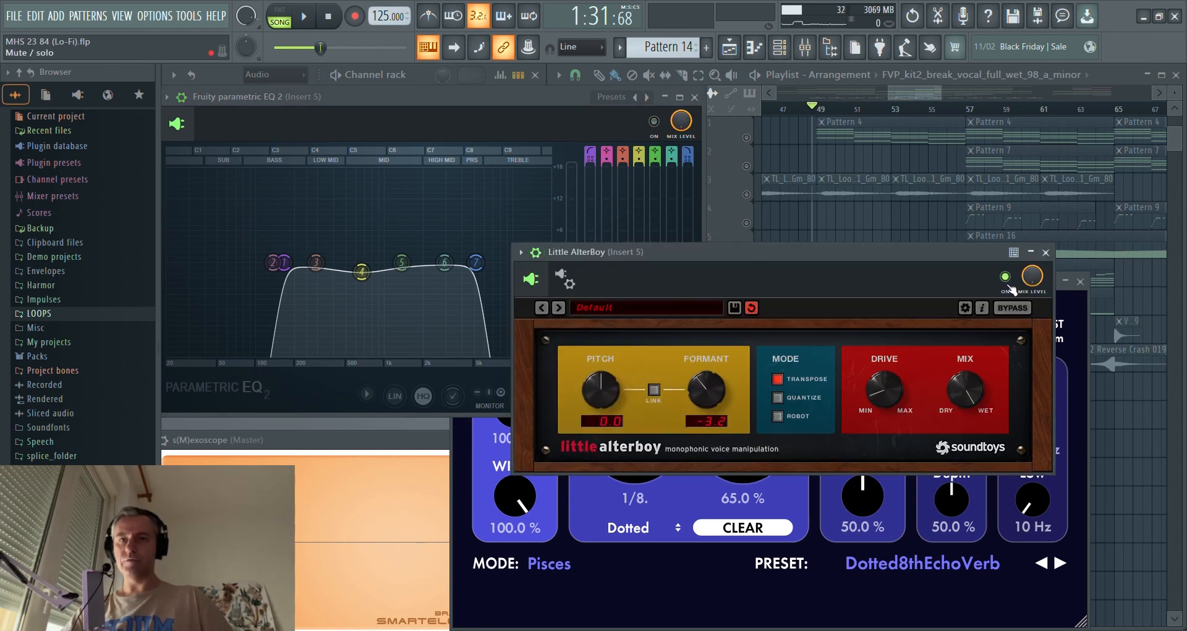
{"action": "left_click_drag", "start_coordinate": [742, 252], "coordinate": [640, 231]}
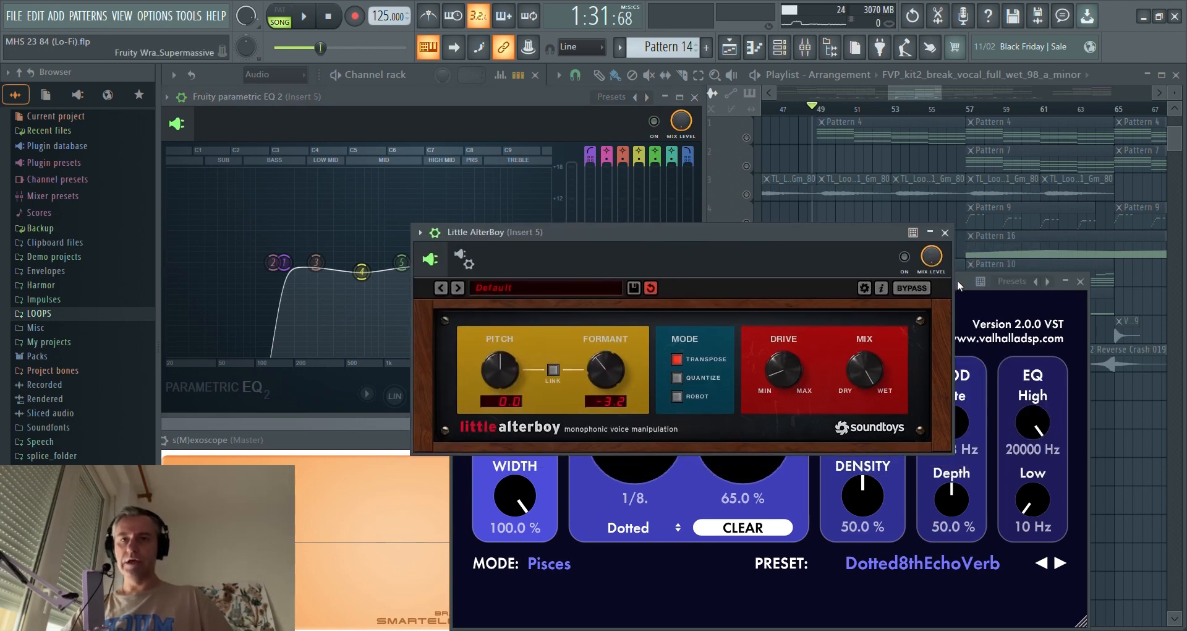
{"action": "left_click", "coordinate": [957, 279]}
{"action": "left_click", "coordinate": [477, 281]}
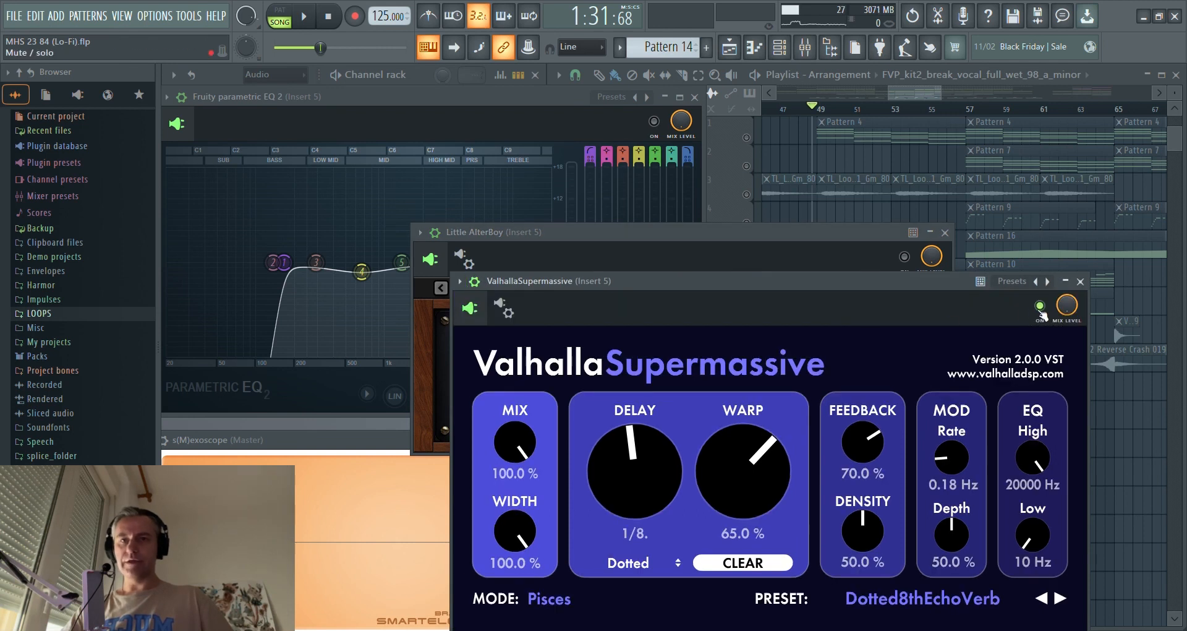
{"action": "key", "text": "space"}
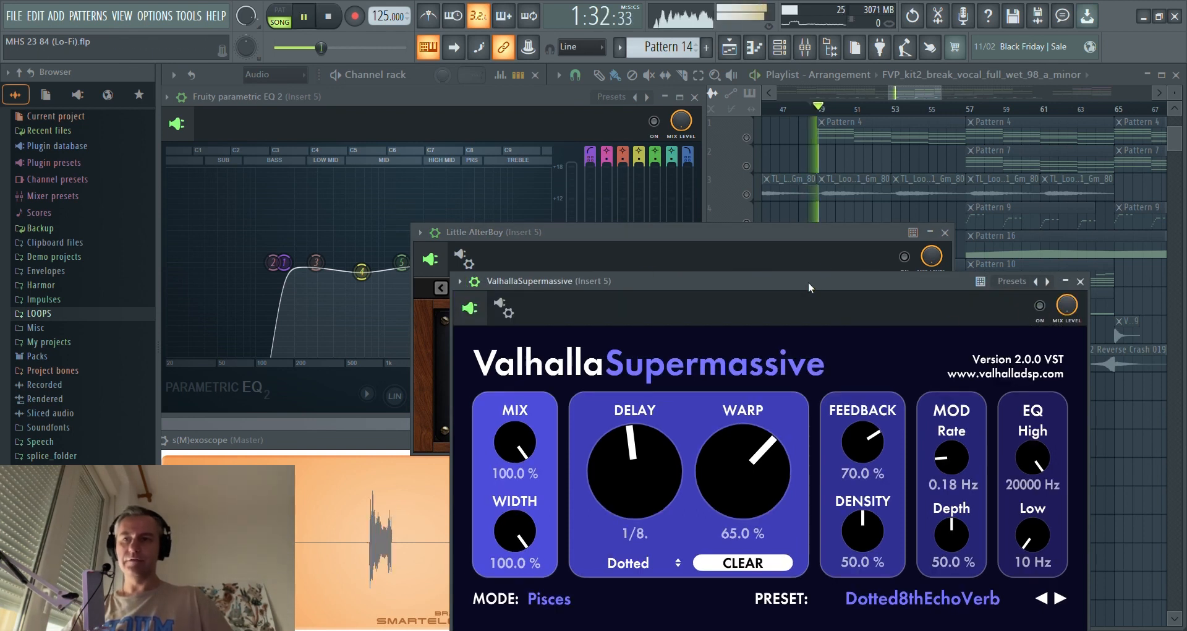
{"action": "key", "text": "space"}
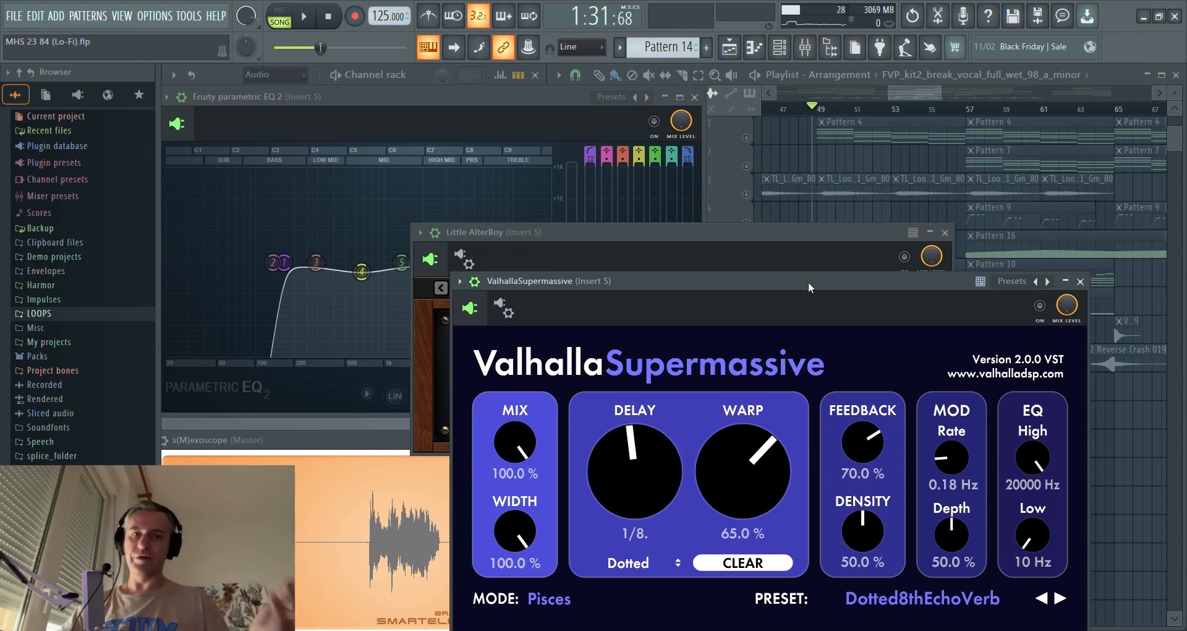
- Re-enable Insert 5's Fruity parametric EQ 2, play the vocal through it, stop, and close the equalizer
{"action": "left_click", "coordinate": [440, 108]}
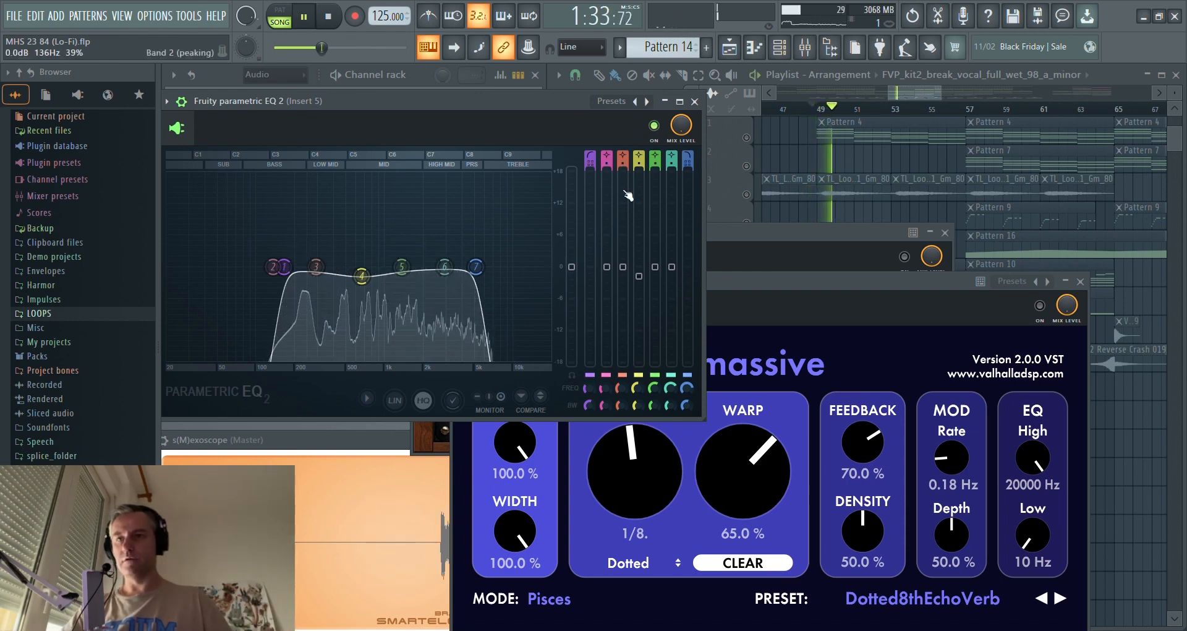
{"action": "key", "text": "space"}
{"action": "left_click", "coordinate": [694, 101]}
- Re-enable Little AlterBoy, play the vocal with its lowered formant, stop, and close the effect
{"action": "left_click_drag", "start_coordinate": [722, 226], "coordinate": [535, 101]}
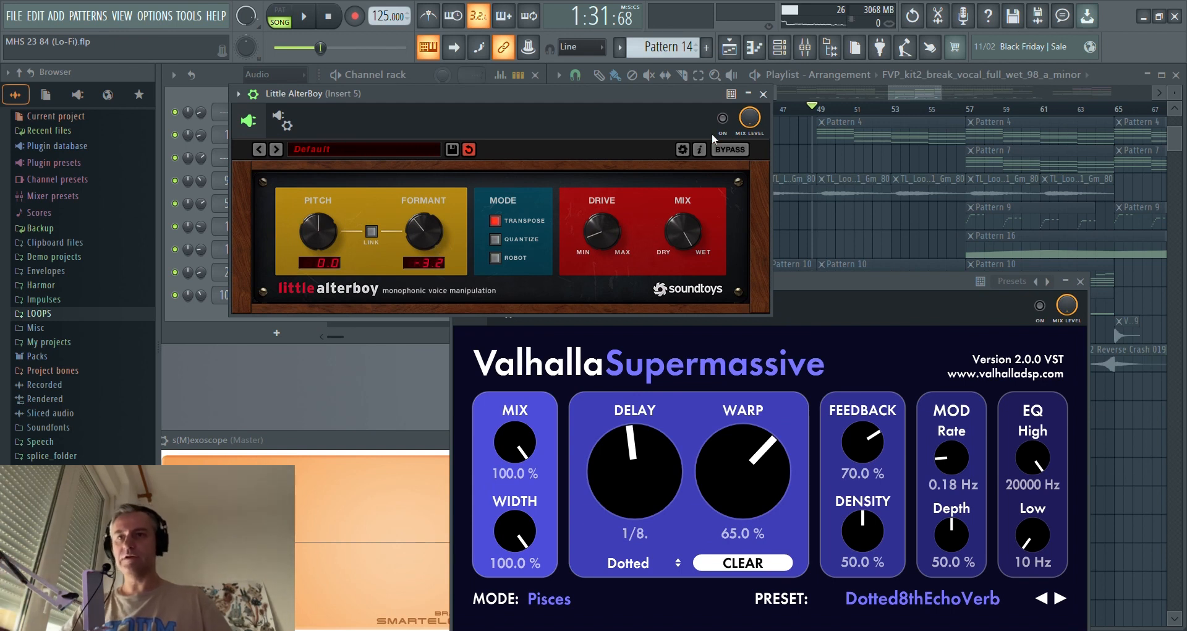
{"action": "left_click", "coordinate": [722, 118]}
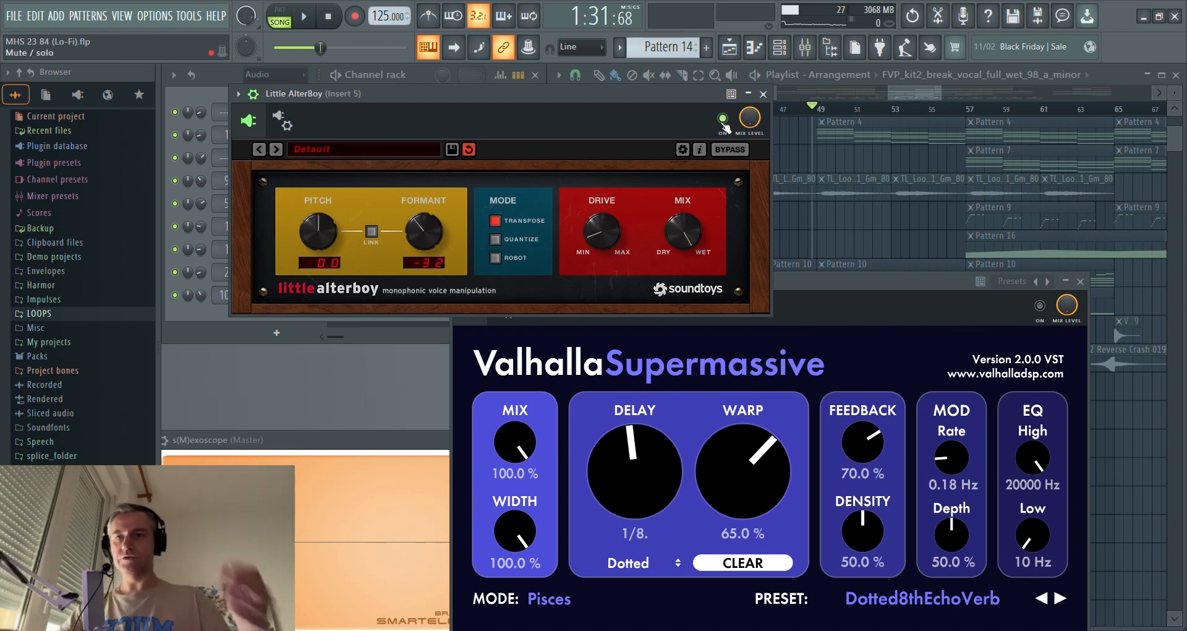
{"action": "key", "text": "space"}
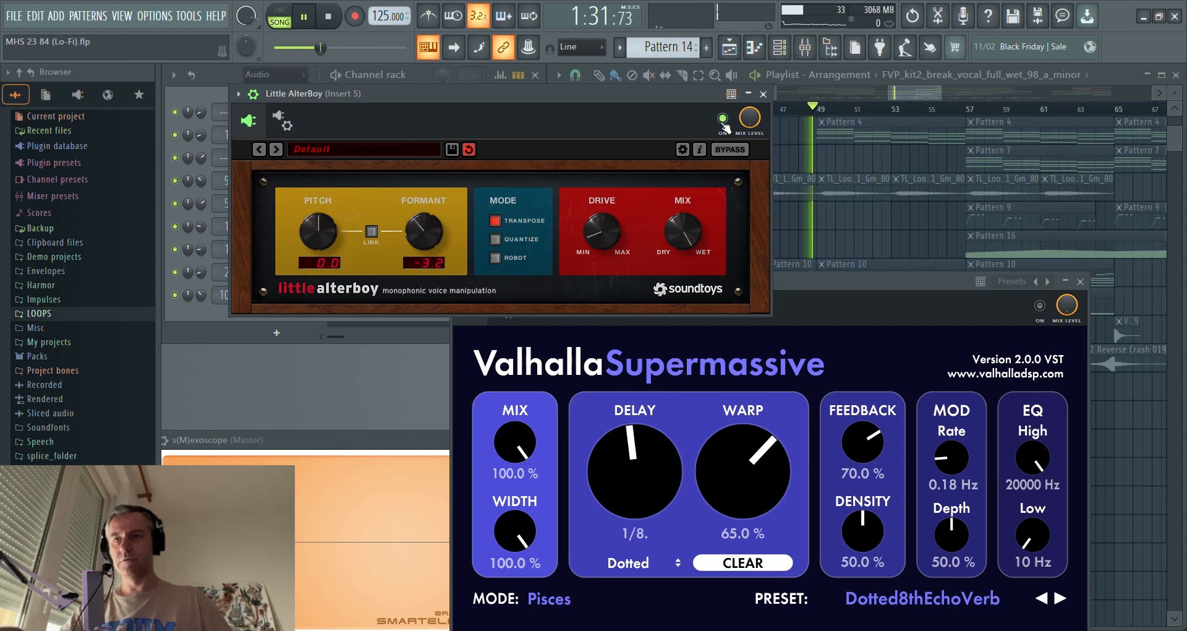
{"action": "key", "text": "space"}
{"action": "left_click", "coordinate": [763, 94]}
- Examine ValhallaSupermassive's Dotted8thEchoVerb settings and play the vocal with the reverb still bypassed
{"action": "left_click_drag", "start_coordinate": [680, 281], "coordinate": [494, 129]}
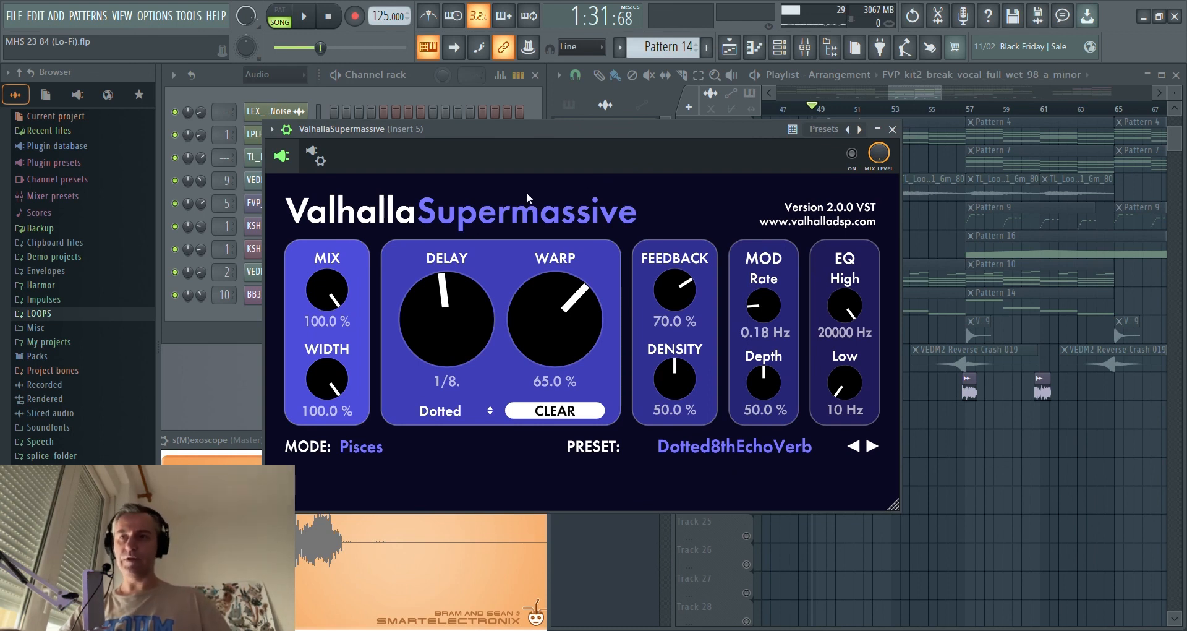
{"action": "mouse_move", "coordinate": [571, 132]}
{"action": "left_mouse_down"}
{"action": "mouse_move", "coordinate": [540, 159]}
{"action": "mouse_move", "coordinate": [547, 173]}
{"action": "mouse_move", "coordinate": [563, 149]}
{"action": "left_mouse_up"}
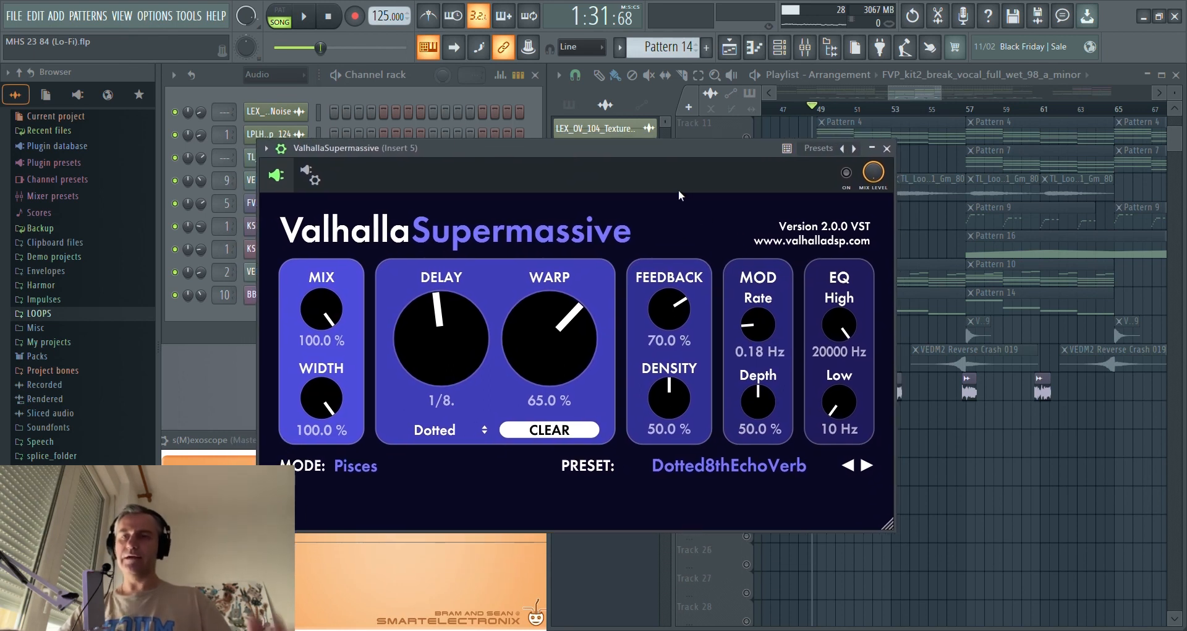
{"action": "left_click_drag", "start_coordinate": [663, 149], "coordinate": [613, 183]}
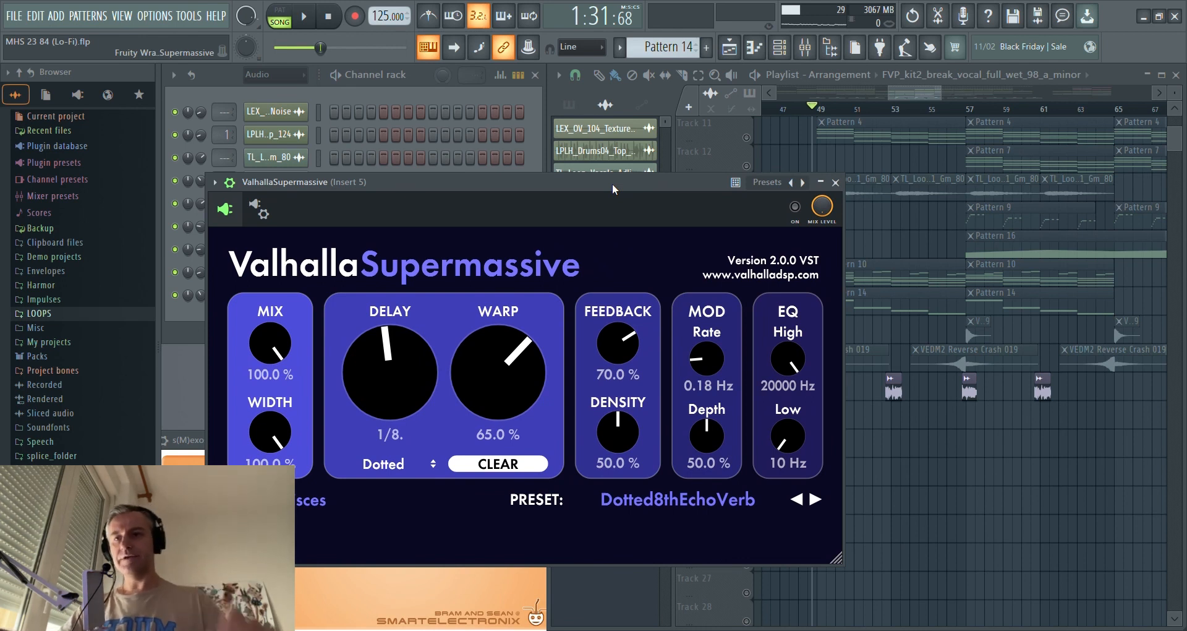
{"action": "left_click_drag", "start_coordinate": [585, 185], "coordinate": [606, 195]}
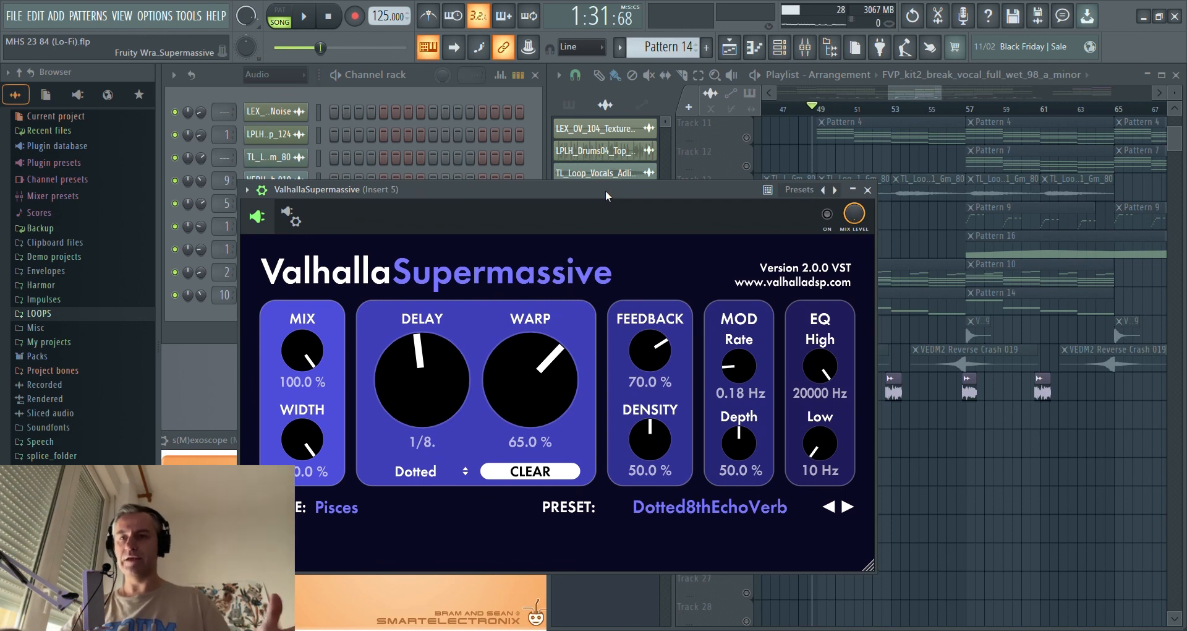
{"action": "key", "text": "space"}
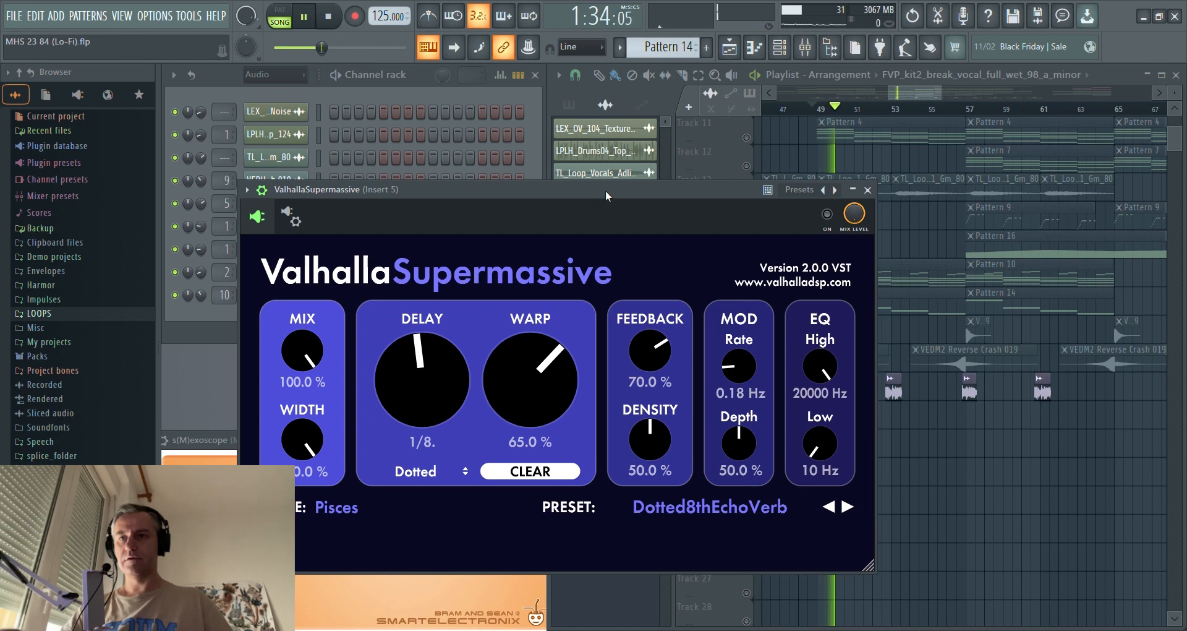
{"action": "key", "text": "space"}
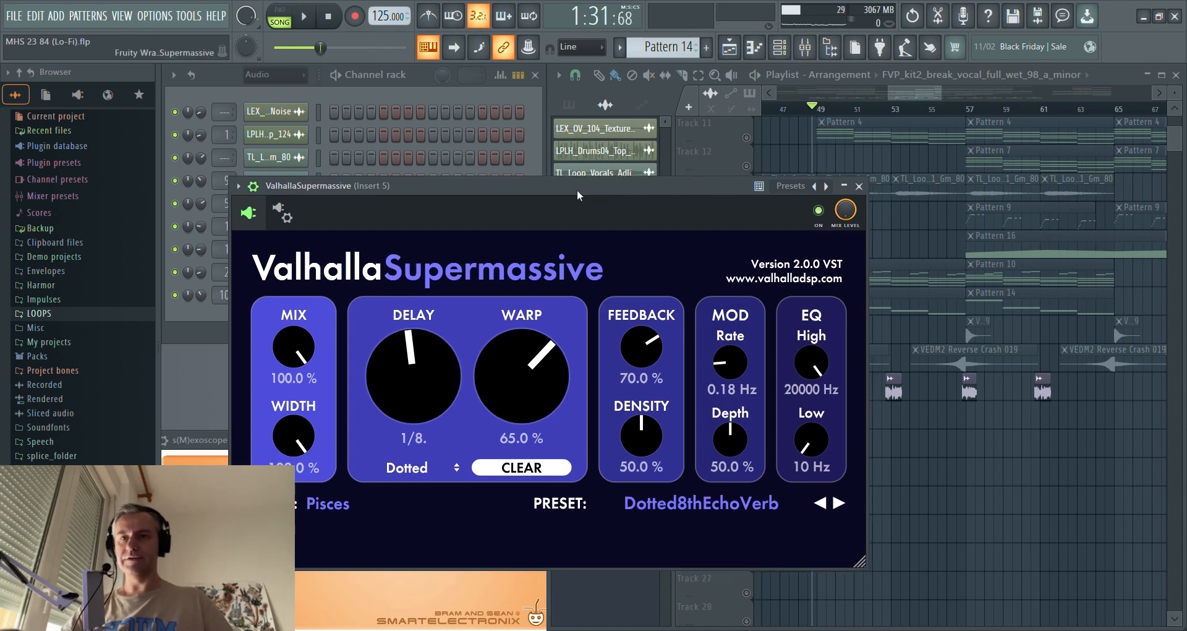
- Re-enable ValhallaSupermassive, play the vocal through the full effect chain, stop, and close the effect
{"action": "left_click_drag", "start_coordinate": [586, 194], "coordinate": [577, 191]}
{"action": "key", "text": "space"}
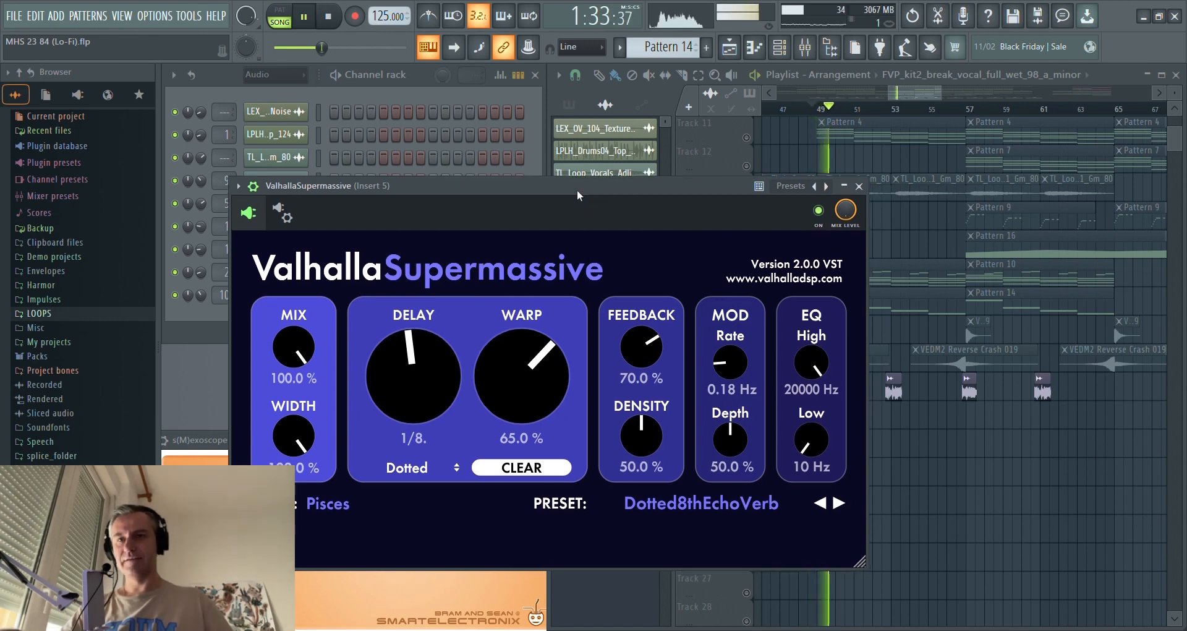
{"action": "right_click", "coordinate": [920, 456]}
{"action": "left_click", "coordinate": [429, 186]}
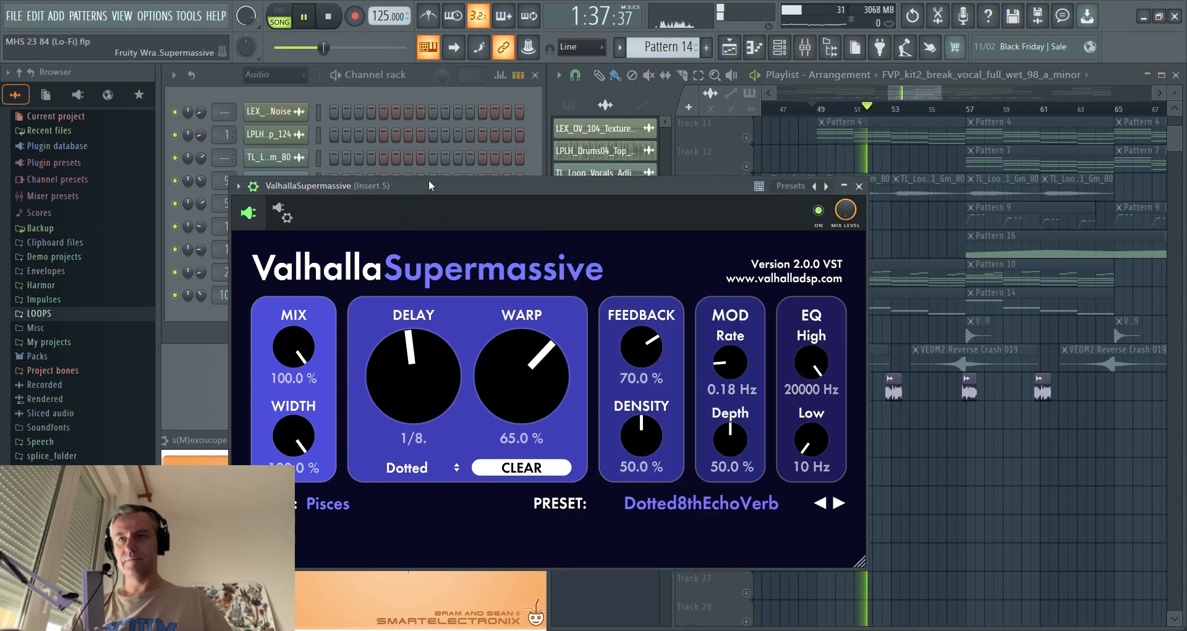
{"action": "key", "text": "space"}
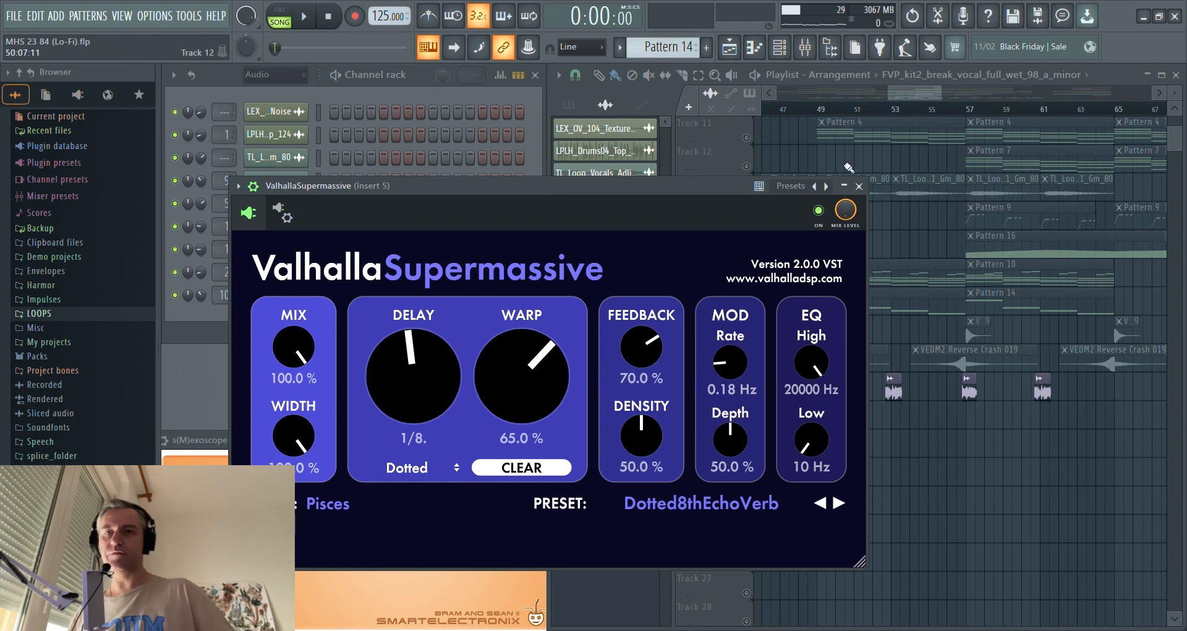
{"action": "left_click", "coordinate": [858, 186]}
- Unsolo Track 20 to make every playlist track active
{"action": "right_click", "coordinate": [746, 395]}
{"action": "right_click", "coordinate": [746, 395]}
{"action": "right_click", "coordinate": [747, 394]}
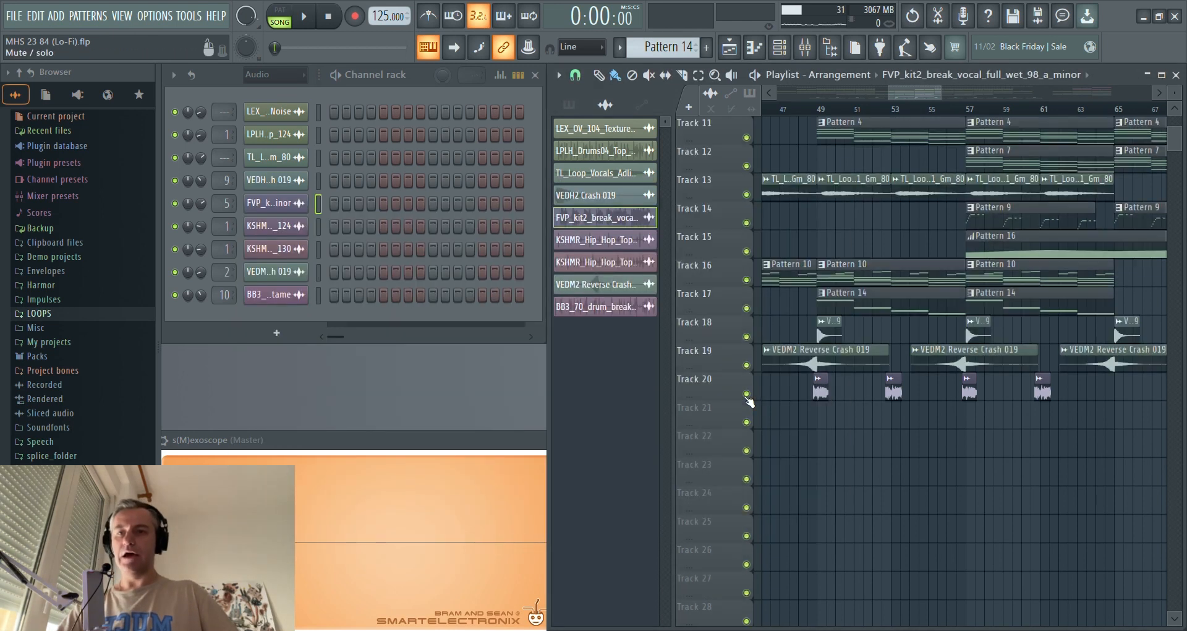
- Examine the playlist's closing section between bars 113 and 137, including its drum loops, patterns and vocals
{"action": "scroll", "coordinate": [852, 453], "scroll_direction": "down", "scroll_amount": 5}
{"action": "scroll", "coordinate": [907, 463], "scroll_direction": "up", "scroll_amount": 3}
{"action": "scroll", "coordinate": [909, 464], "scroll_direction": "down", "scroll_amount": 2}
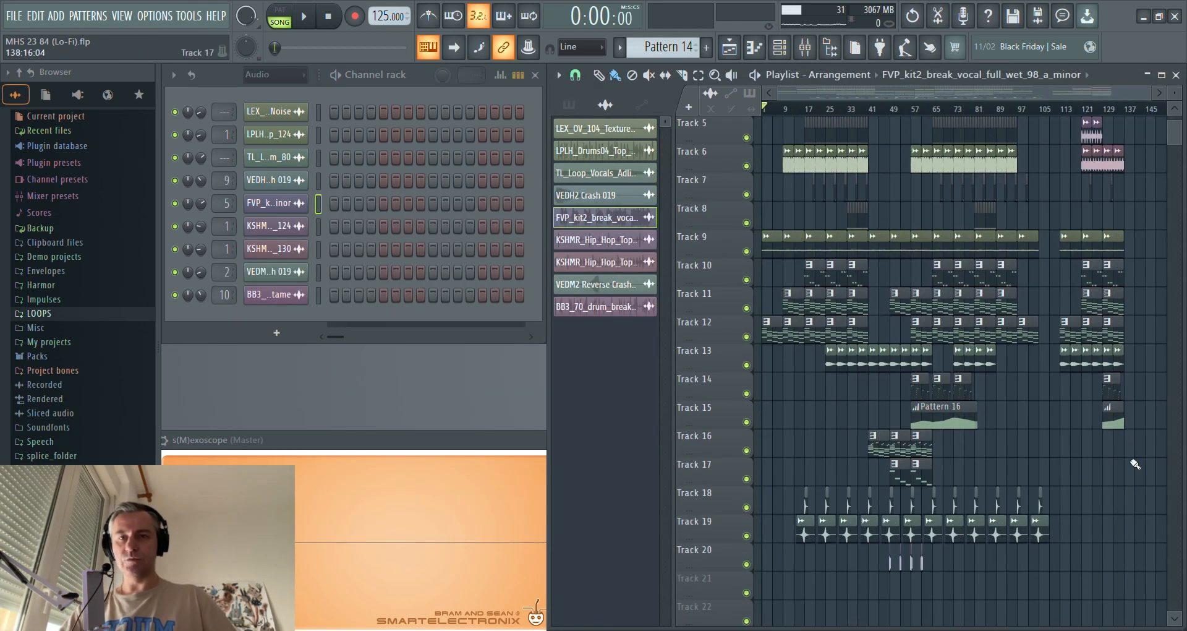
{"action": "scroll", "coordinate": [1051, 470], "scroll_direction": "up", "scroll_amount": 5}
{"action": "scroll", "coordinate": [960, 416], "scroll_direction": "up", "scroll_amount": 4}
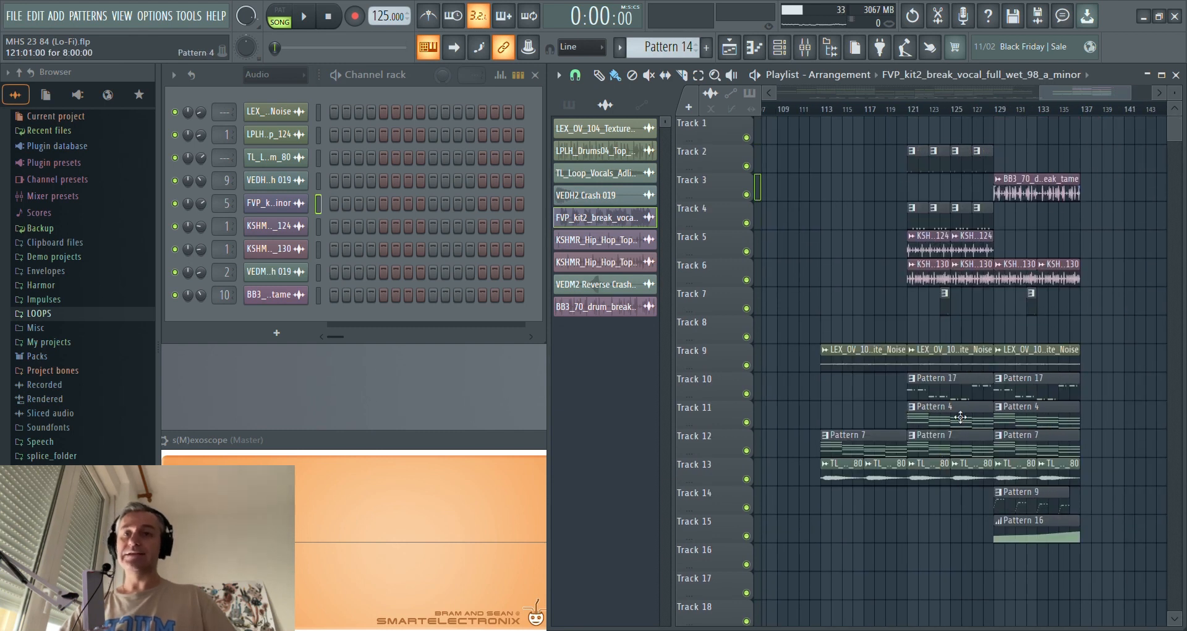
{"action": "scroll", "coordinate": [960, 417], "scroll_direction": "up", "scroll_amount": 2}
{"action": "scroll", "coordinate": [894, 259], "scroll_direction": "down", "scroll_amount": 2}
{"action": "scroll", "coordinate": [892, 185], "scroll_direction": "up", "scroll_amount": 2}
{"action": "scroll", "coordinate": [827, 127], "scroll_direction": "down", "scroll_amount": 2}
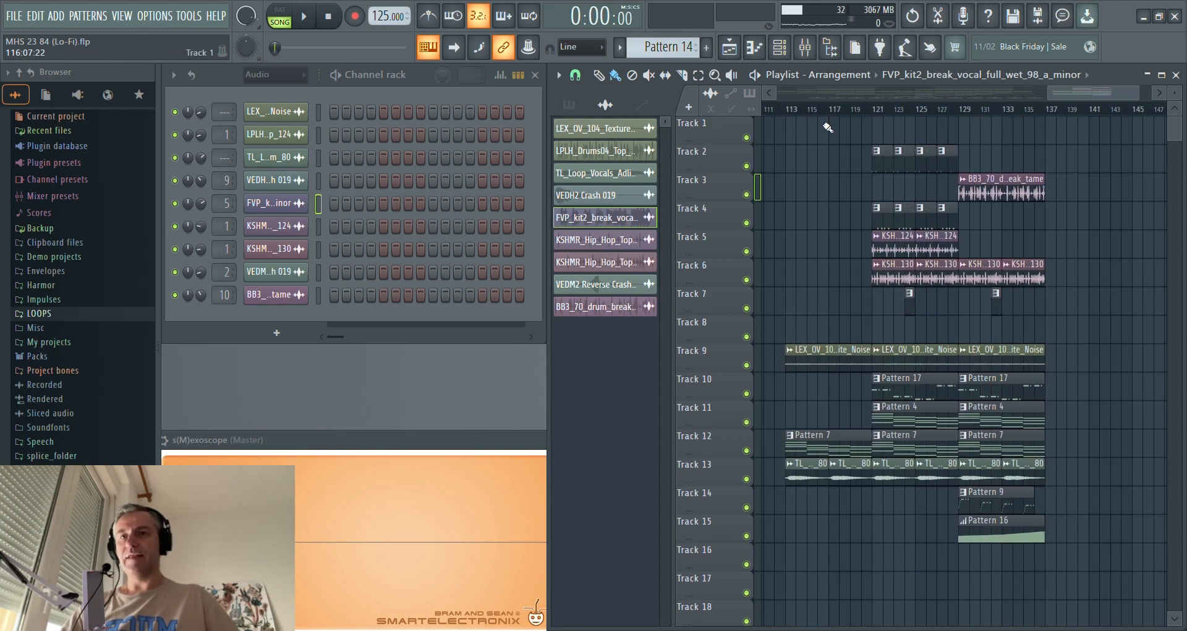
- Play the closing section from bar 113, select Pattern 17 on Track 10 to examine its Serum #7 part, and stop
{"action": "left_click", "coordinate": [788, 112]}
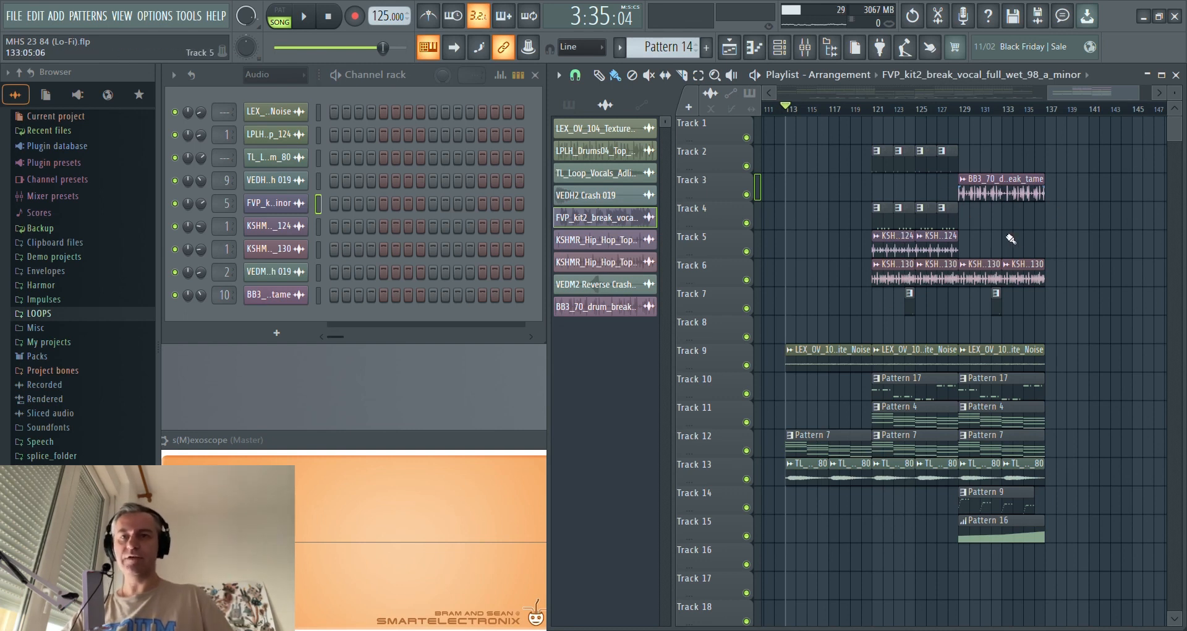
{"action": "key", "text": "space"}
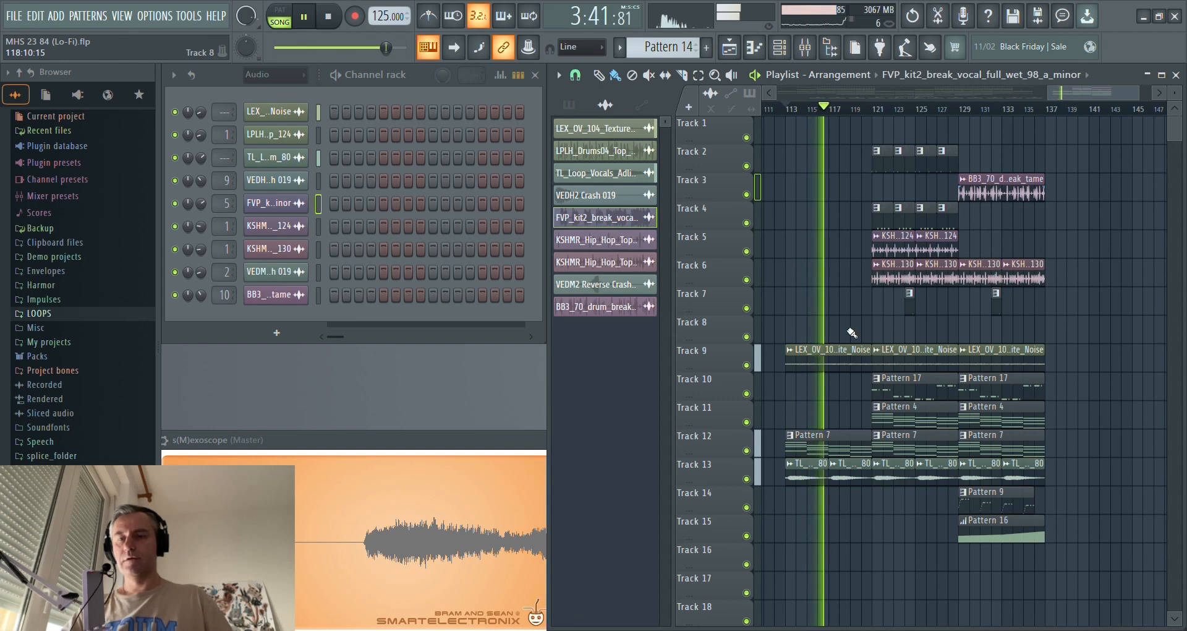
{"action": "scroll", "coordinate": [834, 293], "scroll_direction": "up", "scroll_amount": 1, "text": "ctrl"}
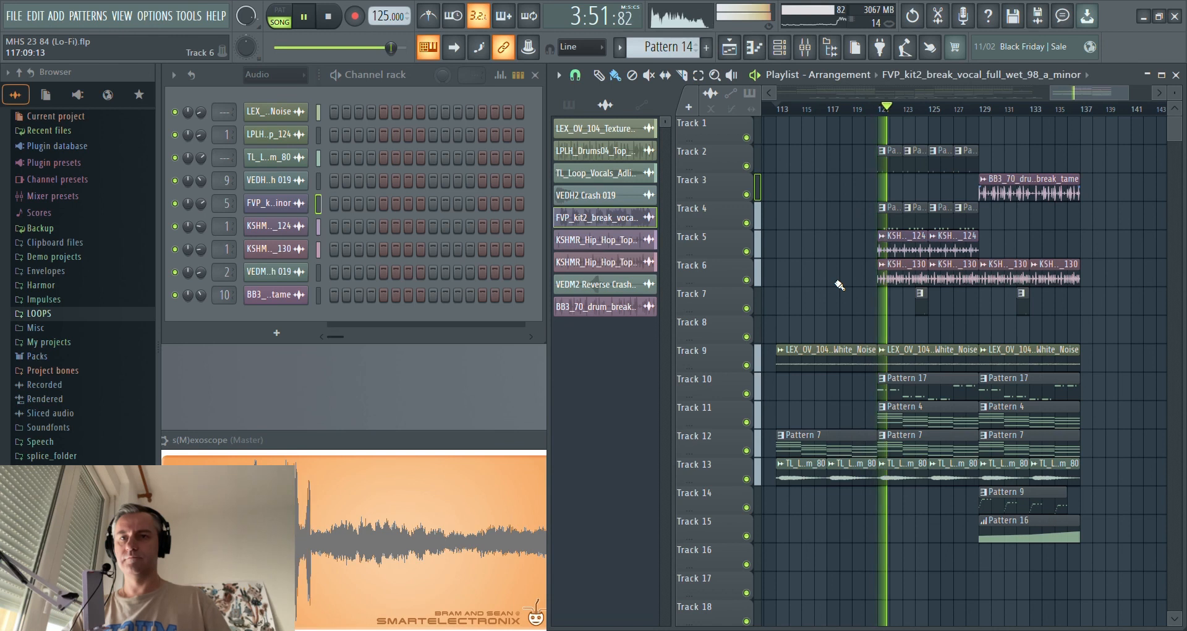
{"action": "left_click", "coordinate": [924, 389]}
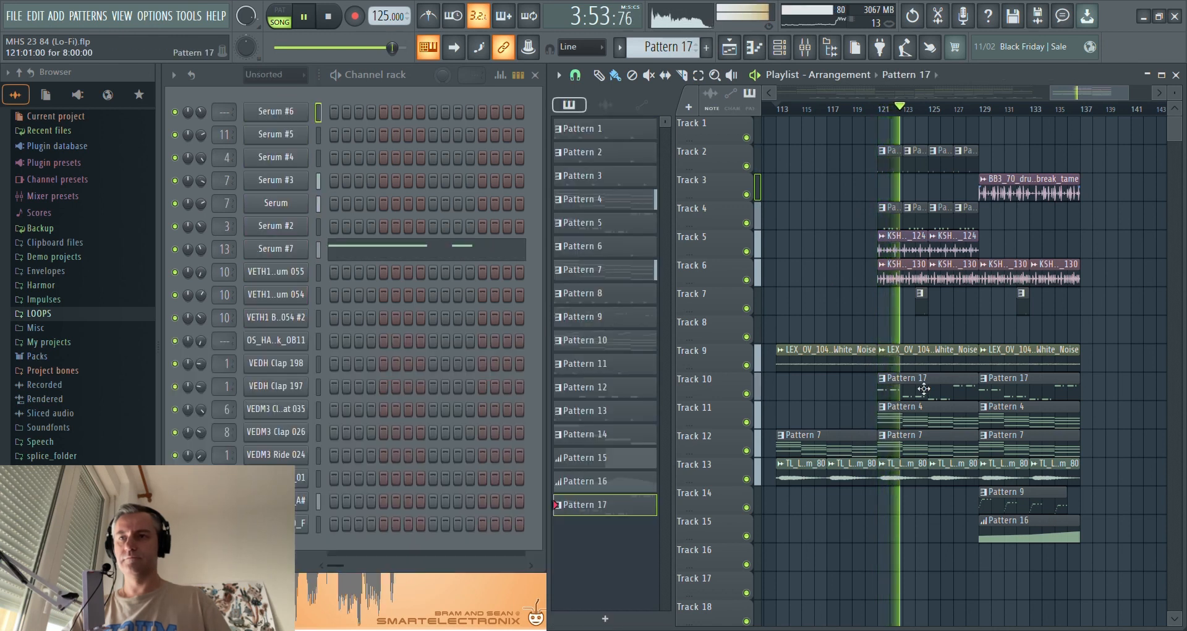
{"action": "left_click_drag", "start_coordinate": [200, 249], "coordinate": [201, 245]}
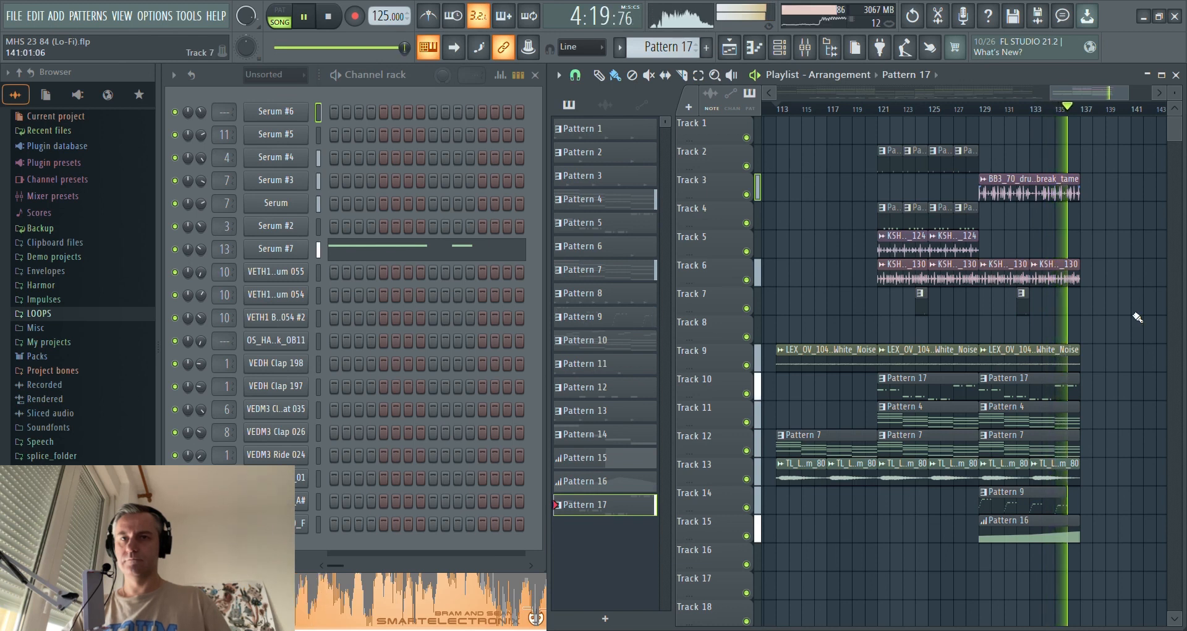
{"action": "key", "text": "space"}
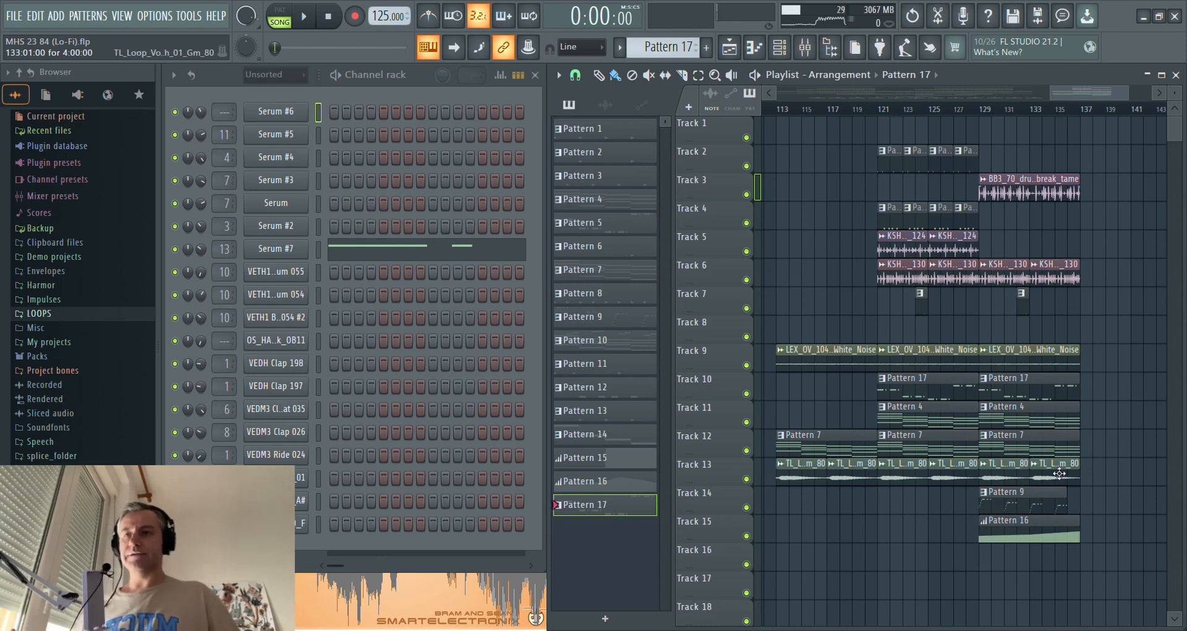
- Inspect the channels used by the Pattern 4, Pattern 7 and Pattern 17 clips at bar 129
{"action": "left_click", "coordinate": [1026, 417]}
{"action": "left_click", "coordinate": [1027, 442]}
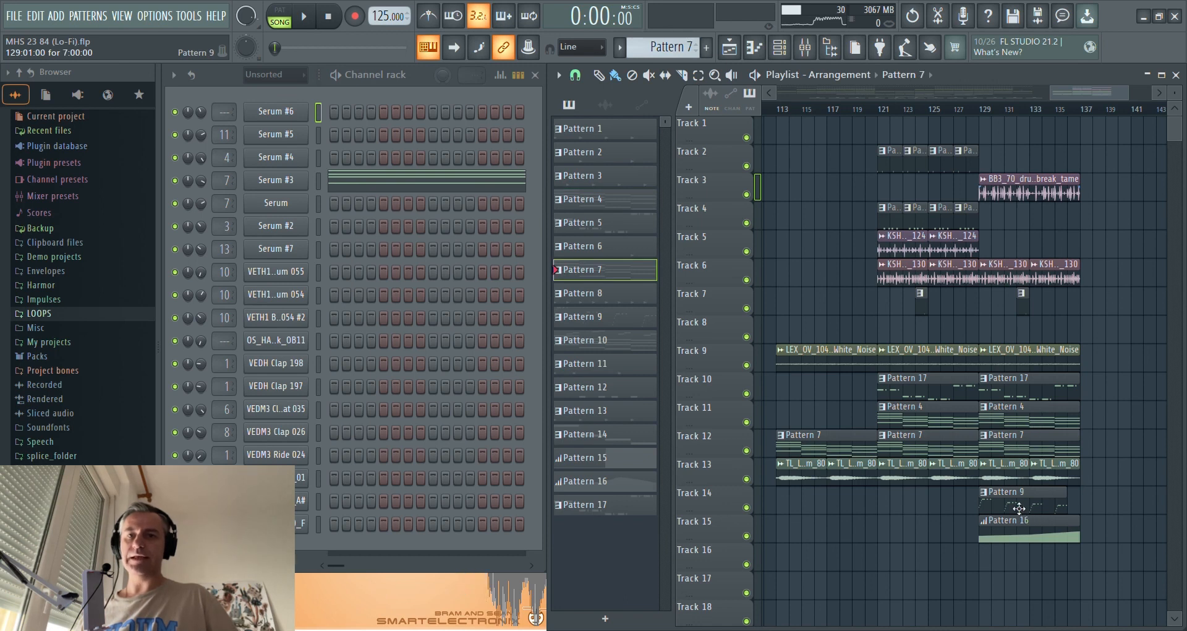
{"action": "left_click", "coordinate": [1013, 398]}
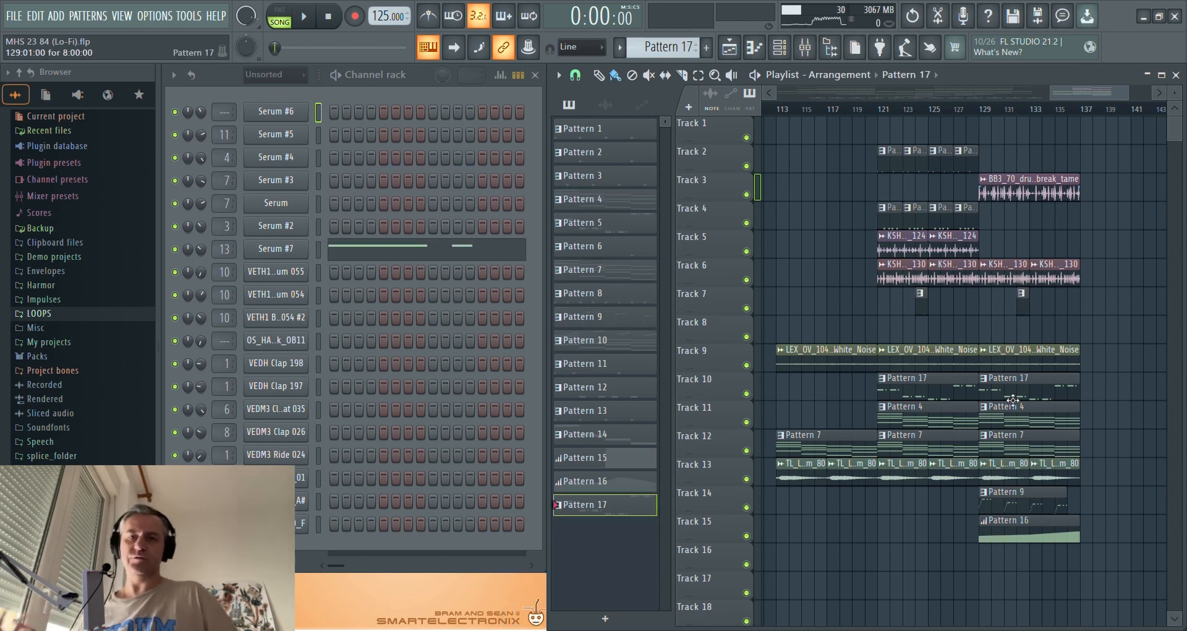
- Place the playhead at bar 121 and examine how the closing section fits into the whole arrangement
{"action": "left_click", "coordinate": [879, 115]}
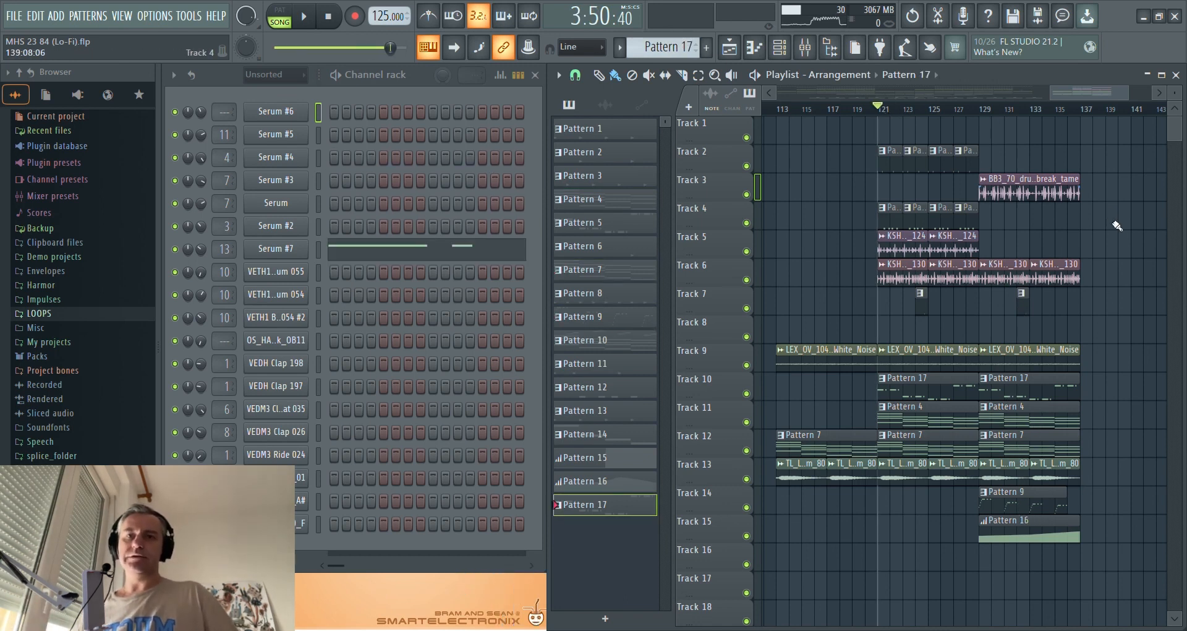
{"action": "scroll", "coordinate": [1132, 337], "scroll_direction": "down", "scroll_amount": 5, "text": "ctrl"}
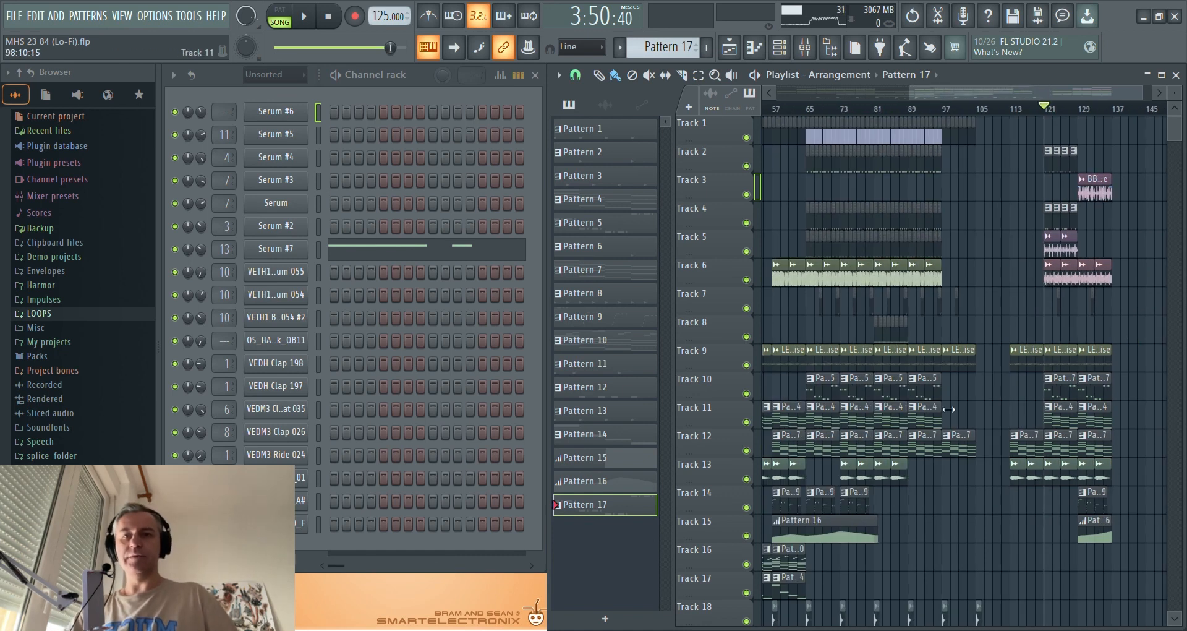
{"action": "scroll", "coordinate": [920, 433], "scroll_direction": "up", "scroll_amount": 3, "text": "ctrl"}
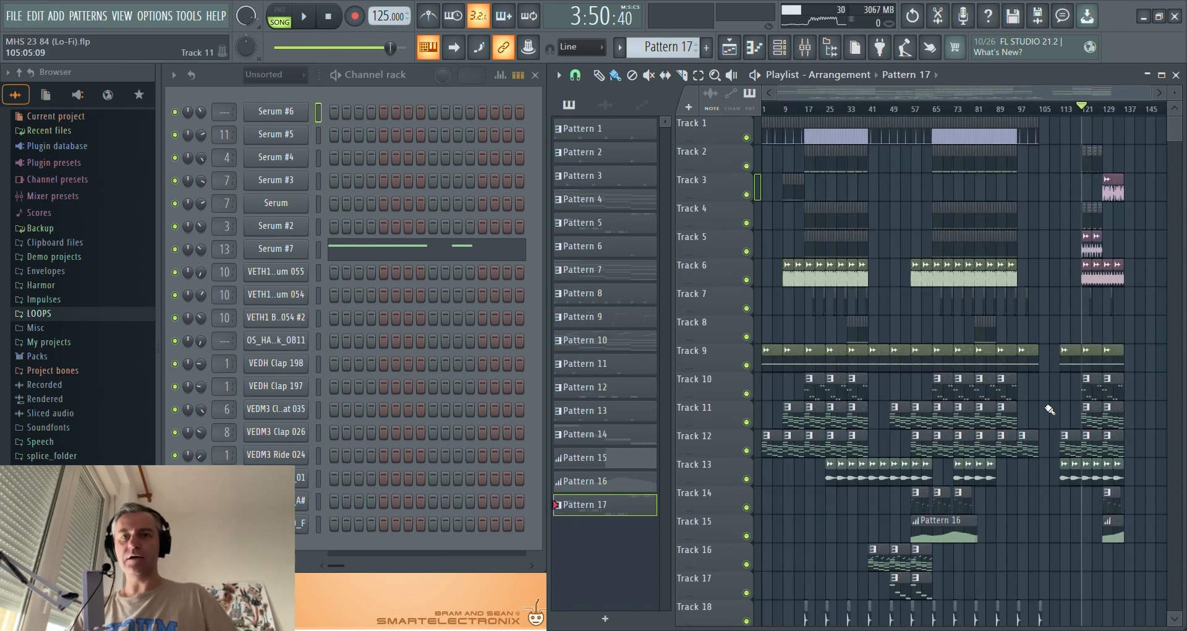
- Examine the closing section's clips between bars 113 and 137 on Tracks 2 through 15
{"action": "scroll", "coordinate": [1141, 418], "scroll_direction": "up", "scroll_amount": 3, "text": "ctrl"}
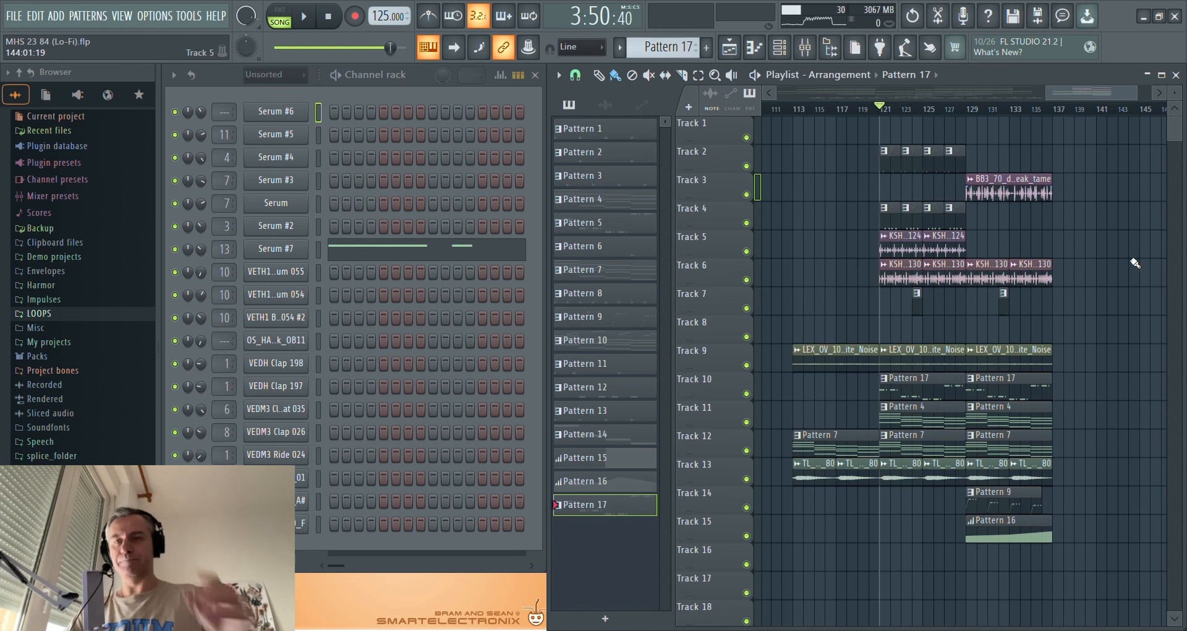
{"action": "scroll", "coordinate": [1014, 248], "scroll_direction": "up", "scroll_amount": 3, "text": "ctrl"}
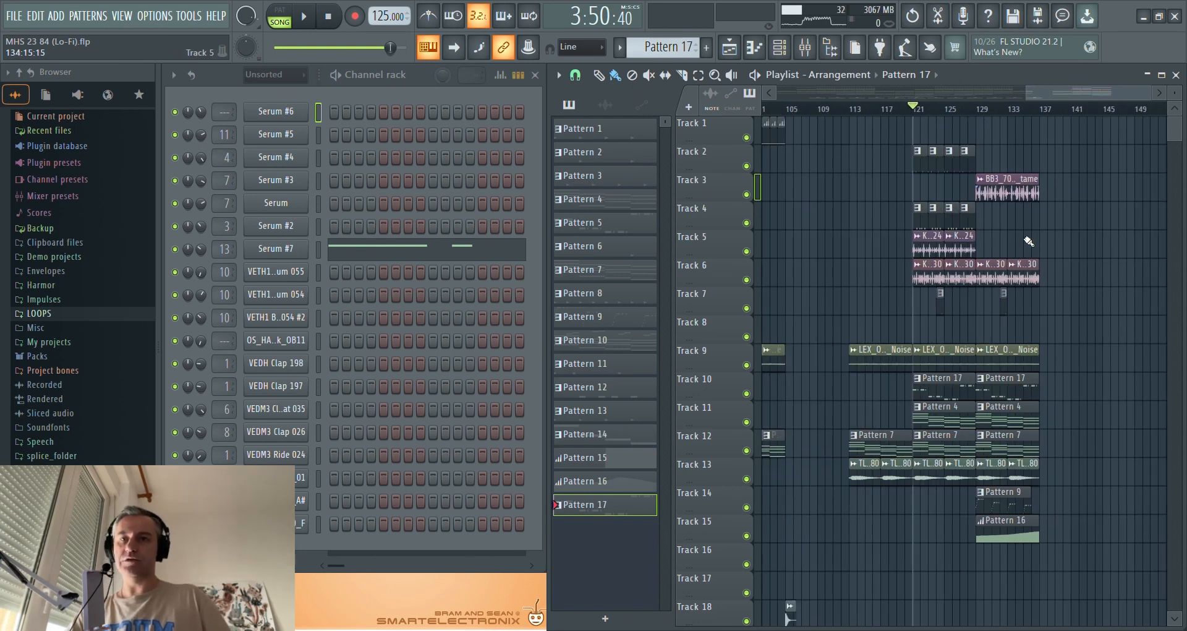
{"action": "scroll", "coordinate": [906, 243], "scroll_direction": "down", "scroll_amount": 4, "text": "ctrl"}
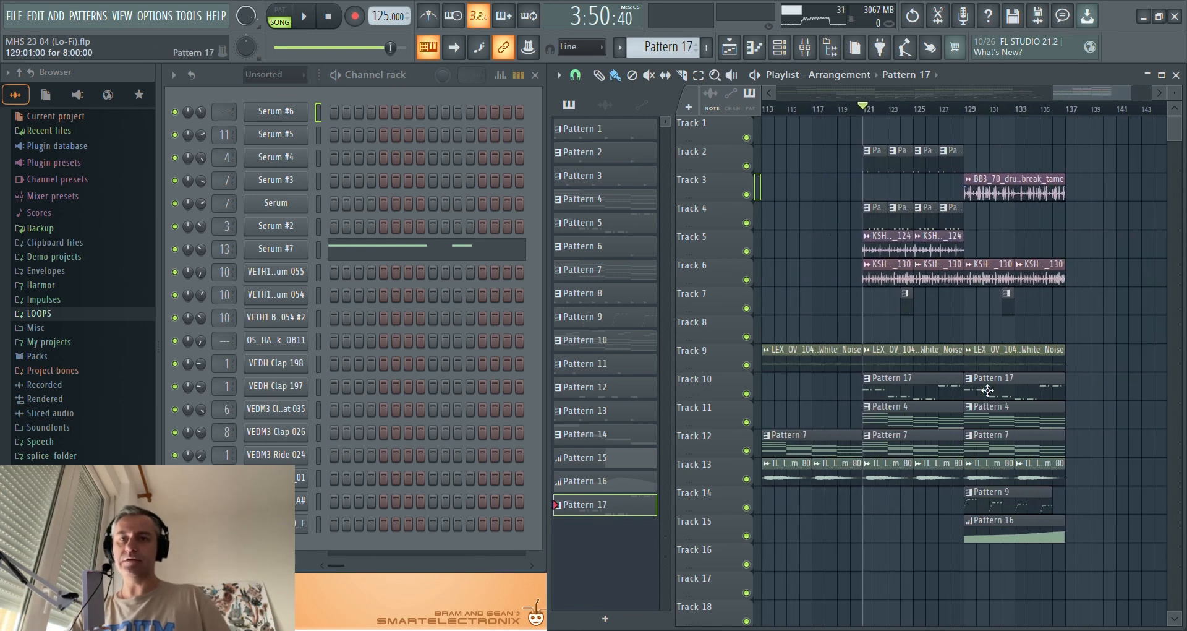
{"action": "scroll", "coordinate": [968, 365], "scroll_direction": "down", "scroll_amount": 1, "text": "ctrl"}
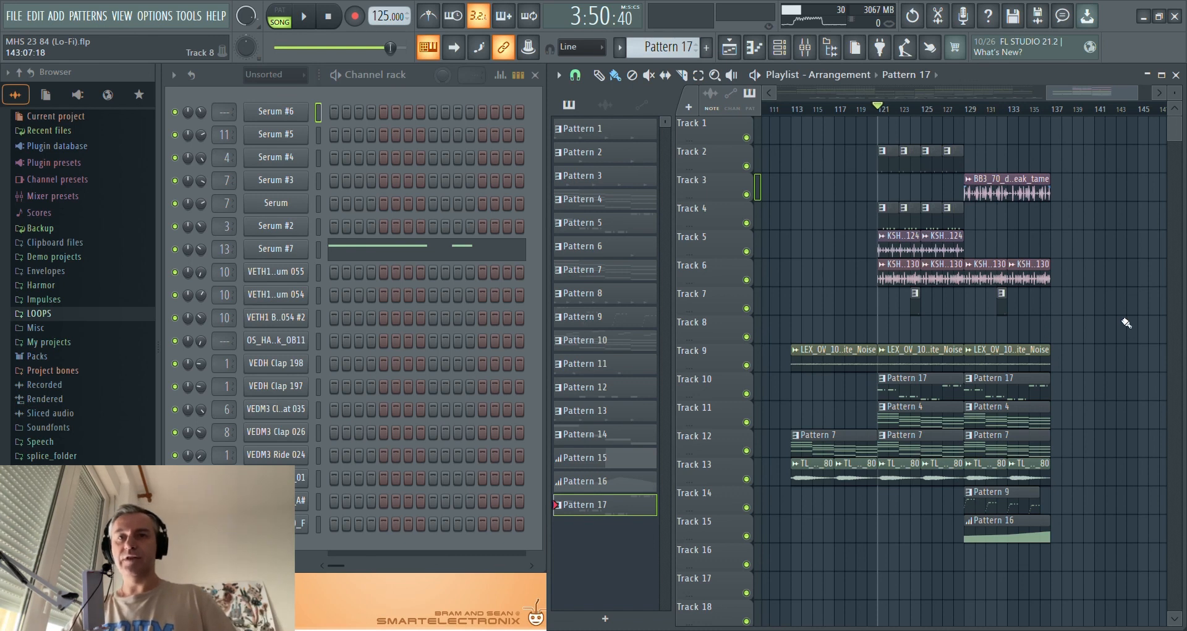
- Return the playhead to the start of the song and review the full arrangement from bar 1 to bar 137
{"action": "scroll", "coordinate": [1127, 322], "scroll_direction": "down", "scroll_amount": 6}
{"action": "left_click", "coordinate": [333, 18]}
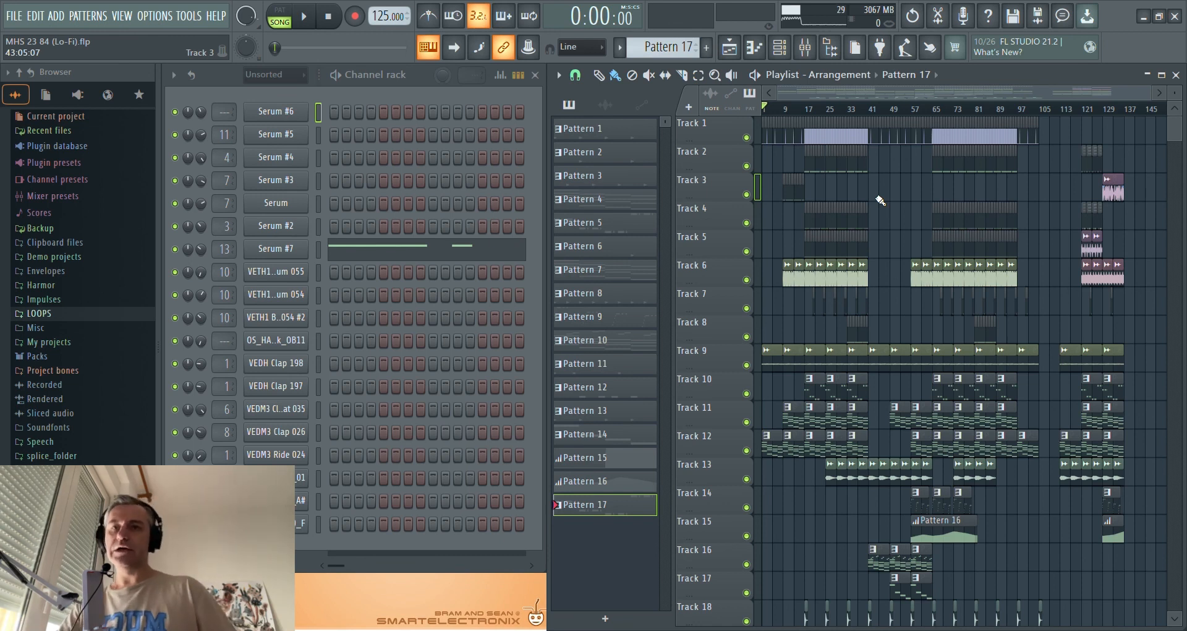
{"action": "scroll", "coordinate": [818, 239], "scroll_direction": "up", "scroll_amount": 3}
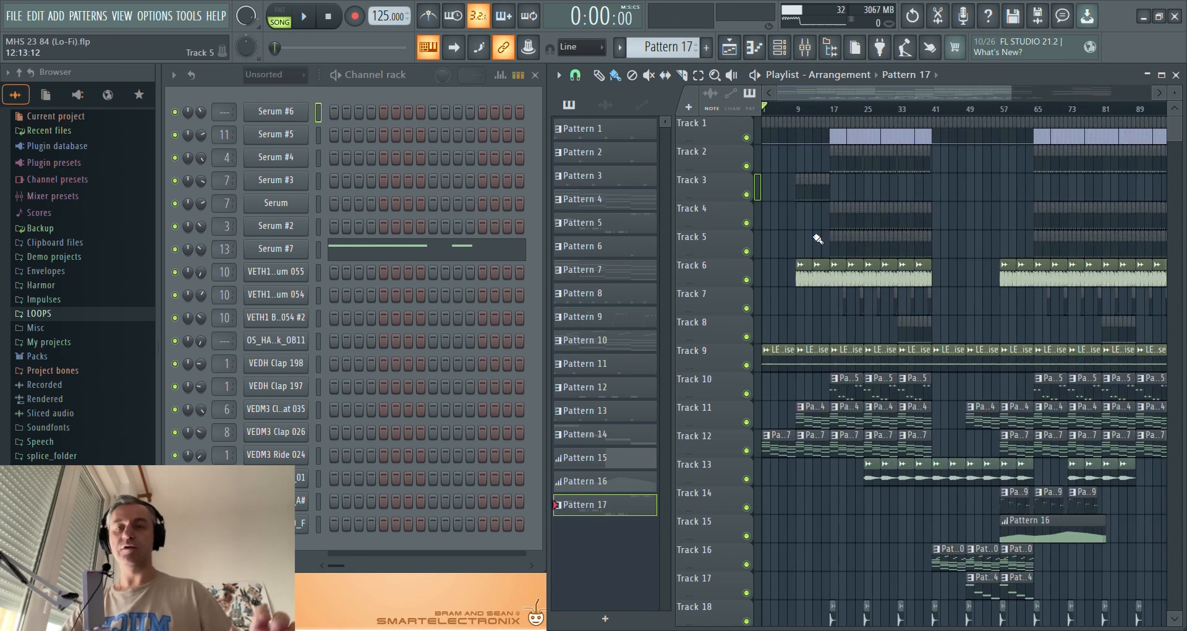
{"action": "scroll", "coordinate": [817, 239], "scroll_direction": "down", "scroll_amount": 3}
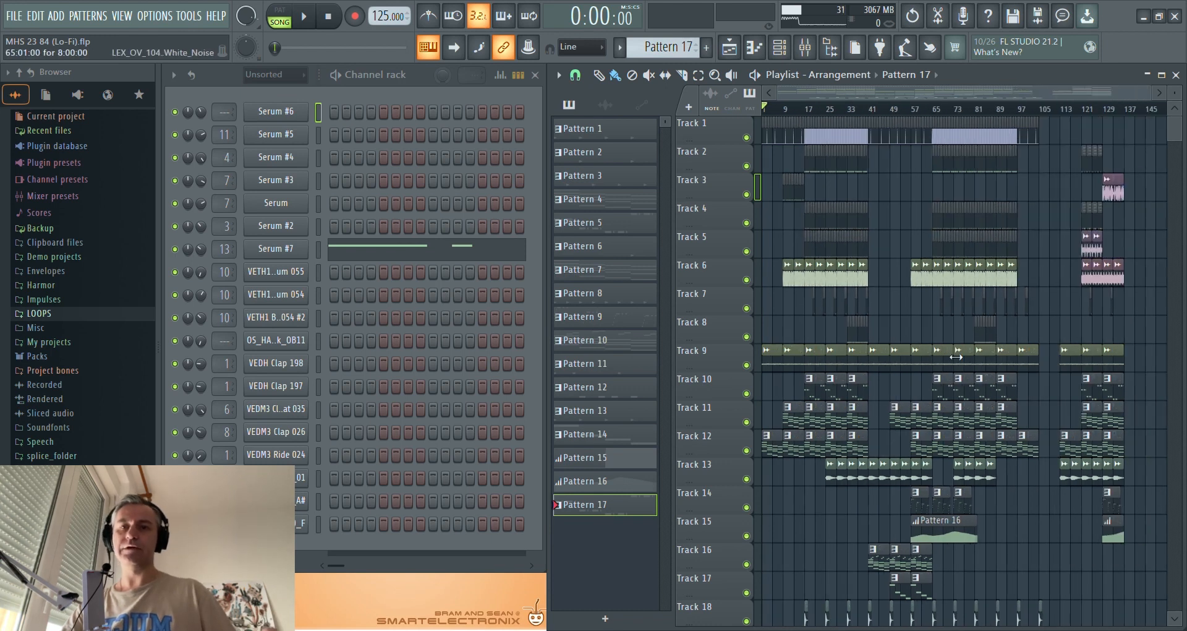